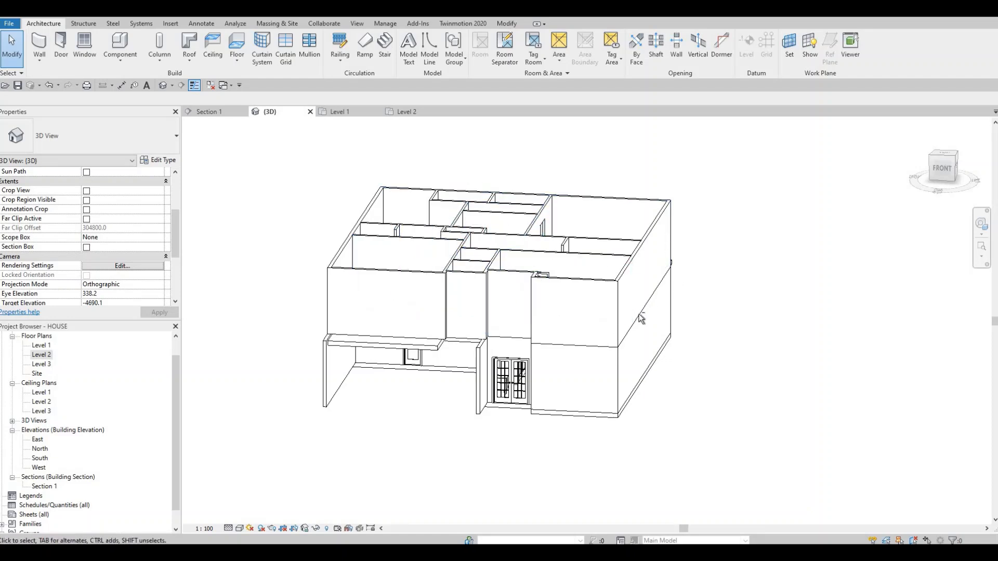
# - Open the Level 2 floor plan and start a roof by footprint
pyautogui.keyDown('shift'); pyautogui.moveTo(641, 323); pyautogui.dragTo(631, 274, button='middle'); pyautogui.keyUp('shift')
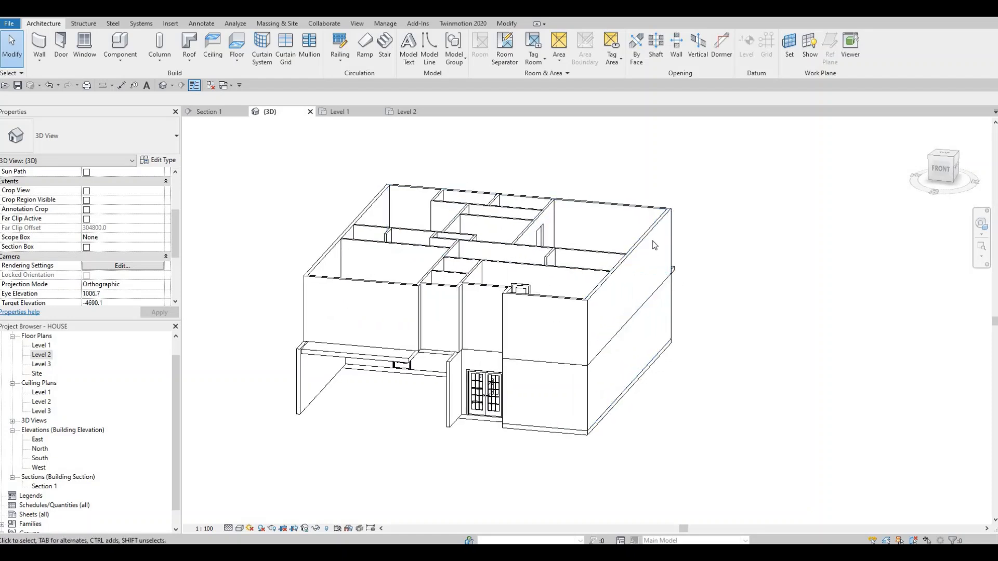
pyautogui.doubleClick(40, 358)
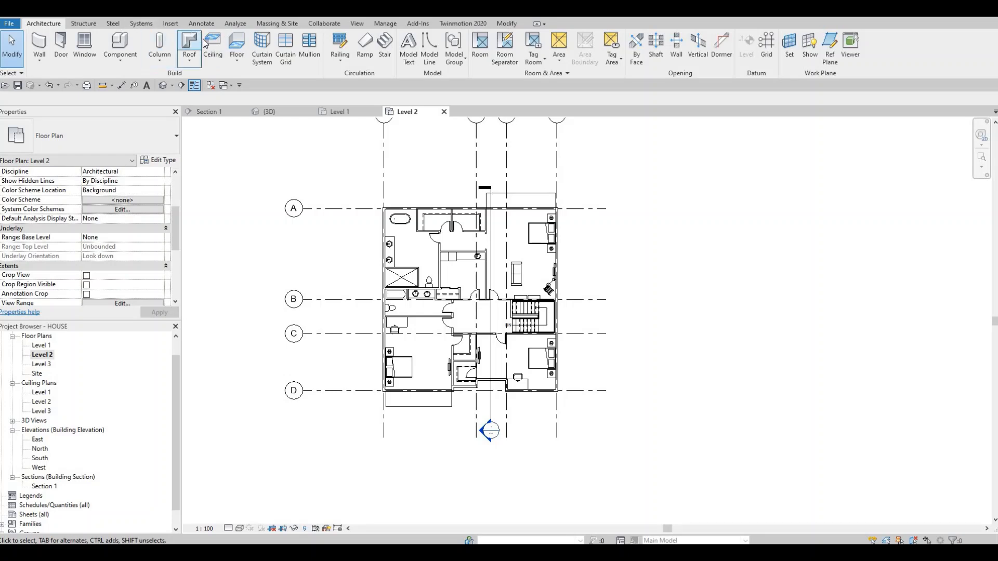
pyautogui.click(188, 47)
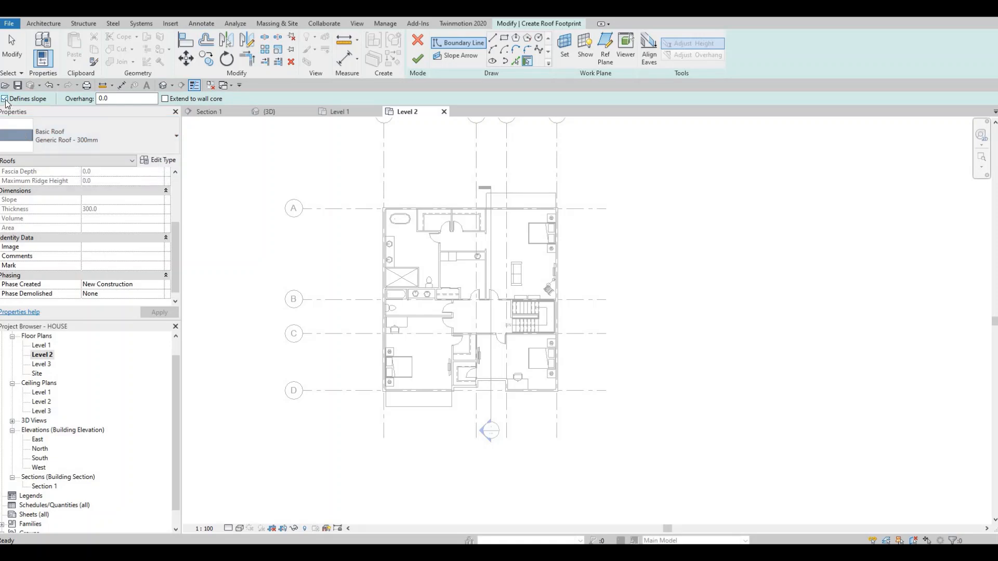
# - Duplicate the Generic Roof - 300mm type under the name ROOF 1
pyautogui.click(161, 160)
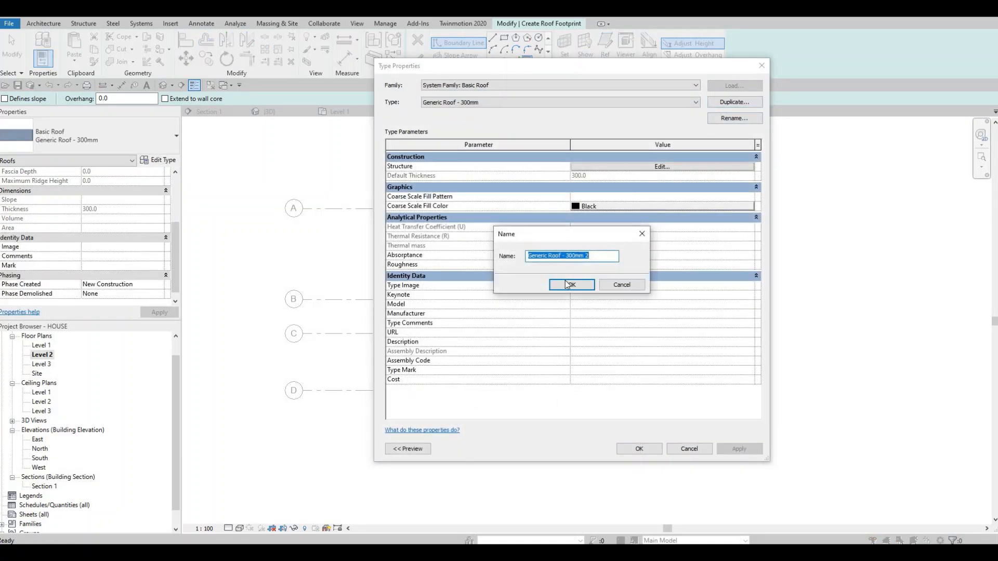
pyautogui.write('roo')
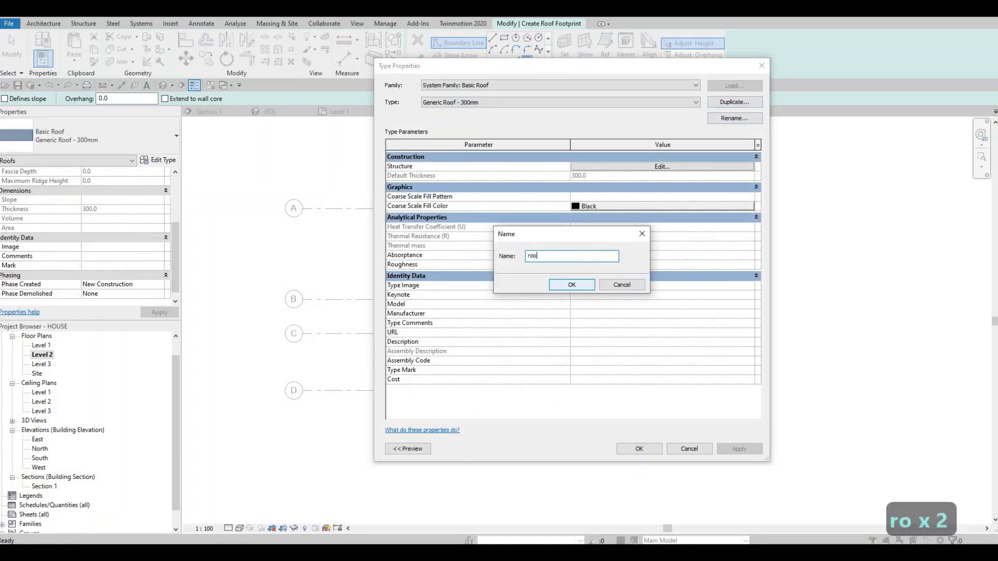
pyautogui.write('f')
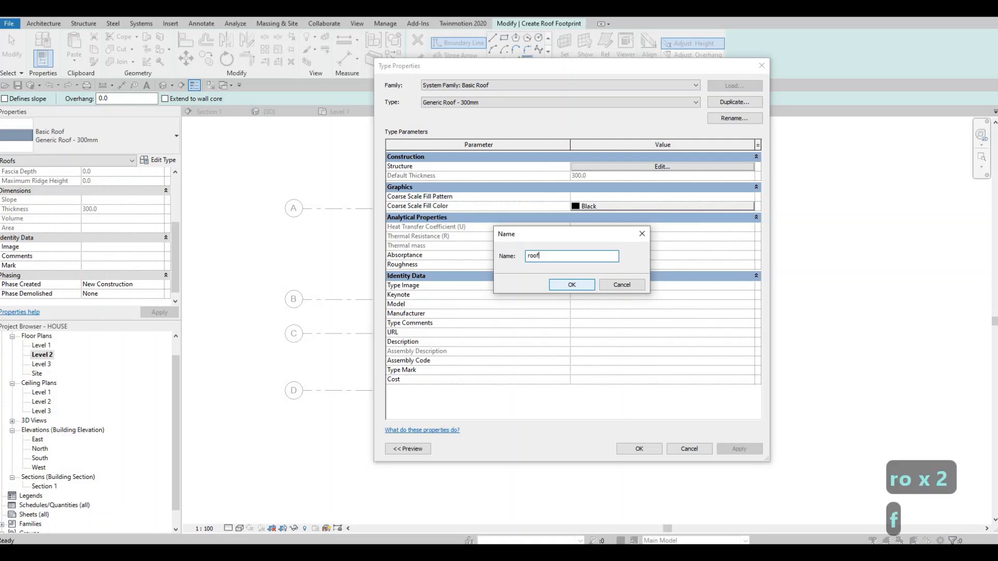
pyautogui.press('BackSpace')
pyautogui.press('BackSpace')
pyautogui.press('BackSpace')
pyautogui.press('BackSpace')
pyautogui.press('BackSpace')
pyautogui.press('BackSpace')
pyautogui.press('BackSpace')
pyautogui.press('BackSpace')
pyautogui.press('BackSpace')
pyautogui.press('BackSpace')
pyautogui.press('BackSpace')
pyautogui.write('ROOF 1')
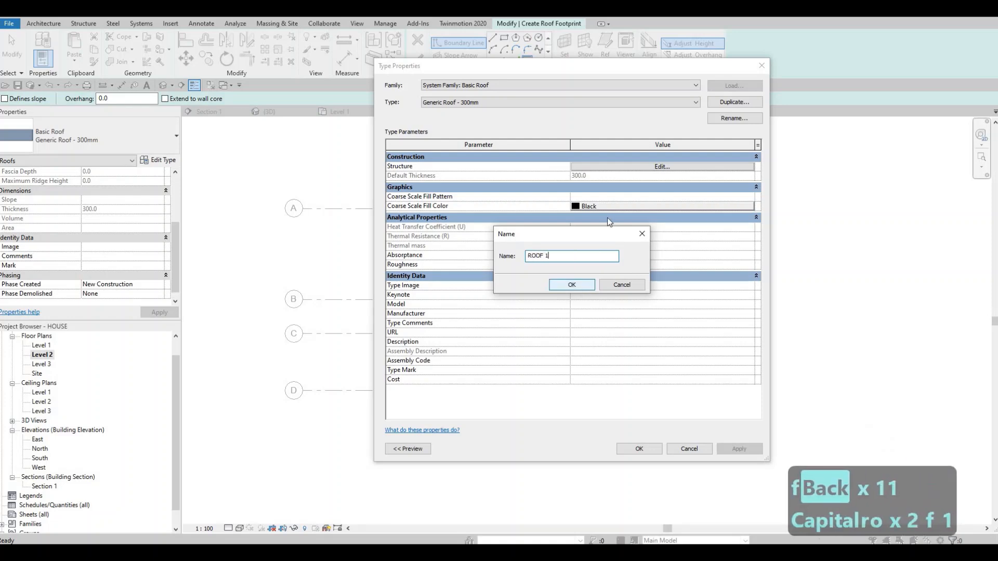
pyautogui.click(581, 289)
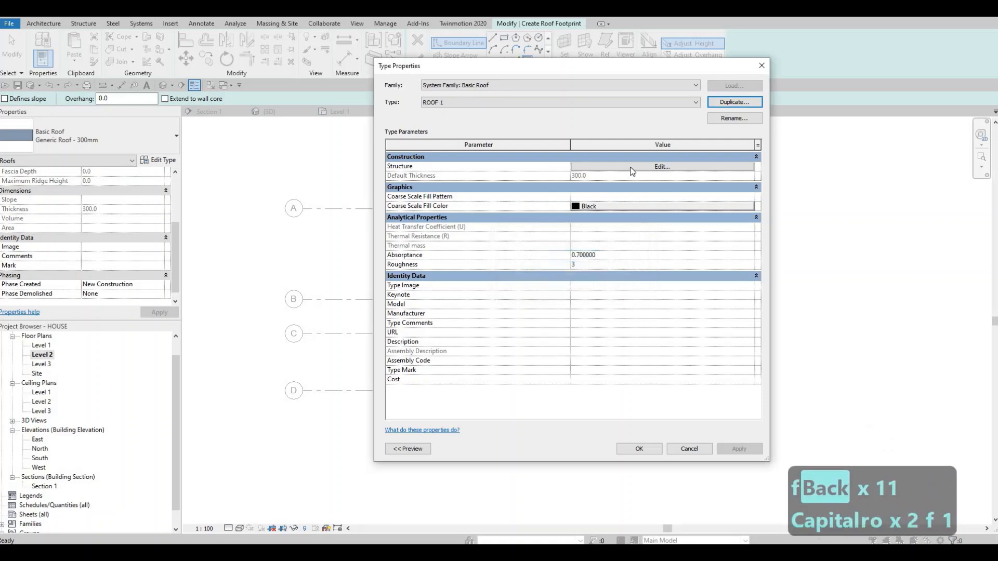
# - Edit the ROOF 1 structure and set the Structure [1] layer's thickness to 200
pyautogui.click(631, 171)
pyautogui.click(599, 168)
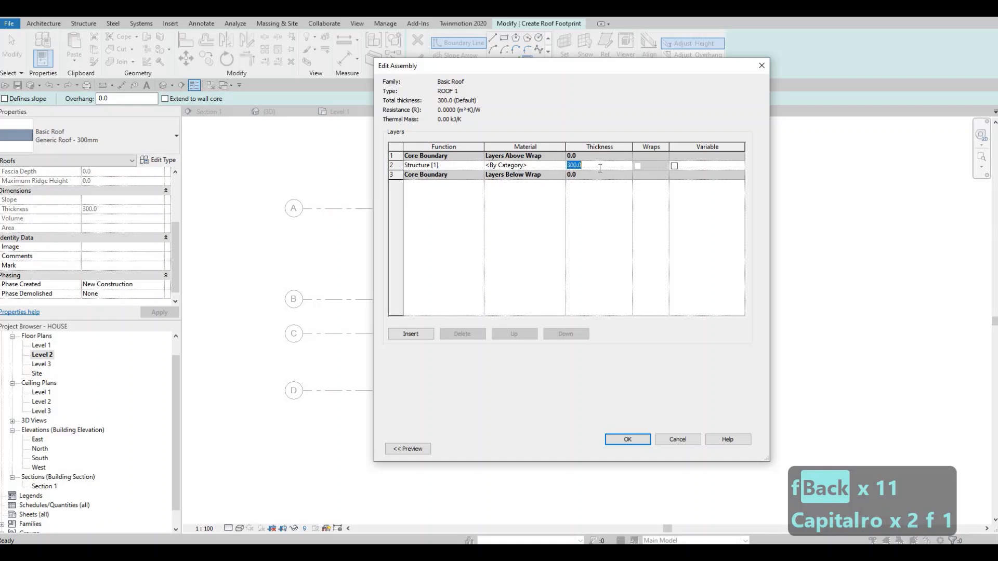
pyautogui.write('200')
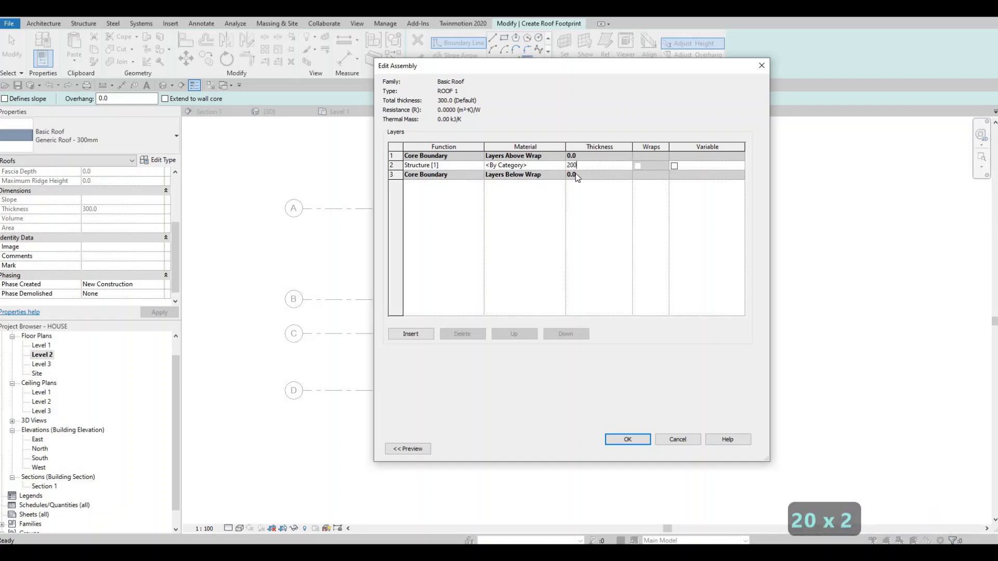
# - Open the material choices for the Structure [1] layer and expand the AEC Materials library
pyautogui.click(559, 166)
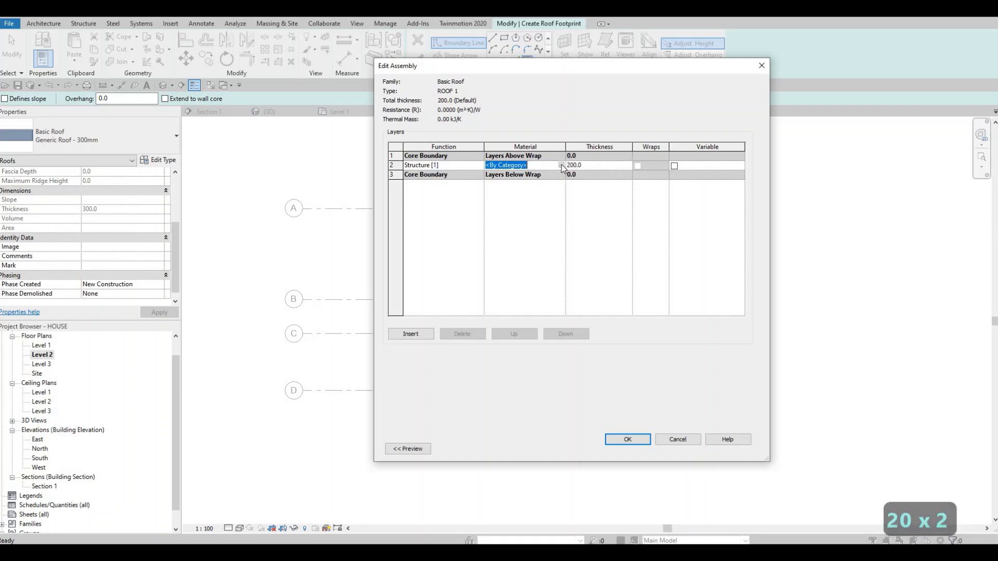
pyautogui.click(561, 165)
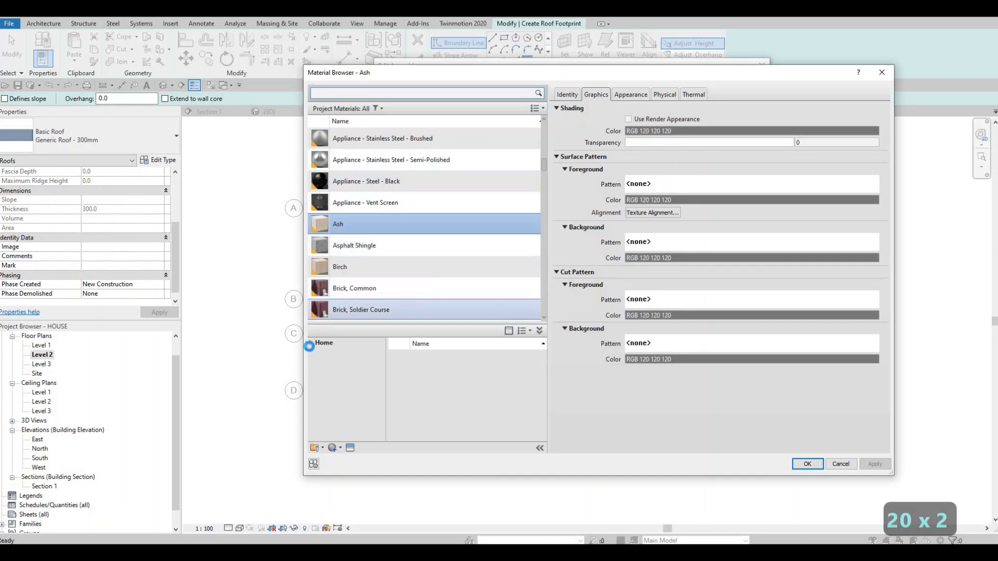
pyautogui.click(310, 343)
pyautogui.click(314, 363)
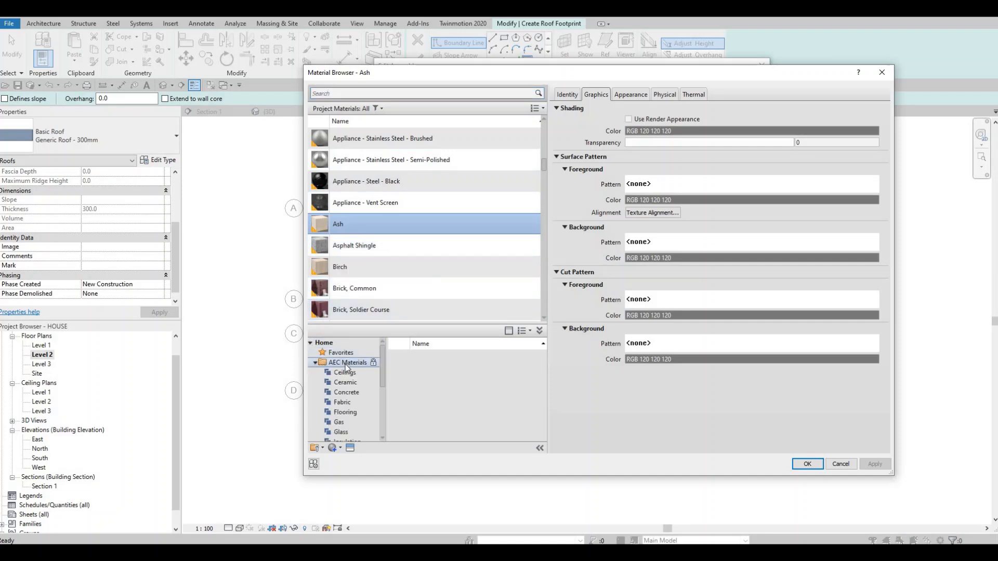
# - Browse the AEC Materials categories, including Ceramic and Ceilings, for a suitable roofing material
pyautogui.scroll(-1, 356, 389)
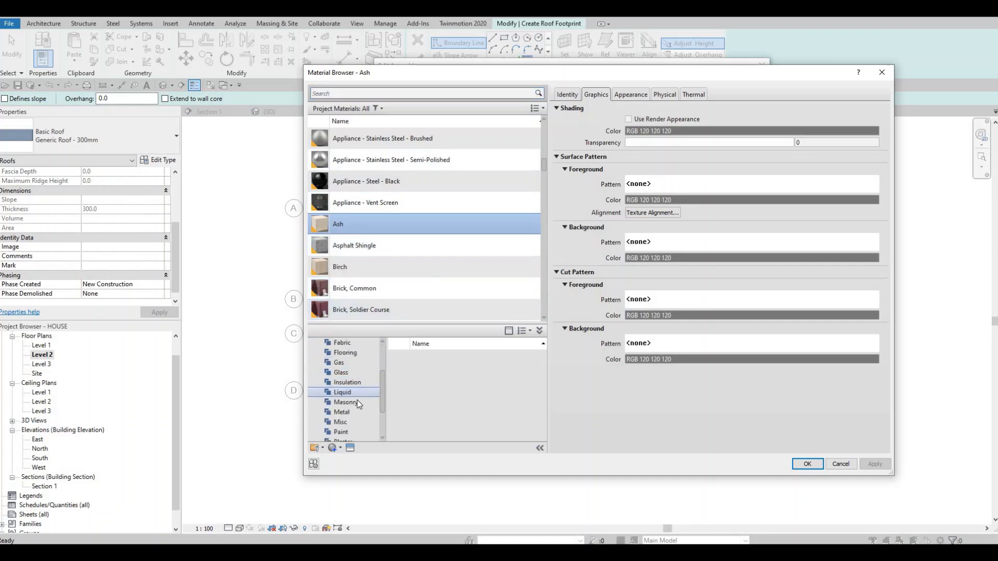
pyautogui.scroll(-3, 352, 408)
pyautogui.click(352, 431)
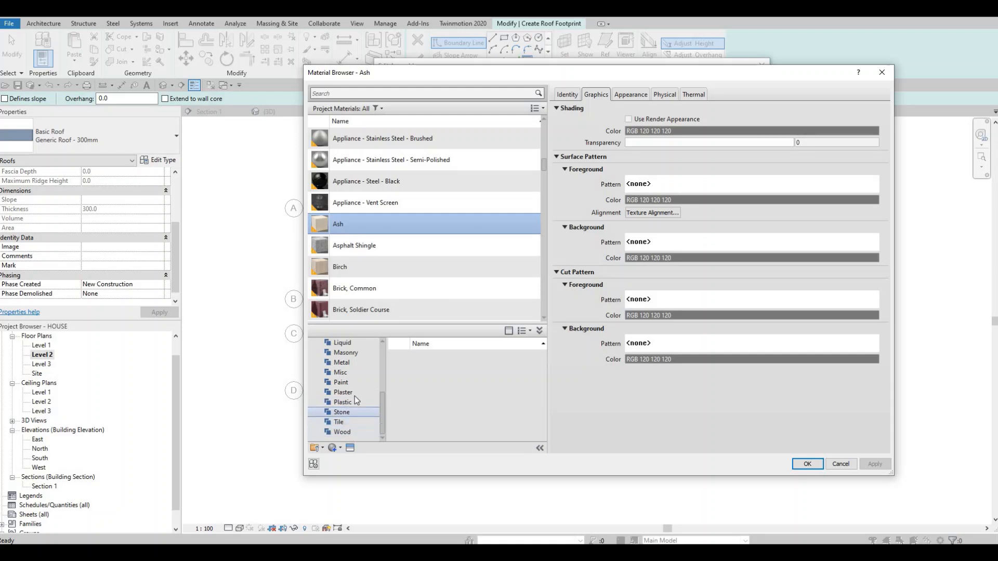
pyautogui.scroll(2, 355, 396)
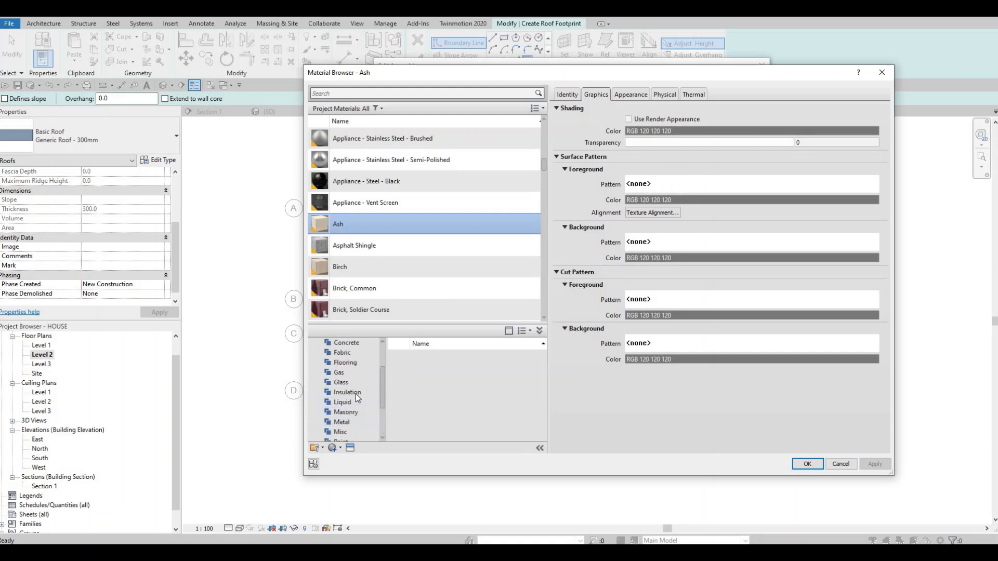
pyautogui.scroll(2, 359, 384)
pyautogui.click(358, 364)
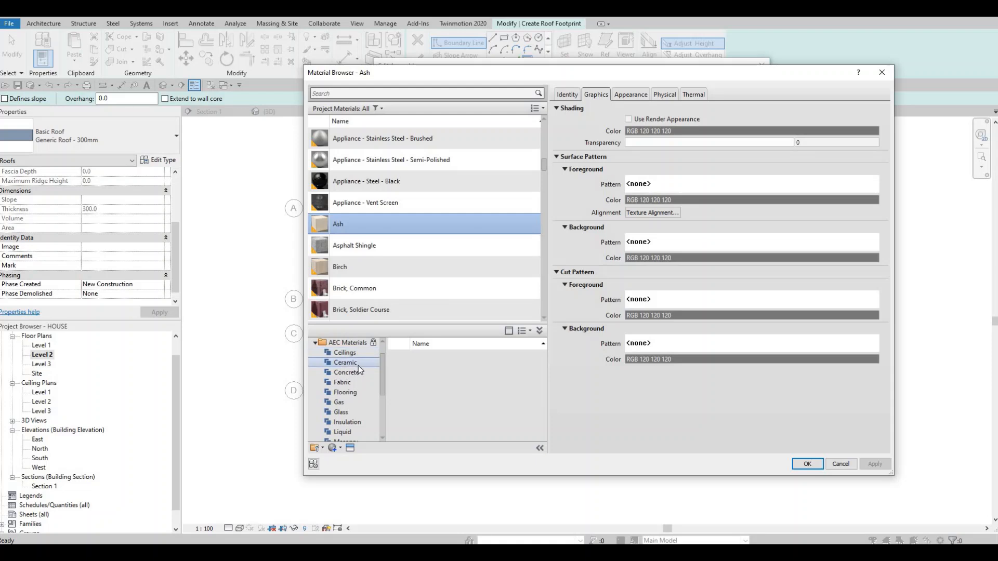
pyautogui.click(347, 392)
pyautogui.click(352, 379)
pyautogui.click(351, 372)
pyautogui.click(351, 364)
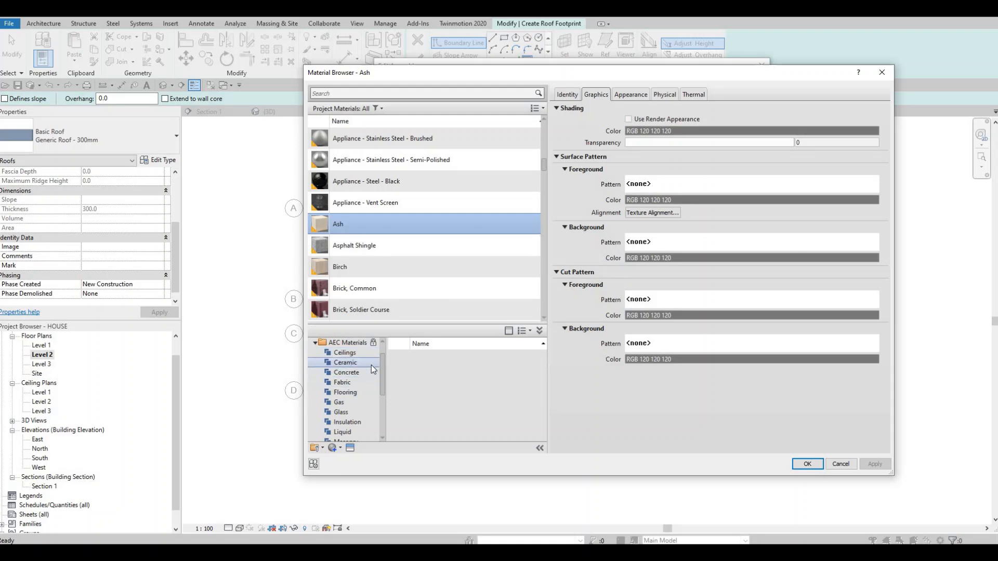
pyautogui.click(351, 393)
pyautogui.scroll(-1, 361, 401)
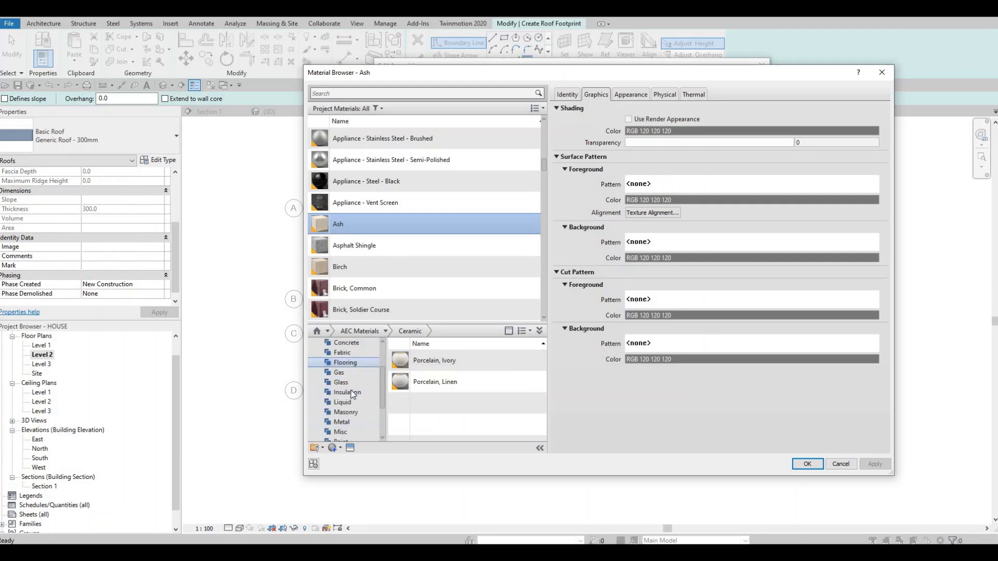
pyautogui.scroll(2, 351, 384)
pyautogui.click(344, 373)
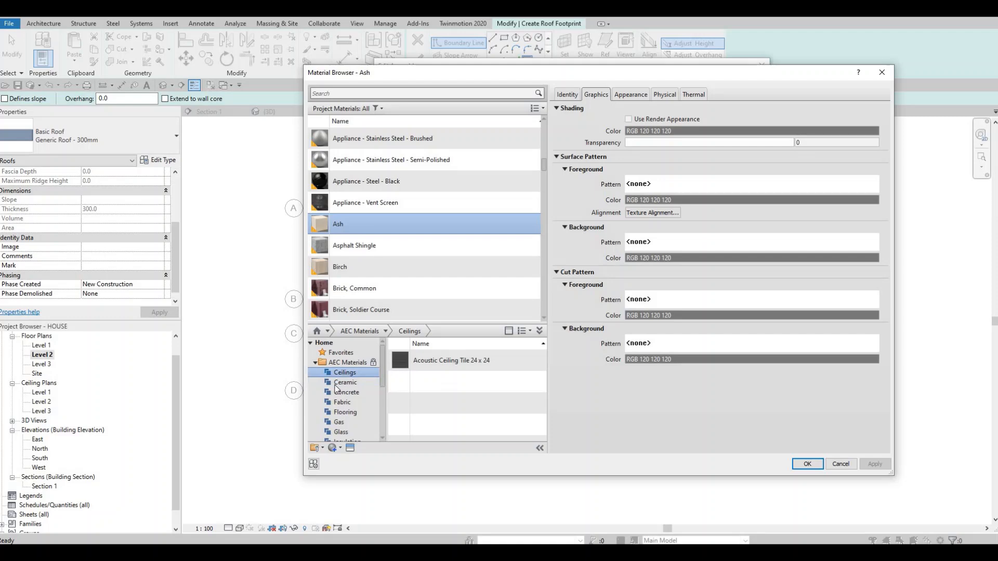
pyautogui.scroll(-2, 347, 397)
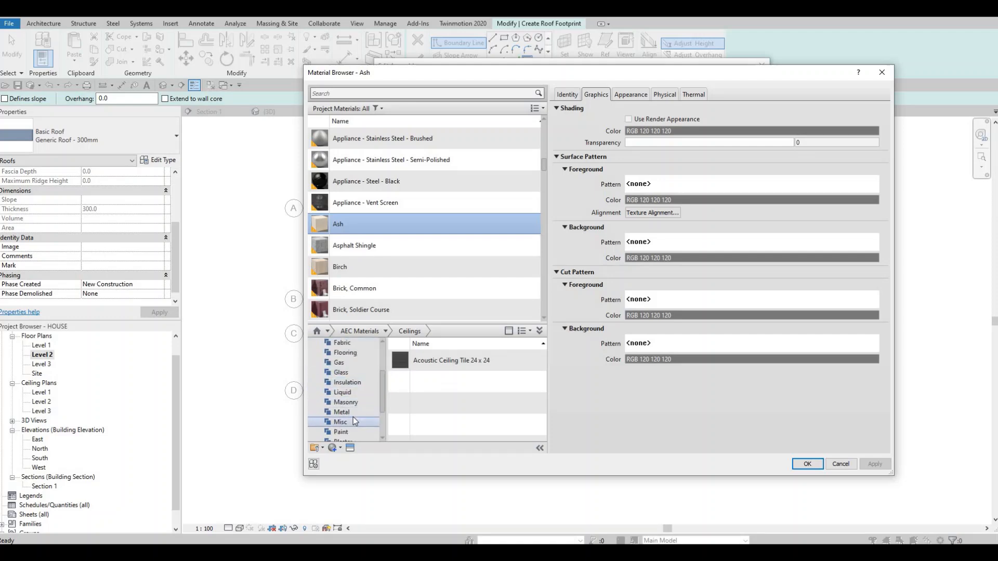
pyautogui.scroll(-1, 351, 417)
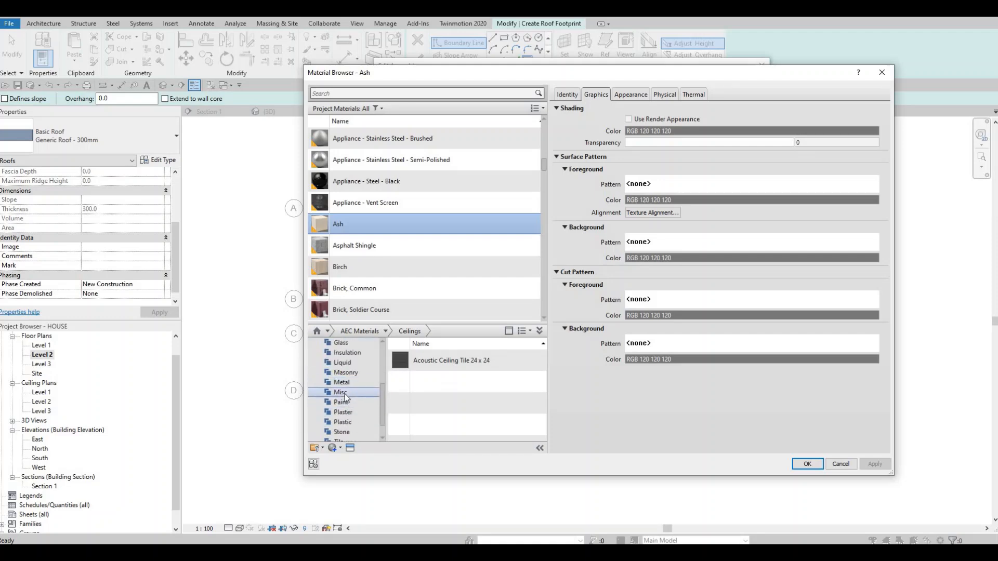
# - Assign Roofing, Slate from the Misc category to the structure layer and accept the ROOF 1 type settings
pyautogui.click(345, 394)
pyautogui.scroll(-2, 412, 397)
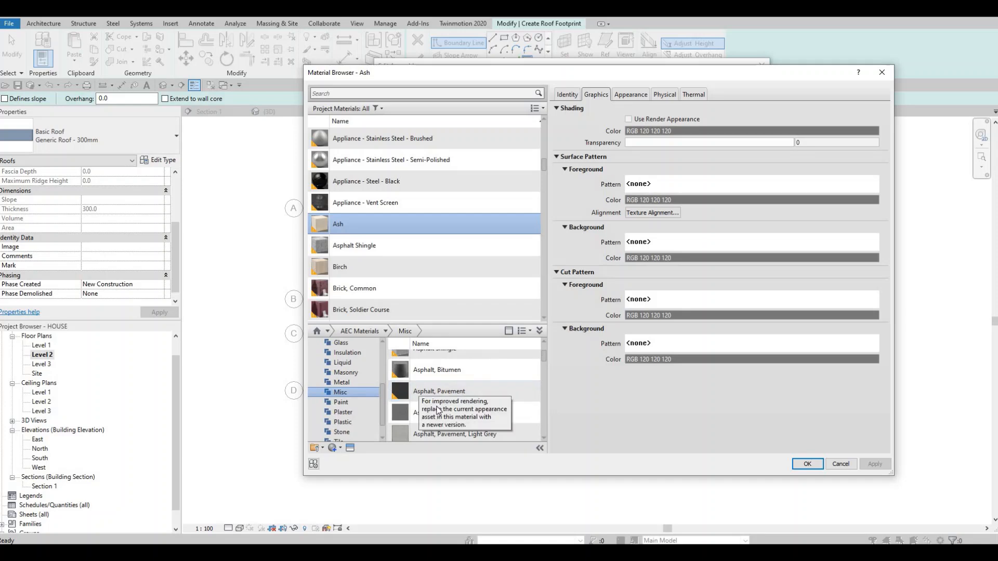
pyautogui.scroll(-3, 442, 412)
pyautogui.scroll(-2, 460, 415)
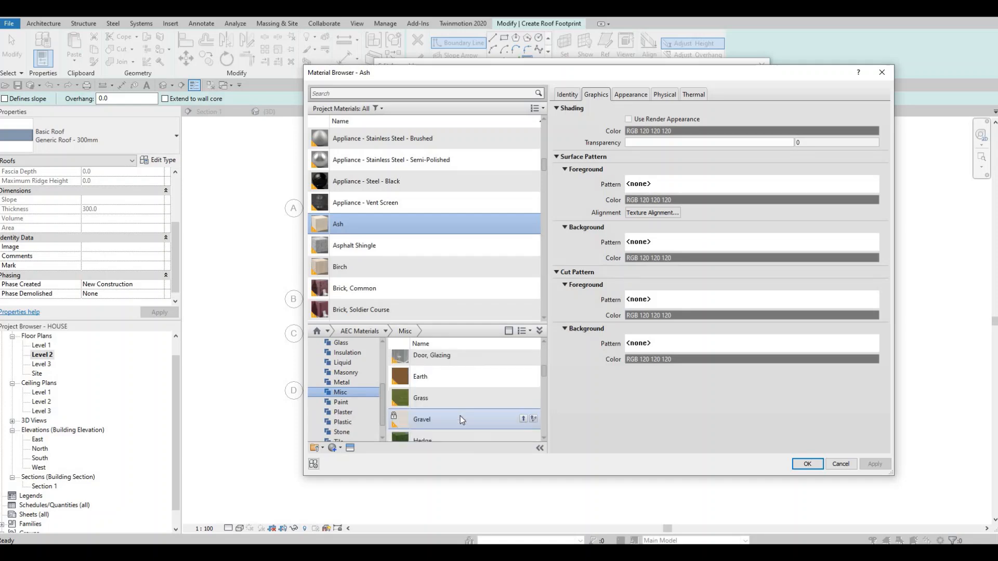
pyautogui.scroll(-5, 460, 416)
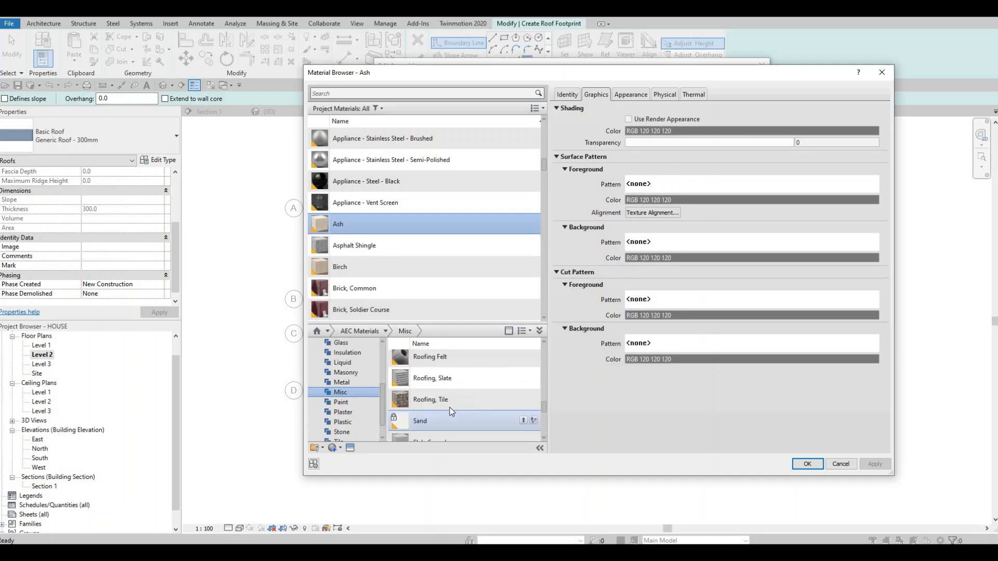
pyautogui.scroll(3, 451, 409)
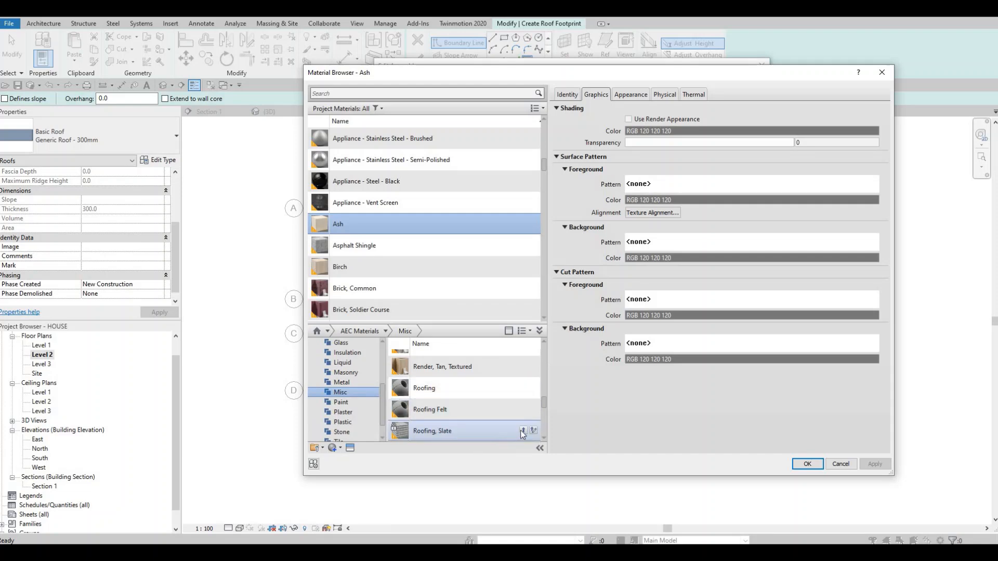
pyautogui.click(523, 430)
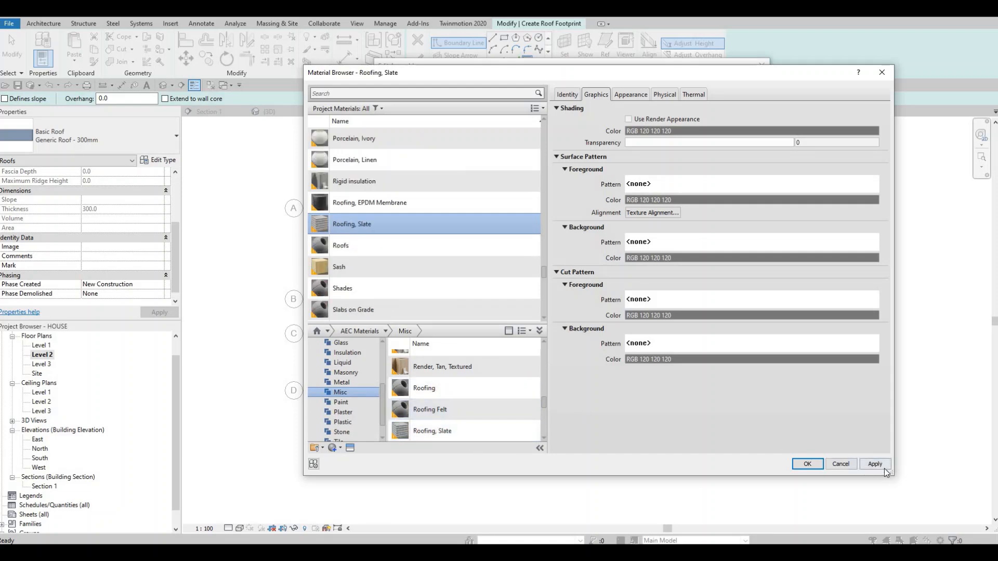
pyautogui.click(805, 463)
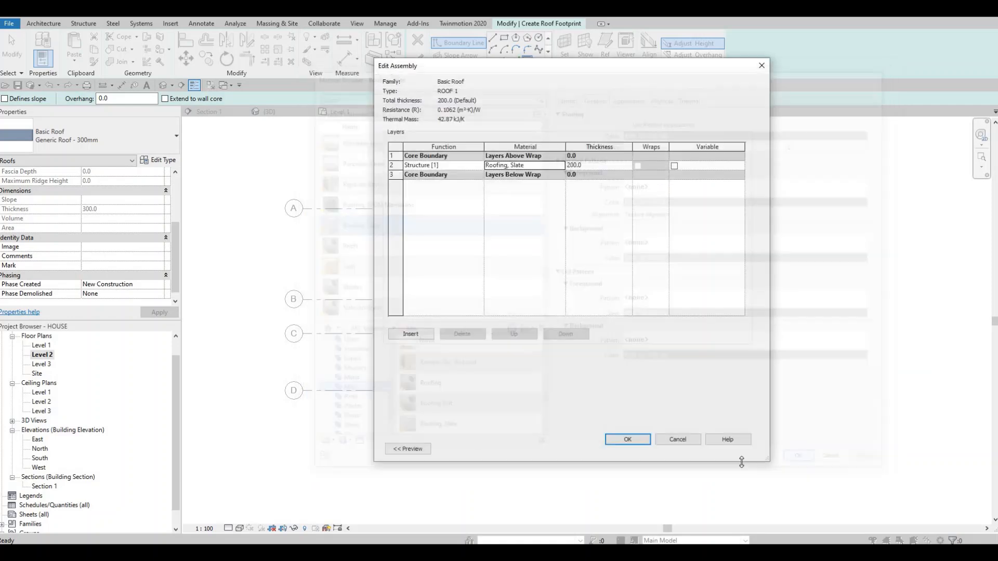
pyautogui.click(632, 433)
pyautogui.click(638, 448)
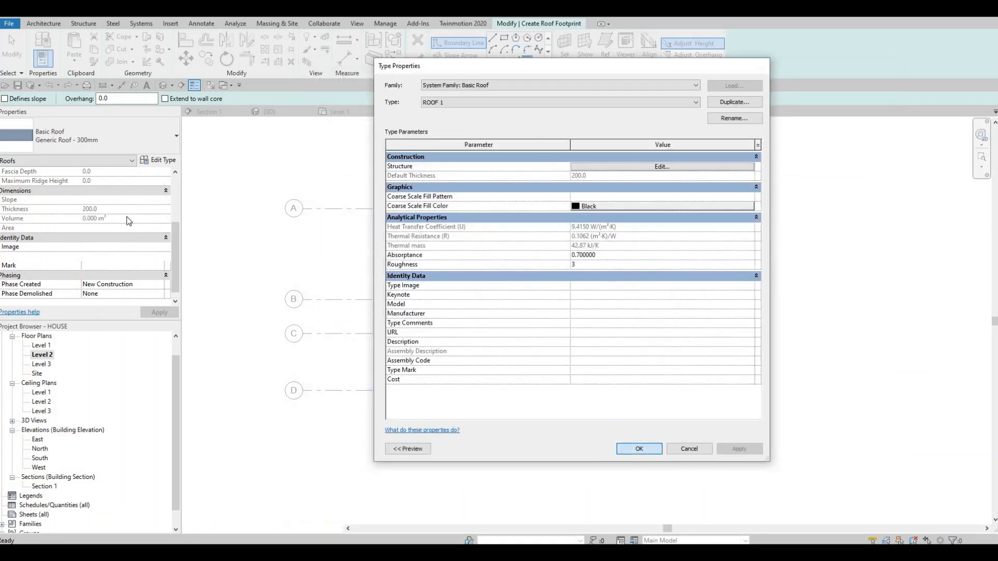
# - Set the roof's base level to Level 3
pyautogui.scroll(3, 128, 215)
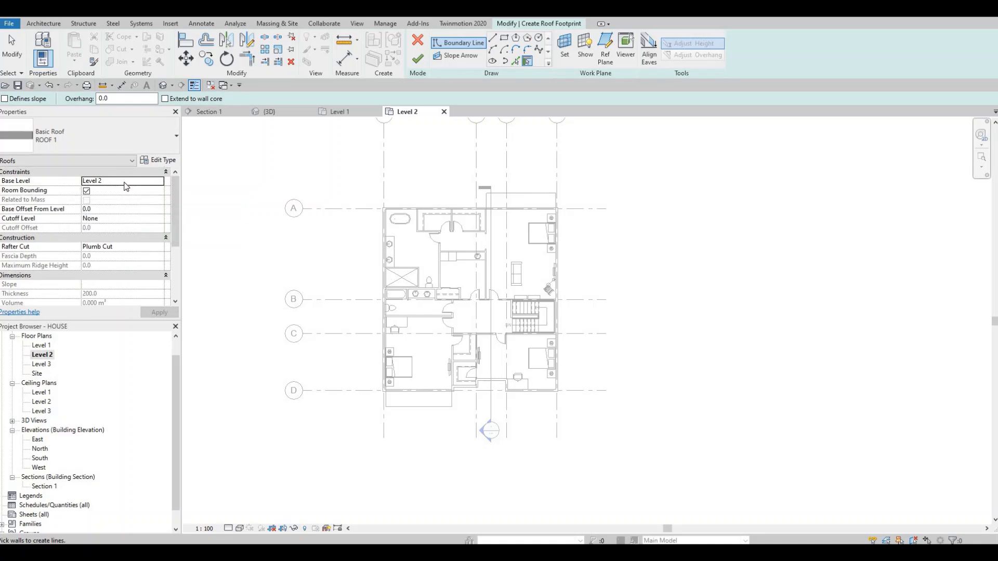
pyautogui.click(158, 184)
pyautogui.click(159, 182)
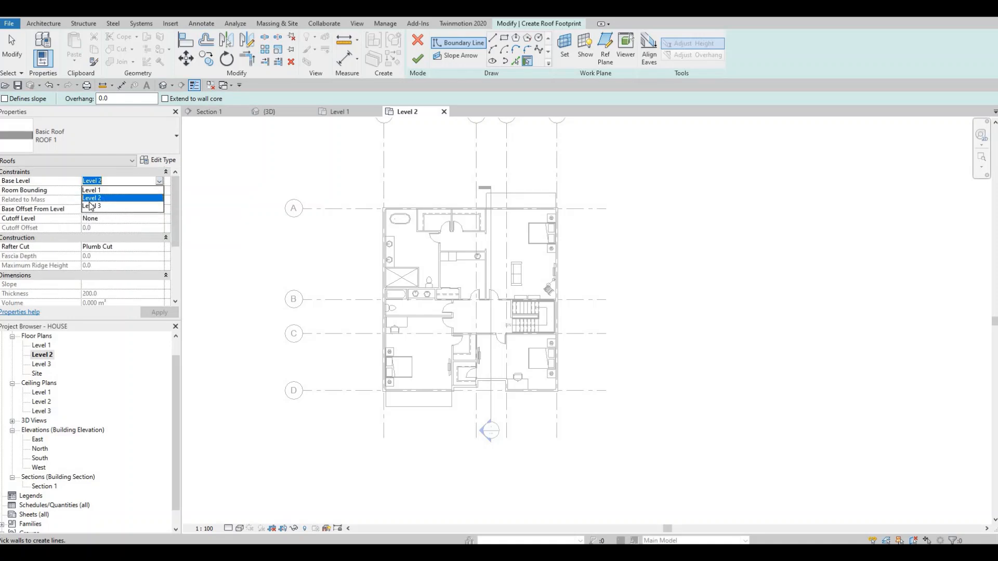
pyautogui.click(107, 206)
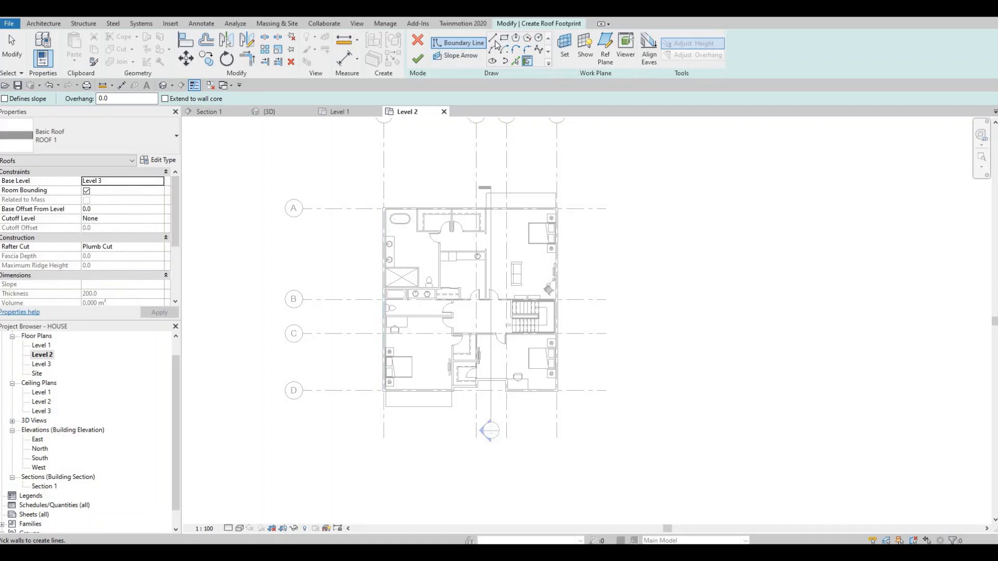
# - Pick the inner faces of the west, north and east exterior walls as roof boundary lines
pyautogui.click(516, 63)
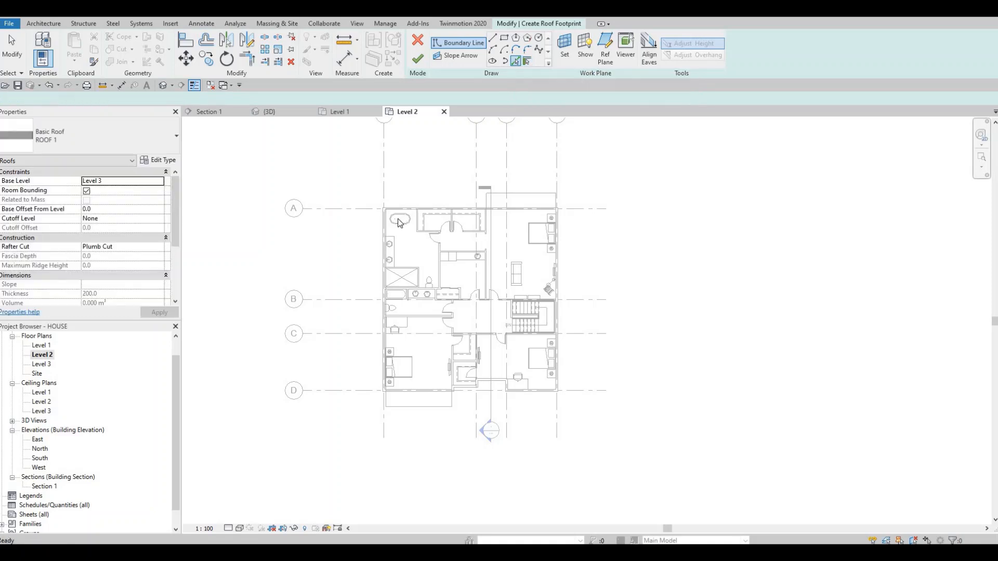
pyautogui.scroll(5, 385, 223)
pyautogui.click(359, 215)
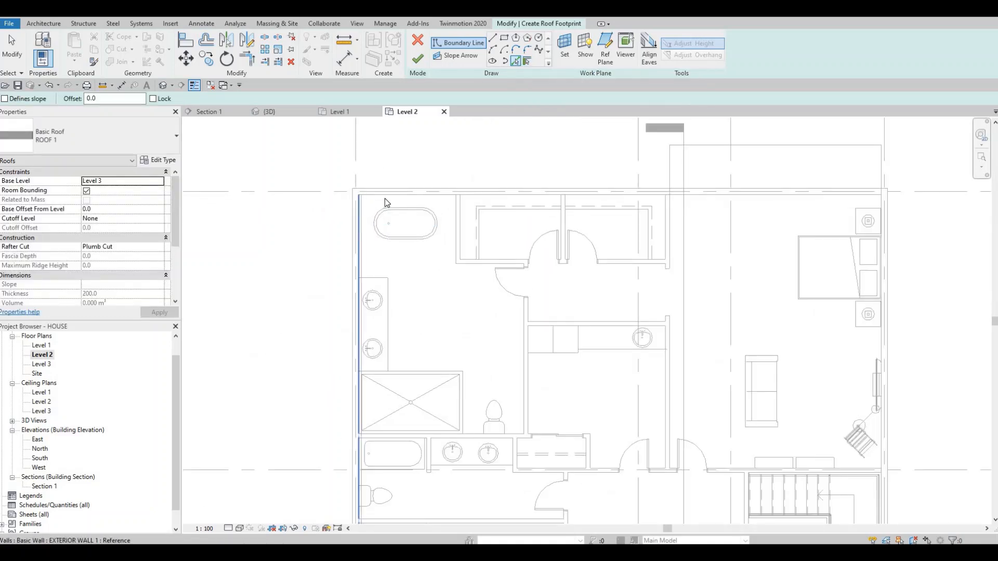
pyautogui.click(391, 196)
pyautogui.moveTo(810, 308); pyautogui.dragTo(624, 276, button='middle')
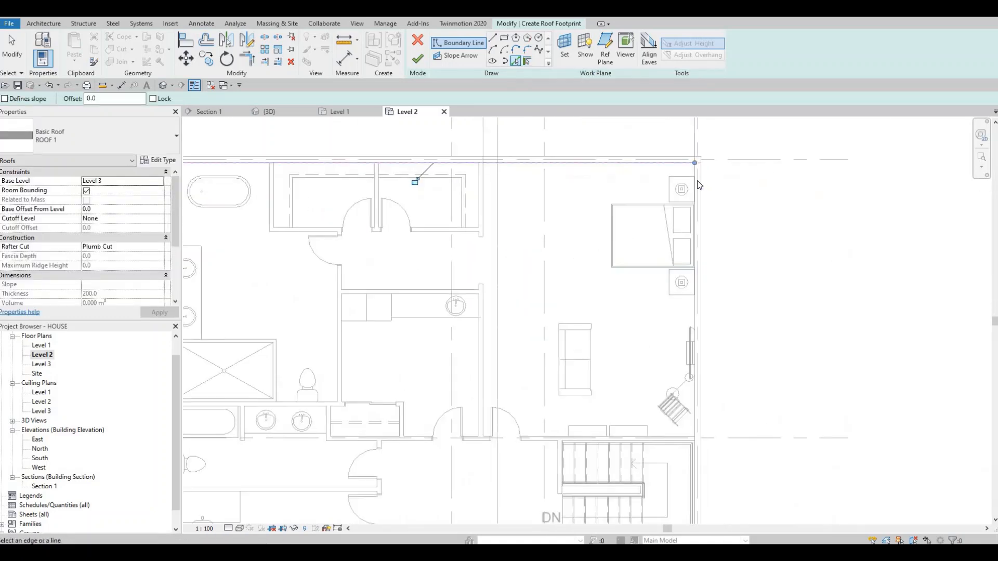
pyautogui.click(696, 171)
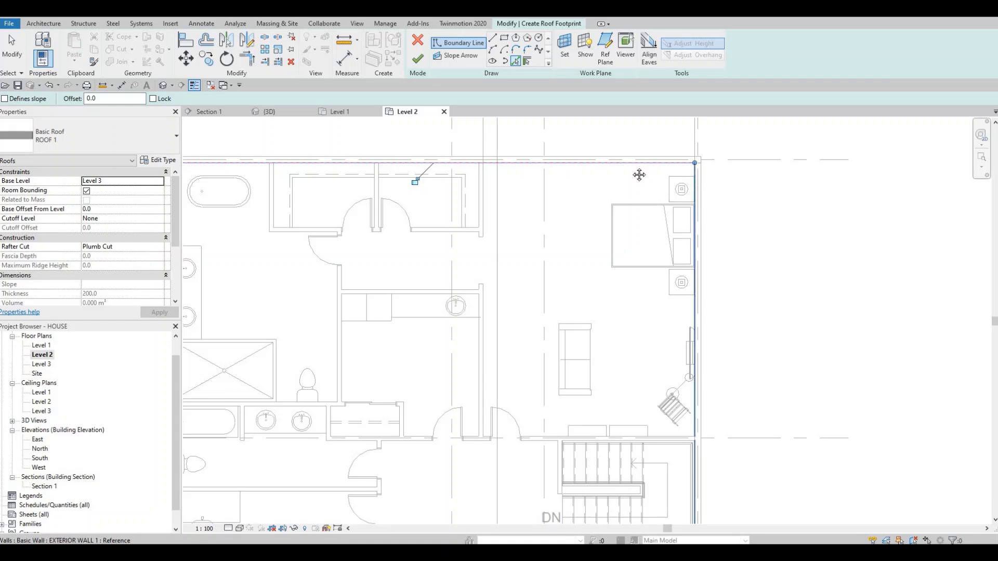
# - Add roof boundary lines along the inner faces of the southeast bedroom's south wall, its short return and the adjoining recessed wall
pyautogui.scroll(-3, 604, 236)
pyautogui.moveTo(605, 236); pyautogui.dragTo(592, 77, button='middle')
pyautogui.moveTo(617, 385); pyautogui.dragTo(630, 294, button='middle')
pyautogui.scroll(4, 631, 314)
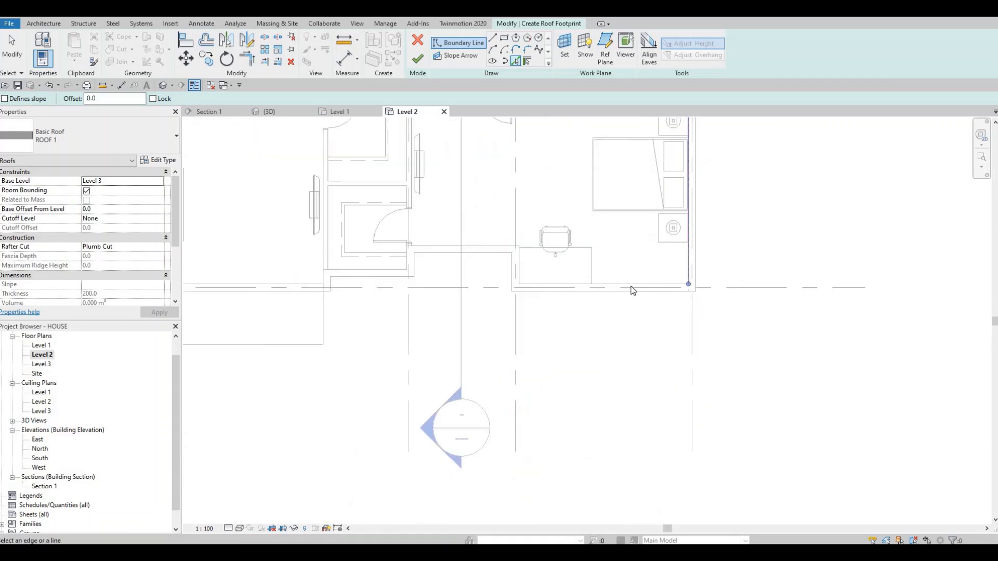
pyautogui.click(630, 285)
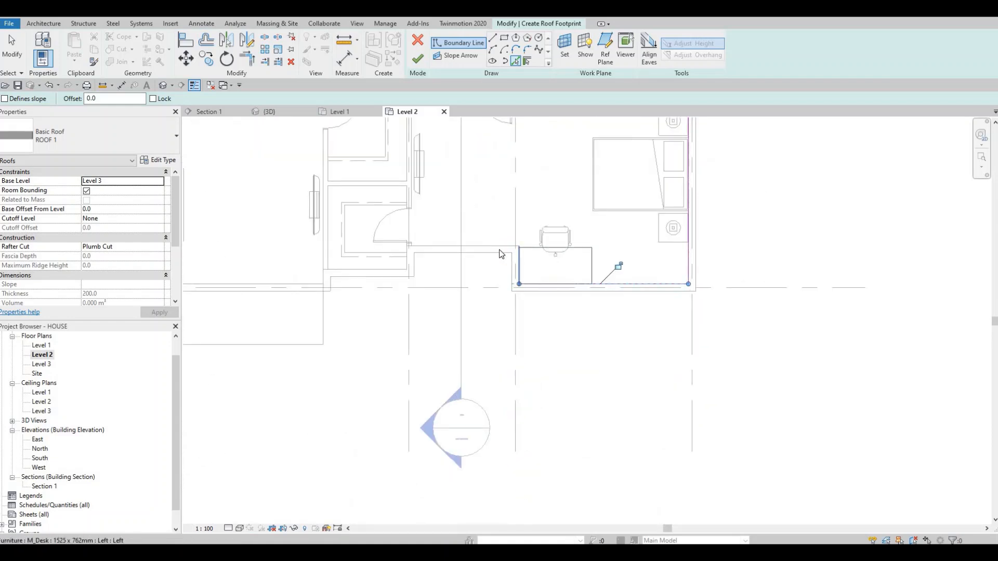
pyautogui.click(499, 251)
pyautogui.moveTo(409, 261); pyautogui.dragTo(485, 268, button='middle')
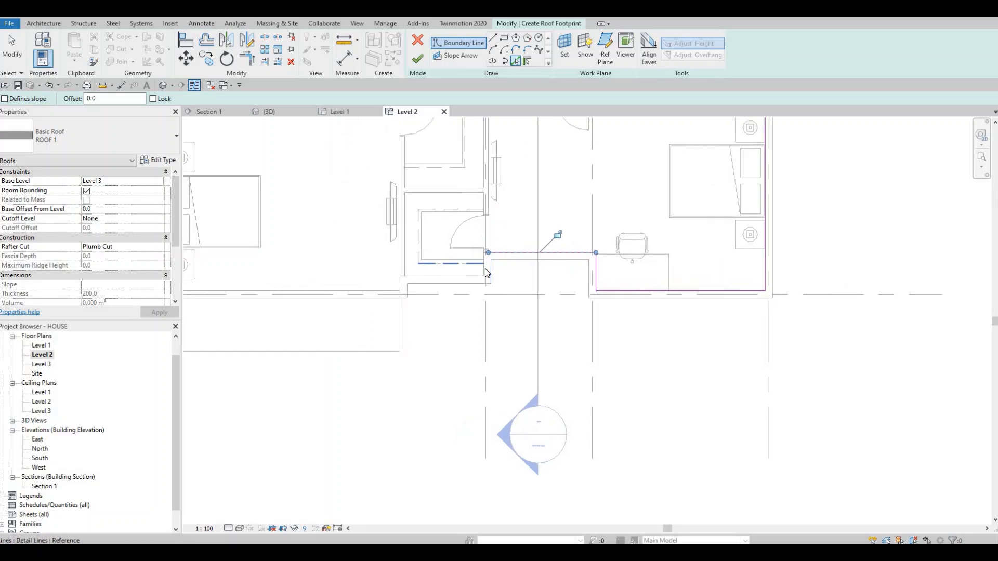
# - Add the remaining south boundary lines along the closet's side and front walls, the next return and the southwest bedroom's south wall
pyautogui.scroll(3, 486, 267)
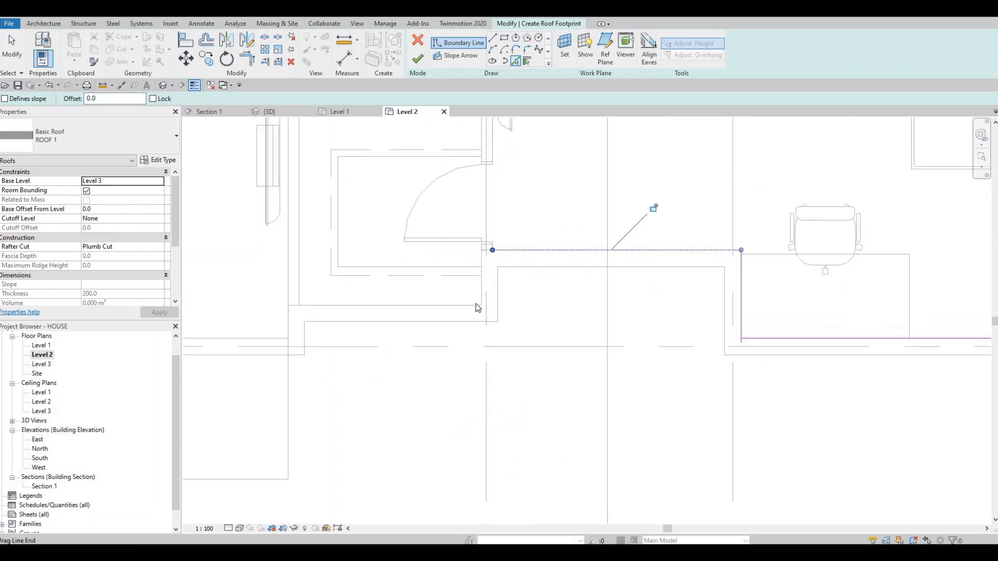
pyautogui.scroll(1, 476, 303)
pyautogui.click(479, 289)
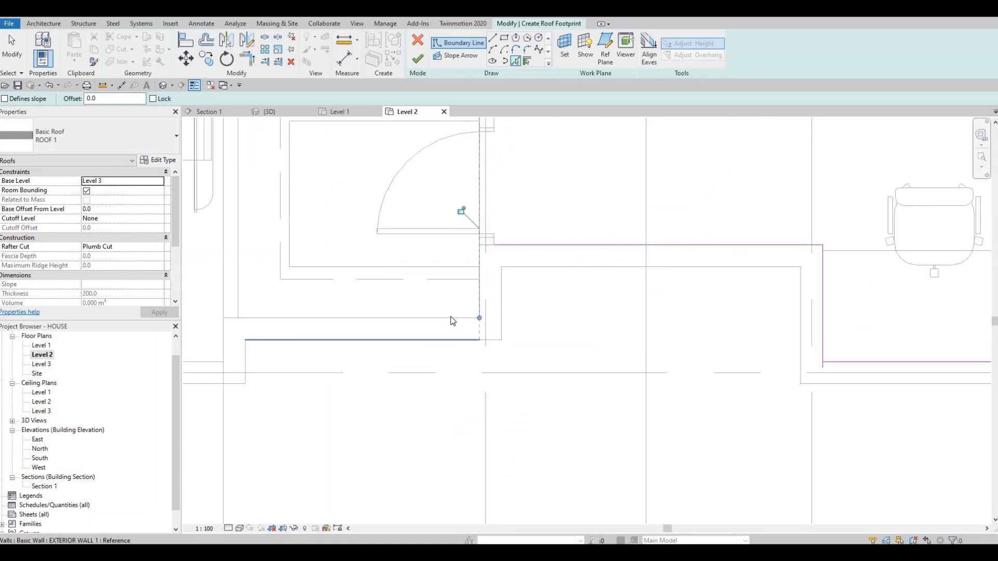
pyautogui.moveTo(250, 334); pyautogui.dragTo(596, 312, button='middle')
pyautogui.click(364, 332)
pyautogui.click(343, 338)
pyautogui.scroll(-2, 596, 312)
pyautogui.click(529, 319)
pyautogui.scroll(-3, 527, 312)
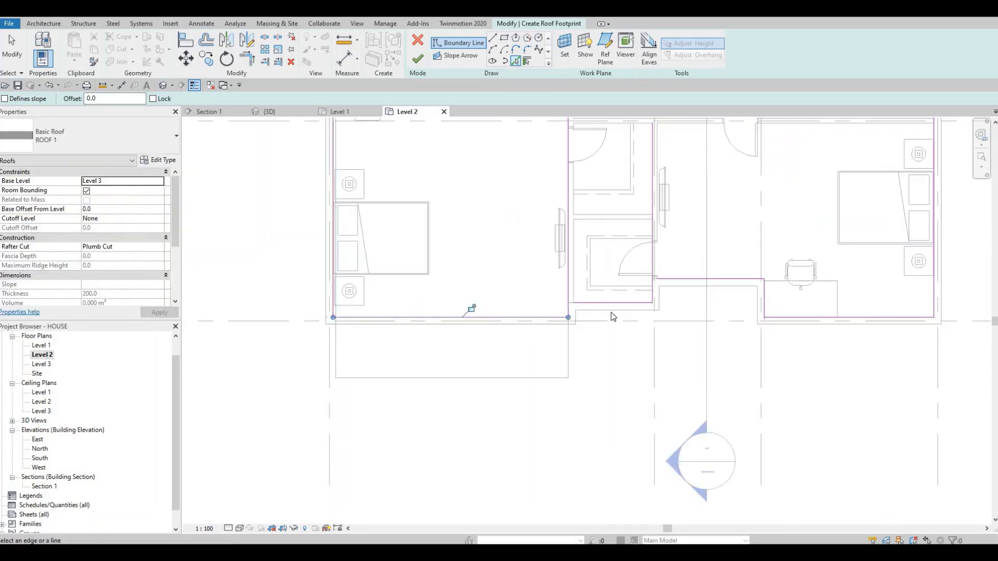
pyautogui.scroll(-2, 547, 334)
pyautogui.press('Escape')
pyautogui.press('Escape')
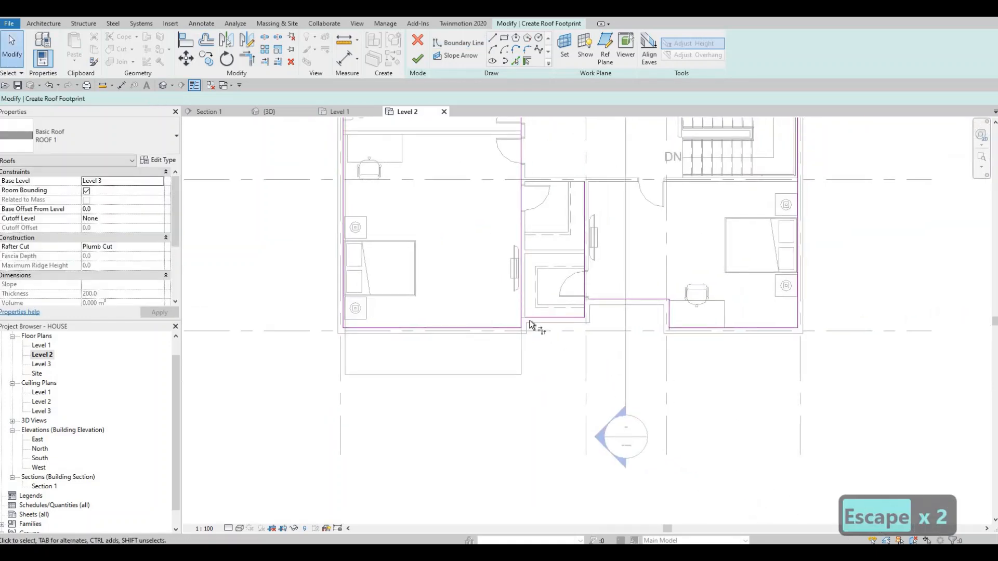
# - Trim the overlapping boundary lines into clean corners at the closet, the recess and the southeast bedroom along the south side
pyautogui.press('t')
pyautogui.press('r')
pyautogui.scroll(2, 529, 323)
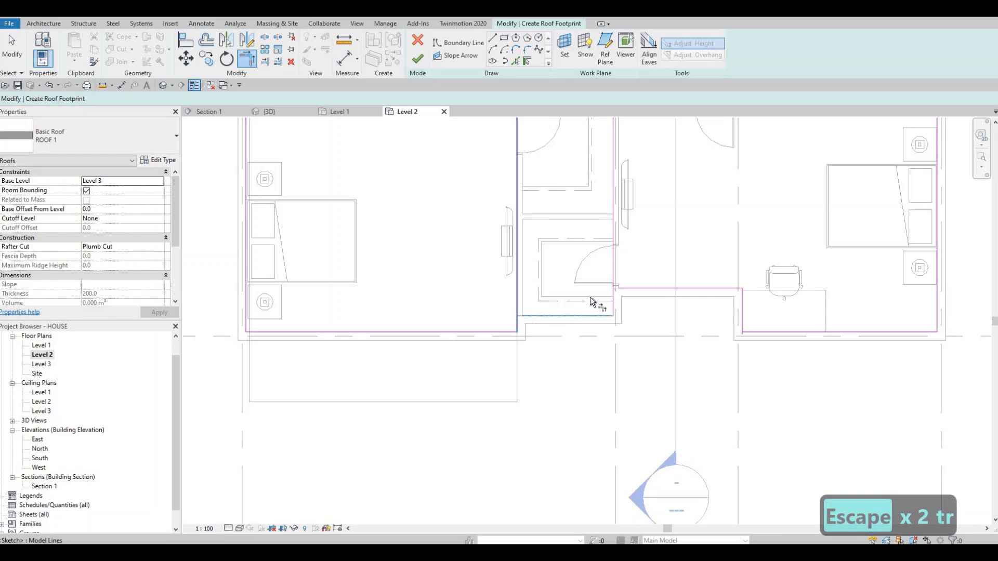
pyautogui.click(613, 298)
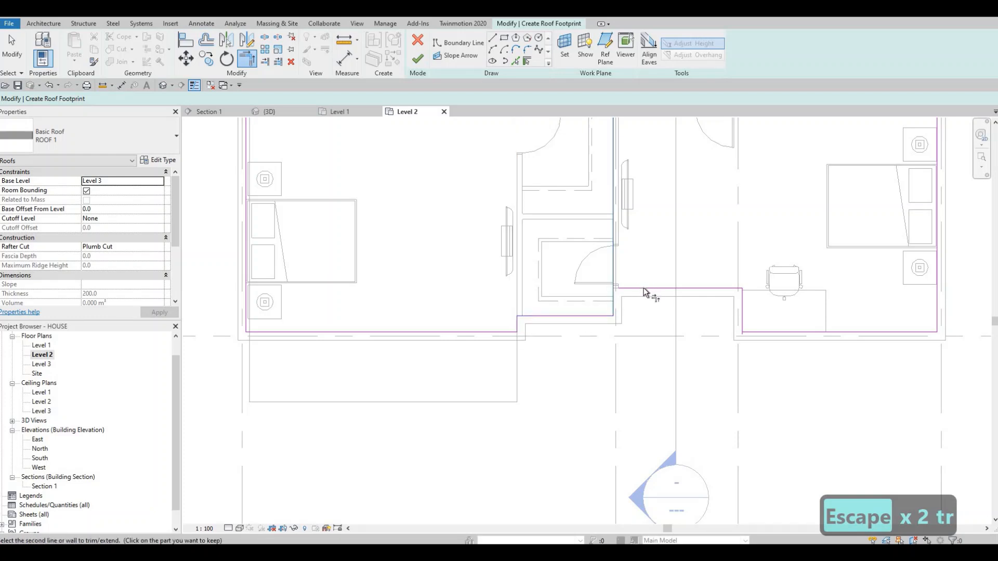
pyautogui.click(644, 289)
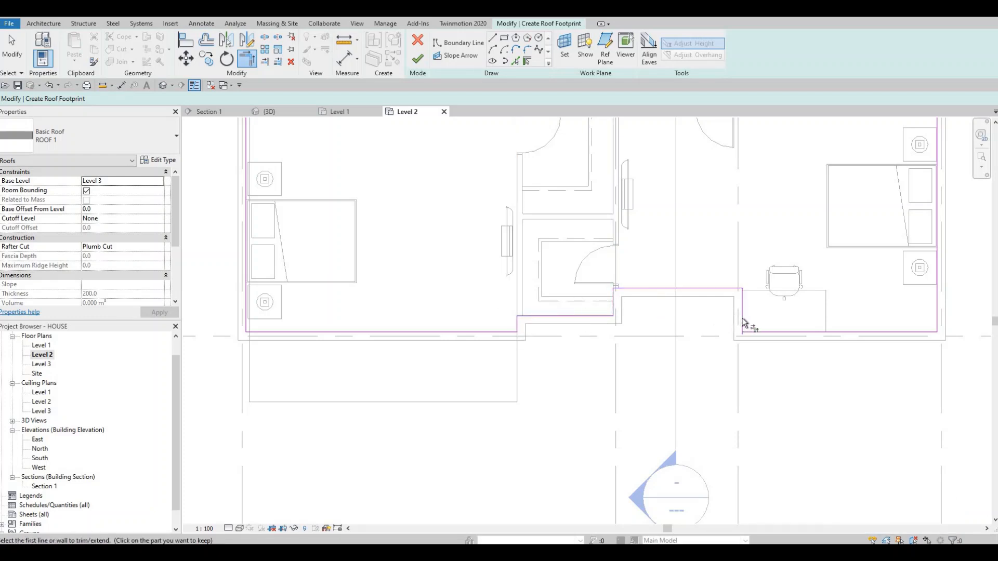
pyautogui.scroll(5, 749, 335)
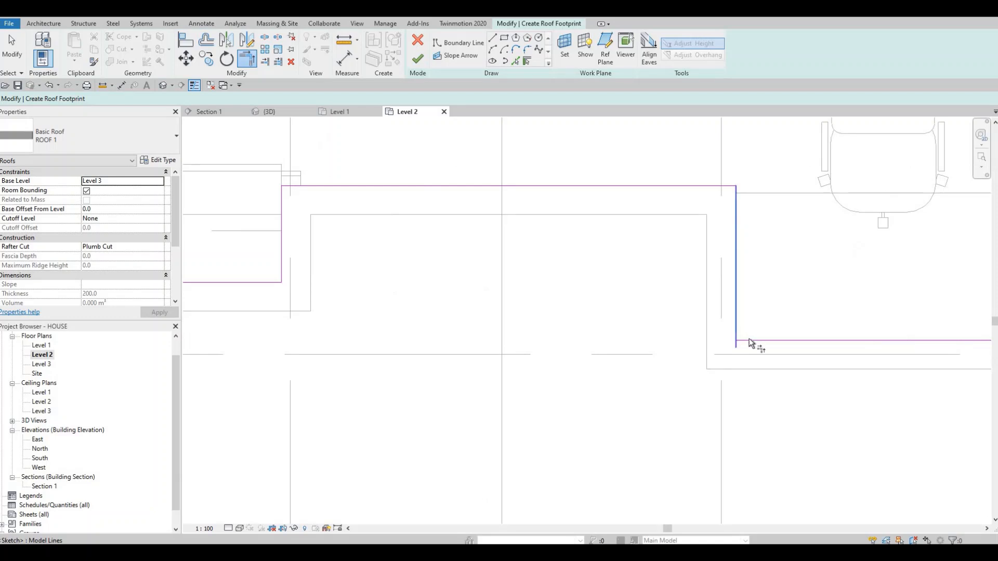
pyautogui.click(750, 339)
pyautogui.scroll(-2, 753, 336)
pyautogui.moveTo(839, 335); pyautogui.dragTo(382, 308, button='middle')
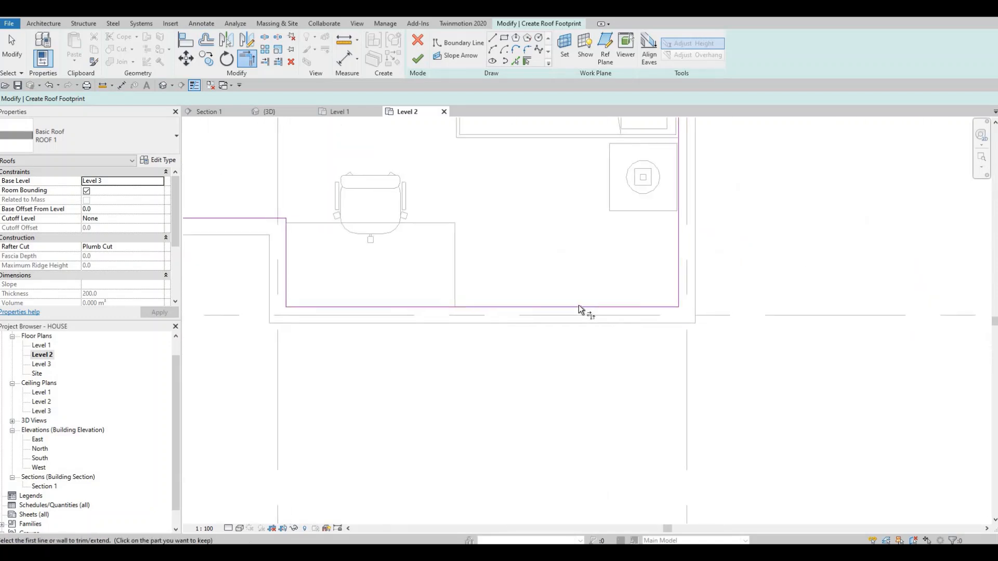
# - Set the roof's base offset from level to -200 and finish the footprint sketch
pyautogui.scroll(-5, 580, 310)
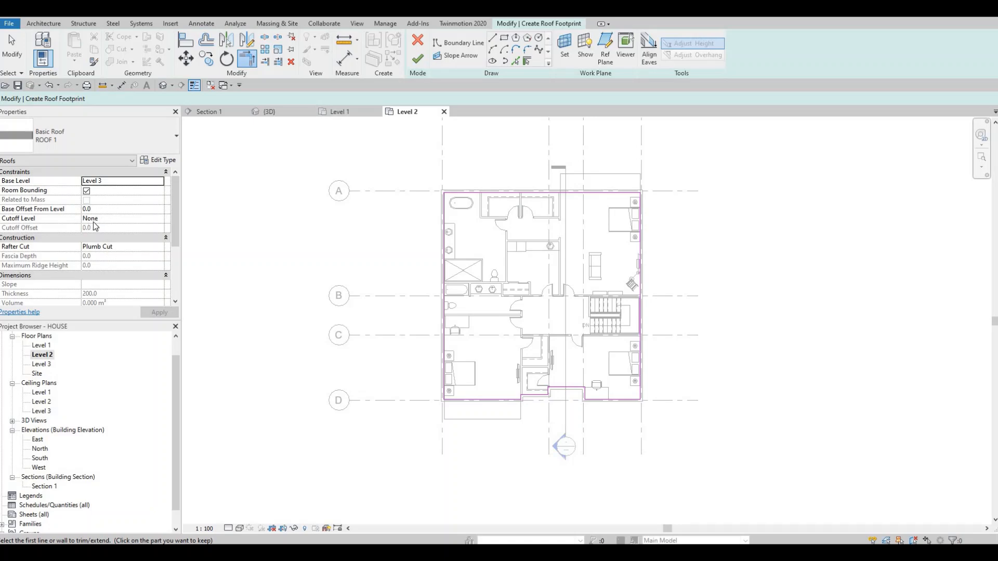
pyautogui.press('Tab')
pyautogui.write('-200')
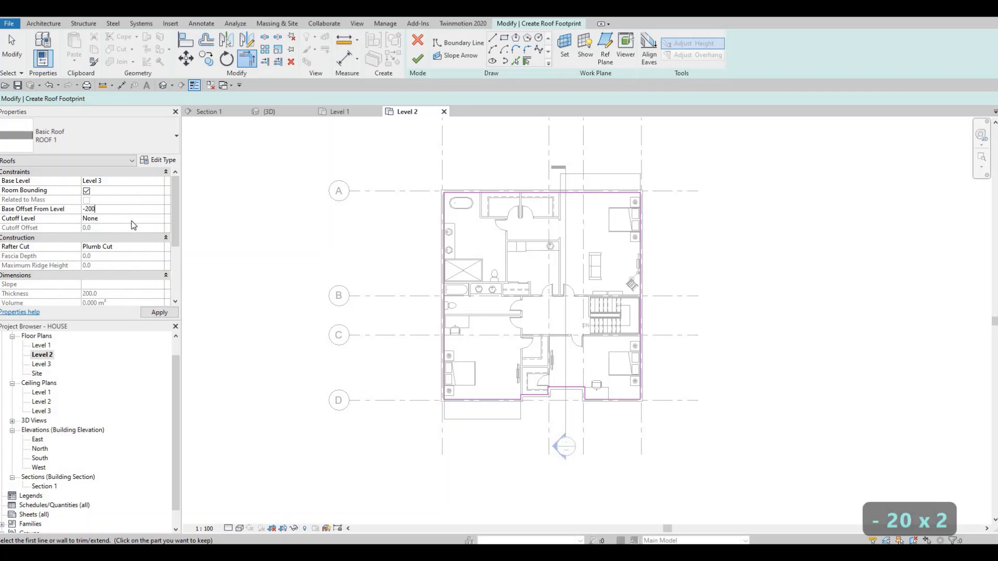
pyautogui.click(159, 313)
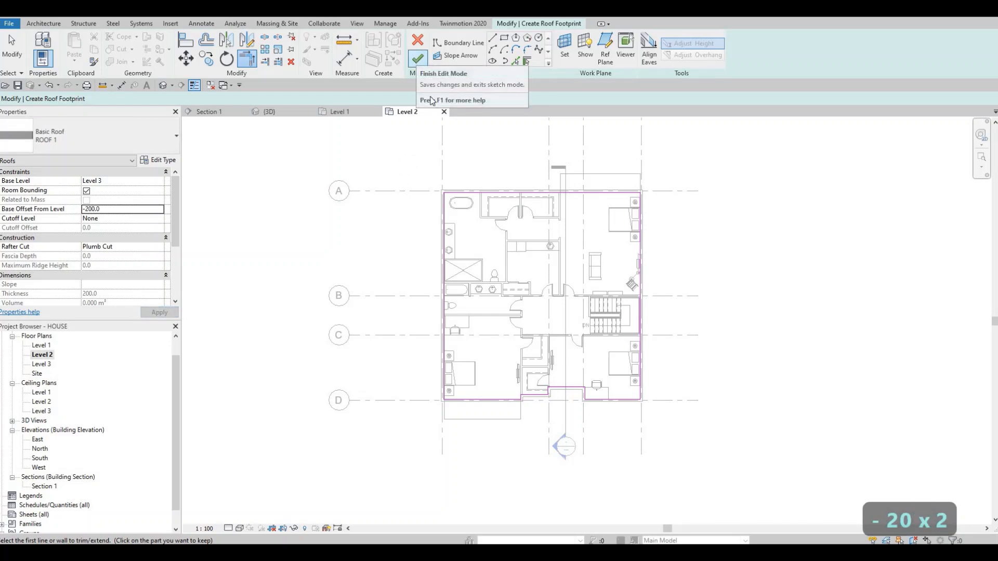
pyautogui.click(418, 58)
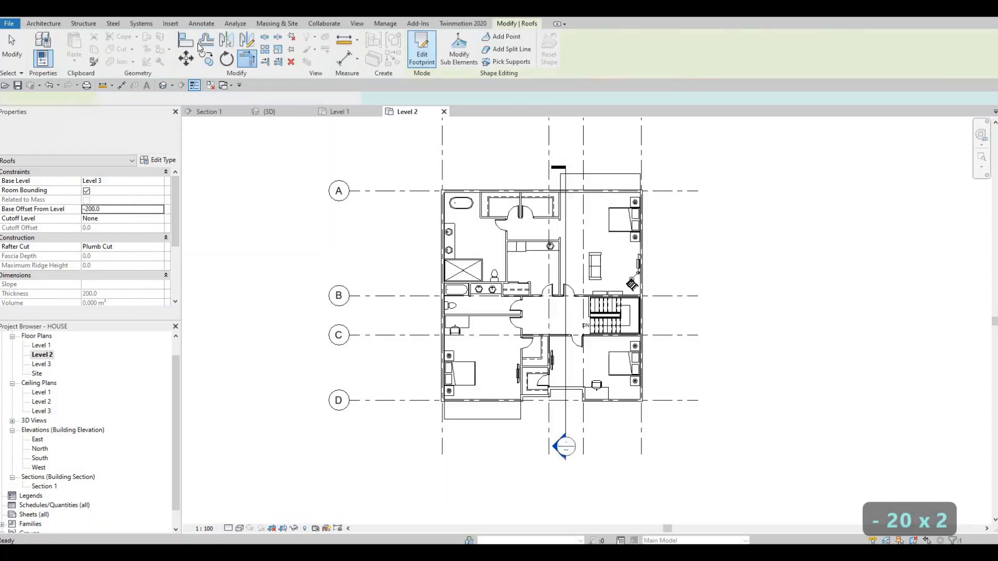
# - Open the default 3D view of the house and clear the roof selection
pyautogui.click(163, 86)
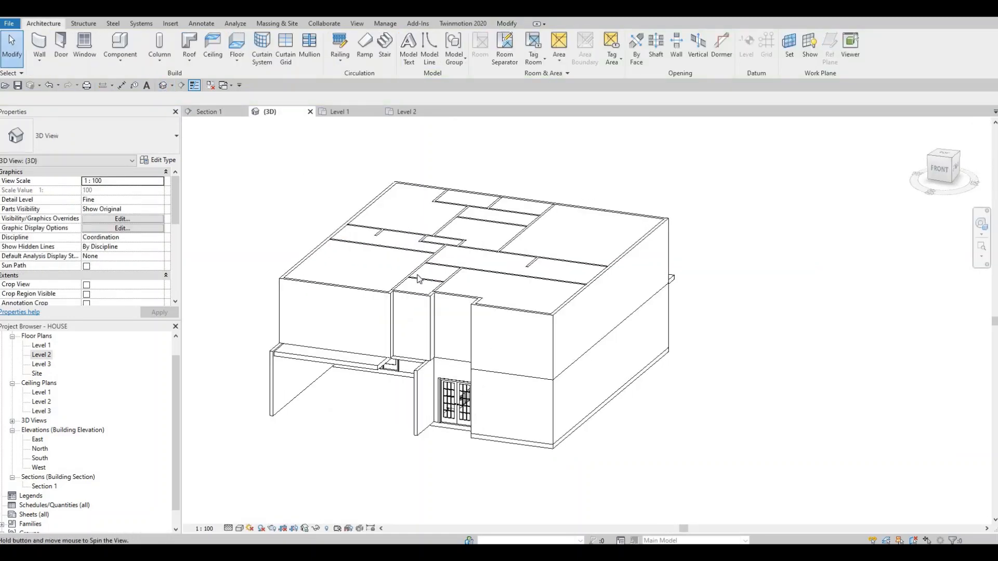
pyautogui.scroll(2, 486, 267)
pyautogui.scroll(3, 509, 303)
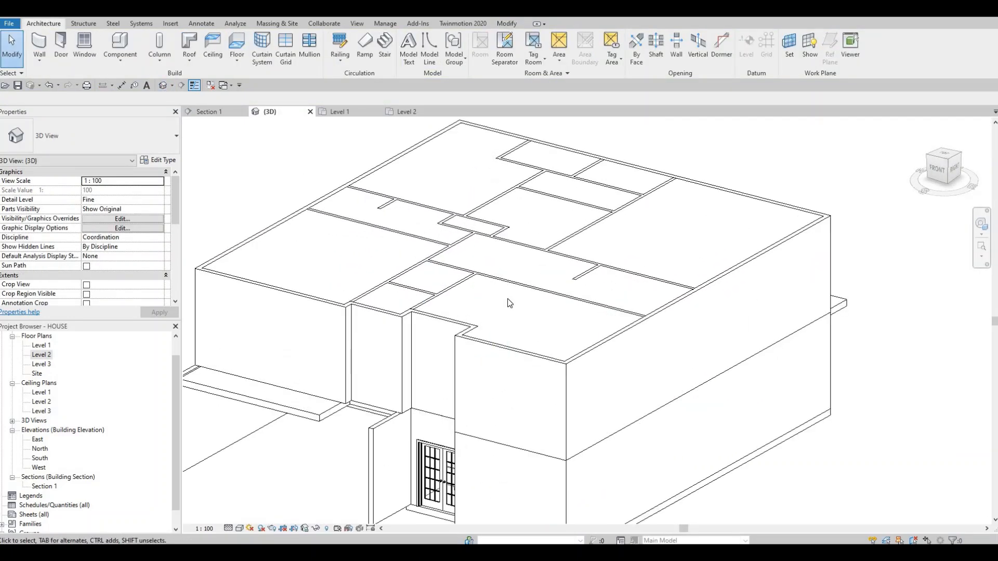
pyautogui.press('Escape')
pyautogui.press('Escape')
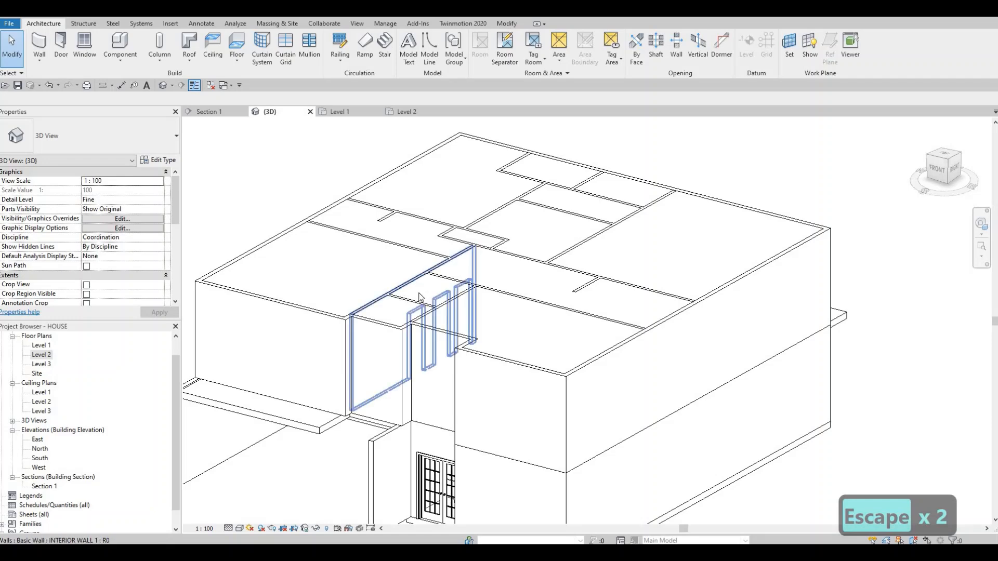
# - Attach the tops of all INTERIOR WALL 1 walls on the upper floor to the ROOF 1 roof
pyautogui.click(419, 294)
pyautogui.keyDown('ctrl'); pyautogui.click(420, 302); pyautogui.keyUp('ctrl')
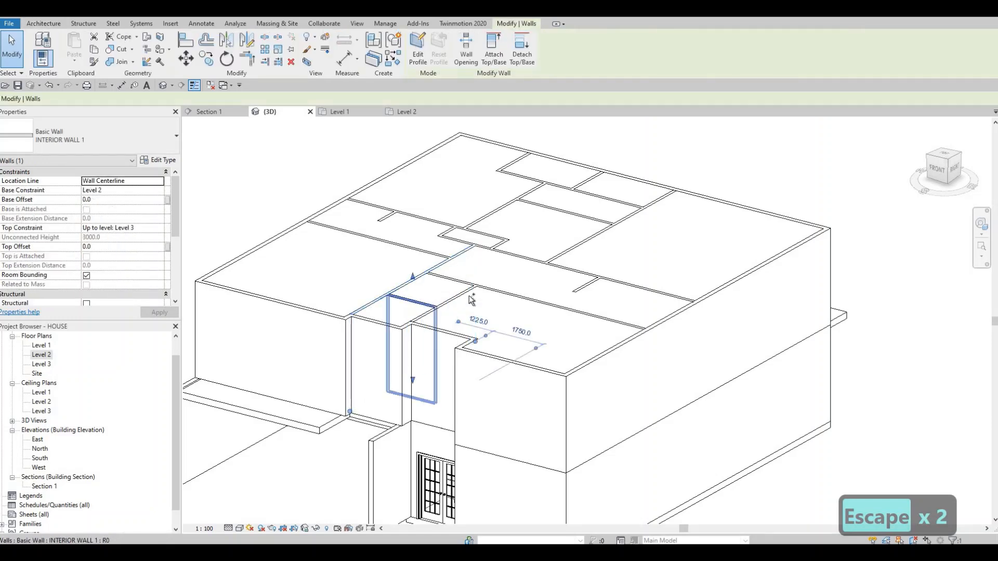
pyautogui.keyDown('ctrl'); pyautogui.click(513, 293); pyautogui.keyUp('ctrl')
pyautogui.keyDown('ctrl'); pyautogui.click(606, 279); pyautogui.keyUp('ctrl')
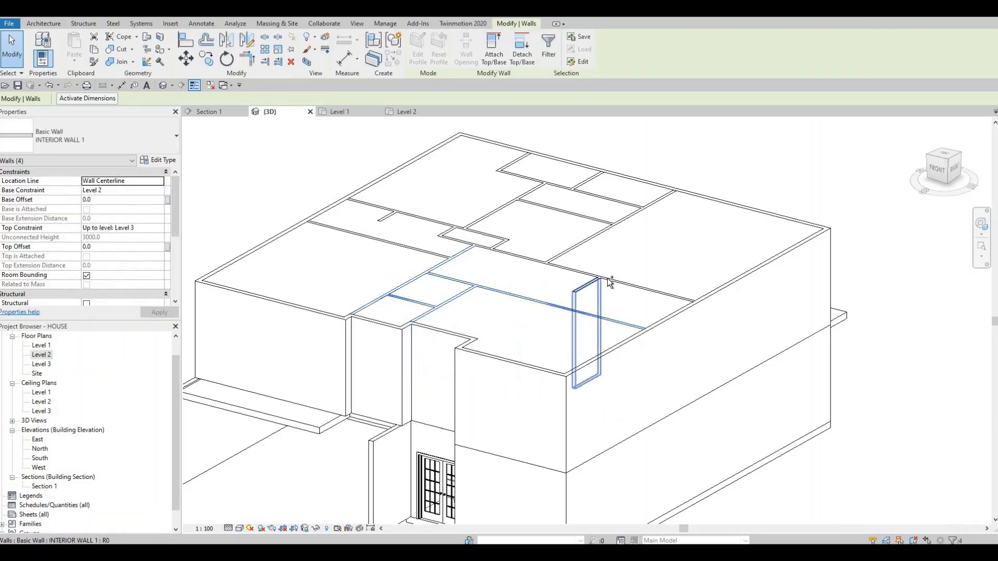
pyautogui.keyDown('ctrl'); pyautogui.click(607, 278); pyautogui.keyUp('ctrl')
pyautogui.keyDown('ctrl'); pyautogui.click(558, 255); pyautogui.keyUp('ctrl')
pyautogui.keyDown('ctrl'); pyautogui.click(593, 223); pyautogui.keyUp('ctrl')
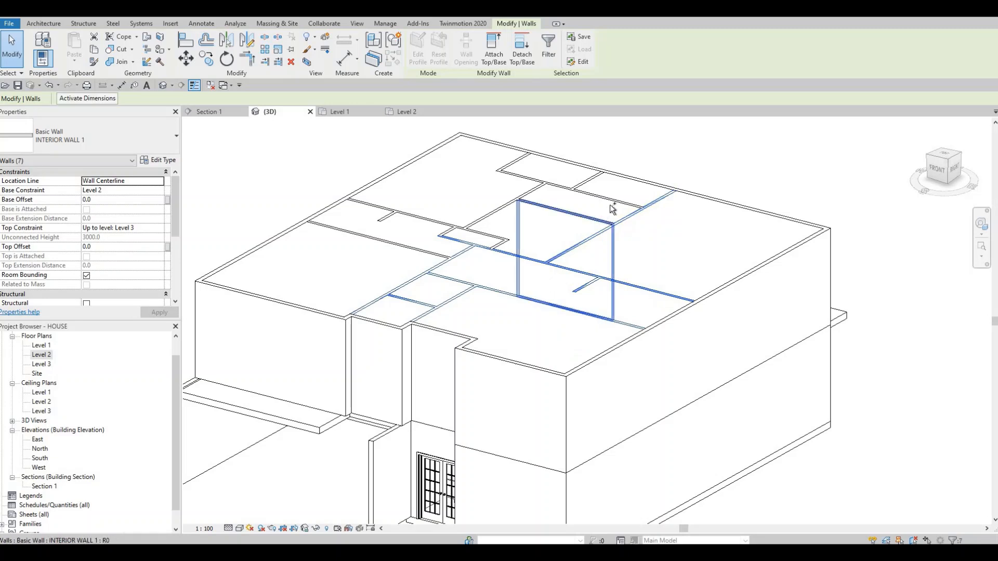
pyautogui.keyDown('ctrl'); pyautogui.click(610, 203); pyautogui.keyUp('ctrl')
pyautogui.keyDown('ctrl'); pyautogui.click(596, 178); pyautogui.keyUp('ctrl')
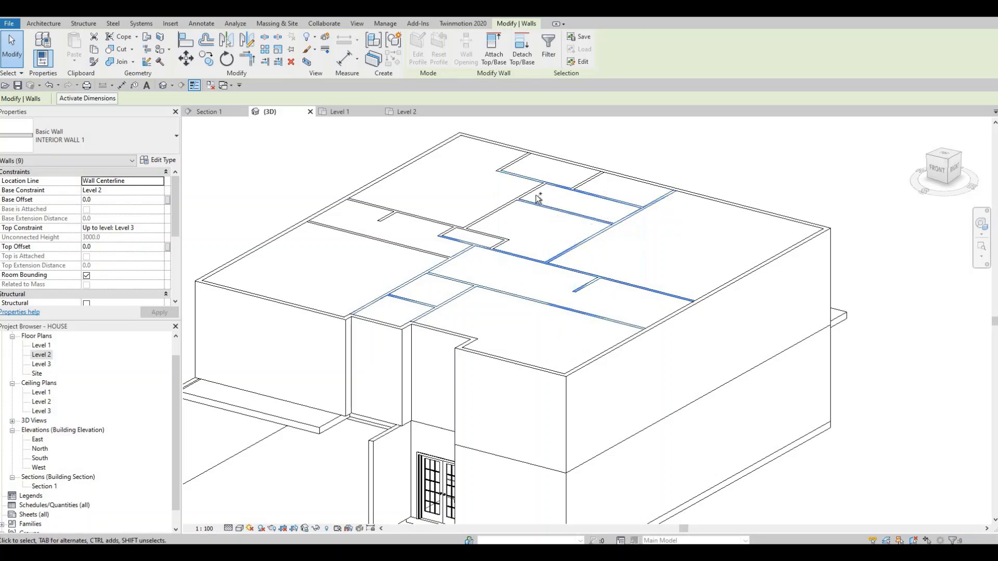
pyautogui.keyDown('ctrl'); pyautogui.click(532, 188); pyautogui.keyUp('ctrl')
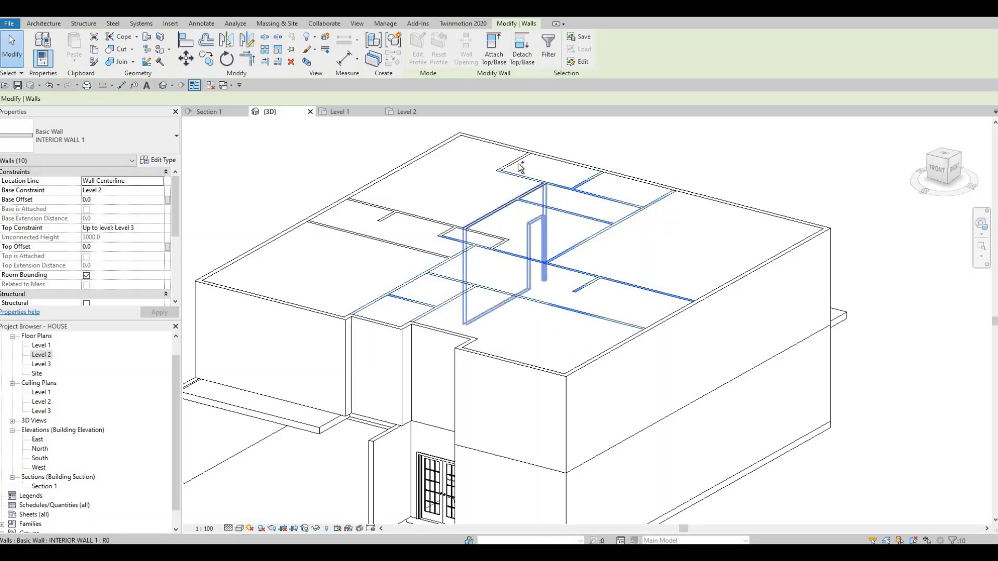
pyautogui.keyDown('ctrl'); pyautogui.click(485, 237); pyautogui.keyUp('ctrl')
pyautogui.keyDown('ctrl'); pyautogui.click(383, 217); pyautogui.keyUp('ctrl')
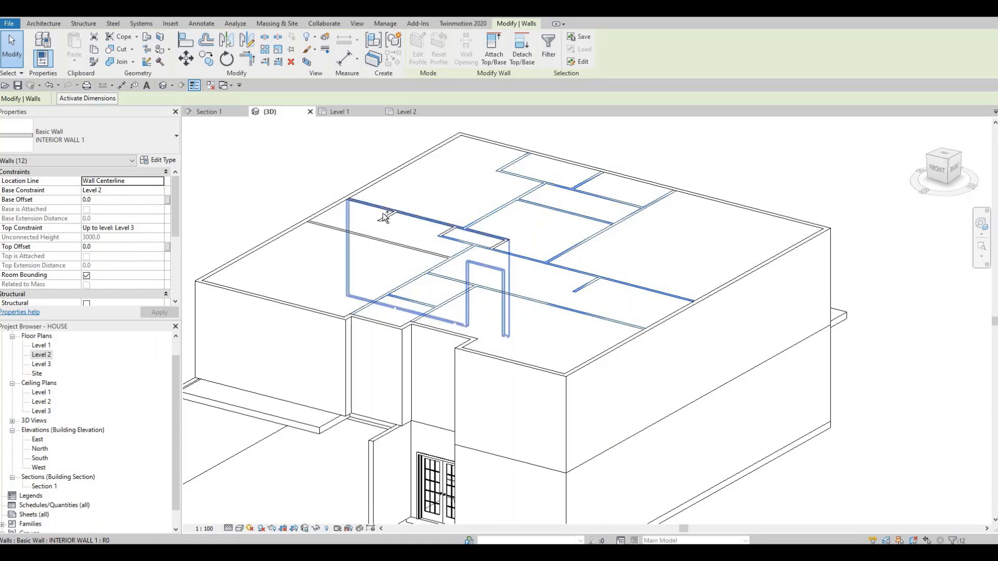
pyautogui.keyDown('ctrl'); pyautogui.click(388, 216); pyautogui.keyUp('ctrl')
pyautogui.keyDown('ctrl'); pyautogui.click(446, 232); pyautogui.keyUp('ctrl')
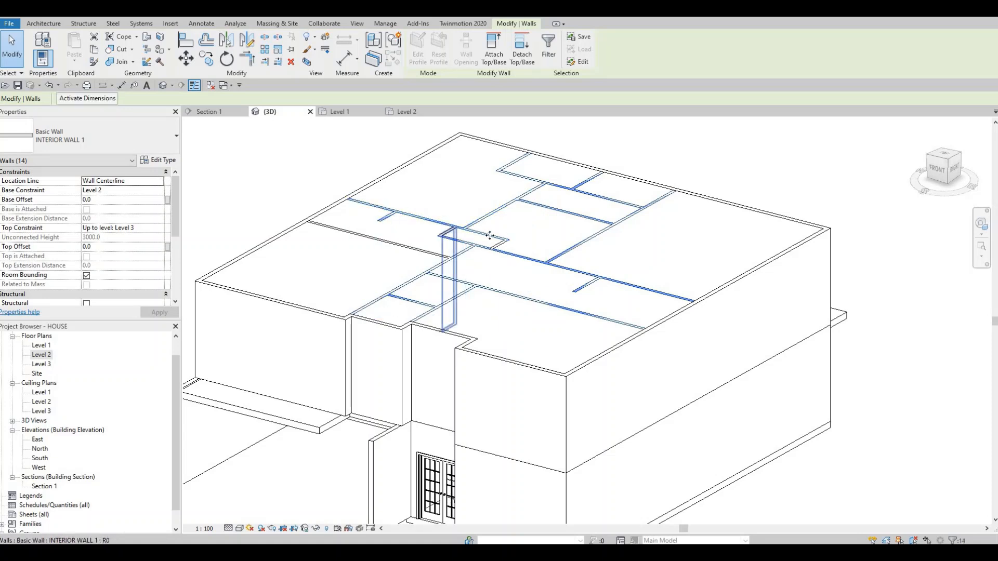
pyautogui.keyDown('ctrl'); pyautogui.click(501, 242); pyautogui.keyUp('ctrl')
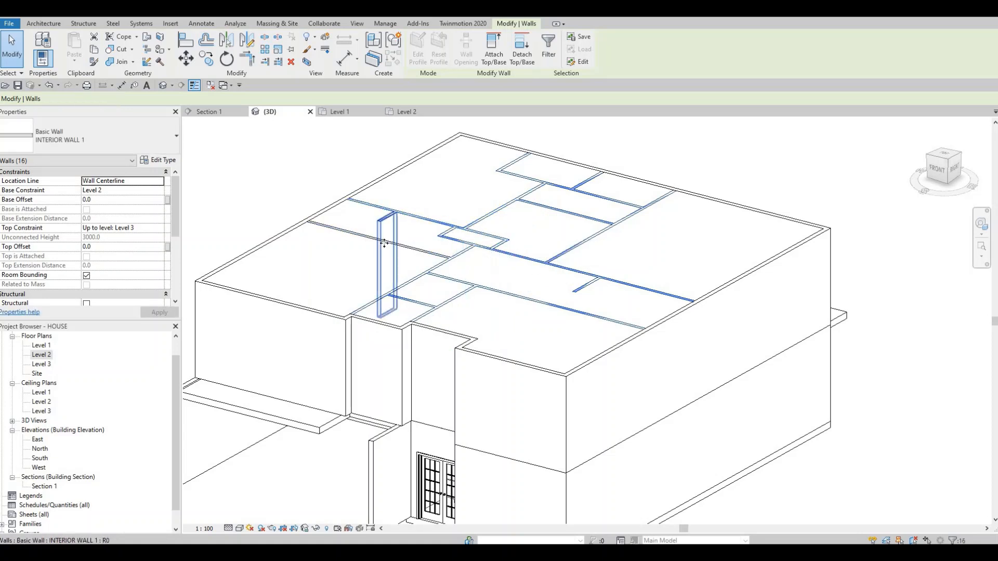
pyautogui.keyDown('ctrl'); pyautogui.click(383, 245); pyautogui.keyUp('ctrl')
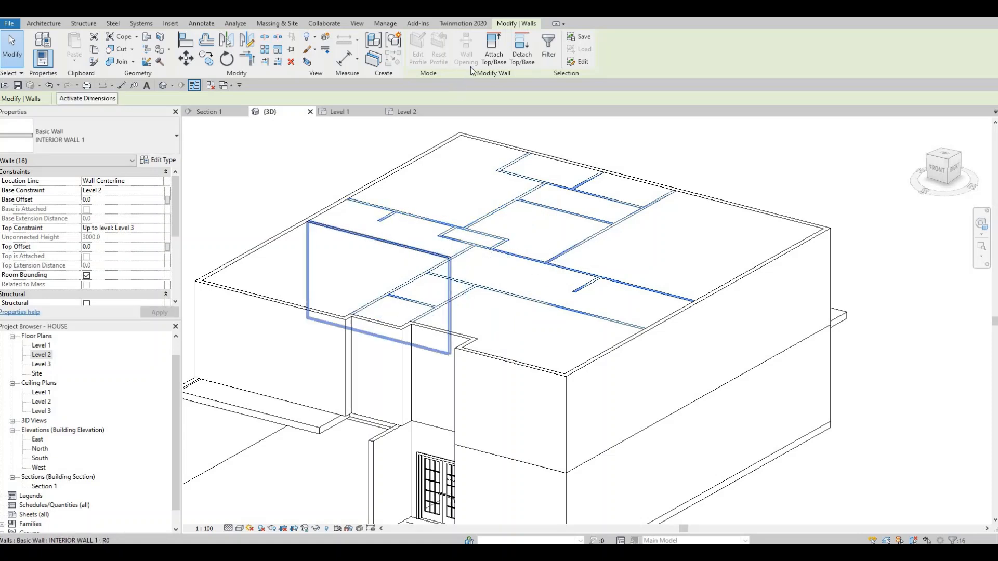
pyautogui.click(494, 54)
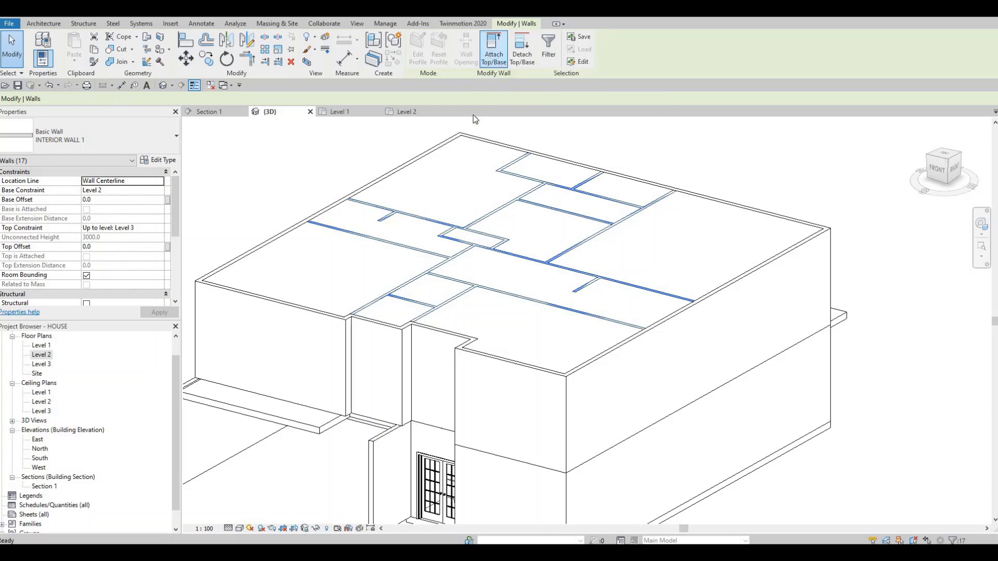
pyautogui.click(255, 253)
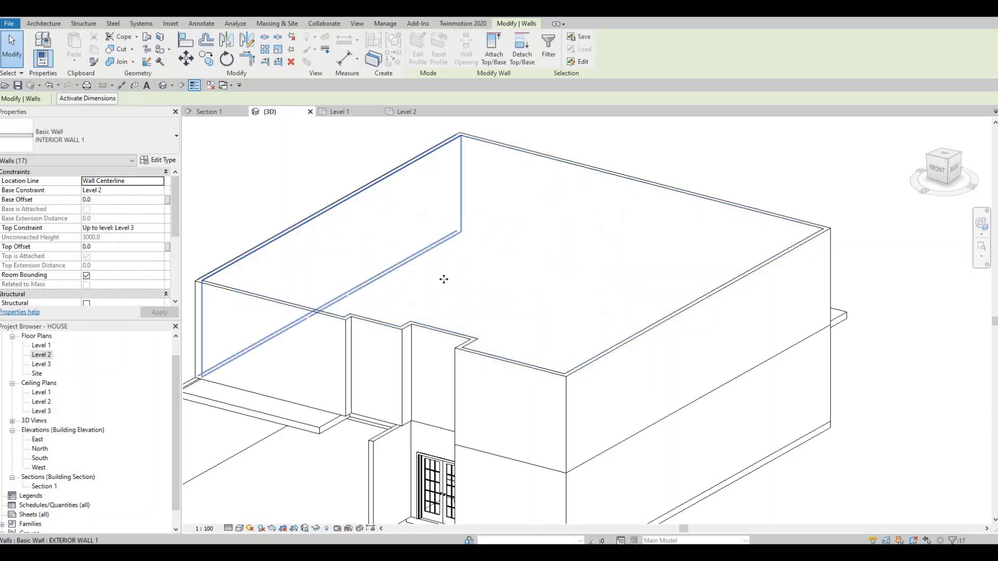
pyautogui.scroll(-3, 520, 250)
pyautogui.press('Escape')
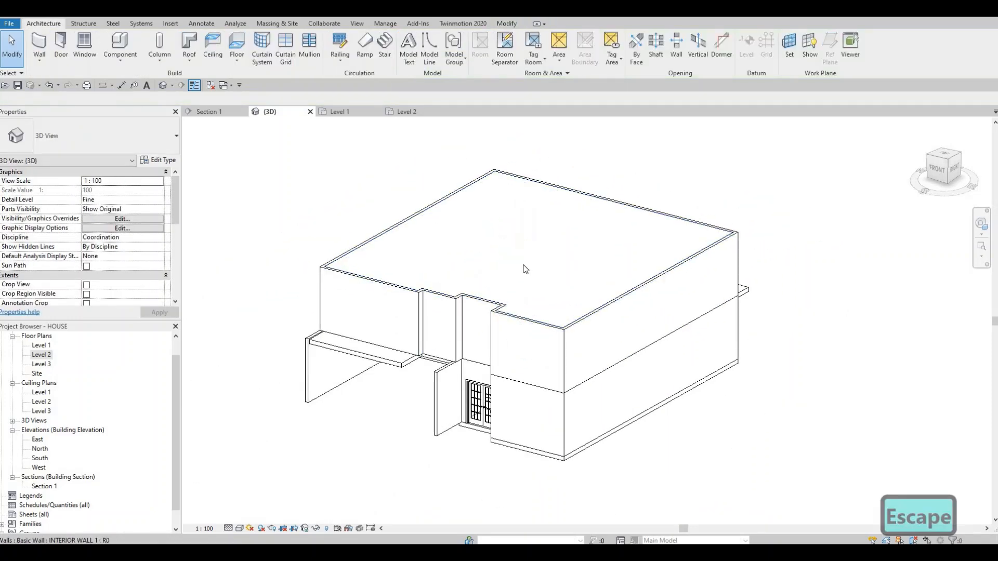
# - Examine the roofed house in the 3D view from the front and sides
pyautogui.scroll(2, 493, 172)
pyautogui.scroll(-4, 468, 267)
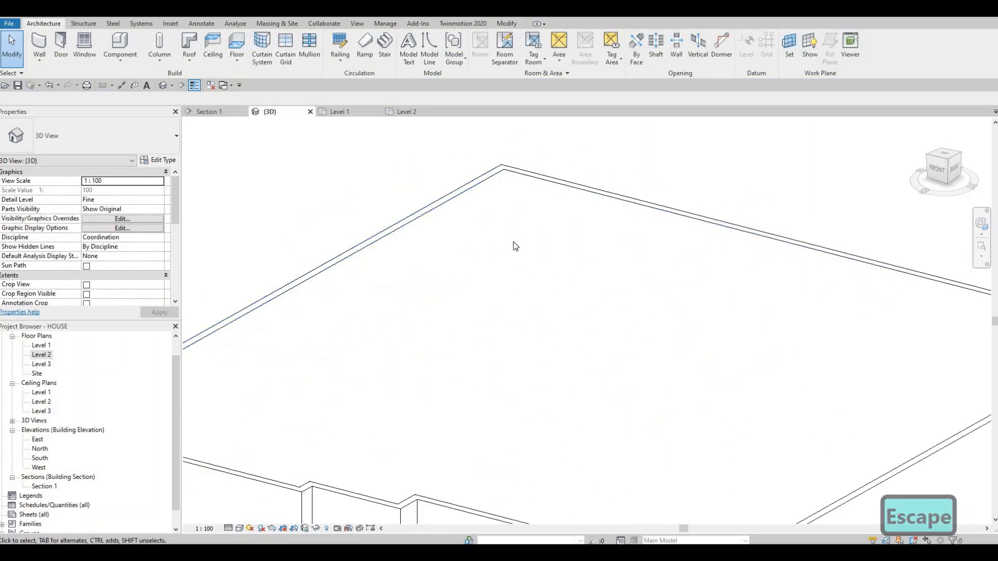
pyautogui.keyDown('shift'); pyautogui.moveTo(581, 331); pyautogui.dragTo(559, 368, button='middle'); pyautogui.keyUp('shift')
pyautogui.keyDown('shift'); pyautogui.moveTo(531, 365); pyautogui.dragTo(525, 366, button='middle'); pyautogui.keyUp('shift')
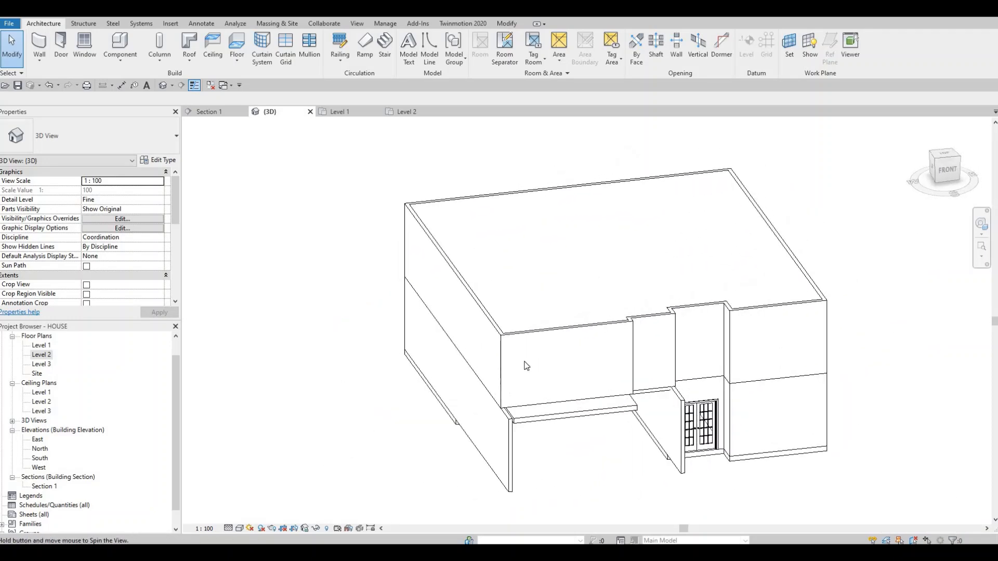
pyautogui.keyDown('shift'); pyautogui.moveTo(580, 410); pyautogui.dragTo(555, 383, button='middle'); pyautogui.keyUp('shift')
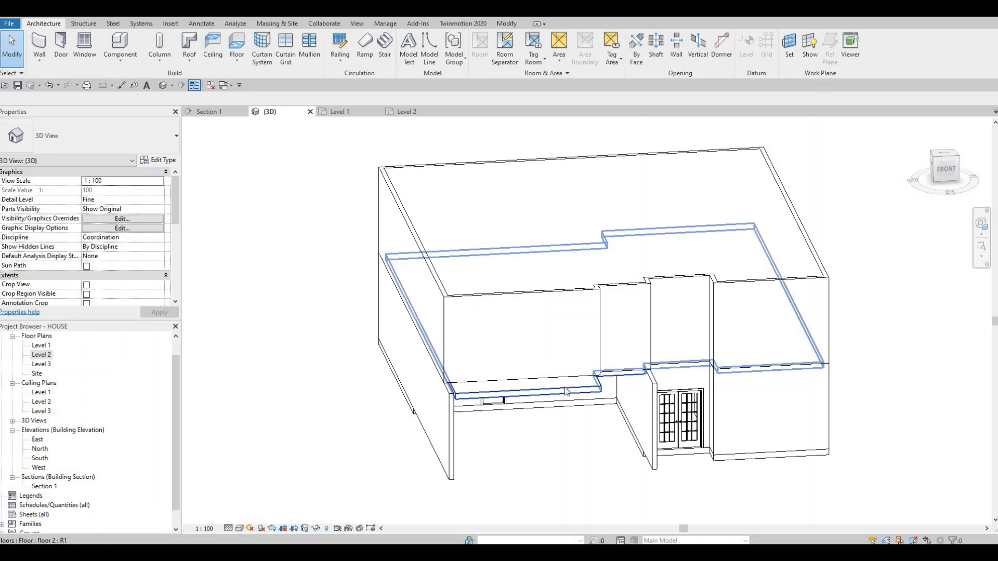
pyautogui.keyDown('shift'); pyautogui.moveTo(534, 360); pyautogui.dragTo(385, 341, button='middle'); pyautogui.keyUp('shift')
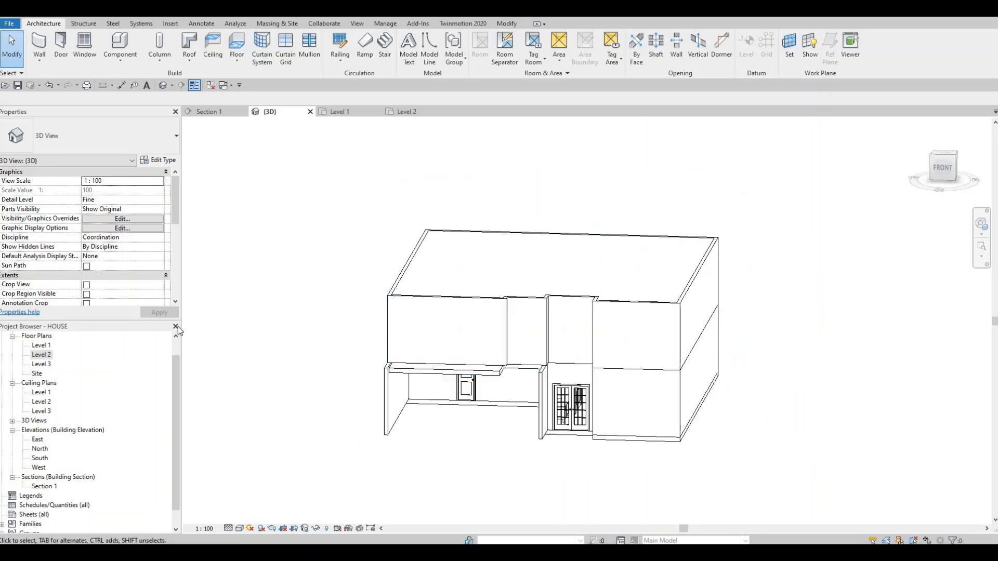
# - In the Level 1 floor plan, place a Curtain Wall about 3300 mm long along the office's south exterior wall
pyautogui.doubleClick(41, 346)
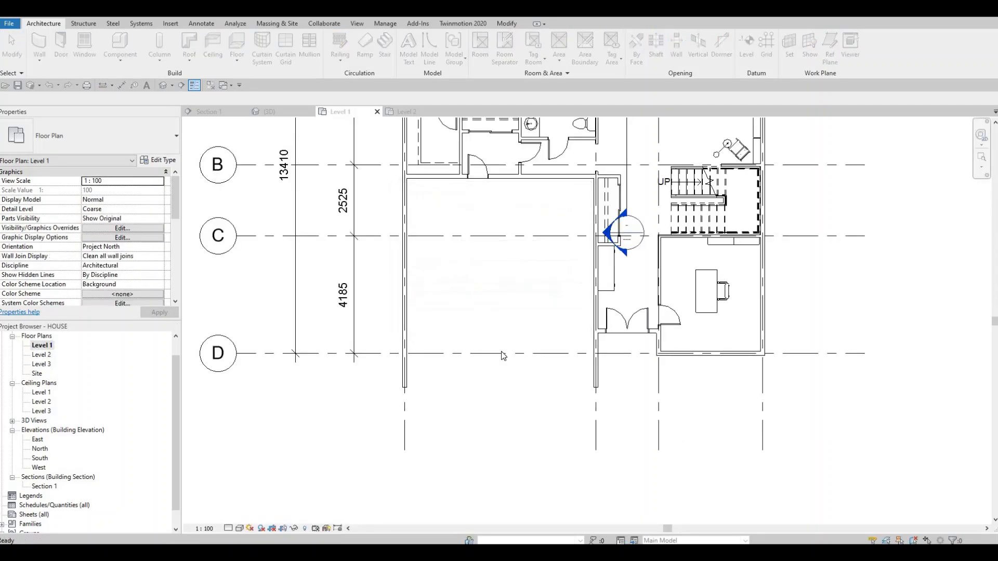
pyautogui.moveTo(561, 360); pyautogui.dragTo(445, 408, button='middle')
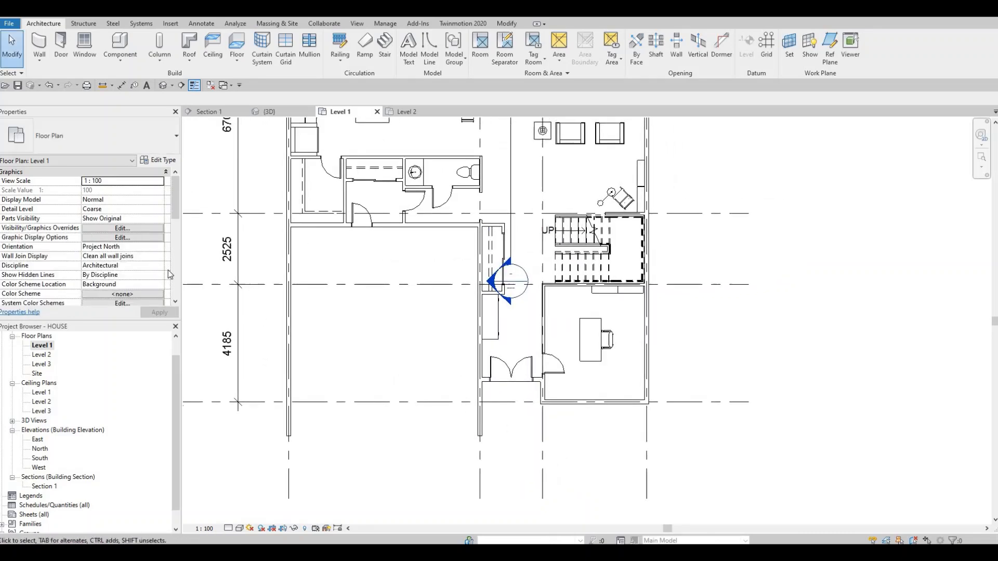
pyautogui.click(44, 47)
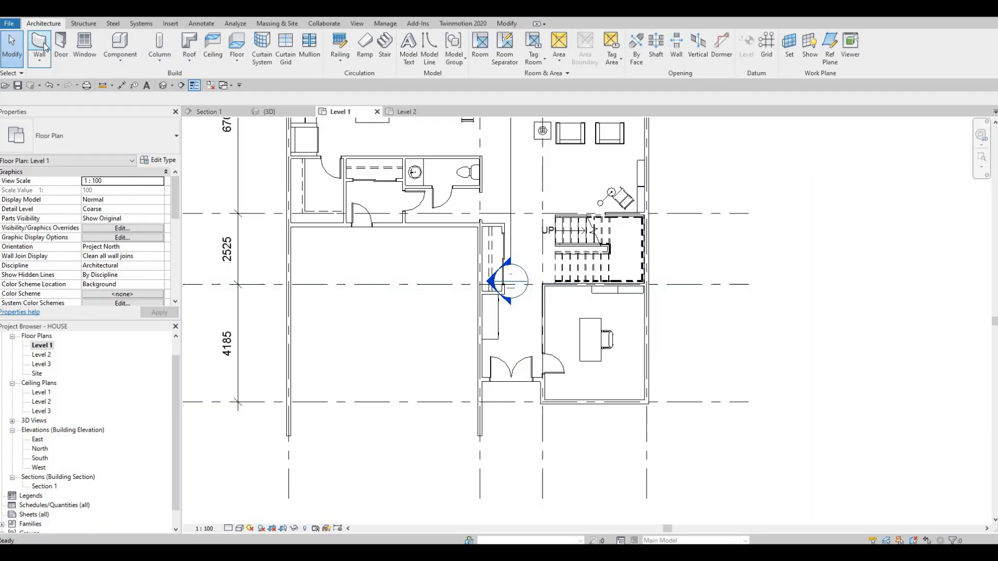
pyautogui.click(169, 144)
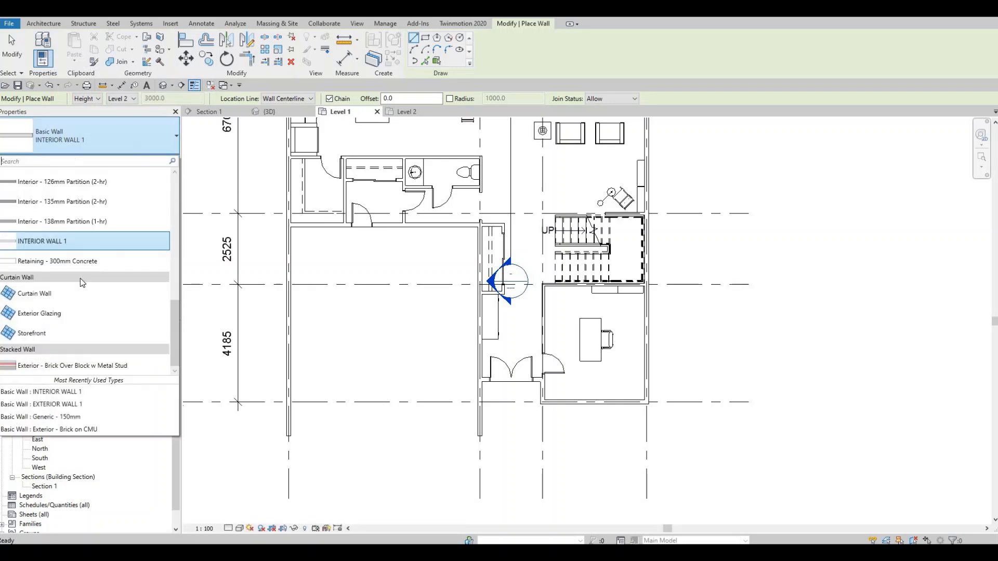
pyautogui.click(31, 294)
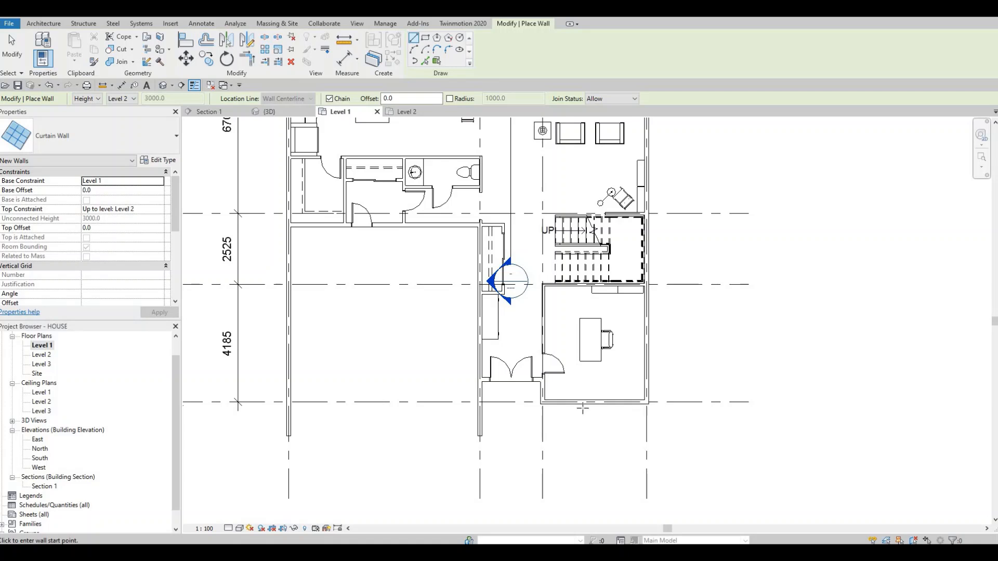
pyautogui.scroll(3, 530, 437)
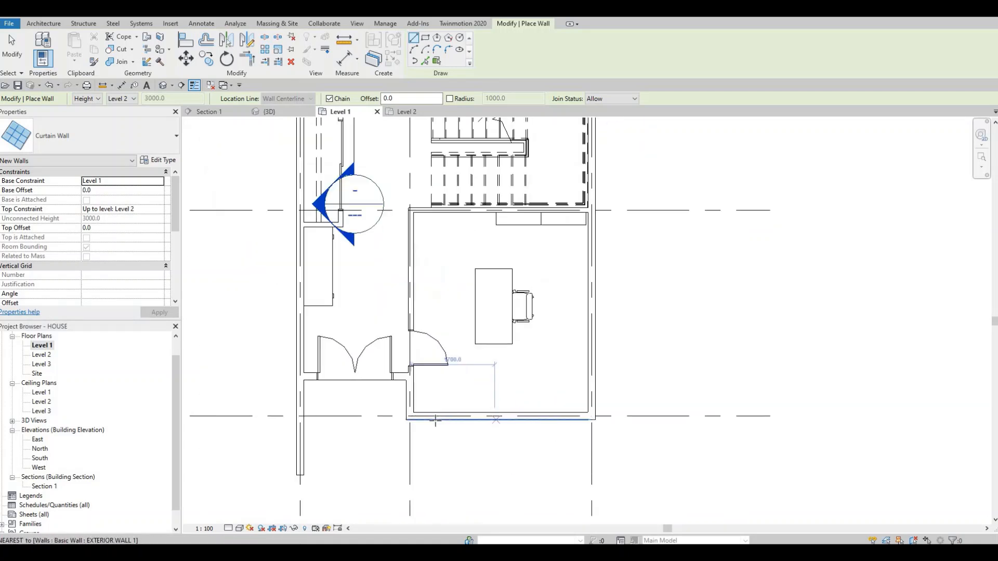
pyautogui.click(426, 419)
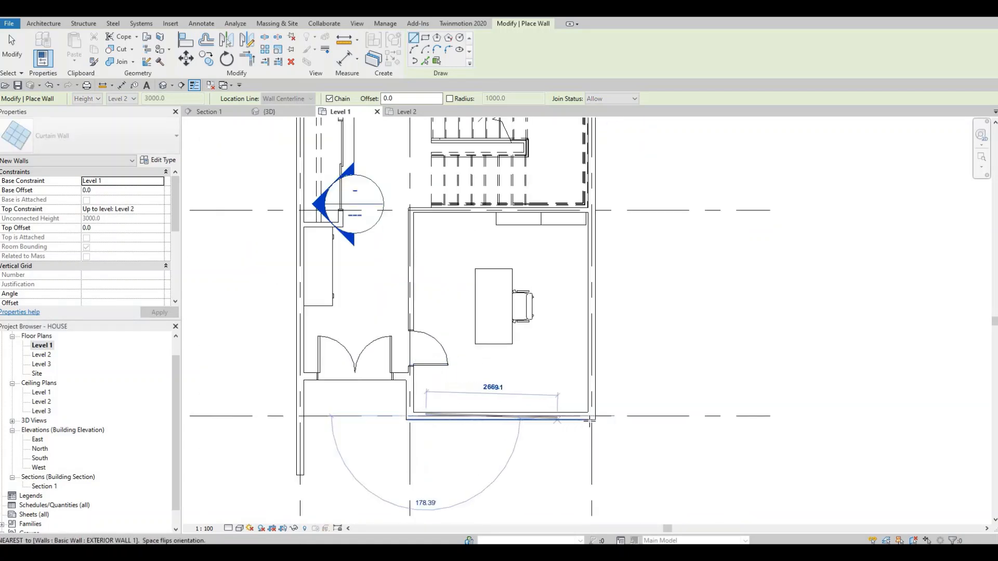
pyautogui.scroll(1, 586, 416)
pyautogui.scroll(3, 586, 416)
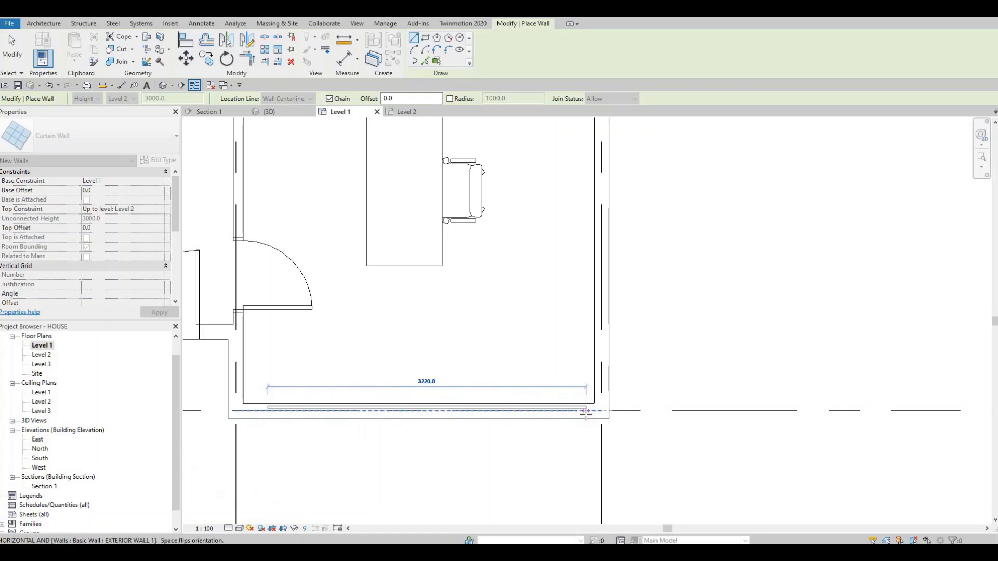
pyautogui.click(605, 406)
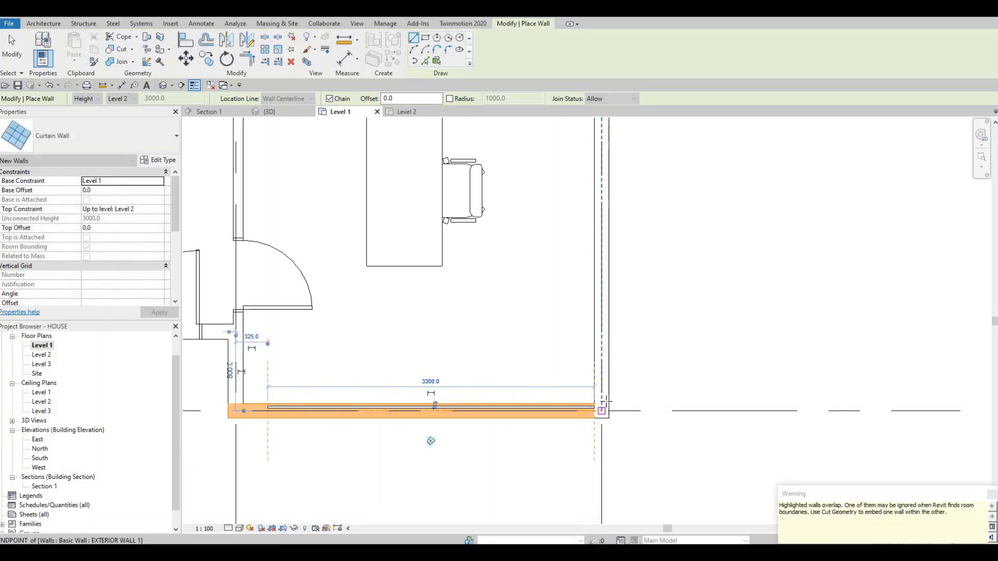
pyautogui.press('Escape')
# - Place a curtain wall along the office's east exterior wall, from the southeast corner up to the stair partition
pyautogui.click(602, 403)
pyautogui.moveTo(594, 459); pyautogui.dragTo(595, 484, button='middle')
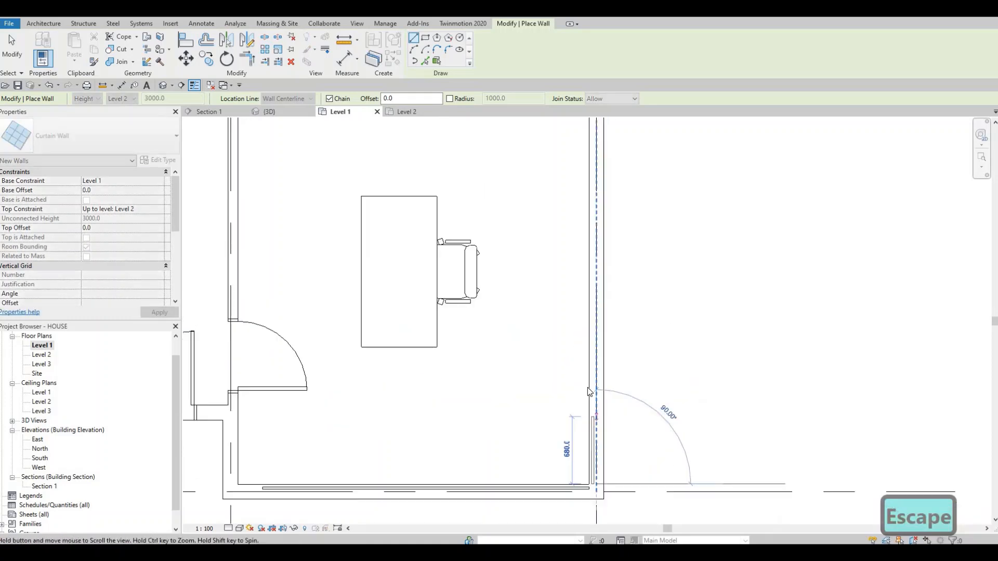
pyautogui.moveTo(591, 391); pyautogui.dragTo(588, 454, button='middle')
pyautogui.moveTo(588, 239); pyautogui.dragTo(577, 314, button='middle')
pyautogui.click(585, 237)
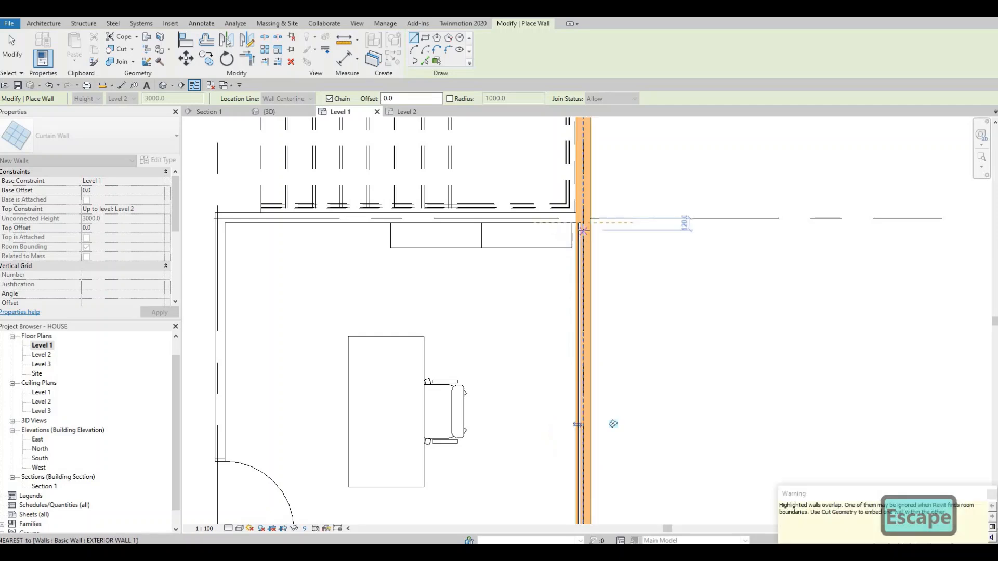
# - Examine the office's southeast corner where the two curtain walls meet
pyautogui.scroll(3, 585, 241)
pyautogui.scroll(-5, 569, 230)
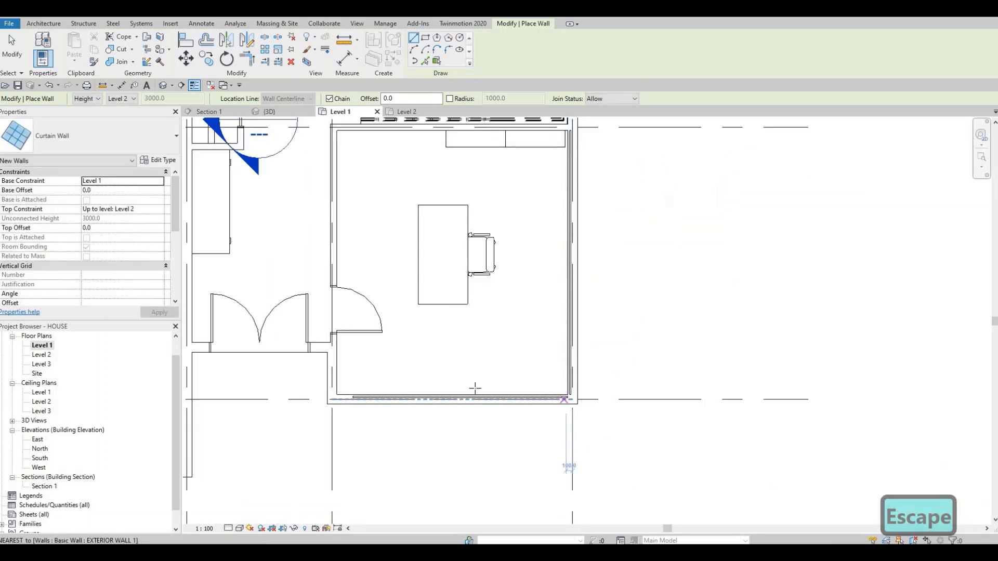
pyautogui.scroll(2, 470, 390)
pyautogui.moveTo(449, 404)
pyautogui.mouseDown(button='middle')
pyautogui.moveTo(419, 392)
pyautogui.moveTo(441, 387)
pyautogui.mouseUp(button='middle')
pyautogui.scroll(2, 439, 390)
pyautogui.moveTo(617, 401); pyautogui.dragTo(623, 400, button='middle')
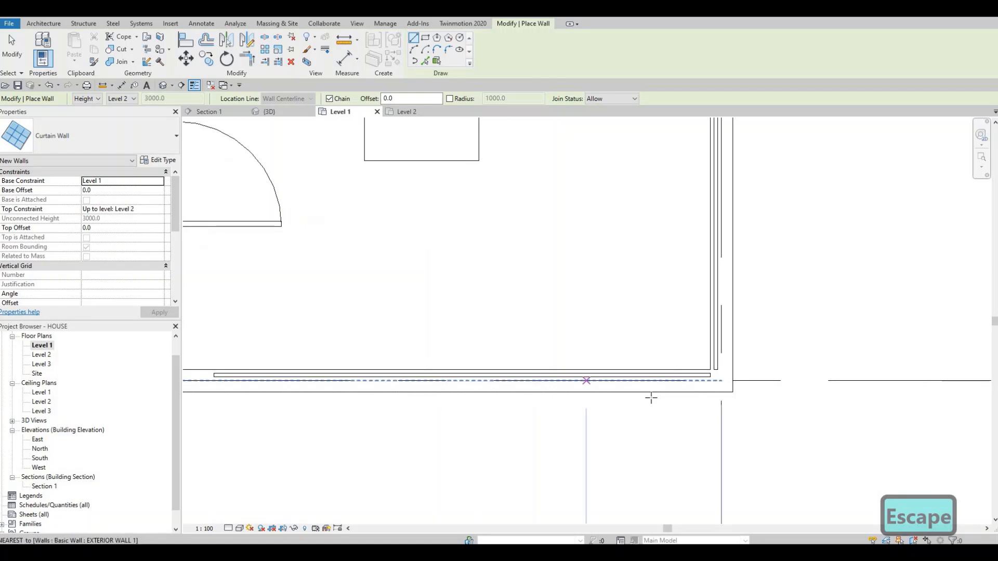
pyautogui.moveTo(678, 383); pyautogui.dragTo(646, 407, button='middle')
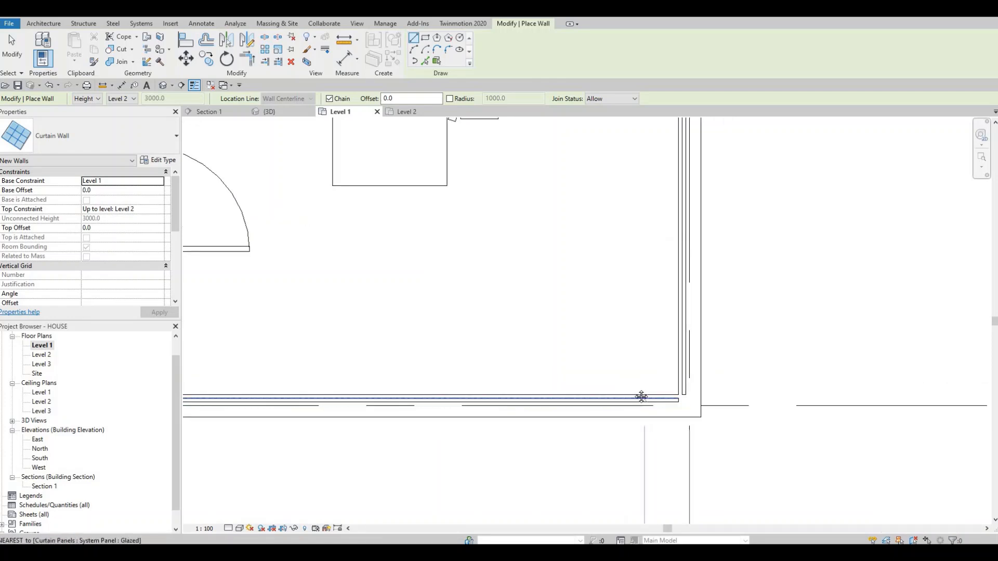
# - Place a curtain wall in the living room's east exterior wall, south of the TV and beside the southern armchairs
pyautogui.scroll(-4, 641, 391)
pyautogui.scroll(-3, 643, 405)
pyautogui.scroll(-1, 644, 329)
pyautogui.moveTo(643, 248)
pyautogui.mouseDown(button='middle')
pyautogui.moveTo(629, 314)
pyautogui.moveTo(671, 369)
pyautogui.mouseUp(button='middle')
pyautogui.scroll(-1, 670, 370)
pyautogui.moveTo(603, 260); pyautogui.dragTo(612, 313, button='middle')
pyautogui.scroll(-1, 612, 313)
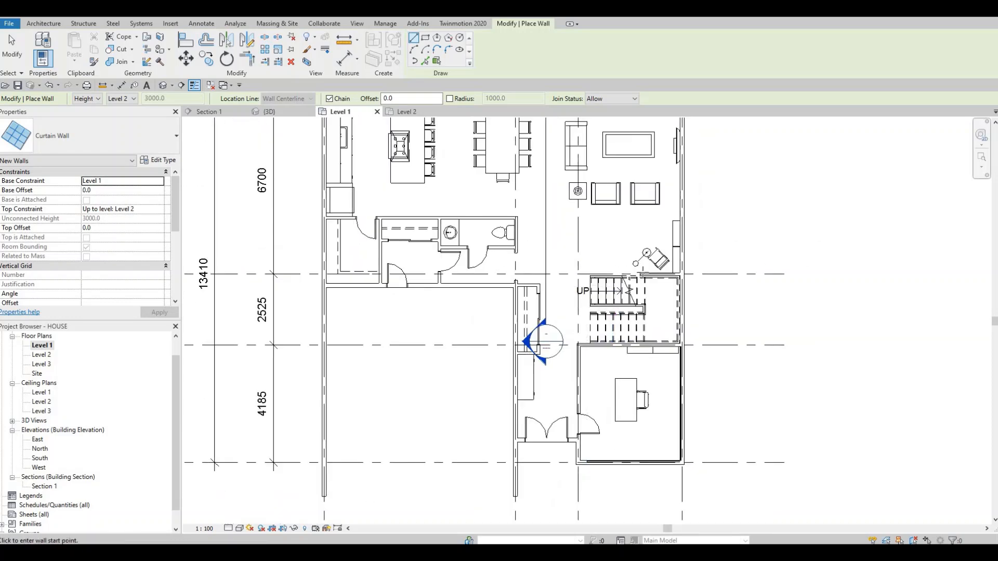
pyautogui.moveTo(703, 326); pyautogui.dragTo(689, 416, button='middle')
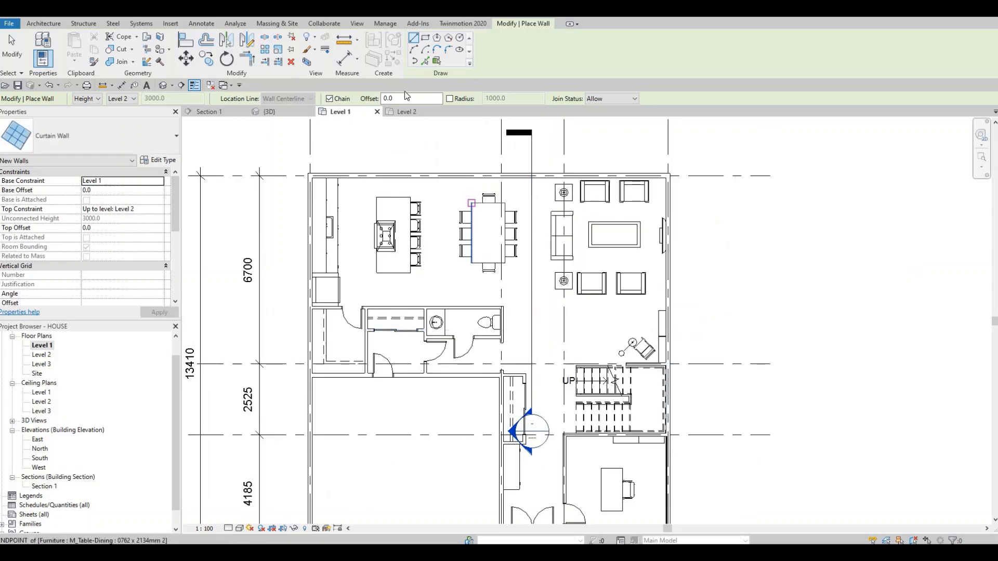
pyautogui.click(662, 275)
pyautogui.scroll(1, 655, 281)
pyautogui.press('Escape')
pyautogui.scroll(2, 681, 341)
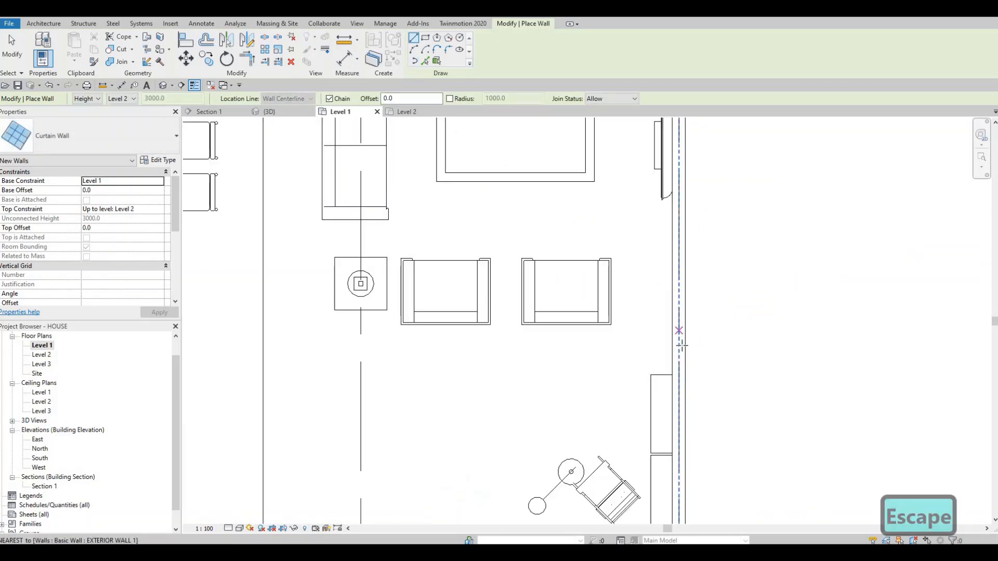
pyautogui.click(678, 345)
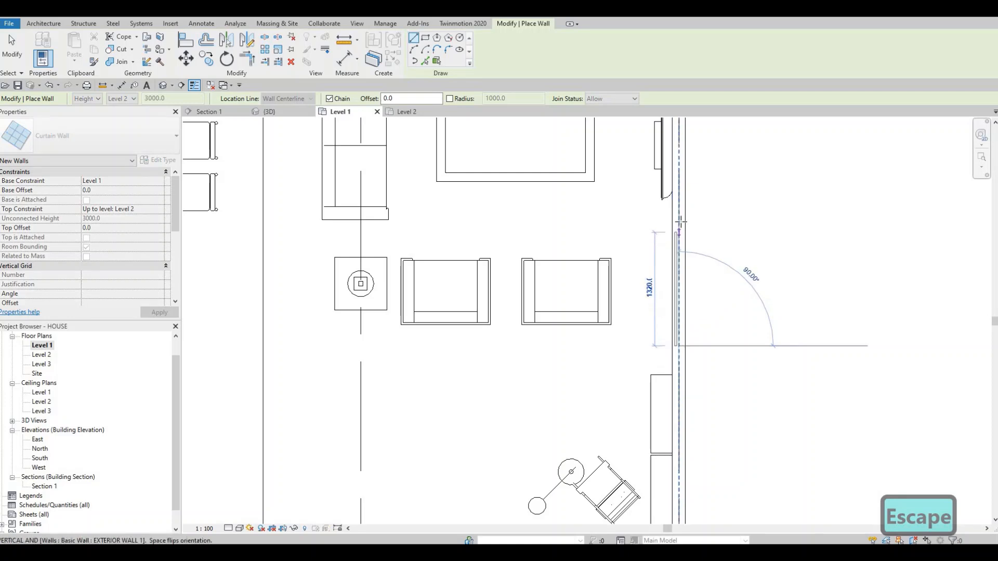
pyautogui.click(678, 222)
pyautogui.press('Escape')
# - Place a curtain wall about 1020 mm long in the living room's east wall, between the TV and the northeast corner
pyautogui.moveTo(651, 401); pyautogui.dragTo(623, 314, button='middle')
pyautogui.scroll(1, 637, 379)
pyautogui.scroll(-1, 627, 260)
pyautogui.moveTo(627, 249); pyautogui.dragTo(610, 322, button='middle')
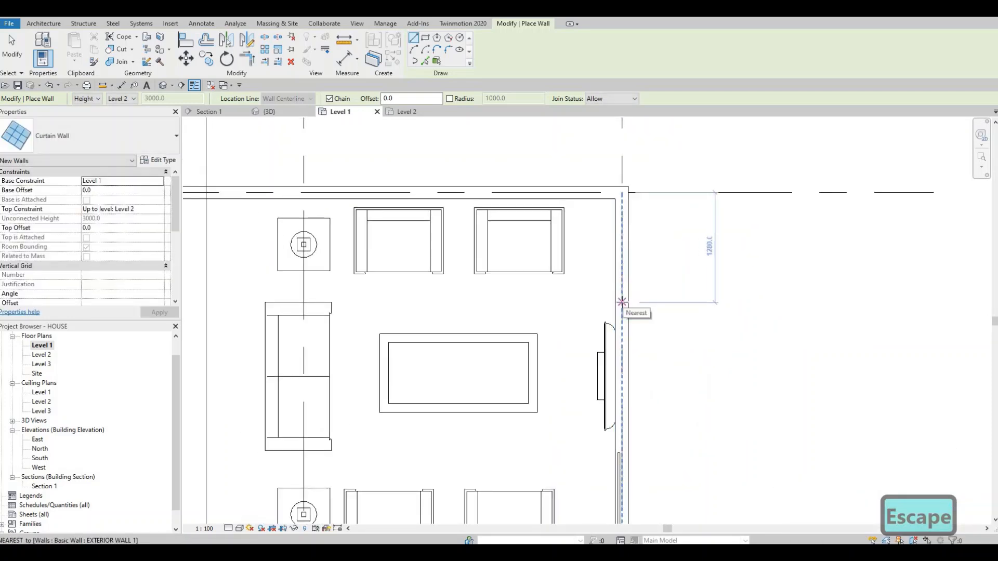
pyautogui.click(622, 301)
pyautogui.click(622, 214)
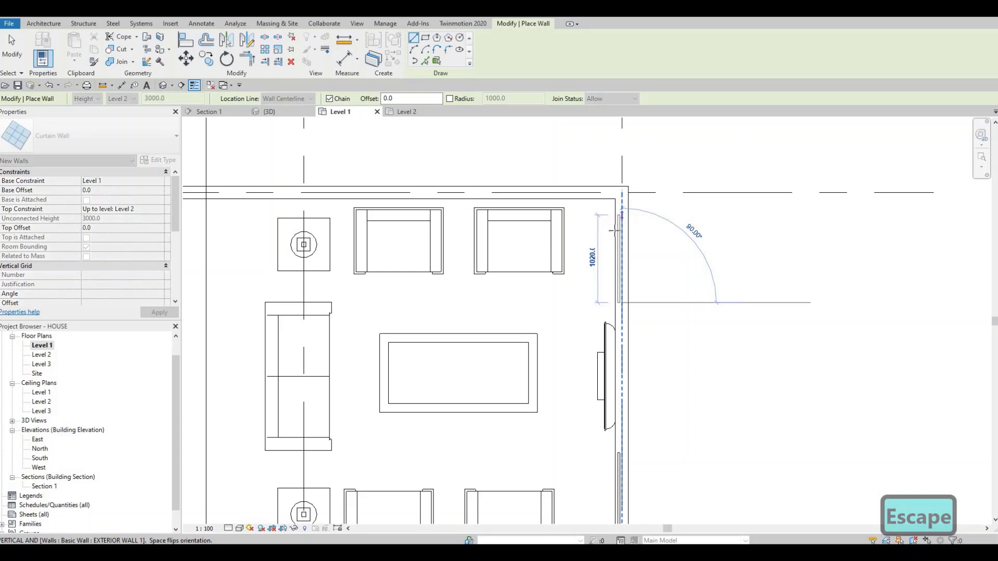
pyautogui.press('Escape')
pyautogui.press('Escape')
# - Create a similar curtain wall about 2860 mm long in the north exterior wall behind the two living room armchairs
pyautogui.moveTo(529, 220); pyautogui.dragTo(726, 293, button='middle')
pyautogui.scroll(-1, 726, 292)
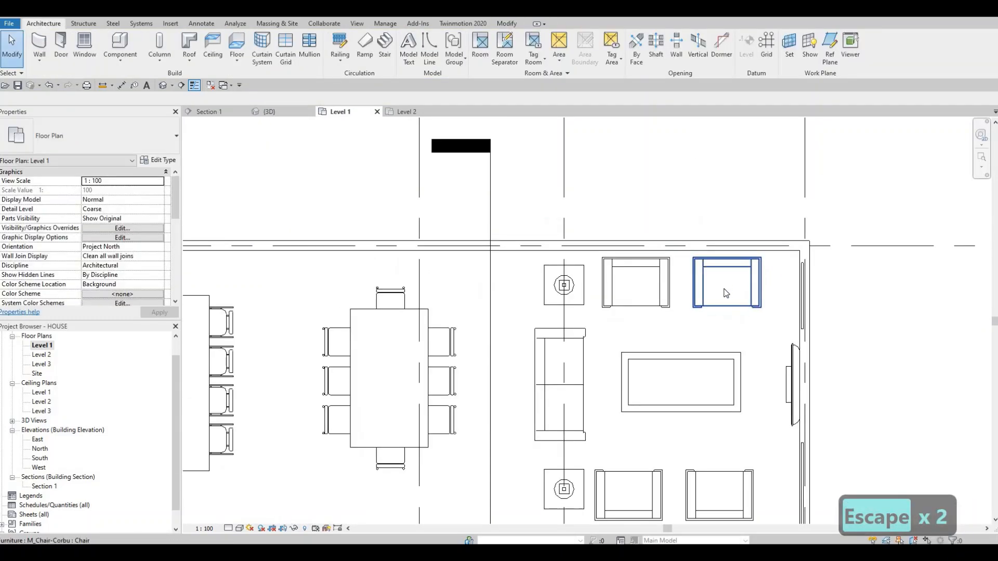
pyautogui.scroll(1, 786, 229)
pyautogui.moveTo(786, 229); pyautogui.dragTo(685, 244, button='middle')
pyautogui.scroll(-1, 685, 242)
pyautogui.scroll(3, 685, 242)
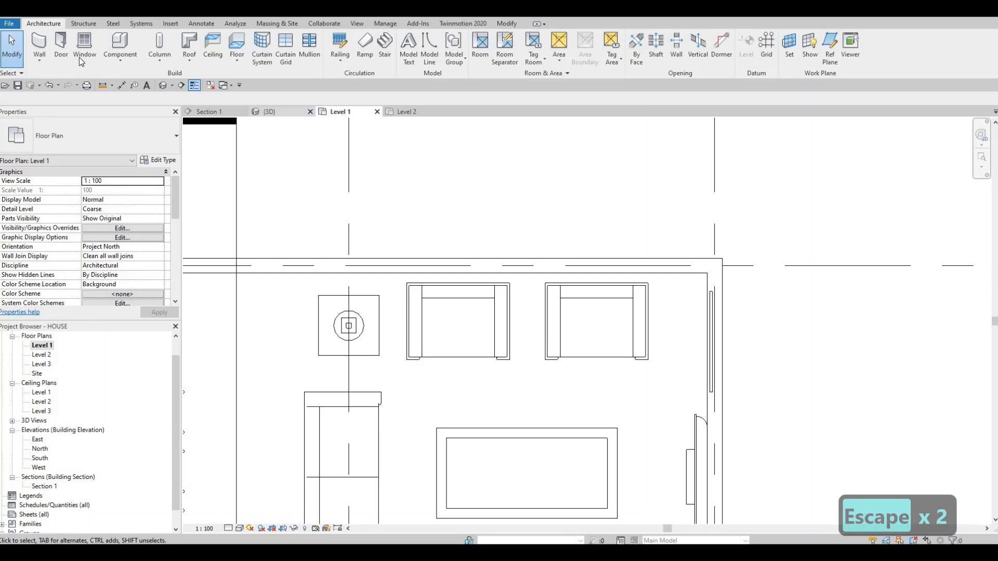
pyautogui.press('Escape')
pyautogui.click(715, 314)
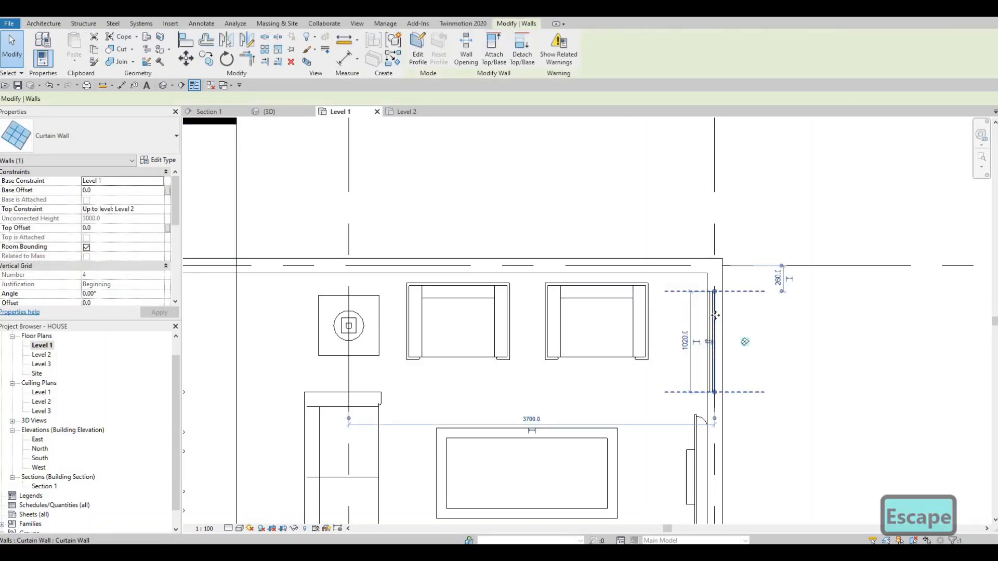
pyautogui.press('c')
pyautogui.press('s')
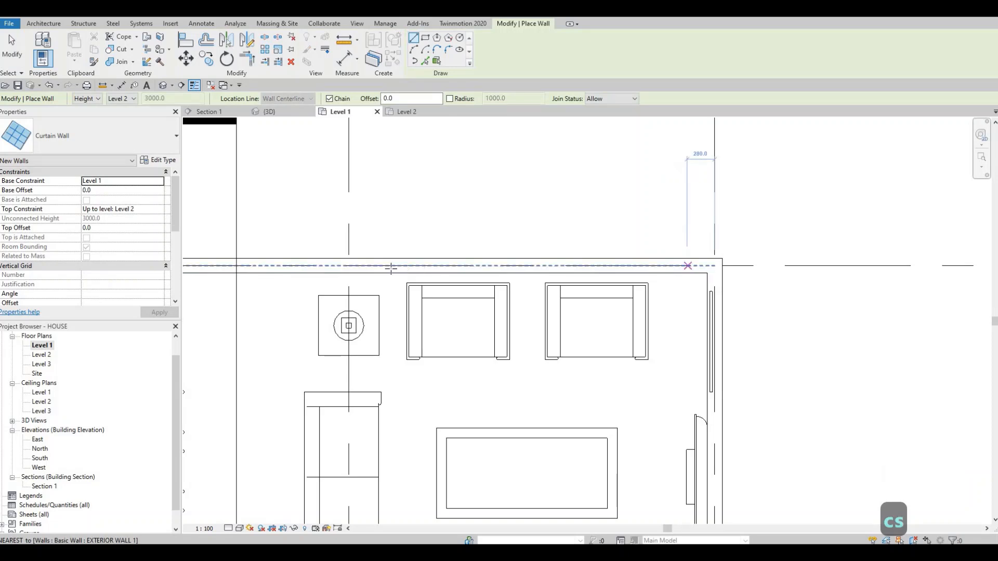
pyautogui.click(687, 269)
pyautogui.click(389, 276)
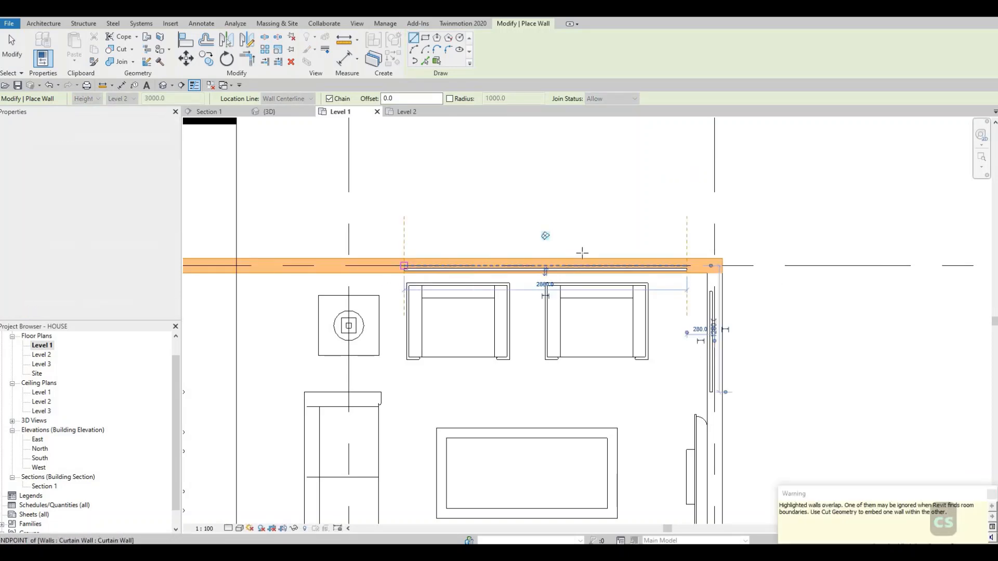
pyautogui.scroll(-3, 619, 255)
pyautogui.press('Escape')
# - Place a curtain wall about 1800 mm long in the north exterior wall at the dining table
pyautogui.moveTo(525, 243); pyautogui.dragTo(590, 224, button='middle')
pyautogui.scroll(-1, 585, 213)
pyautogui.scroll(2, 650, 209)
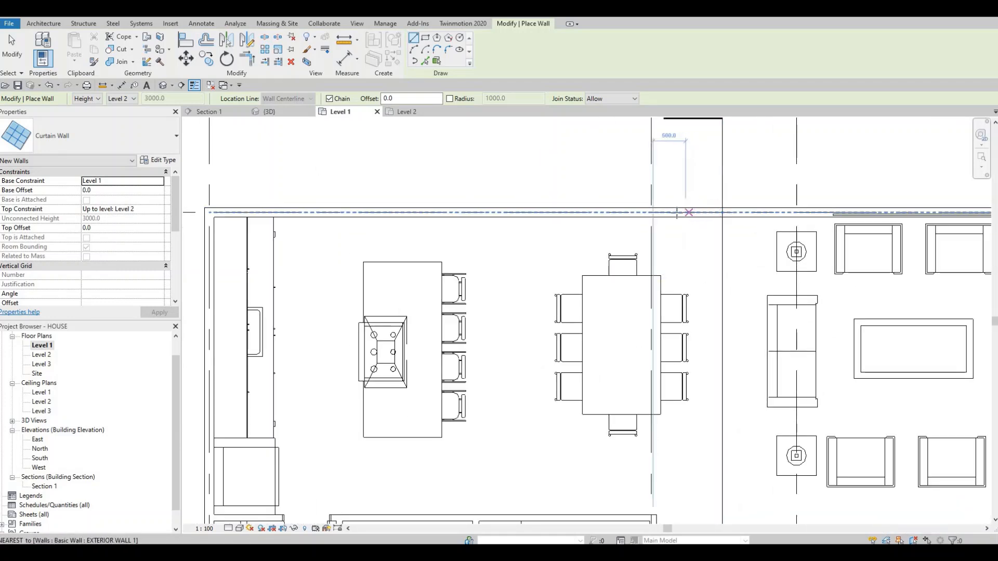
pyautogui.click(685, 212)
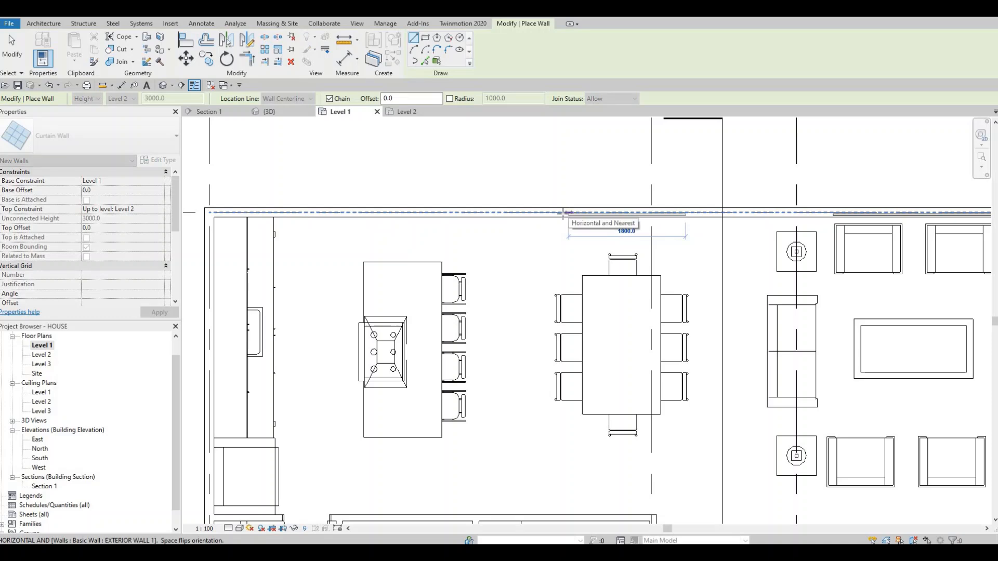
pyautogui.click(567, 212)
pyautogui.press('Escape')
# - Place a curtain wall in the north exterior wall behind the kitchen island and end the Wall command
pyautogui.moveTo(412, 230); pyautogui.dragTo(673, 262, button='middle')
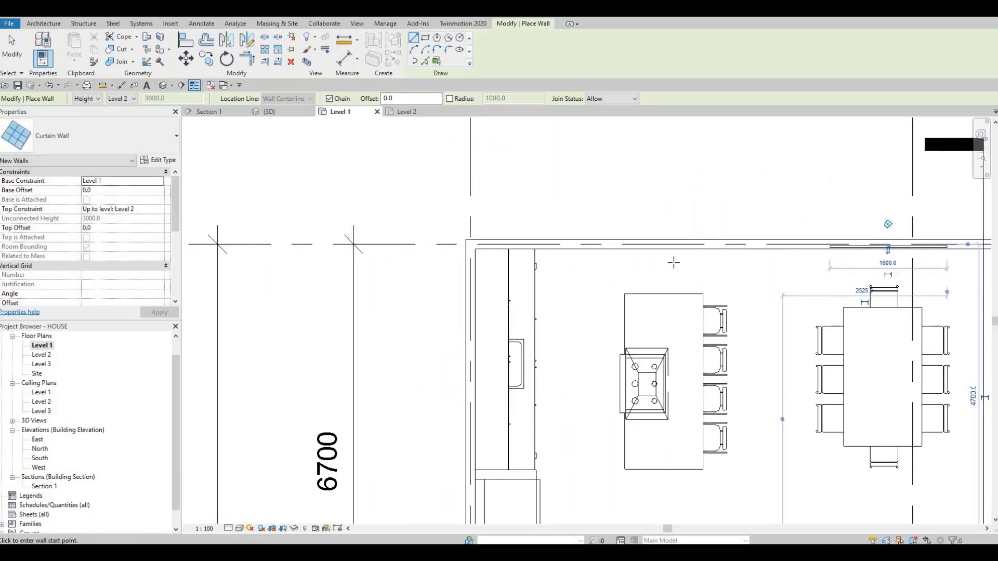
pyautogui.click(733, 247)
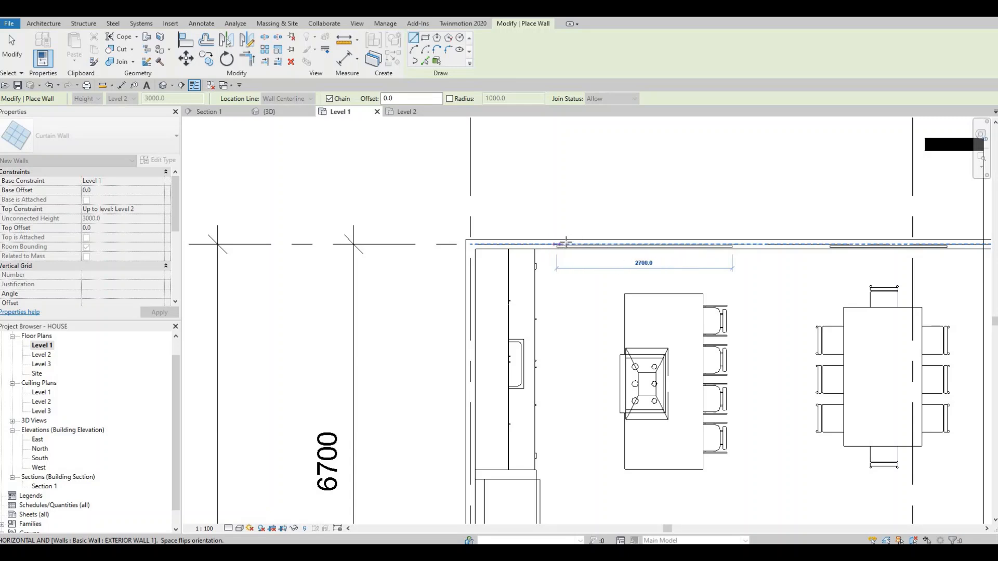
pyautogui.press('Escape')
pyautogui.press('Escape')
pyautogui.scroll(1, 660, 245)
pyautogui.moveTo(763, 289); pyautogui.dragTo(644, 194, button='middle')
pyautogui.scroll(-4, 631, 202)
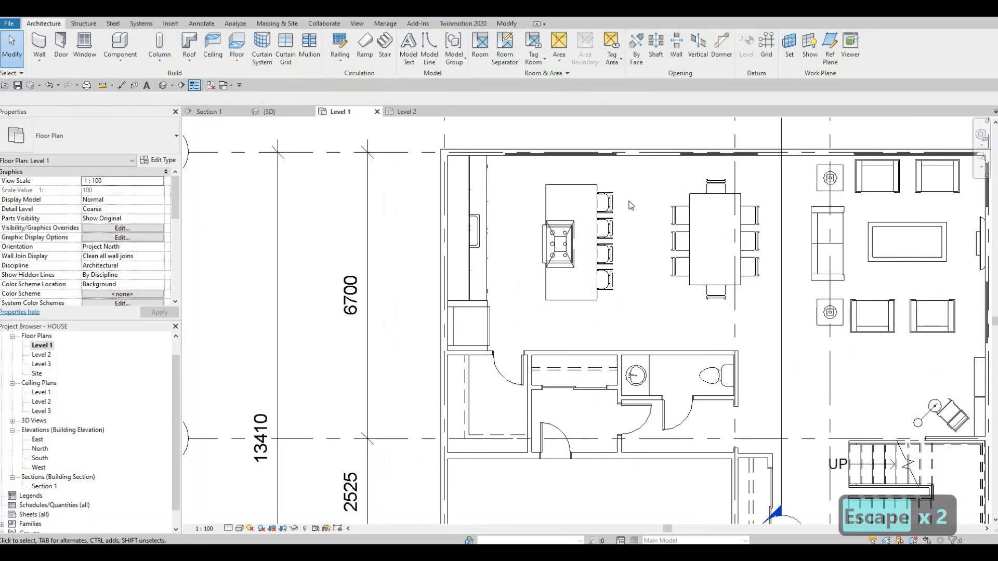
pyautogui.scroll(-2, 630, 205)
pyautogui.moveTo(516, 290); pyautogui.dragTo(509, 244, button='middle')
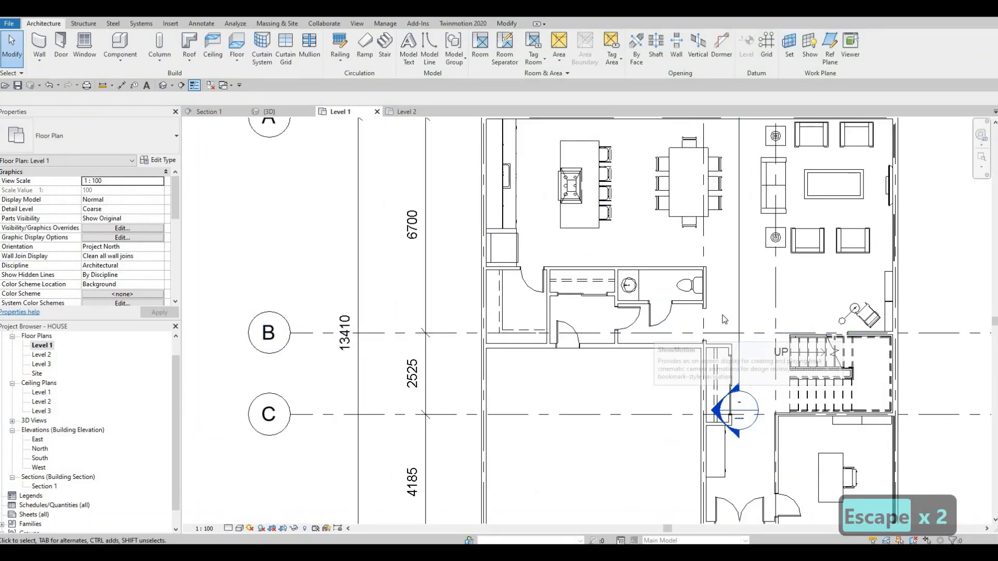
# - Use Cut Geometry to cut the north exterior wall with the curtain wall behind the kitchen island
pyautogui.moveTo(680, 315); pyautogui.dragTo(504, 314, button='middle')
pyautogui.scroll(-2, 545, 281)
pyautogui.press('Escape')
pyautogui.press('Escape')
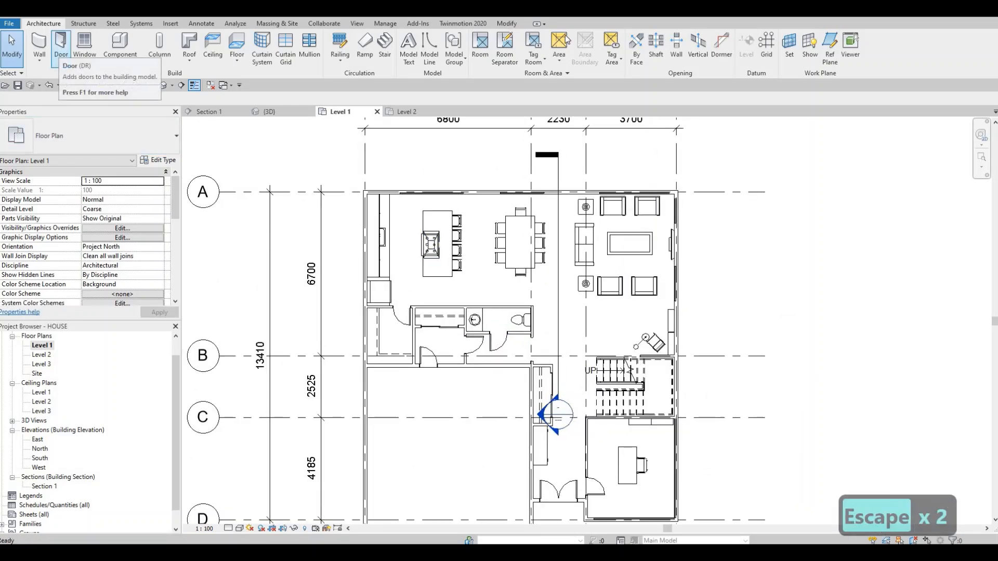
pyautogui.click(510, 25)
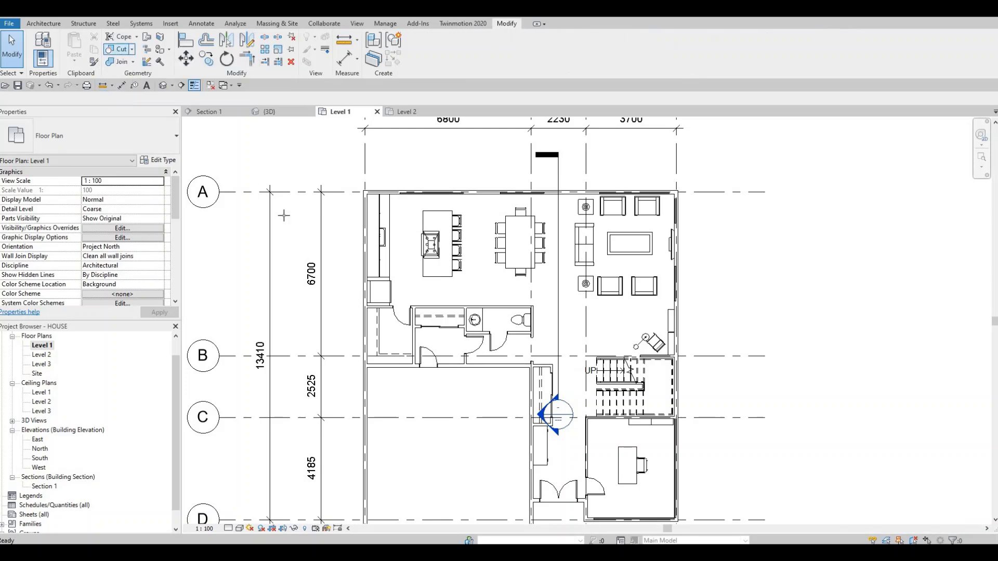
pyautogui.click(119, 49)
pyautogui.moveTo(410, 244); pyautogui.dragTo(438, 294, button='middle')
pyautogui.scroll(2, 411, 239)
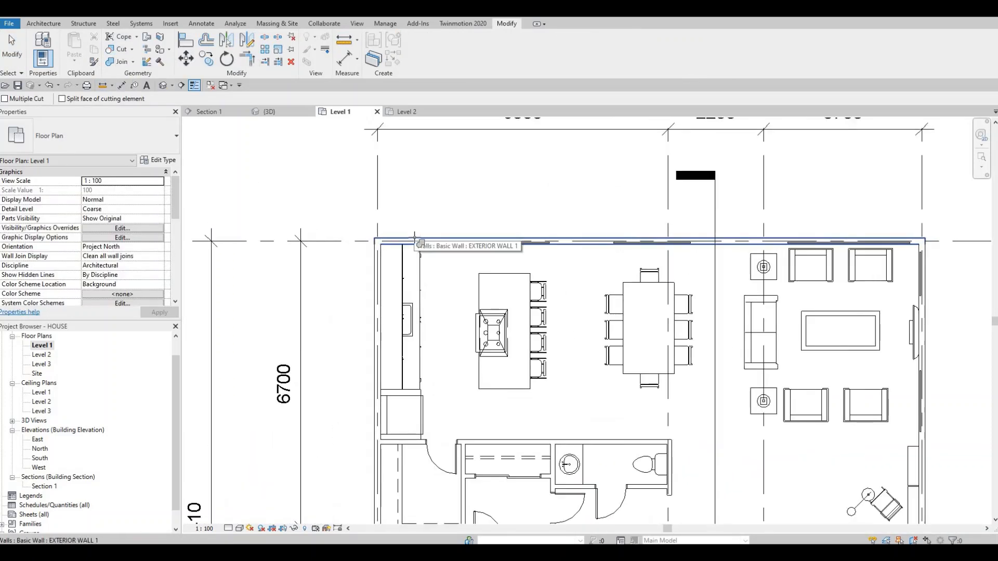
pyautogui.click(469, 242)
pyautogui.click(493, 244)
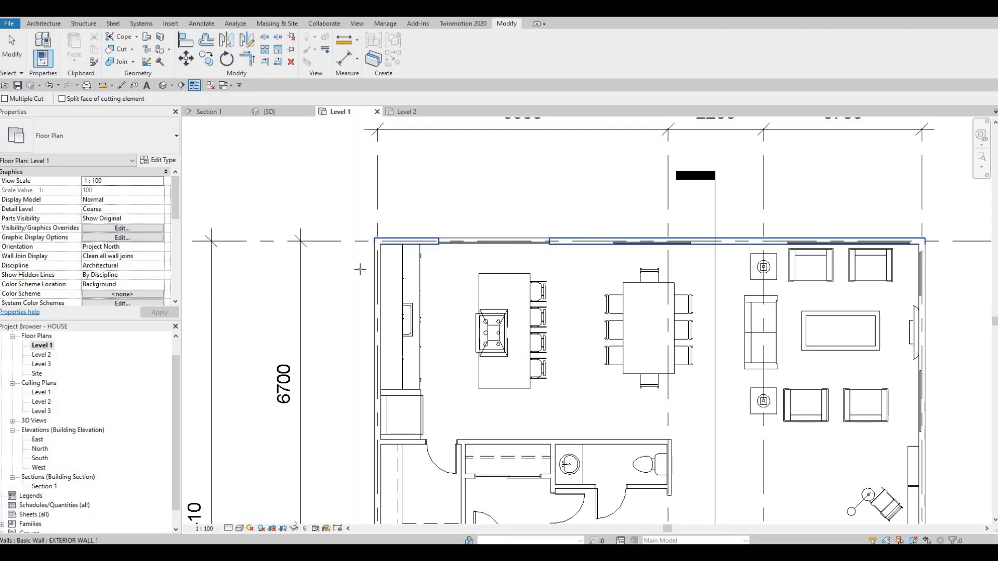
# - Cut the north exterior wall with the curtain walls at the dining table and behind the two living room armchairs
pyautogui.moveTo(593, 235); pyautogui.dragTo(417, 244, button='middle')
pyautogui.click(446, 252)
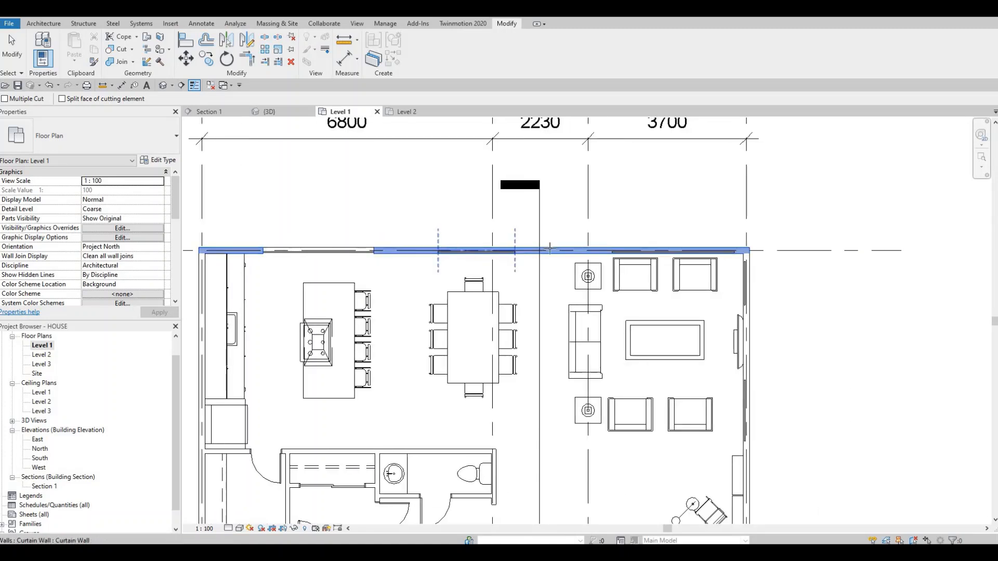
pyautogui.click(550, 248)
pyautogui.click(592, 250)
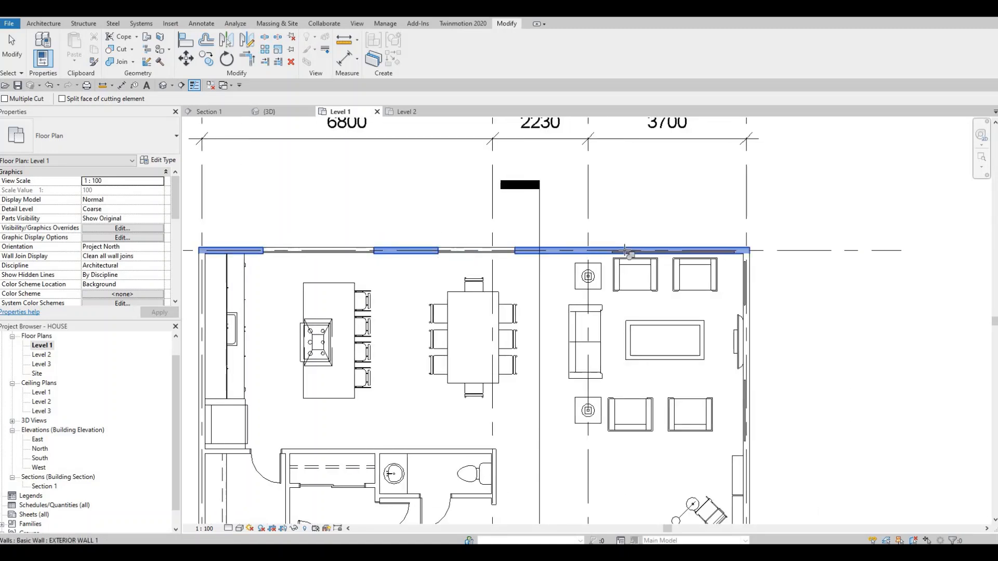
pyautogui.click(625, 251)
pyautogui.moveTo(757, 271); pyautogui.dragTo(566, 237, button='middle')
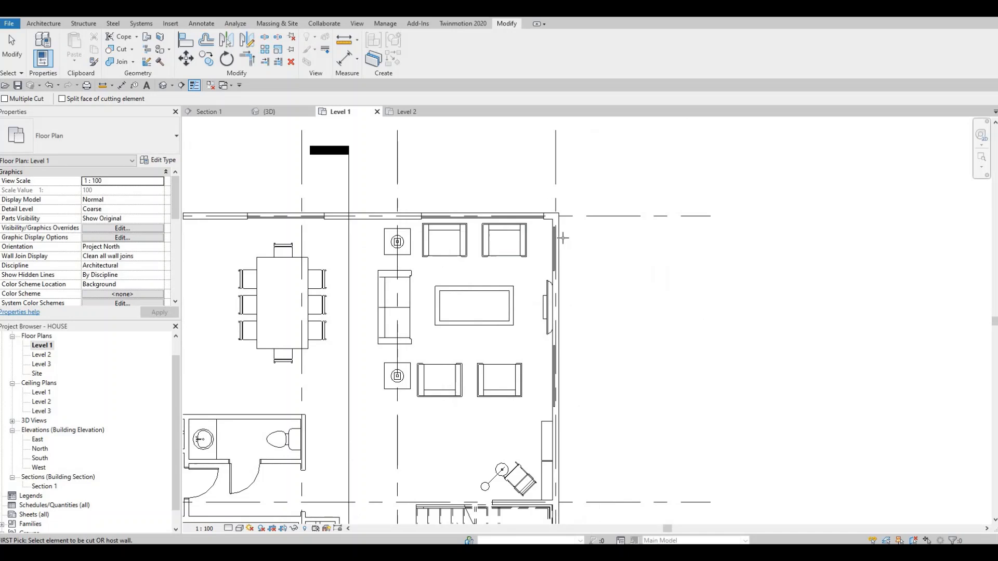
# - Cut the living room's east exterior wall with the two curtain walls on either side of the TV
pyautogui.click(554, 241)
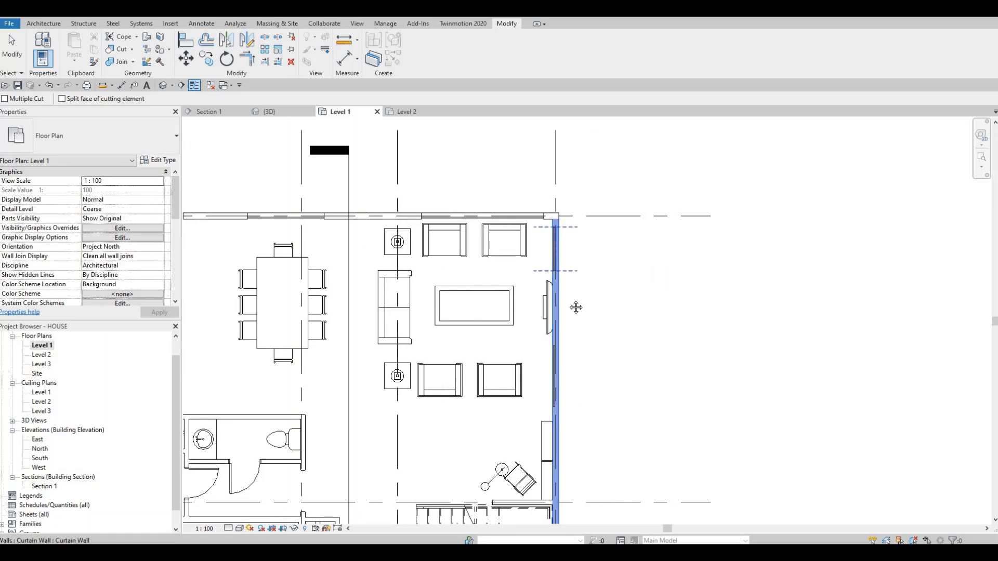
pyautogui.moveTo(577, 413); pyautogui.dragTo(554, 362, button='middle')
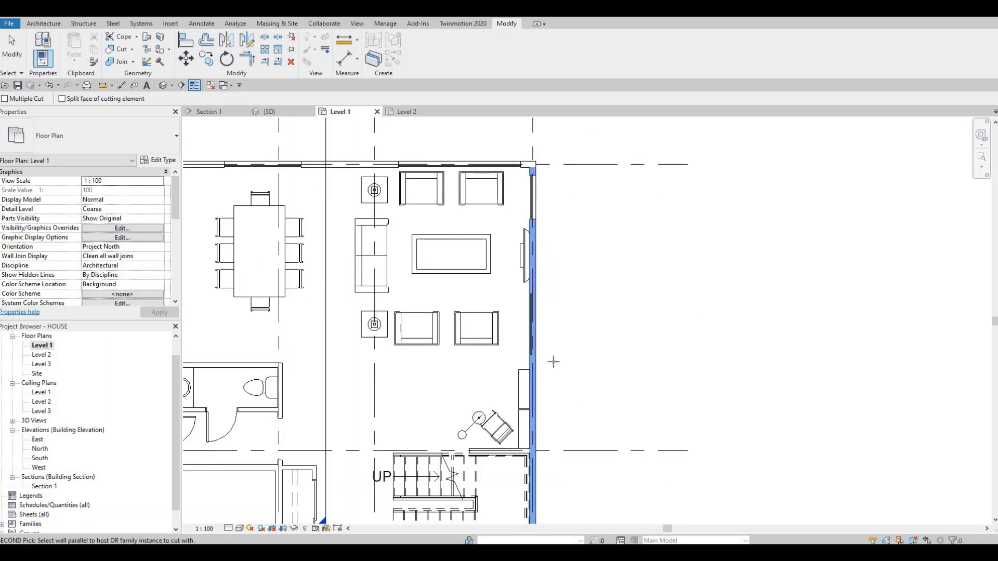
pyautogui.keyDown('ctrl'); pyautogui.scroll(-6, 549, 291); pyautogui.keyUp('ctrl')
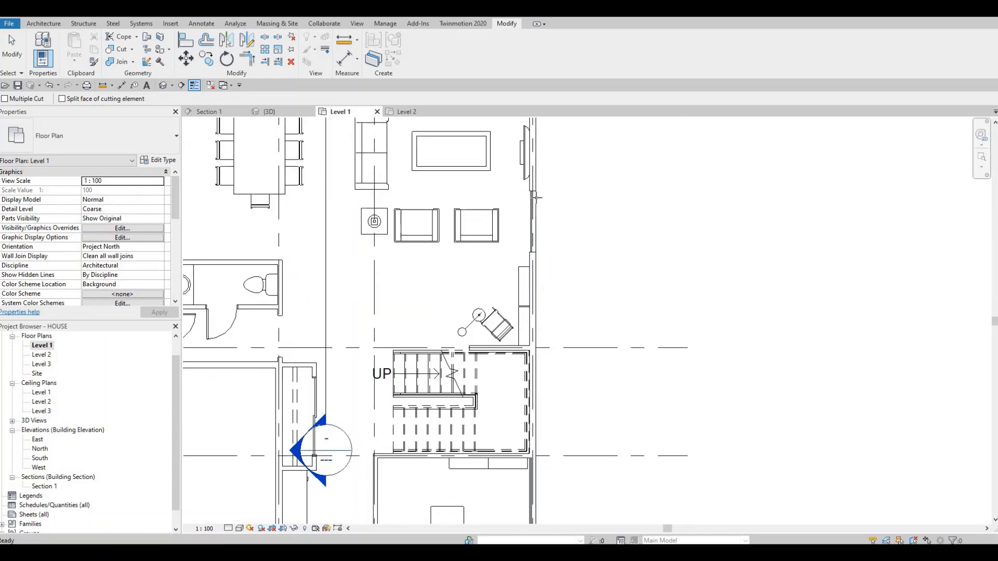
# - Cut the office's east and south exterior walls with their embedded curtain walls
pyautogui.click(531, 258)
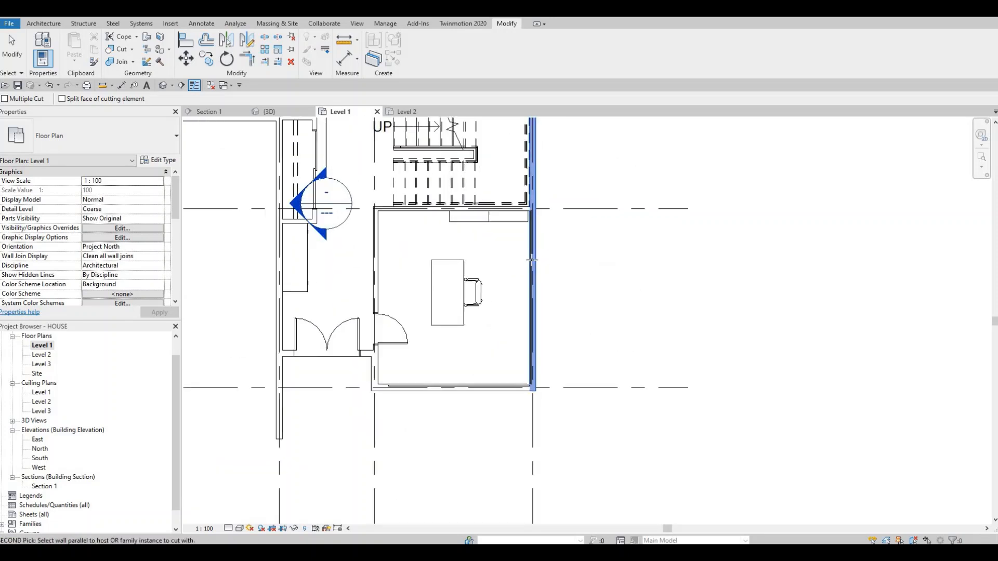
pyautogui.click(532, 204)
pyautogui.moveTo(505, 393); pyautogui.dragTo(497, 312, button='middle')
pyautogui.click(497, 305)
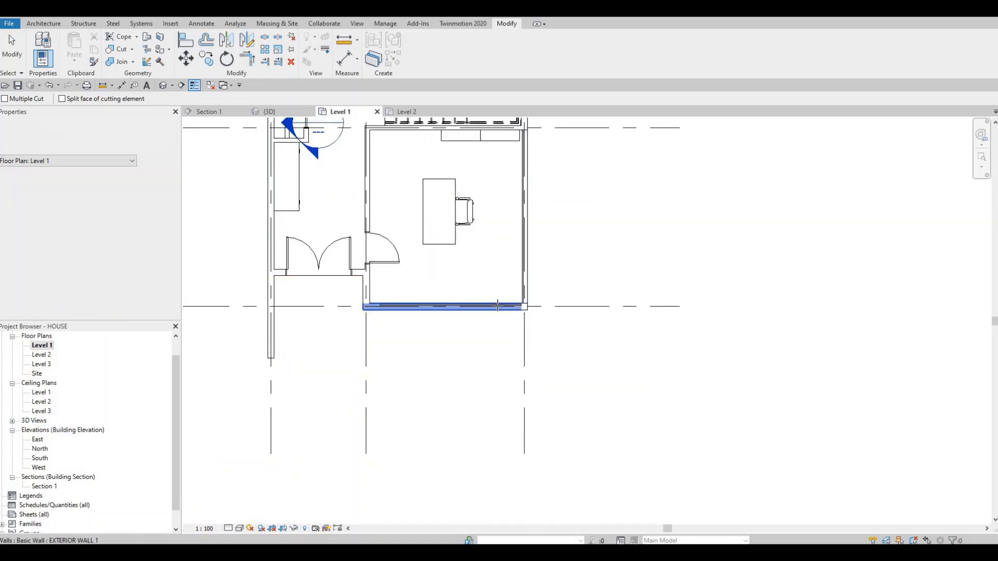
# - Check the garage, entry and office walls on the Level 1 plan and open the 3D view to inspect the glazed office corner
pyautogui.moveTo(558, 306); pyautogui.dragTo(588, 276, button='middle')
pyautogui.scroll(-2, 588, 275)
pyautogui.moveTo(432, 239); pyautogui.dragTo(522, 264, button='middle')
pyautogui.scroll(-2, 522, 264)
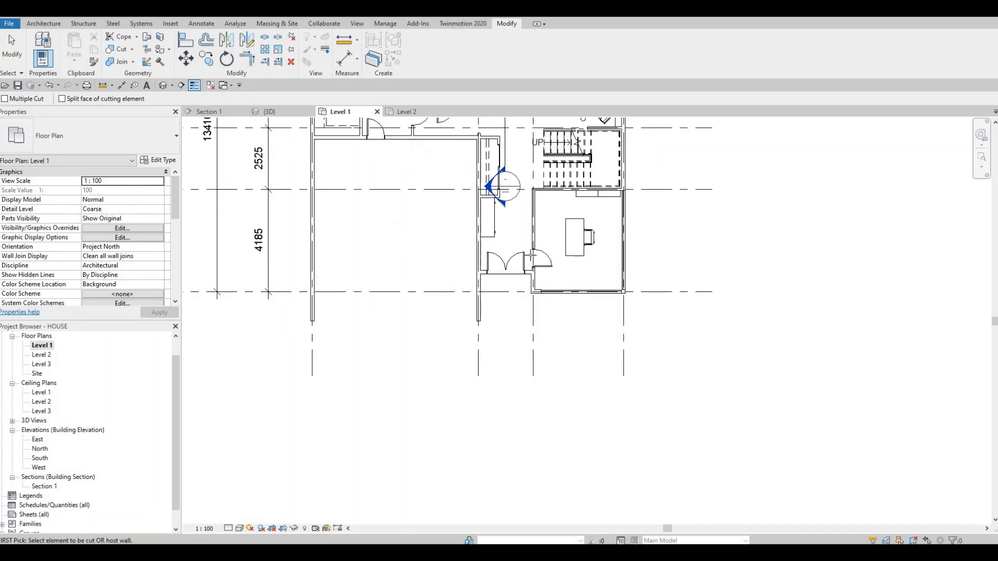
pyautogui.scroll(-1, 492, 265)
pyautogui.moveTo(445, 291); pyautogui.dragTo(525, 317, button='middle')
pyautogui.moveTo(504, 229); pyautogui.dragTo(455, 298, button='middle')
pyautogui.scroll(2, 472, 296)
pyautogui.scroll(-3, 445, 258)
pyautogui.scroll(-2, 431, 264)
pyautogui.scroll(2, 457, 295)
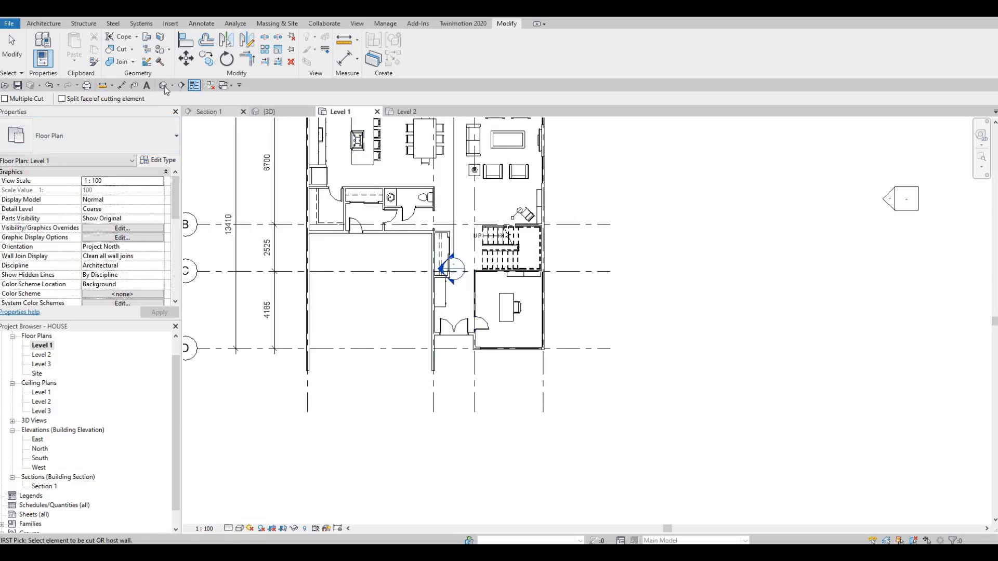
pyautogui.keyDown('shift'); pyautogui.moveTo(485, 404); pyautogui.dragTo(499, 420, button='middle'); pyautogui.keyUp('shift')
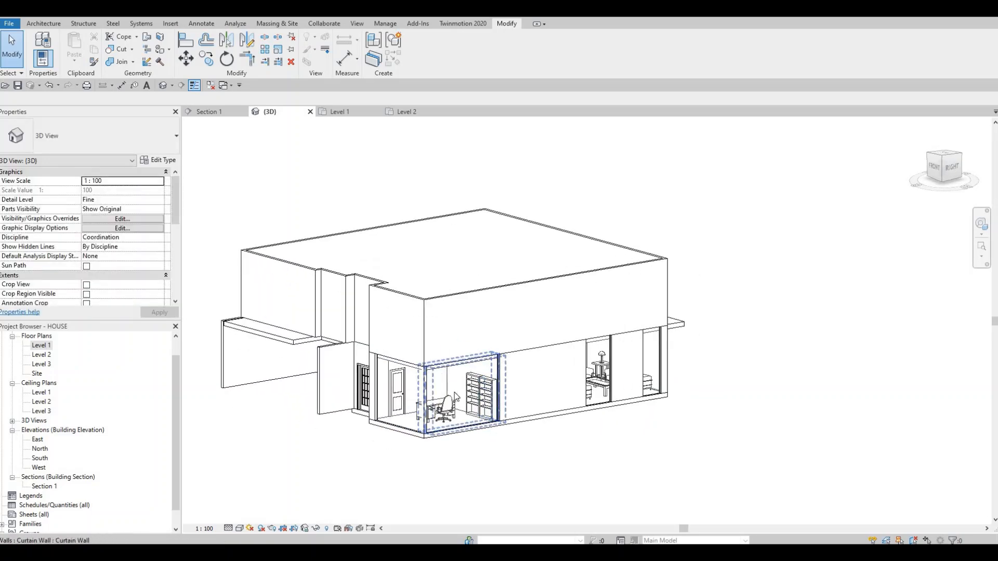
pyautogui.scroll(3, 454, 394)
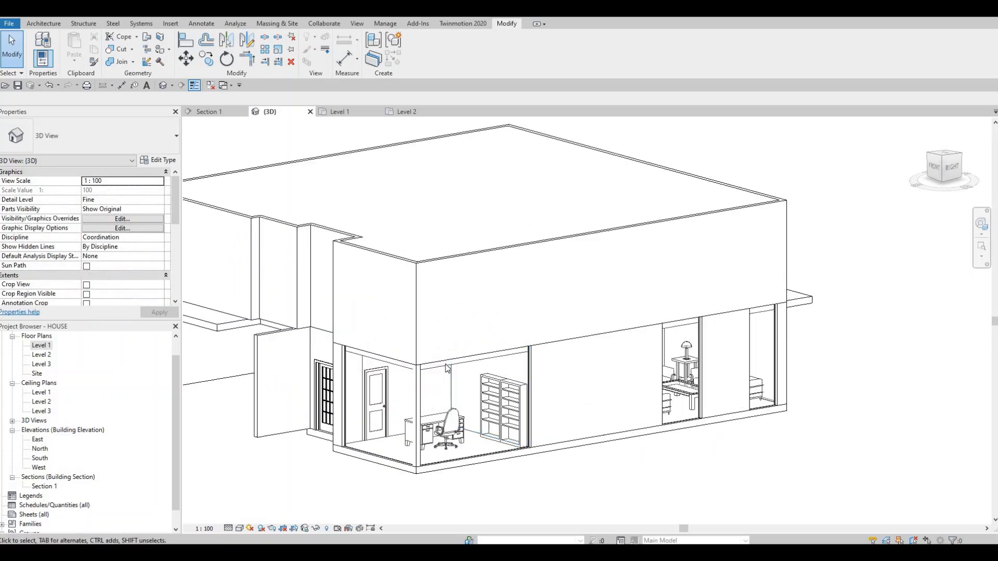
# - Lower the top edge of the office's east curtain wall slightly below Level 2
pyautogui.click(478, 359)
pyautogui.scroll(2, 477, 364)
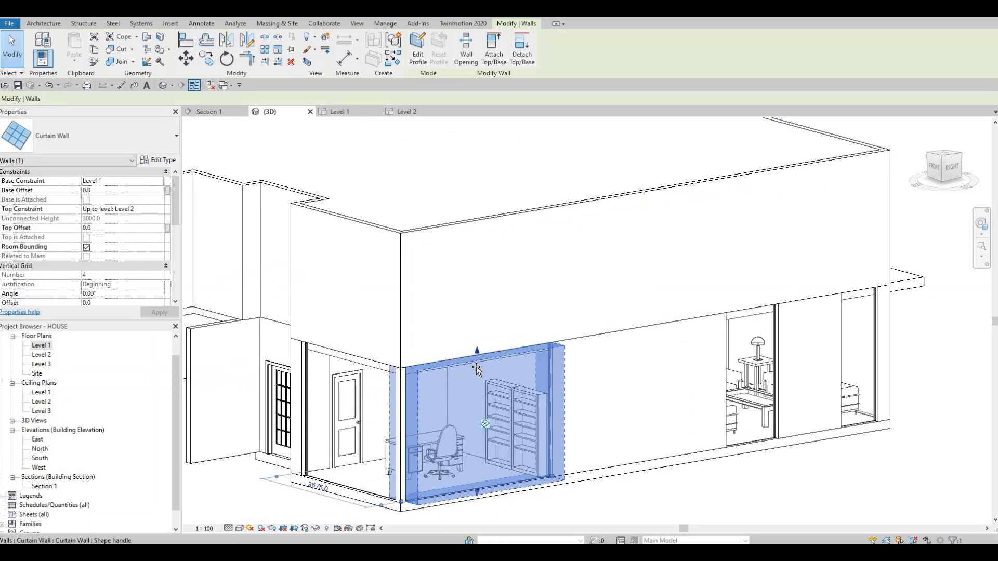
pyautogui.moveTo(476, 373); pyautogui.dragTo(476, 371)
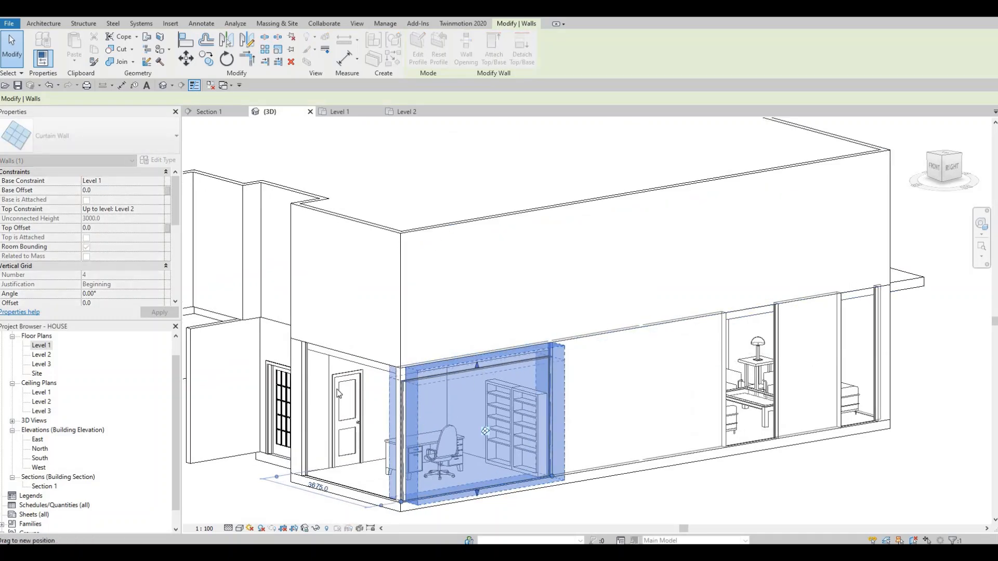
pyautogui.press('Escape')
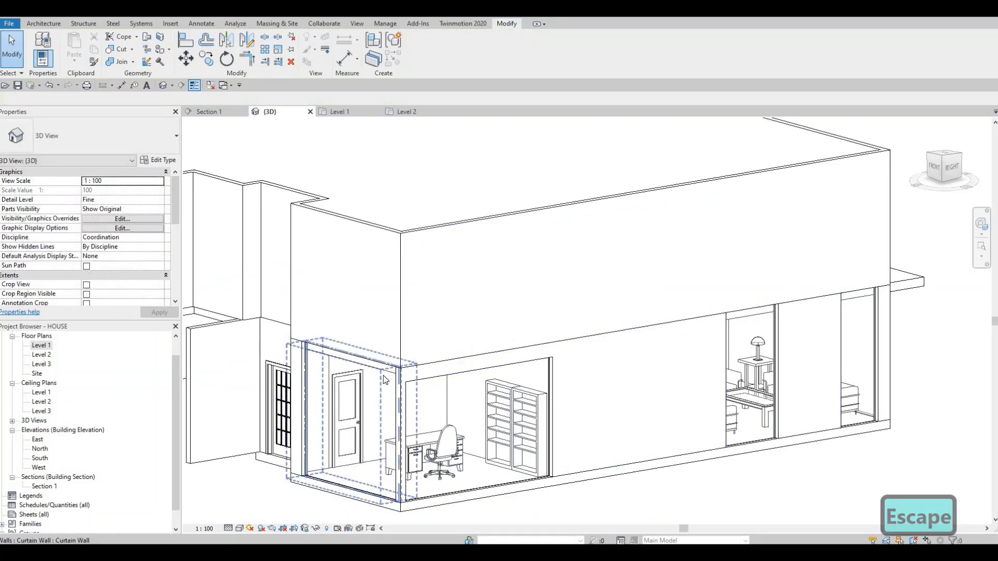
# - Stretch the office's south curtain wall upward to just below the top of the Level 2 exterior wall
pyautogui.click(349, 354)
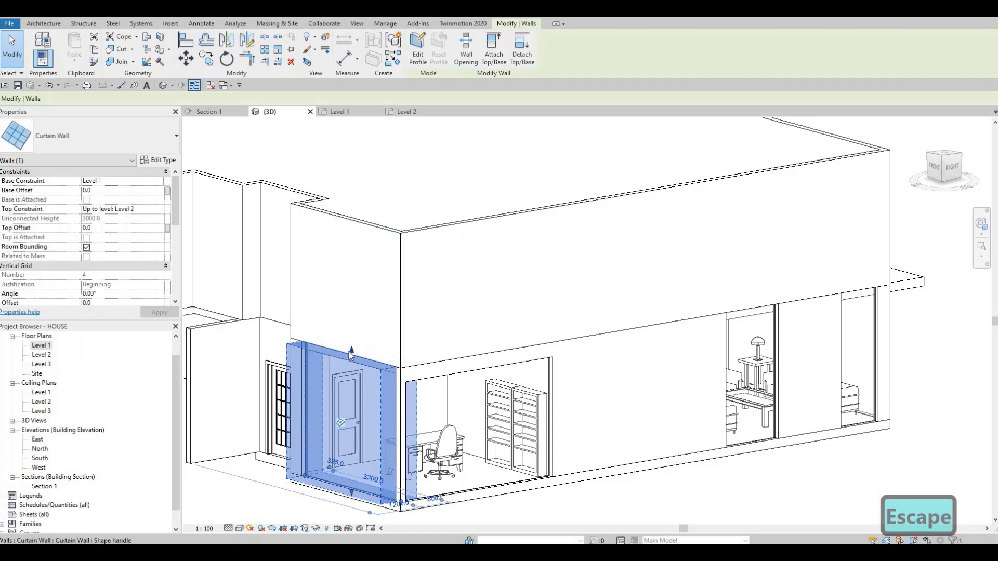
pyautogui.moveTo(358, 286); pyautogui.dragTo(358, 227)
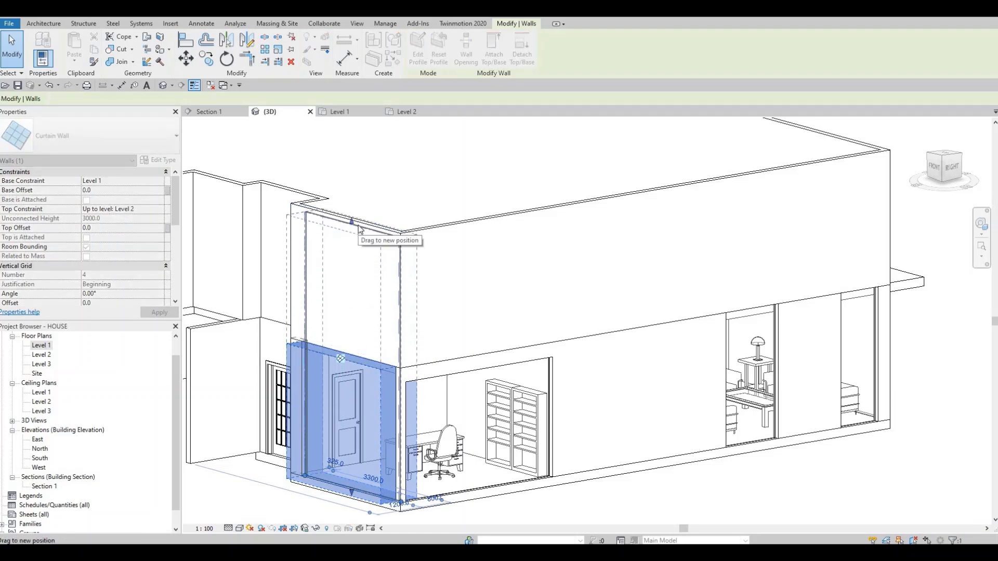
pyautogui.moveTo(436, 324); pyautogui.dragTo(435, 325)
pyautogui.press('Escape')
# - Stretch the office's east curtain wall upward to just below the top of the Level 2 exterior wall
pyautogui.press('Escape')
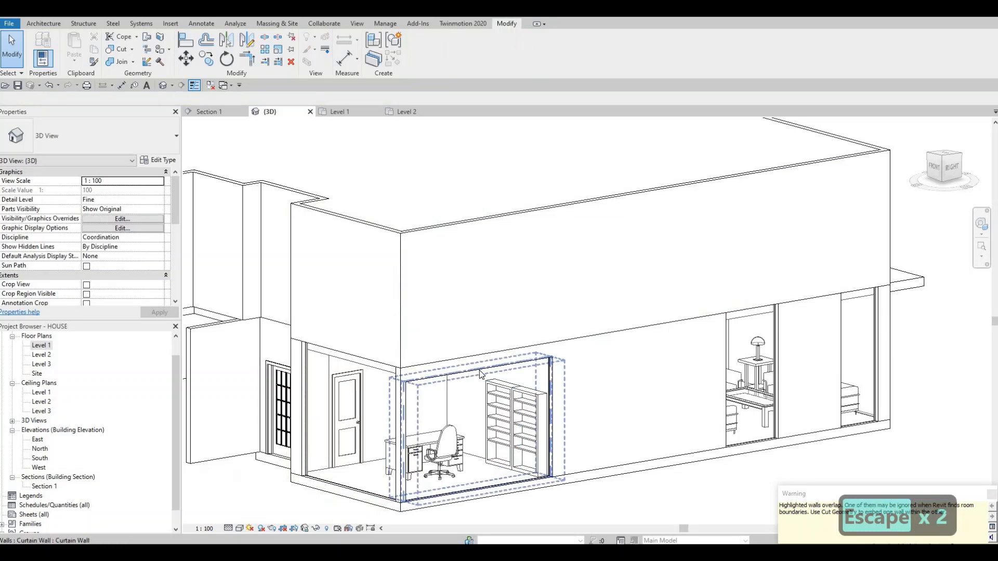
pyautogui.click(478, 366)
pyautogui.moveTo(477, 366); pyautogui.dragTo(464, 232)
pyautogui.press('Escape')
pyautogui.press('Escape')
pyautogui.press('Escape')
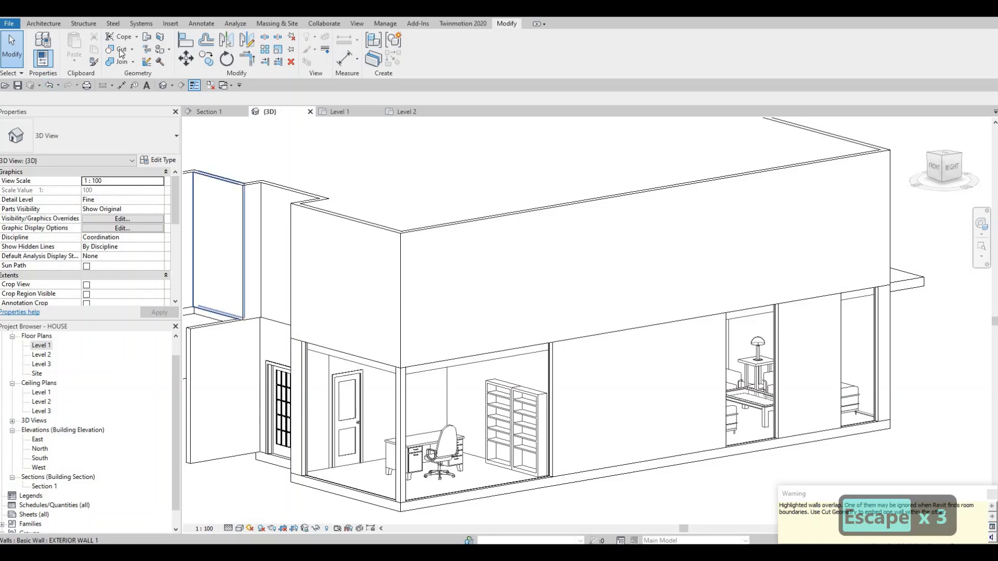
# - Cut the Level 2 east and south exterior walls with the two-storey corner curtain walls and end the Cut command
pyautogui.click(473, 228)
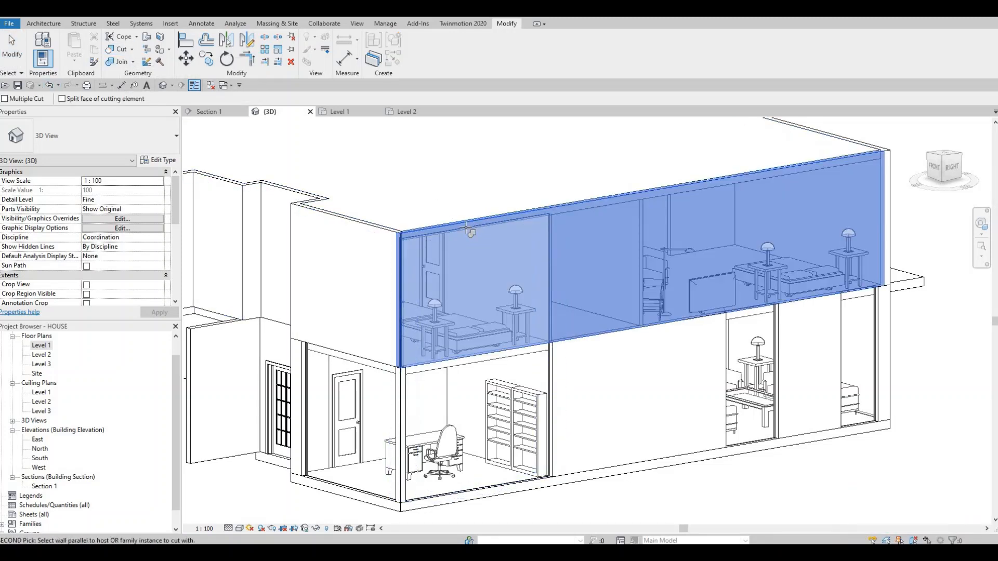
pyautogui.click(371, 229)
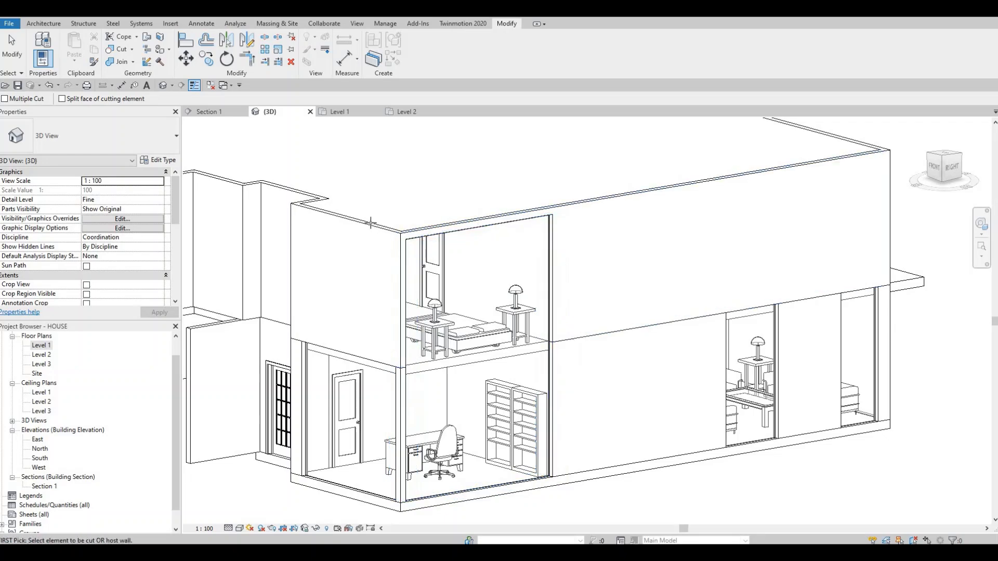
pyautogui.click(365, 236)
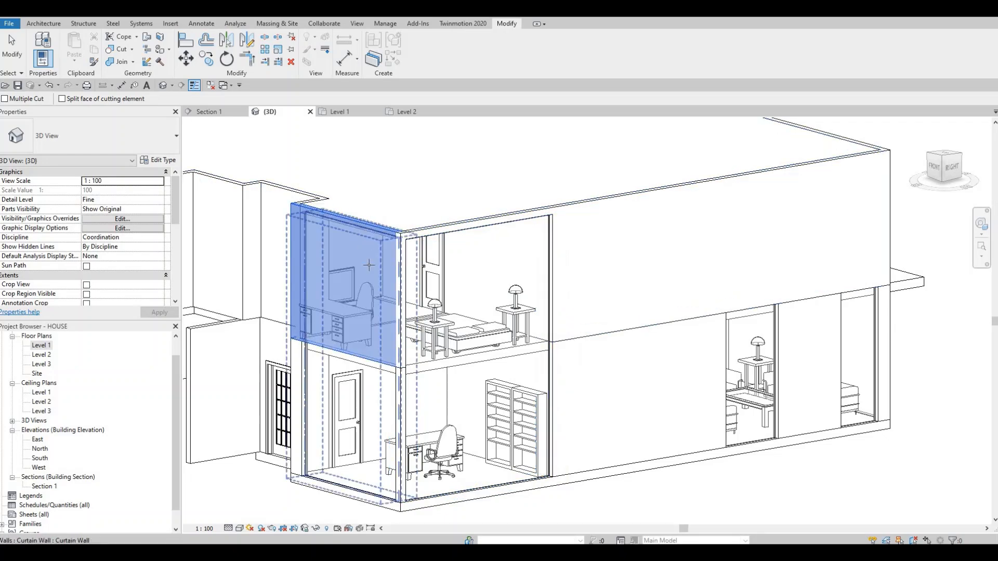
pyautogui.press('Escape')
pyautogui.press('Escape')
# - Examine the two-storey glazed corner, its corner post and the floor edge between levels from several angles in 3D
pyautogui.keyDown('shift'); pyautogui.moveTo(675, 373); pyautogui.dragTo(738, 377, button='middle'); pyautogui.keyUp('shift')
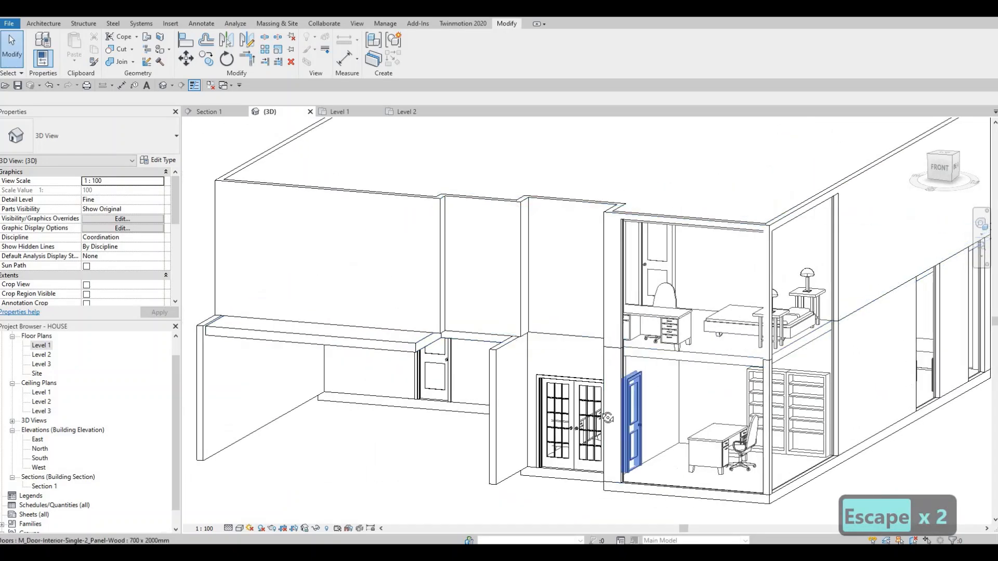
pyautogui.keyDown('shift'); pyautogui.moveTo(441, 414); pyautogui.dragTo(484, 210, button='middle'); pyautogui.keyUp('shift')
pyautogui.scroll(6, 318, 172)
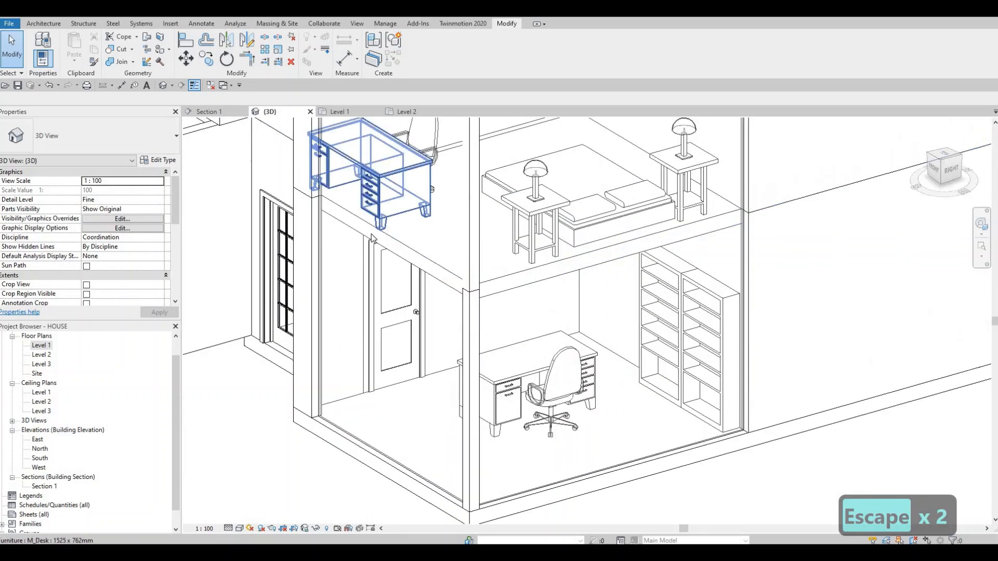
pyautogui.scroll(-5, 440, 288)
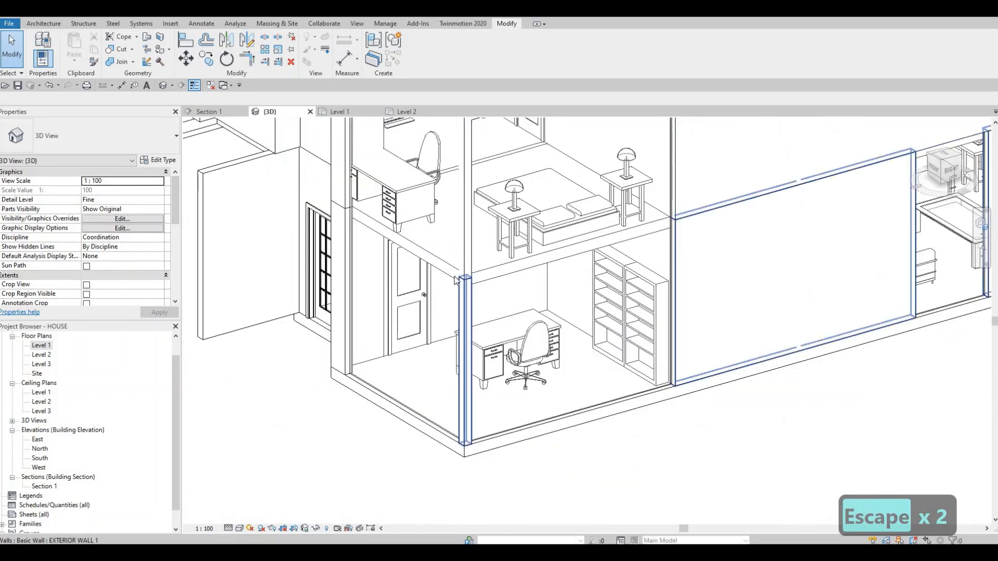
pyautogui.moveTo(485, 284); pyautogui.dragTo(525, 278, button='middle')
pyautogui.scroll(1, 515, 270)
pyautogui.moveTo(662, 258); pyautogui.dragTo(526, 293, button='middle')
pyautogui.scroll(4, 526, 296)
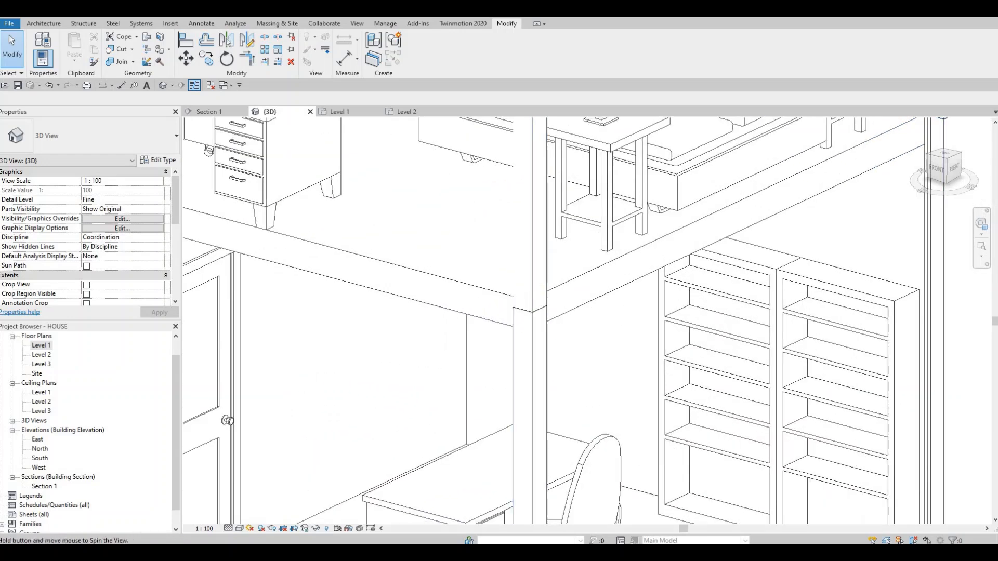
pyautogui.keyDown('shift'); pyautogui.moveTo(527, 296); pyautogui.dragTo(598, 312, button='middle'); pyautogui.keyUp('shift')
pyautogui.moveTo(597, 312); pyautogui.dragTo(306, 367, button='middle')
pyautogui.moveTo(946, 223); pyautogui.dragTo(301, 312, button='middle')
pyautogui.scroll(-2, 566, 302)
pyautogui.moveTo(566, 303); pyautogui.dragTo(451, 340, button='middle')
pyautogui.scroll(-3, 451, 339)
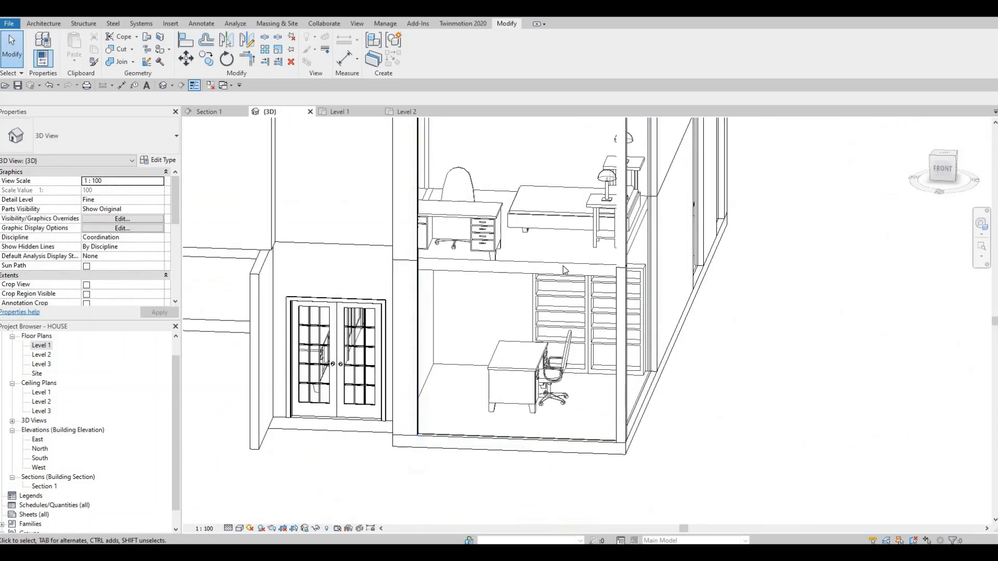
pyautogui.moveTo(615, 264); pyautogui.dragTo(560, 368, button='middle')
pyautogui.scroll(3, 561, 368)
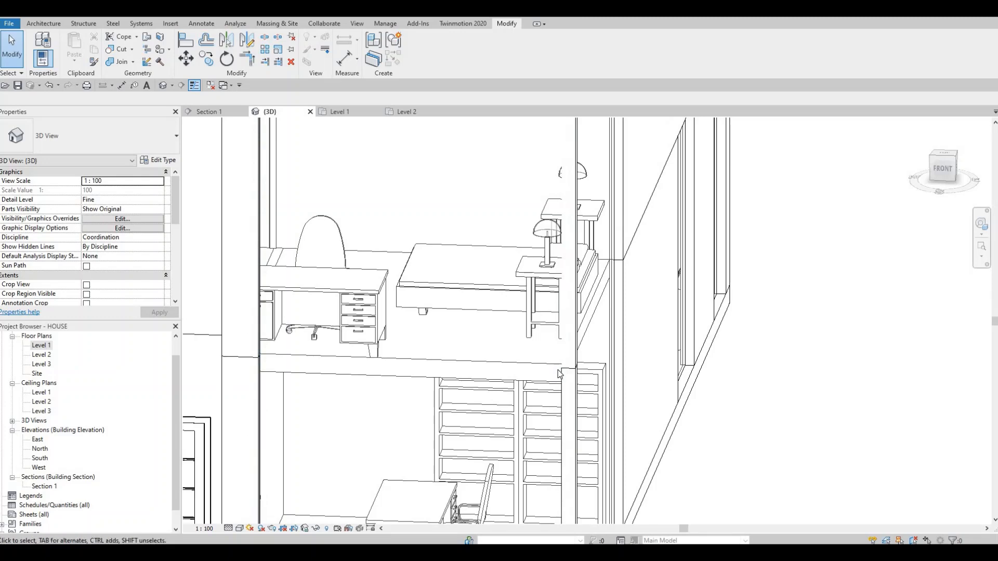
pyautogui.click(563, 397)
pyautogui.press('Escape')
pyautogui.keyDown('shift'); pyautogui.moveTo(561, 382); pyautogui.dragTo(523, 354, button='middle'); pyautogui.keyUp('shift')
pyautogui.keyDown('shift'); pyautogui.moveTo(617, 321); pyautogui.dragTo(579, 340, button='middle'); pyautogui.keyUp('shift')
pyautogui.scroll(-3, 579, 341)
pyautogui.keyDown('shift'); pyautogui.moveTo(753, 291); pyautogui.dragTo(625, 280, button='middle'); pyautogui.keyUp('shift')
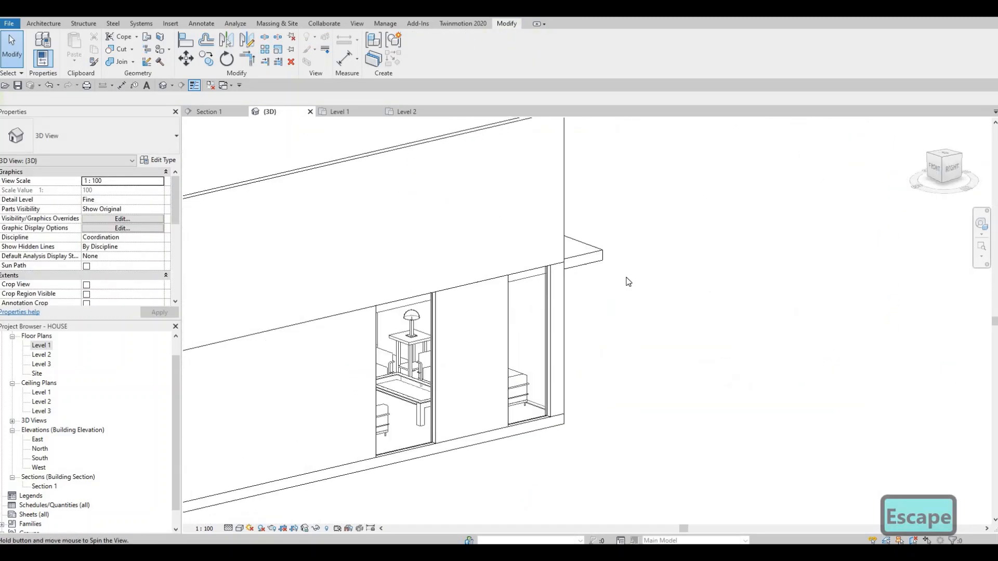
# - Lower the top of the east wall's middle curtain wall to about 360 mm below Level 2 and raise its base about 420 mm
pyautogui.moveTo(512, 331); pyautogui.dragTo(618, 287, button='middle')
pyautogui.scroll(-4, 618, 287)
pyautogui.scroll(4, 587, 260)
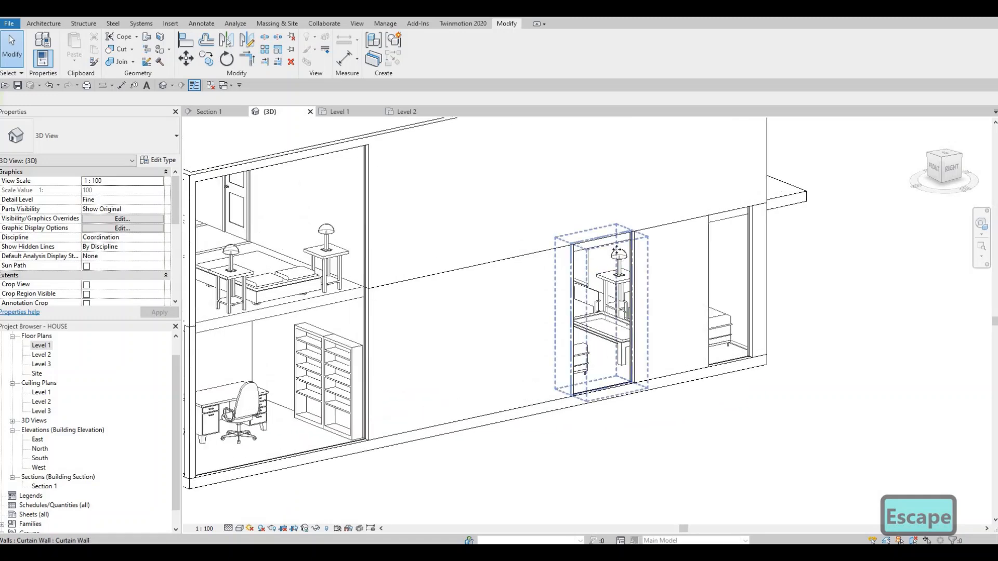
pyautogui.click(602, 243)
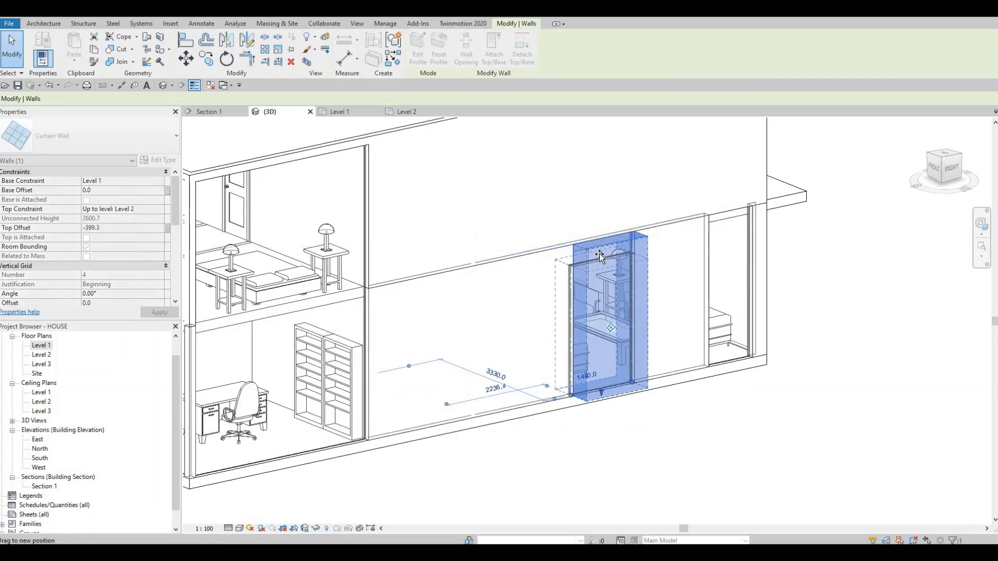
pyautogui.moveTo(611, 416); pyautogui.dragTo(597, 370)
pyautogui.moveTo(590, 271); pyautogui.dragTo(601, 247)
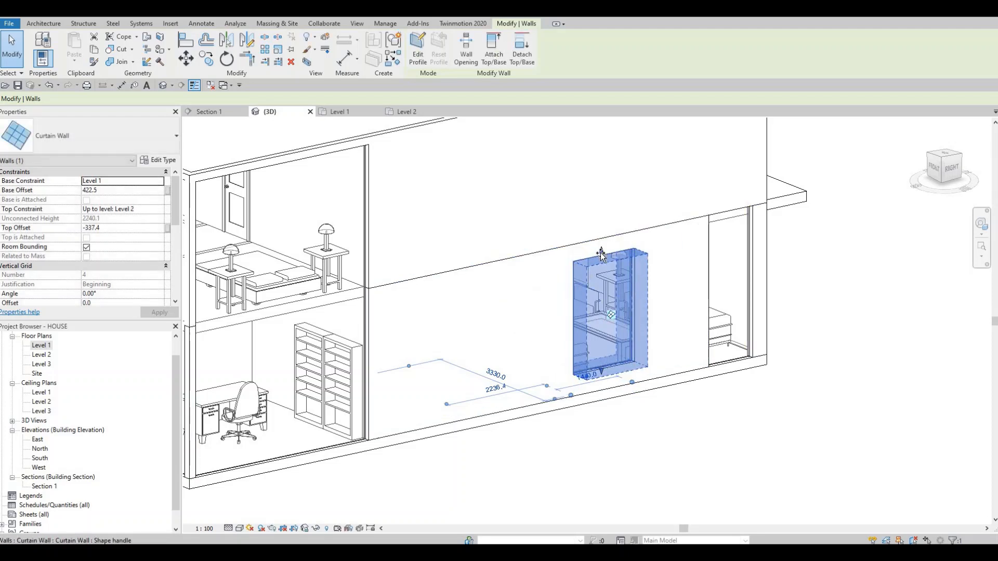
pyautogui.press('Escape')
# - Raise the base of the east wall's middle curtain wall further to form a higher window sill
pyautogui.click(603, 370)
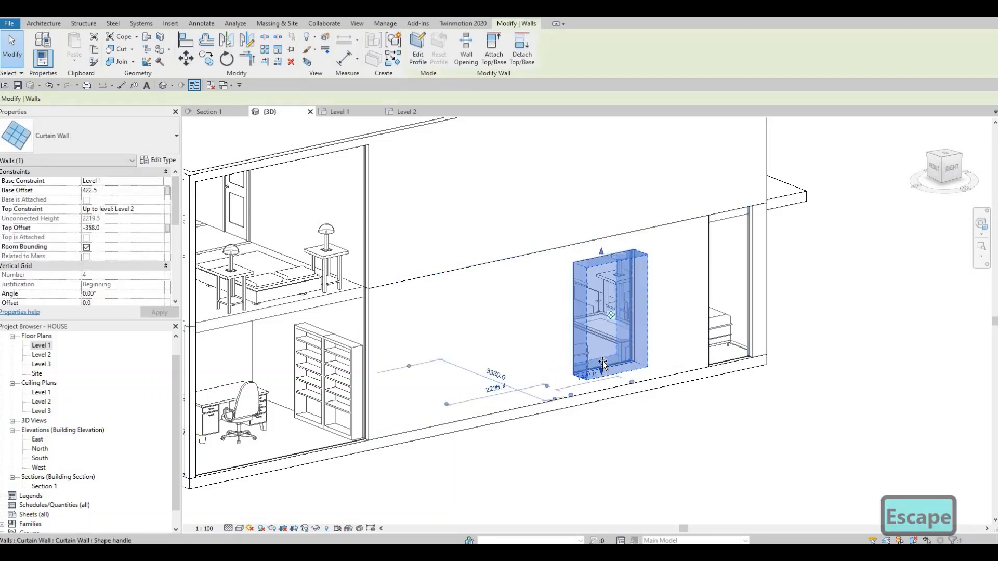
pyautogui.moveTo(602, 370); pyautogui.dragTo(600, 352)
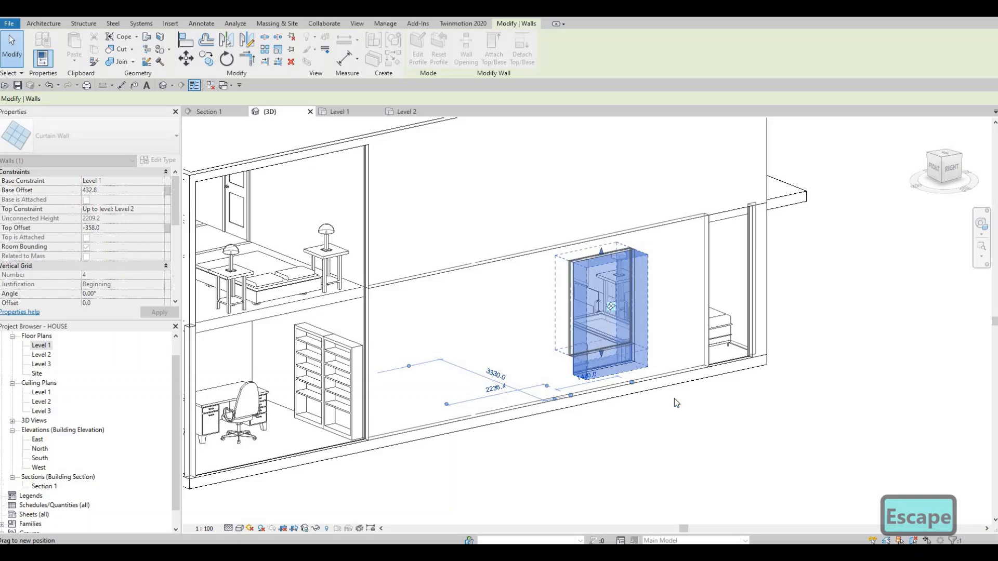
pyautogui.press('Escape')
pyautogui.scroll(5, 666, 390)
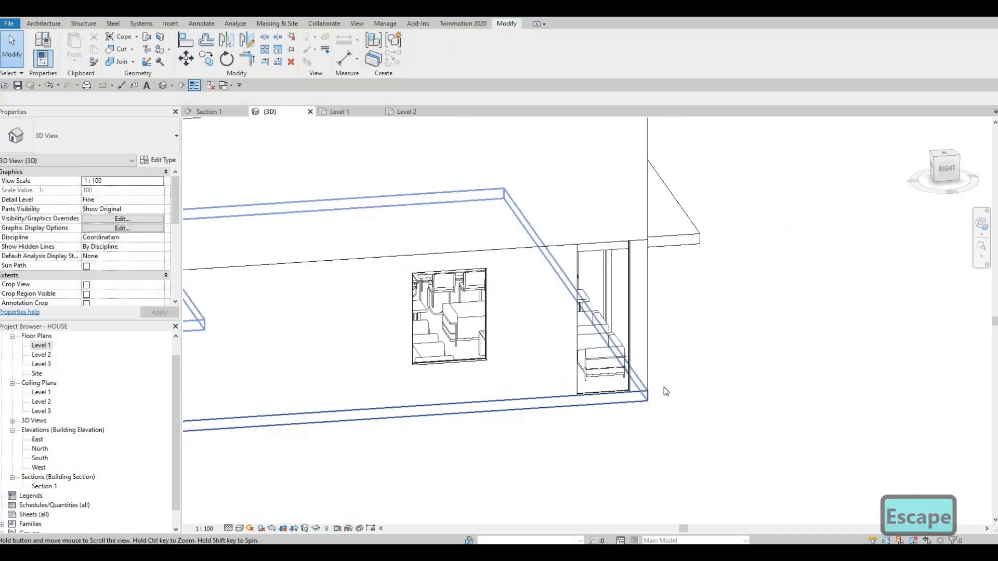
# - Align the top and base of the curtain wall near the northeast corner with the east wall's middle window and end Align
pyautogui.scroll(-2, 666, 391)
pyautogui.press('a')
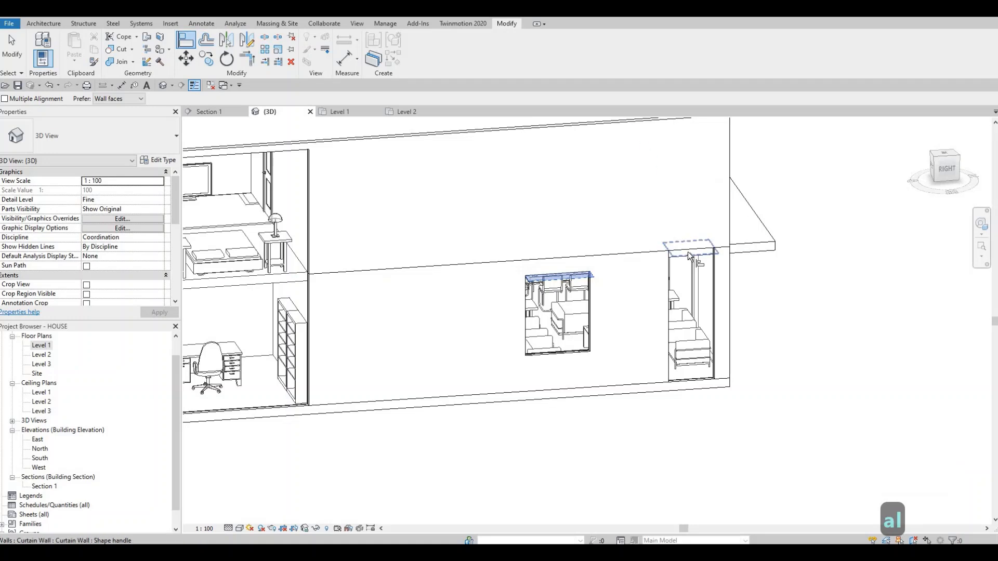
pyautogui.click(629, 273)
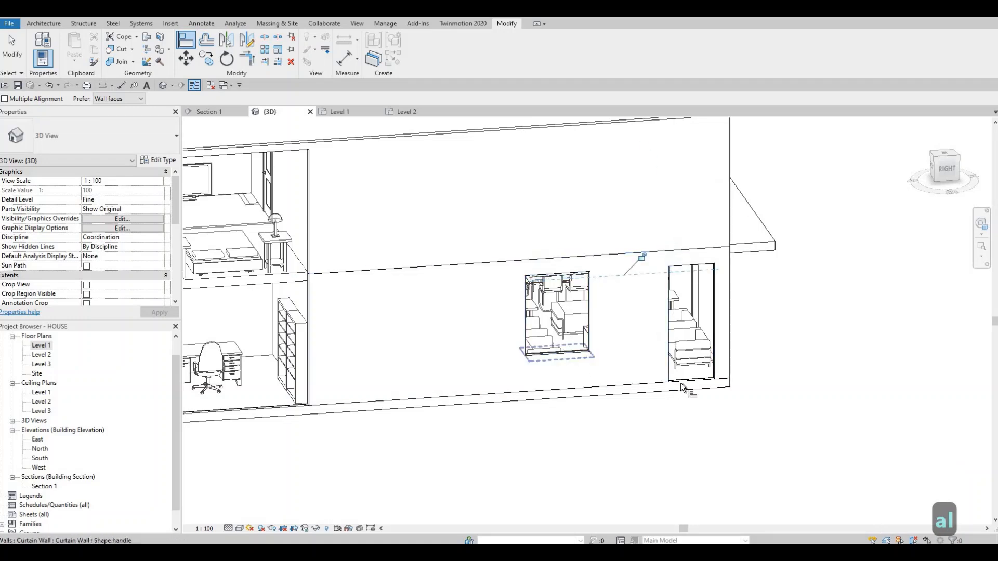
pyautogui.keyDown('shift'); pyautogui.moveTo(612, 456); pyautogui.dragTo(642, 448, button='middle'); pyautogui.keyUp('shift')
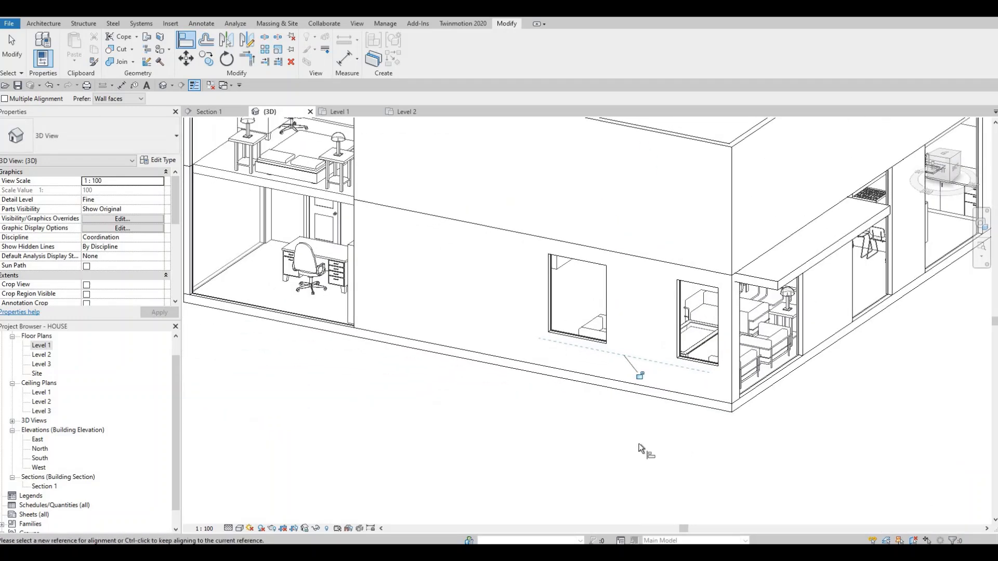
pyautogui.click(698, 353)
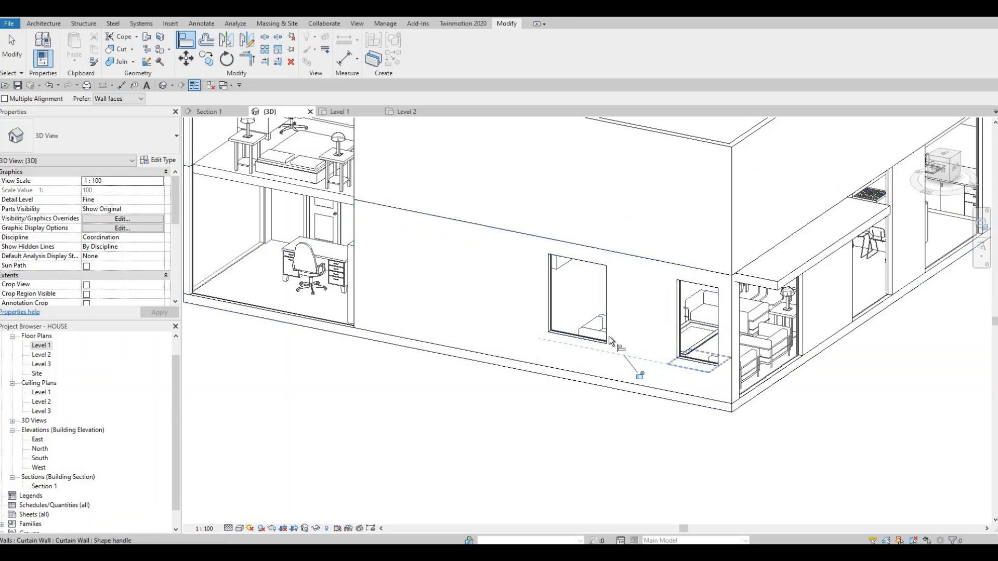
pyautogui.moveTo(579, 388); pyautogui.dragTo(596, 302, button='middle')
pyautogui.press('Escape')
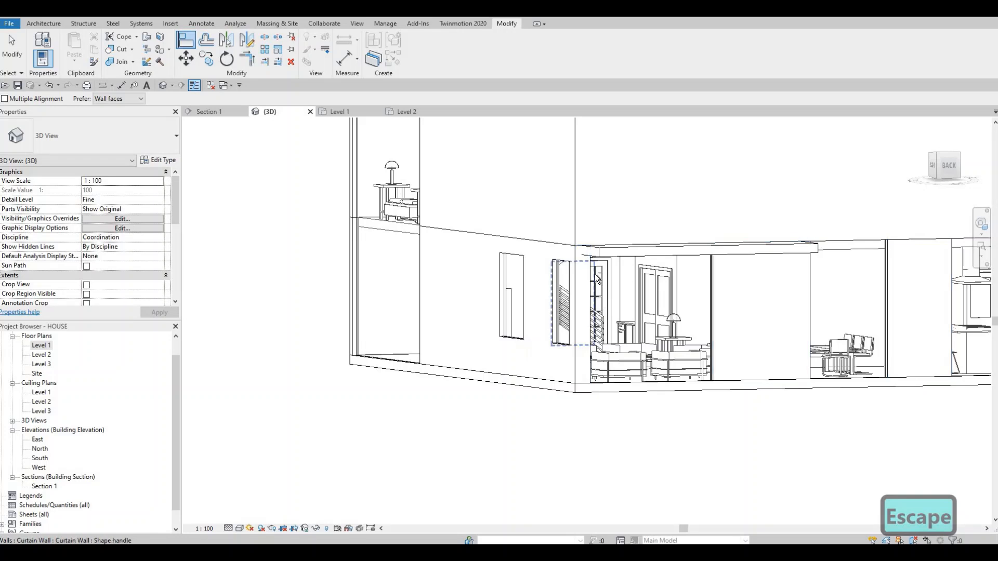
pyautogui.press('Escape')
pyautogui.press('Escape')
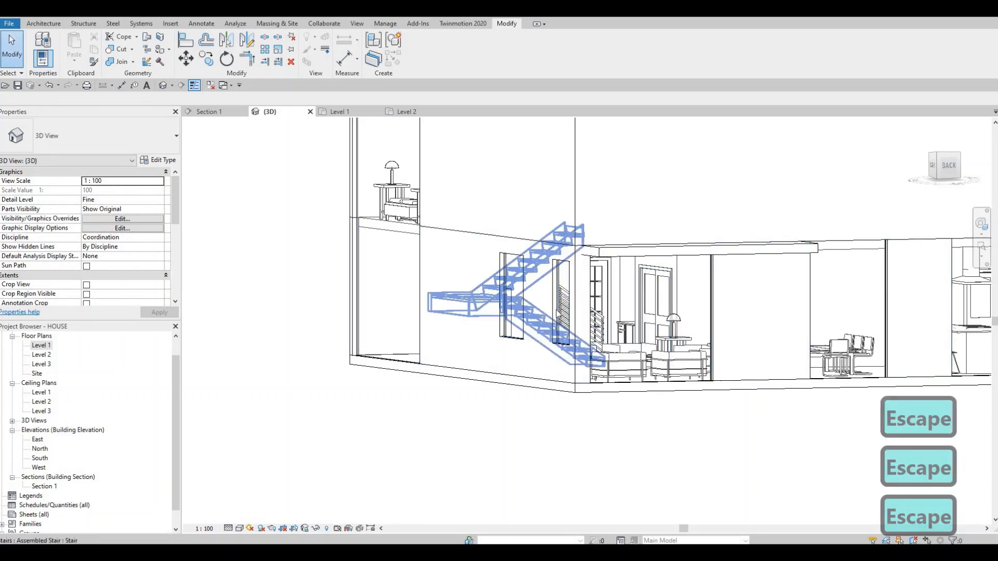
# - Align the tops of the living room, dining and kitchen curtain walls on the north side with the top of the east corner window
pyautogui.press('a')
pyautogui.press('l')
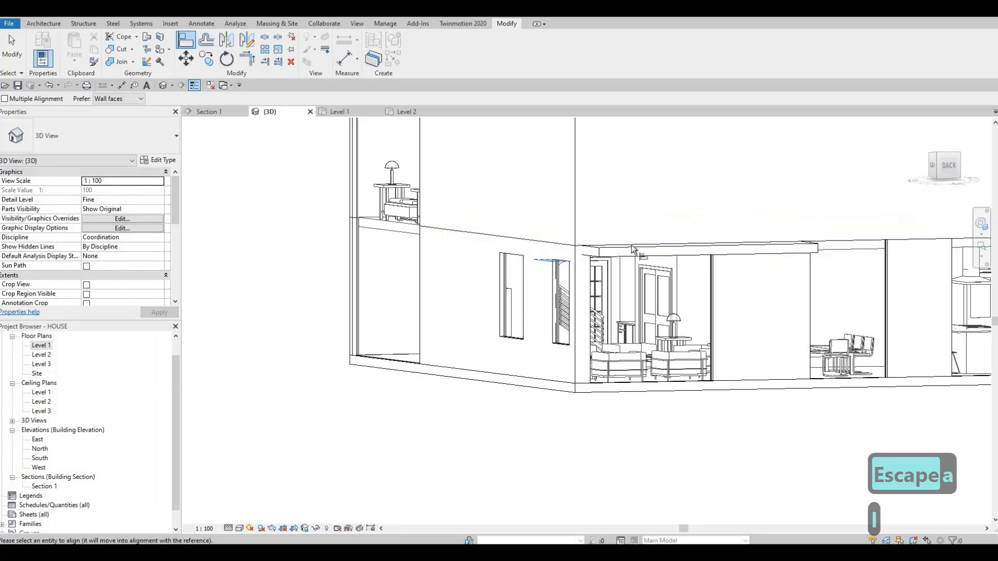
pyautogui.keyDown('shift'); pyautogui.moveTo(635, 266); pyautogui.dragTo(669, 245, button='middle'); pyautogui.keyUp('shift')
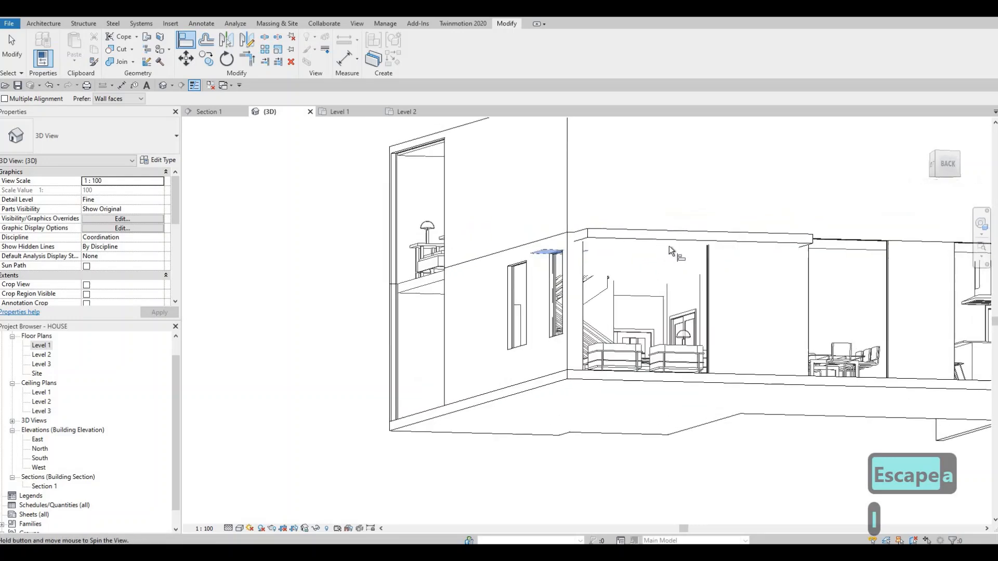
pyautogui.click(703, 246)
pyautogui.keyDown('shift'); pyautogui.moveTo(622, 320); pyautogui.dragTo(571, 266, button='middle'); pyautogui.keyUp('shift')
pyautogui.moveTo(633, 291); pyautogui.dragTo(498, 317, button='middle')
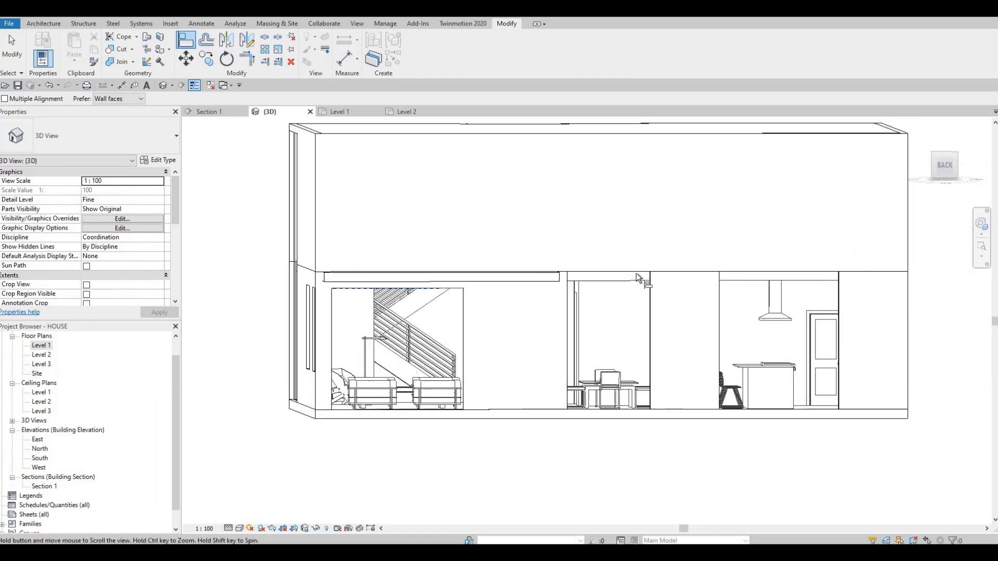
pyautogui.moveTo(640, 291); pyautogui.dragTo(504, 298, button='middle')
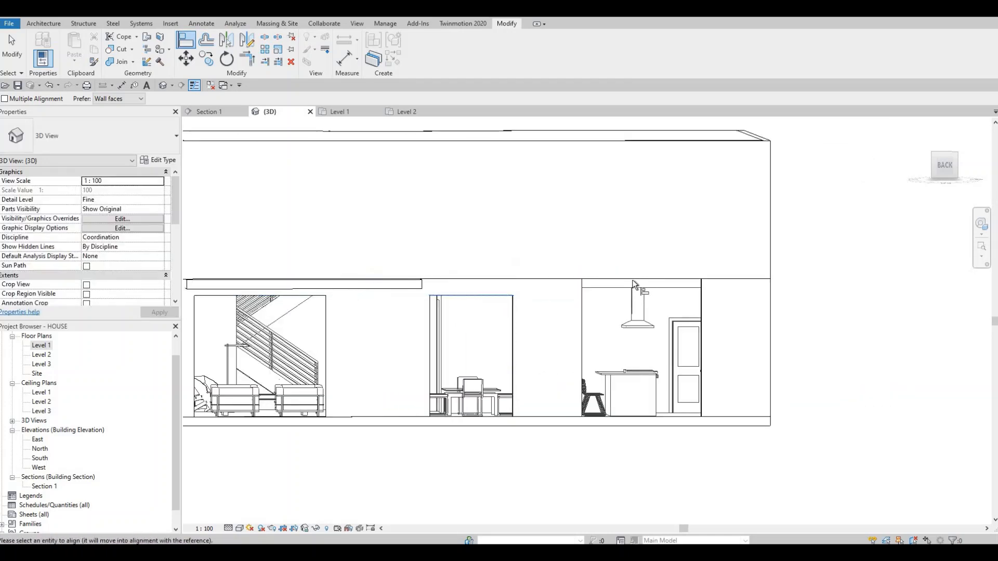
pyautogui.scroll(-1, 593, 316)
# - Align the bases of the north living room and kitchen curtain walls with the east corner window's base and end Align
pyautogui.moveTo(492, 338); pyautogui.dragTo(538, 281, button='middle')
pyautogui.keyDown('shift'); pyautogui.moveTo(452, 365); pyautogui.dragTo(372, 367, button='middle'); pyautogui.keyUp('shift')
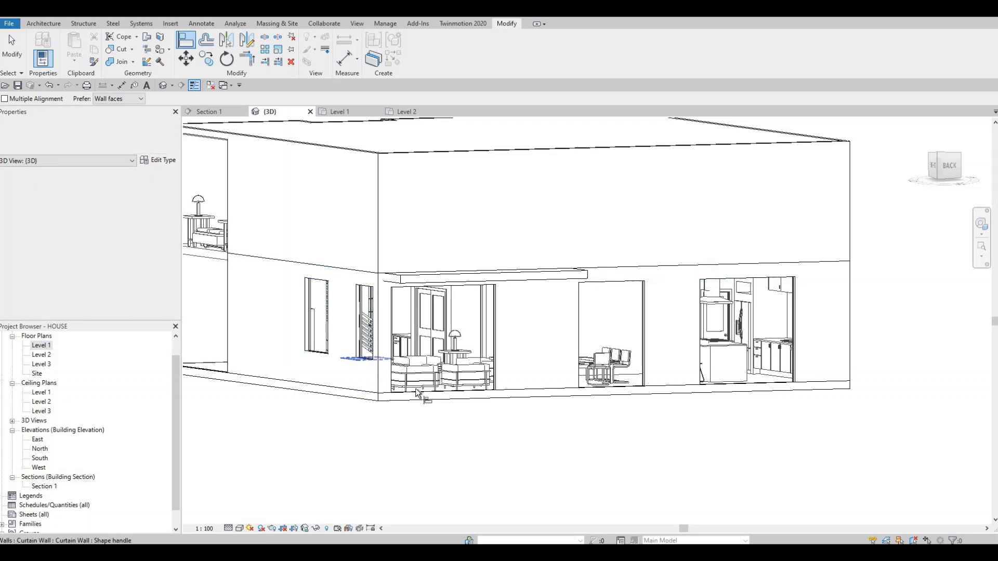
pyautogui.click(506, 390)
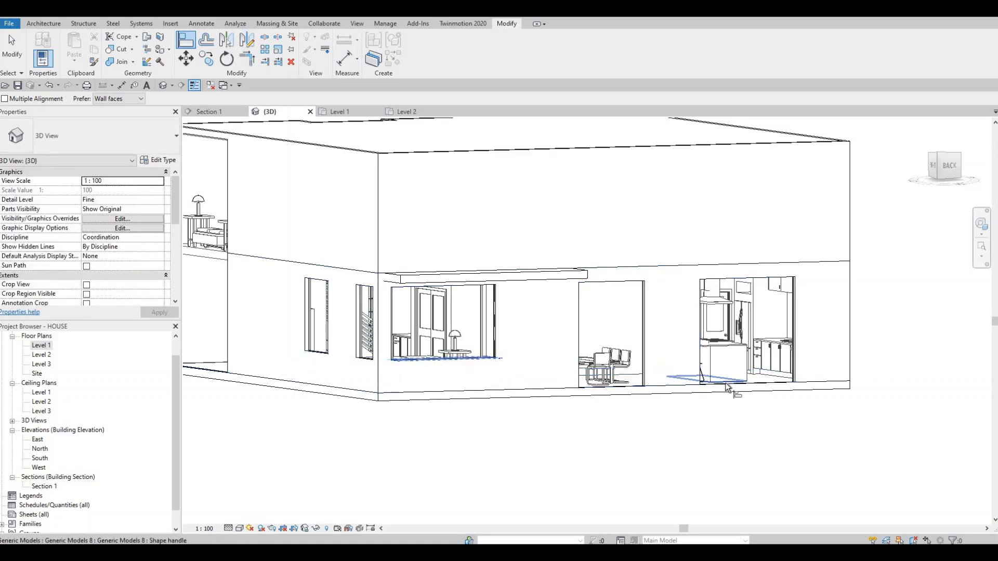
pyautogui.click(687, 386)
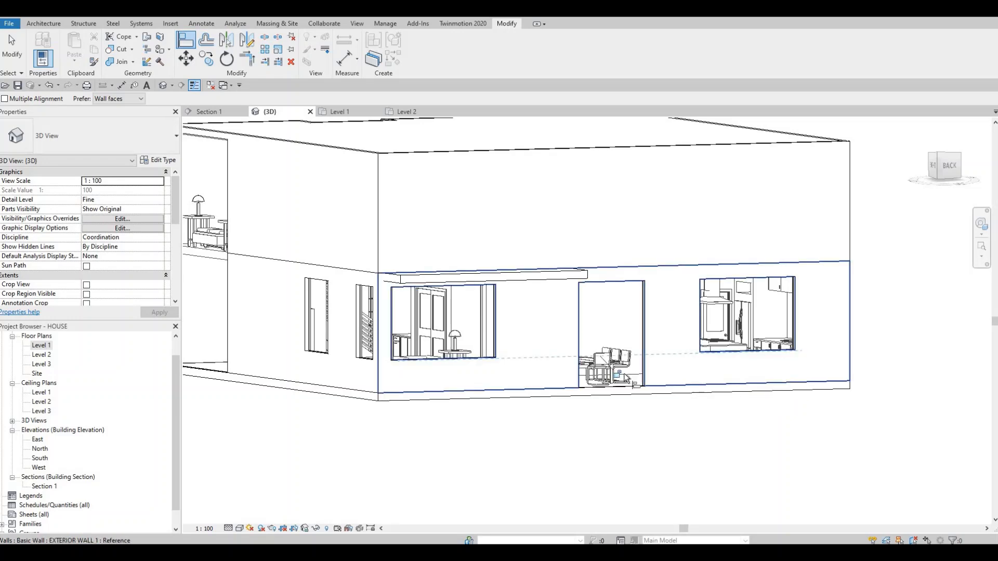
pyautogui.keyDown('shift'); pyautogui.moveTo(566, 371); pyautogui.dragTo(609, 294, button='middle'); pyautogui.keyUp('shift')
pyautogui.scroll(4, 592, 229)
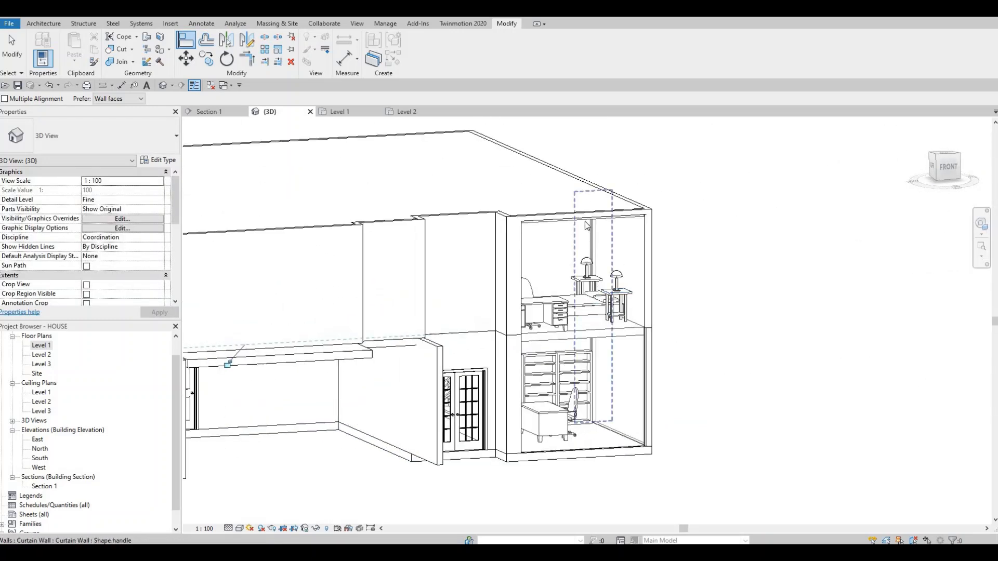
pyautogui.press('Escape')
# - Stretch the top of the two-storey south corner curtain wall down, leaving a deeper band of Level 2 exterior wall above it
pyautogui.press('Escape')
pyautogui.click(586, 220)
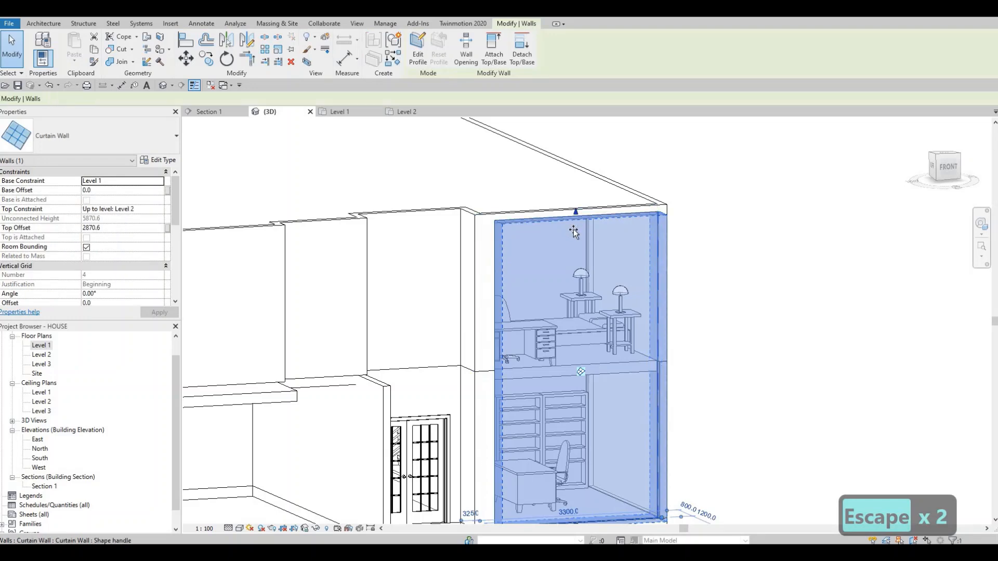
pyautogui.press('Escape')
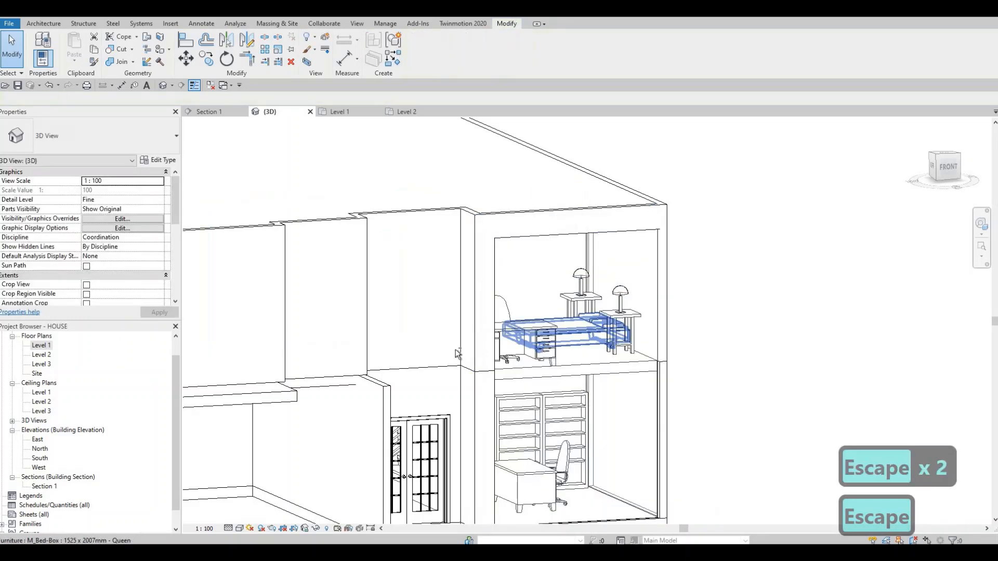
pyautogui.keyDown('shift'); pyautogui.moveTo(577, 333); pyautogui.dragTo(973, 284, button='middle'); pyautogui.keyUp('shift')
pyautogui.moveTo(438, 267); pyautogui.dragTo(593, 252, button='middle')
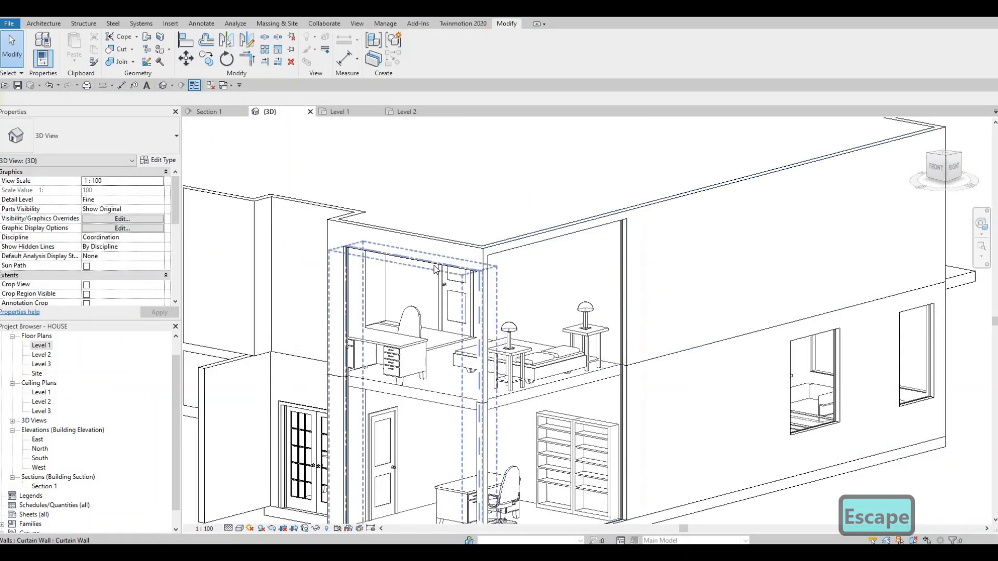
pyautogui.click(415, 263)
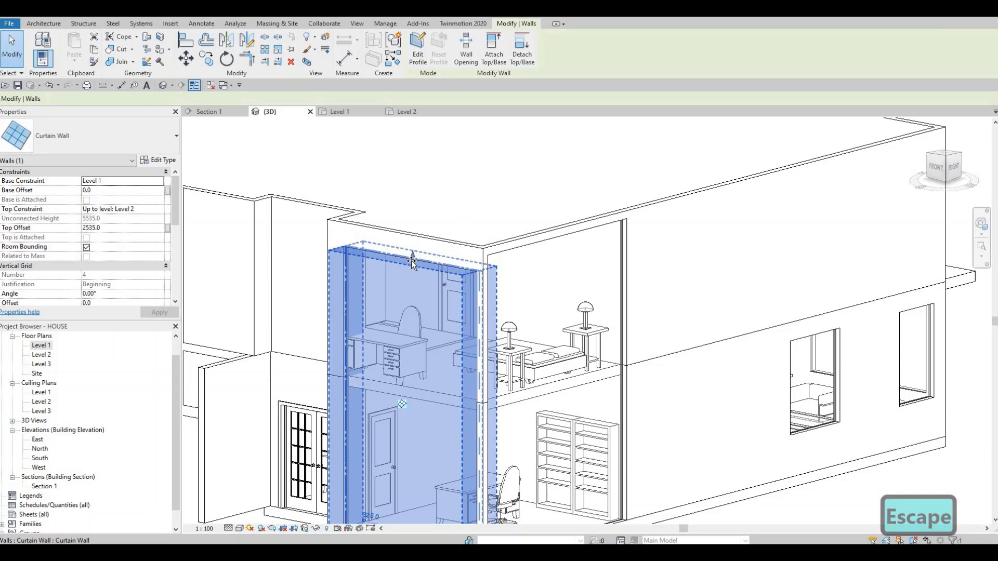
pyautogui.press('Escape')
pyautogui.press('Escape')
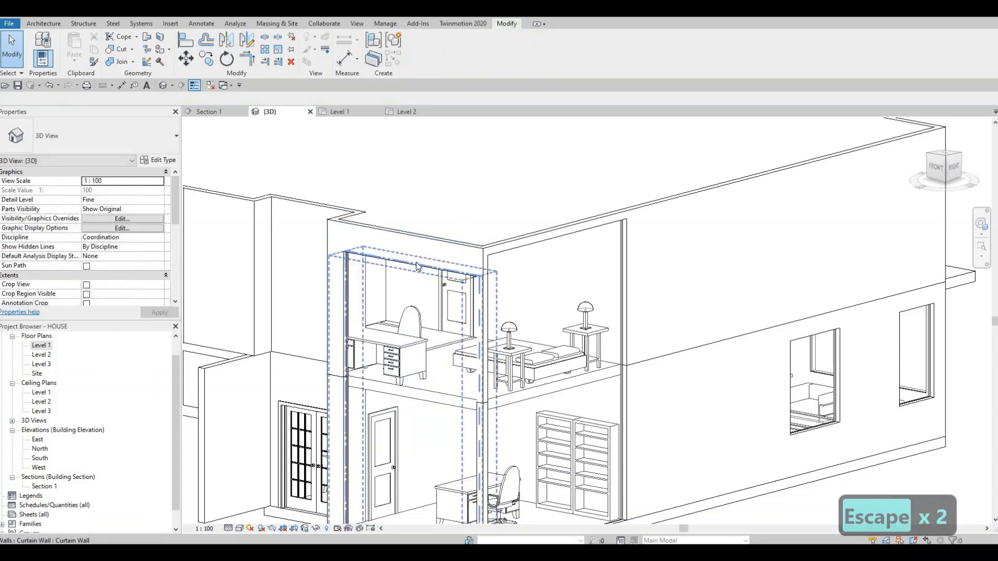
pyautogui.press('a')
pyautogui.press('l')
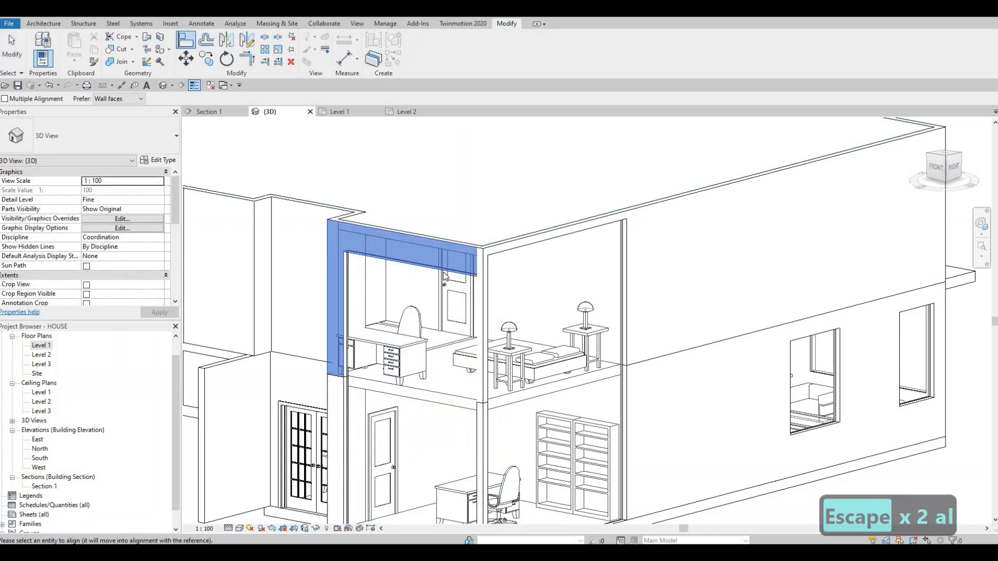
pyautogui.press('Escape')
pyautogui.press('Escape')
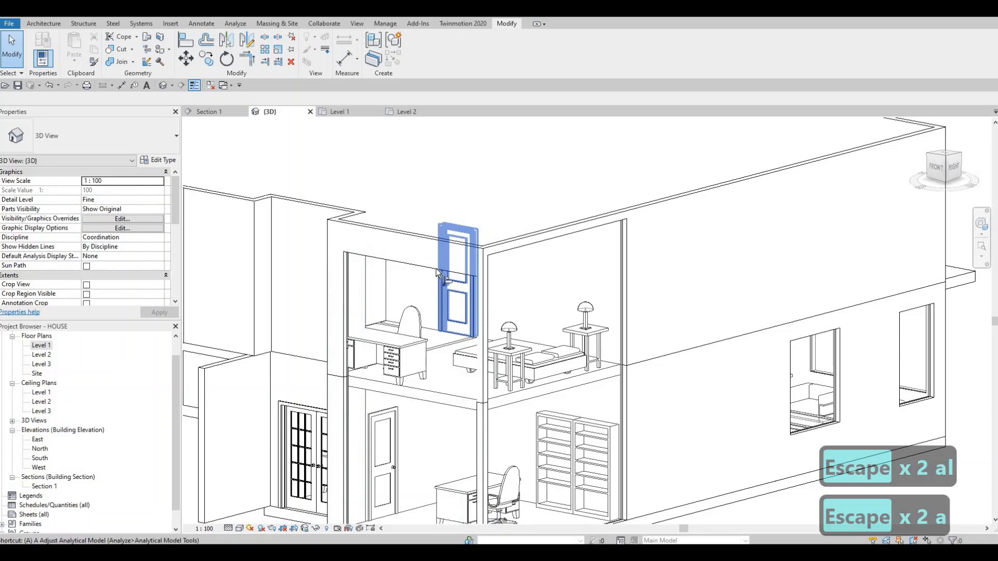
# - Align the top of the two-storey east curtain wall with the top of the adjoining south curtain wall and end Align
pyautogui.press('l')
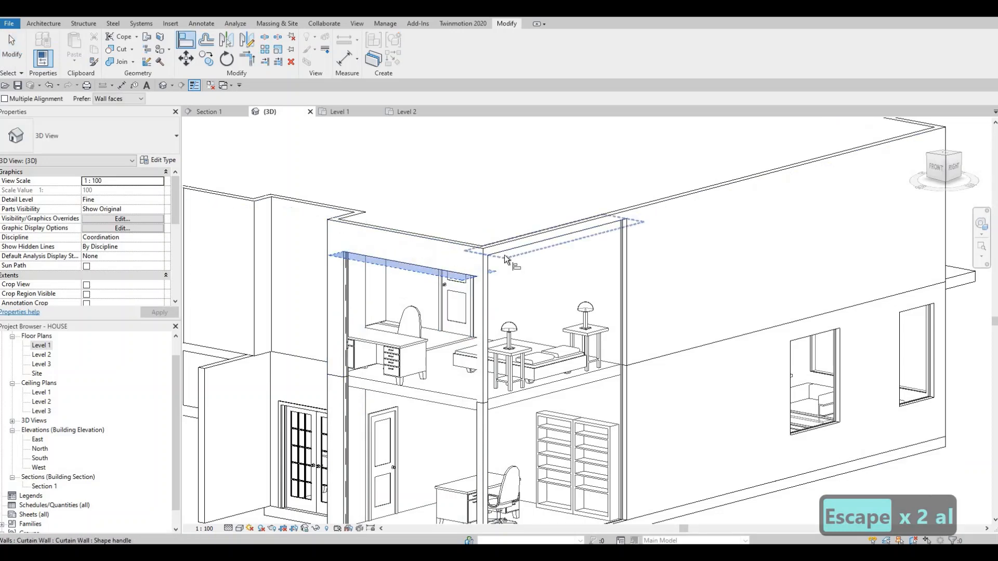
pyautogui.press('Escape')
pyautogui.press('Escape')
pyautogui.keyDown('shift'); pyautogui.moveTo(457, 317); pyautogui.dragTo(438, 294, button='middle'); pyautogui.keyUp('shift')
pyautogui.scroll(-3, 448, 297)
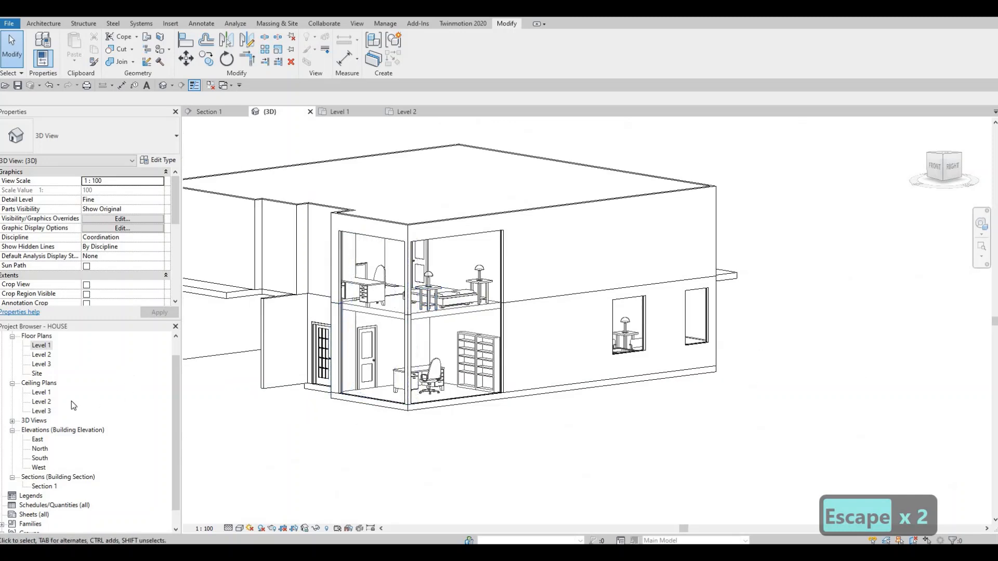
# - Draw a curtain wall about 1740 mm long inside the north exterior wall beside the bathtub on the Level 2 floor plan
pyautogui.doubleClick(41, 354)
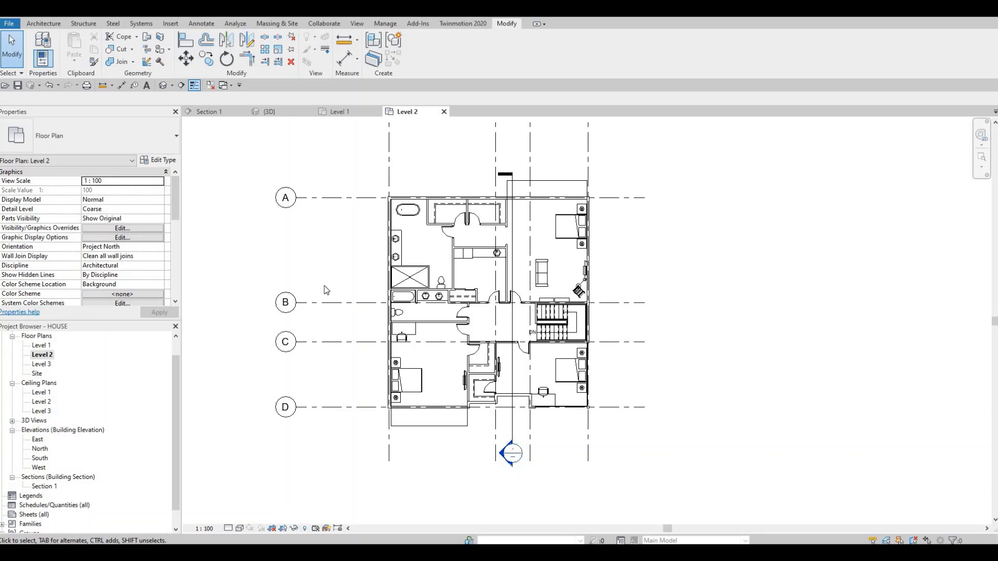
pyautogui.press('Escape')
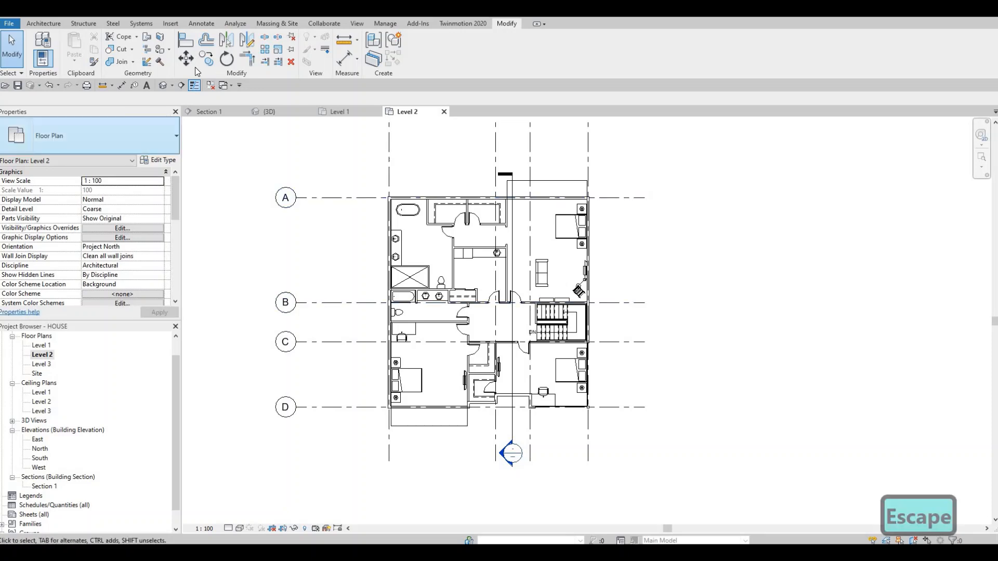
pyautogui.click(45, 25)
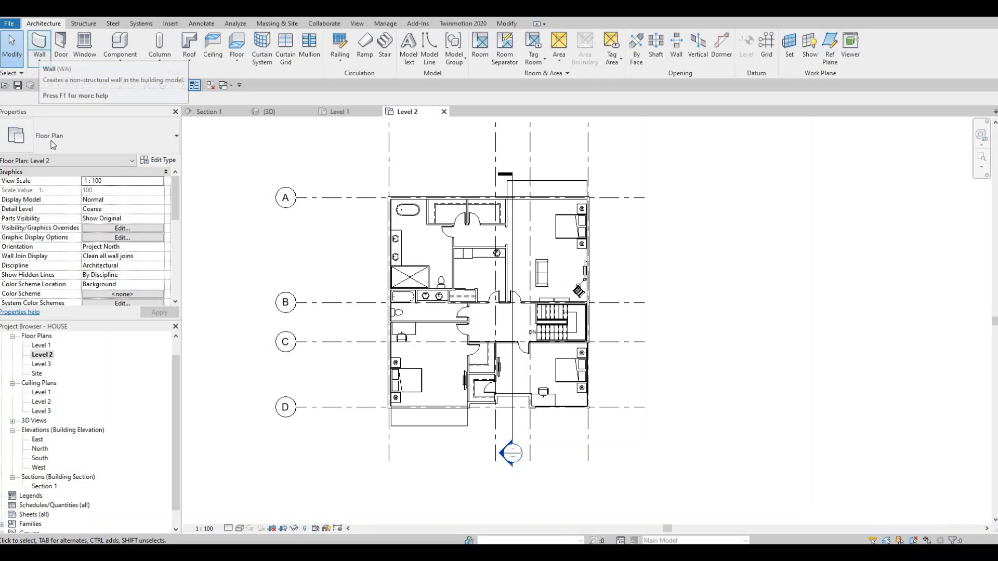
pyautogui.click(42, 47)
pyautogui.scroll(6, 400, 198)
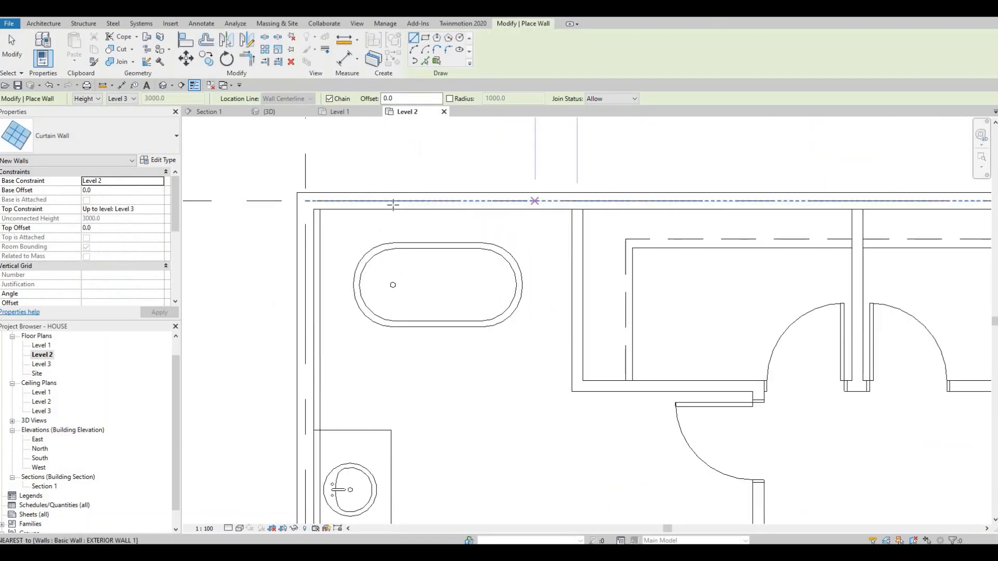
pyautogui.click(535, 203)
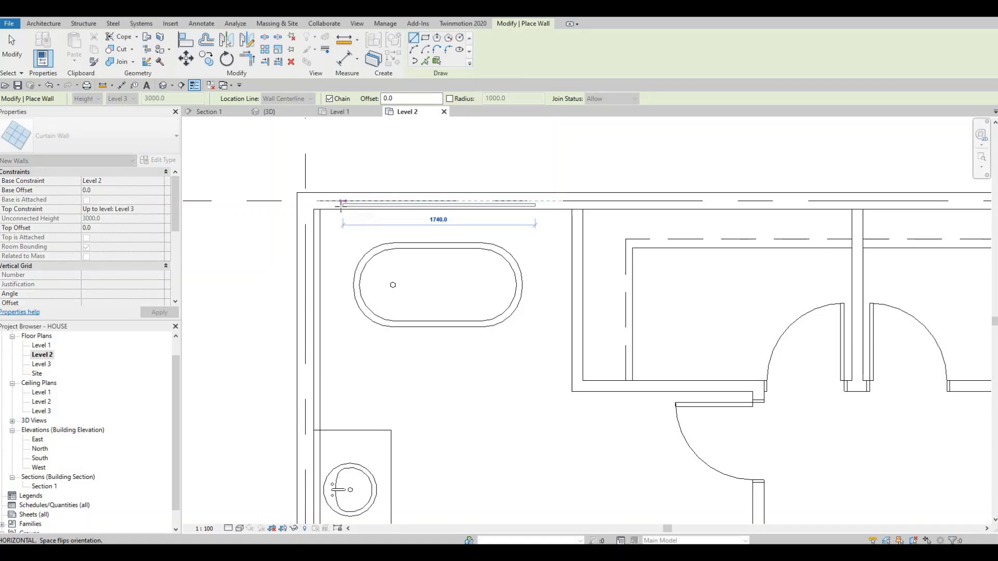
pyautogui.click(305, 250)
pyautogui.press('Escape')
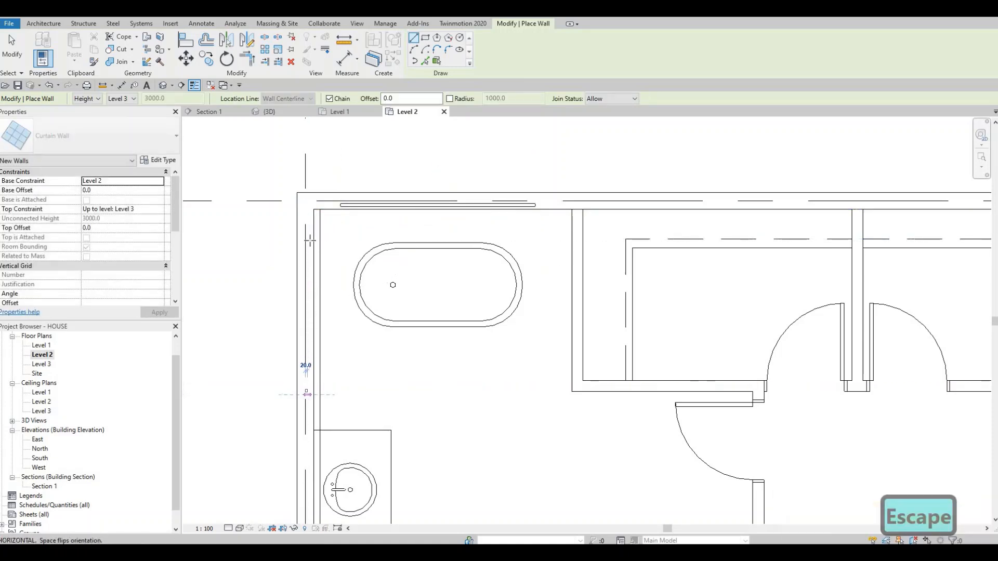
# - Draw a curtain wall about 1620 mm long in the west exterior wall beside the bathtub, flipped toward the interior, and end wall placement
pyautogui.click(308, 395)
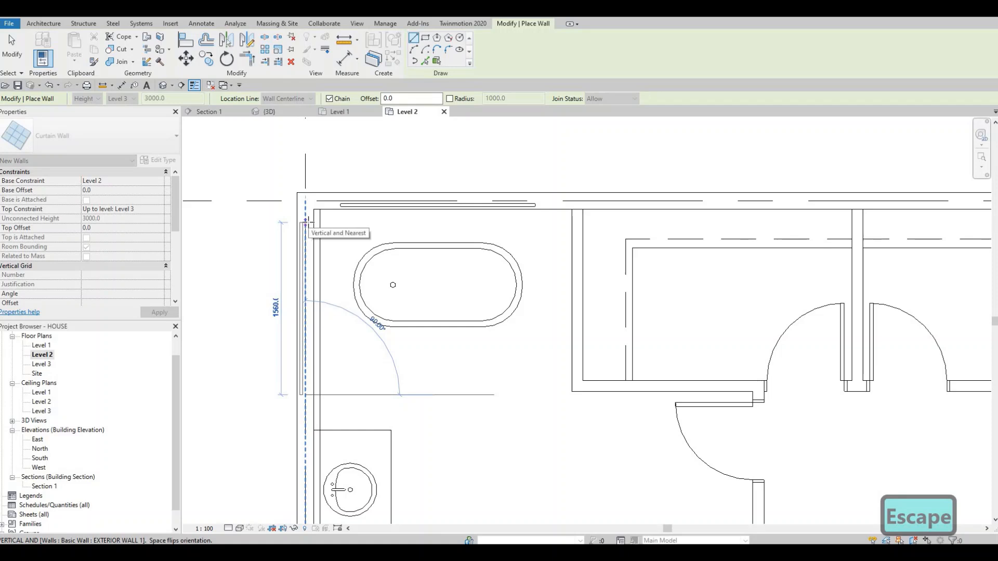
pyautogui.press('space')
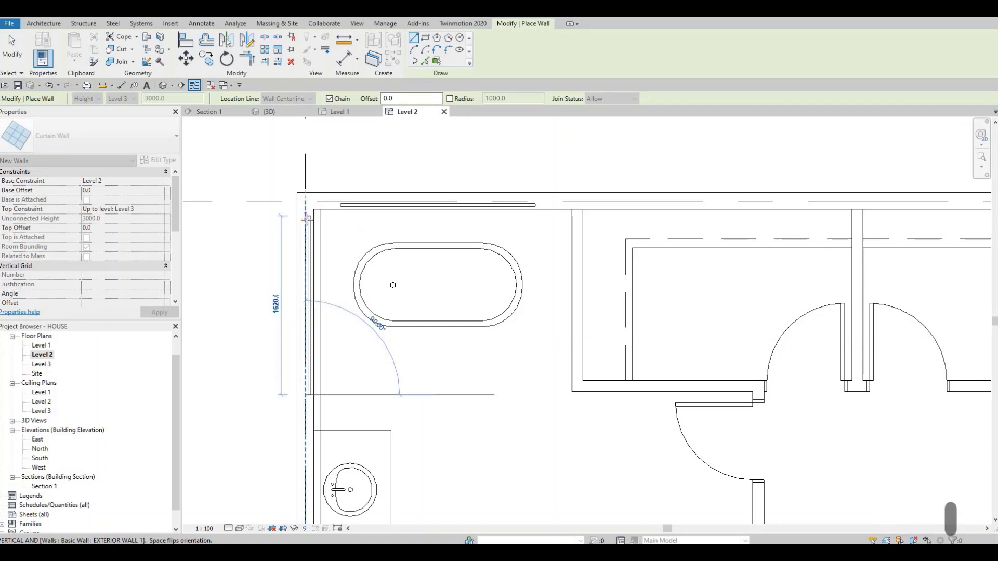
pyautogui.click(305, 221)
pyautogui.press('Escape')
pyautogui.press('Escape')
pyautogui.press('Escape')
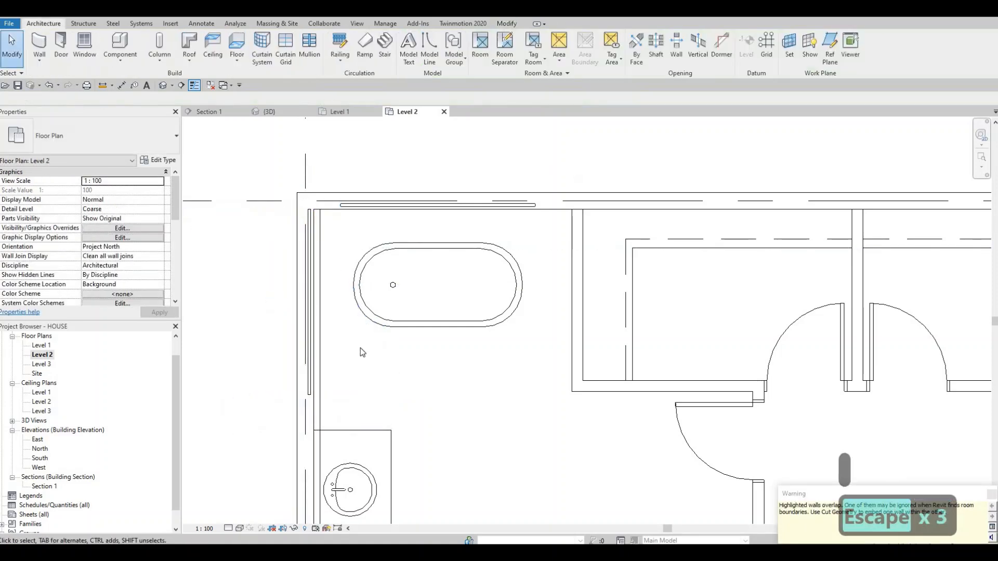
# - Edit the Level 2 floor boundary, aligning its west sketch line with the inner face of the west exterior wall, and finish the sketch
pyautogui.scroll(2, 363, 337)
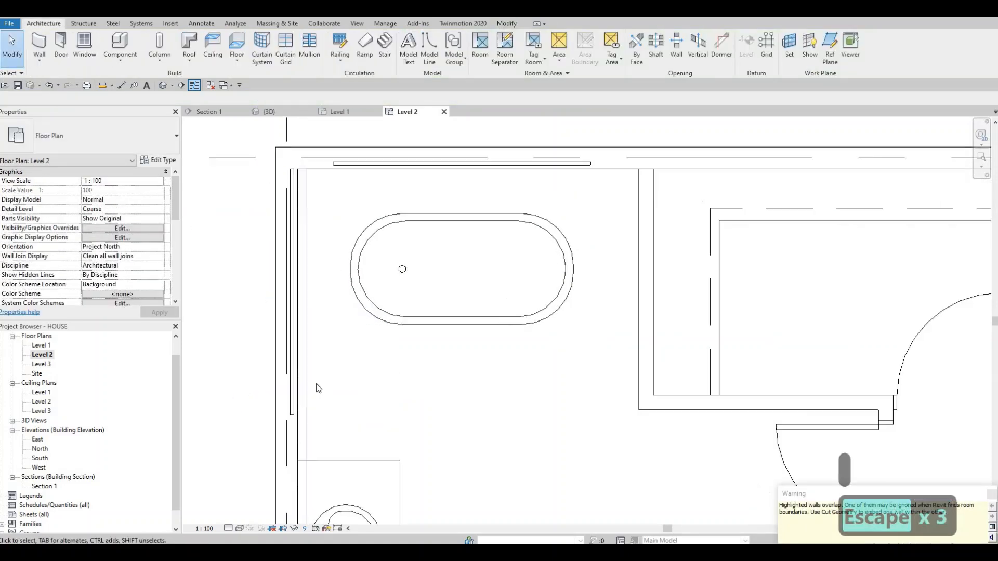
pyautogui.click(313, 357)
pyautogui.scroll(-2, 327, 360)
pyautogui.scroll(-5, 363, 309)
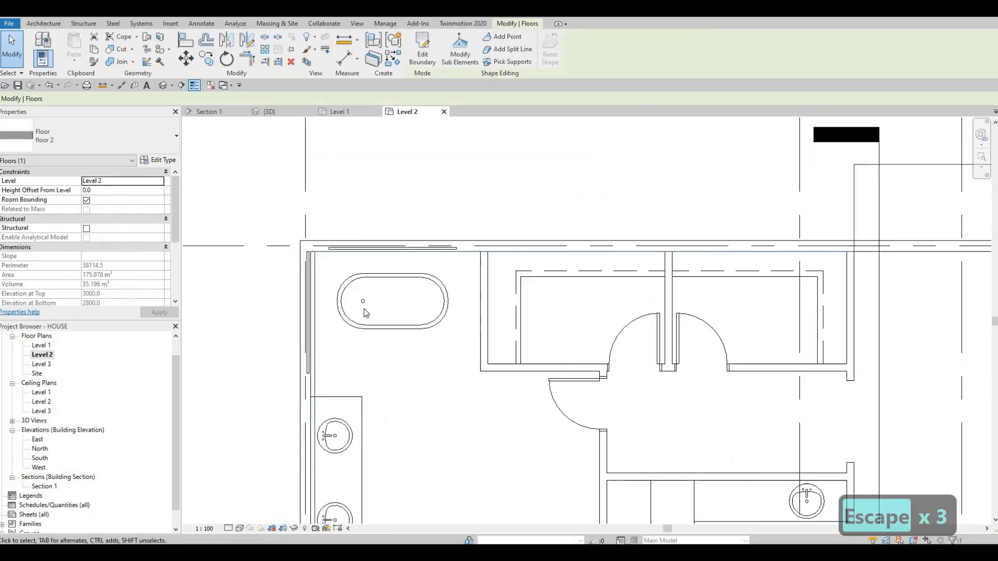
pyautogui.moveTo(426, 312); pyautogui.dragTo(426, 307, button='middle')
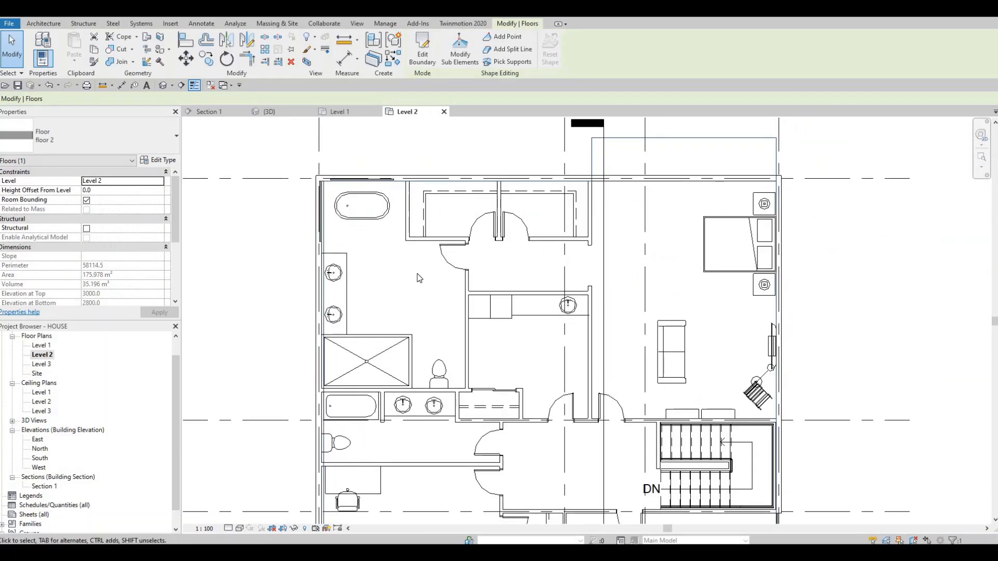
pyautogui.moveTo(347, 390); pyautogui.dragTo(367, 332, button='middle')
pyautogui.moveTo(340, 489); pyautogui.dragTo(362, 343, button='middle')
pyautogui.scroll(6, 363, 459)
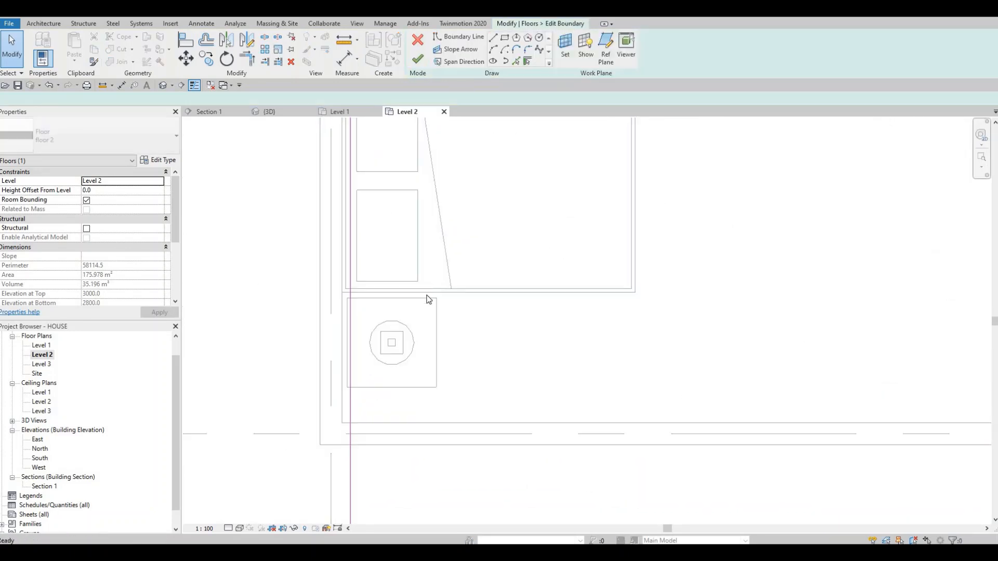
pyautogui.press('a')
pyautogui.press('l')
pyautogui.click(341, 384)
pyautogui.click(349, 382)
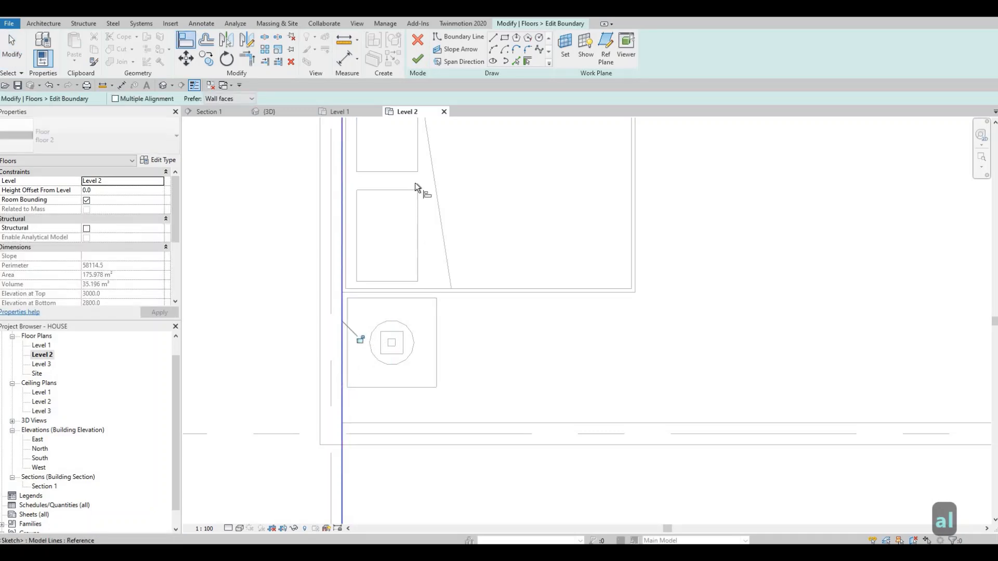
pyautogui.scroll(-1, 361, 344)
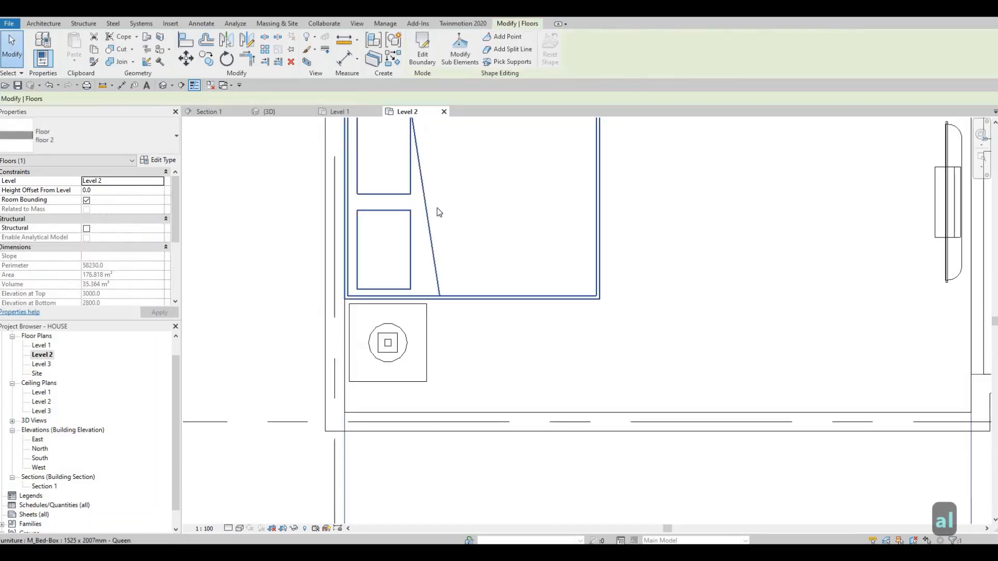
pyautogui.scroll(-6, 413, 195)
pyautogui.press('Escape')
# - Examine the west side of the Level 2 floor plan from the southwest bedroom up to the main bathroom
pyautogui.moveTo(360, 319); pyautogui.dragTo(322, 360, button='middle')
pyautogui.scroll(-3, 385, 336)
pyautogui.moveTo(438, 349)
pyautogui.mouseDown(button='middle')
pyautogui.moveTo(378, 388)
pyautogui.moveTo(432, 387)
pyautogui.mouseUp(button='middle')
pyautogui.scroll(1, 377, 388)
pyautogui.scroll(-3, 460, 341)
pyautogui.scroll(-2, 457, 312)
pyautogui.moveTo(457, 311); pyautogui.dragTo(421, 381, button='middle')
pyautogui.moveTo(362, 257)
pyautogui.mouseDown(button='middle')
pyautogui.moveTo(358, 305)
pyautogui.moveTo(360, 250)
pyautogui.mouseUp(button='middle')
pyautogui.scroll(2, 364, 257)
pyautogui.scroll(3, 292, 237)
pyautogui.scroll(4, 289, 256)
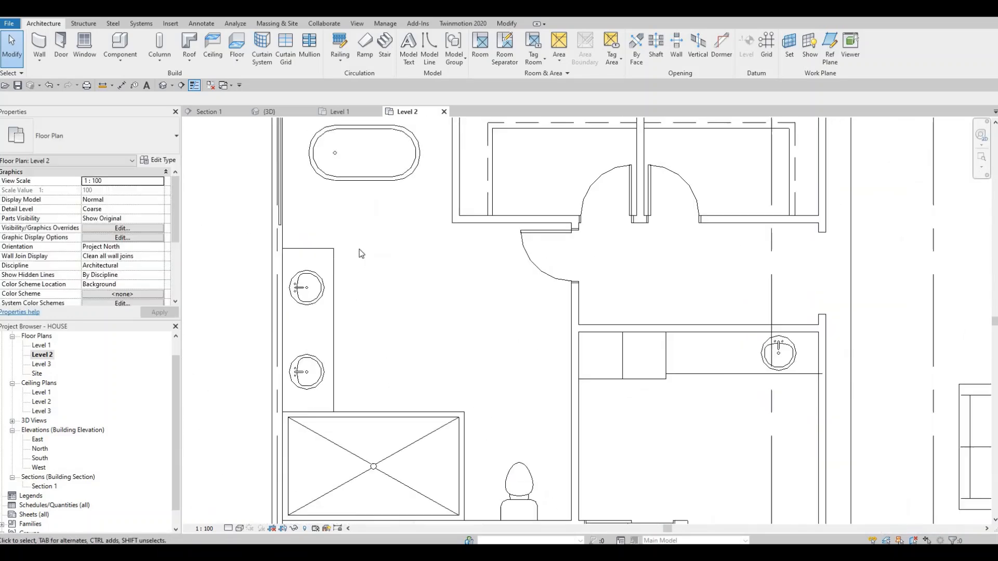
pyautogui.moveTo(365, 312); pyautogui.dragTo(385, 273, button='middle')
pyautogui.scroll(-5, 362, 251)
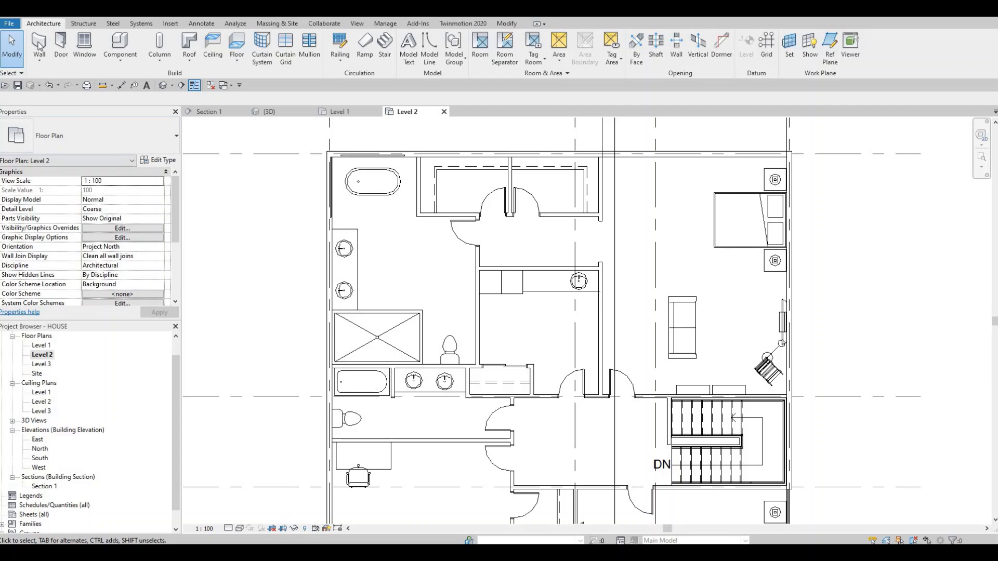
# - Draw a curtain wall about 3400 mm long in the north exterior wall of the northeast bedroom
pyautogui.press('w')
pyautogui.press('a')
pyautogui.scroll(3, 732, 198)
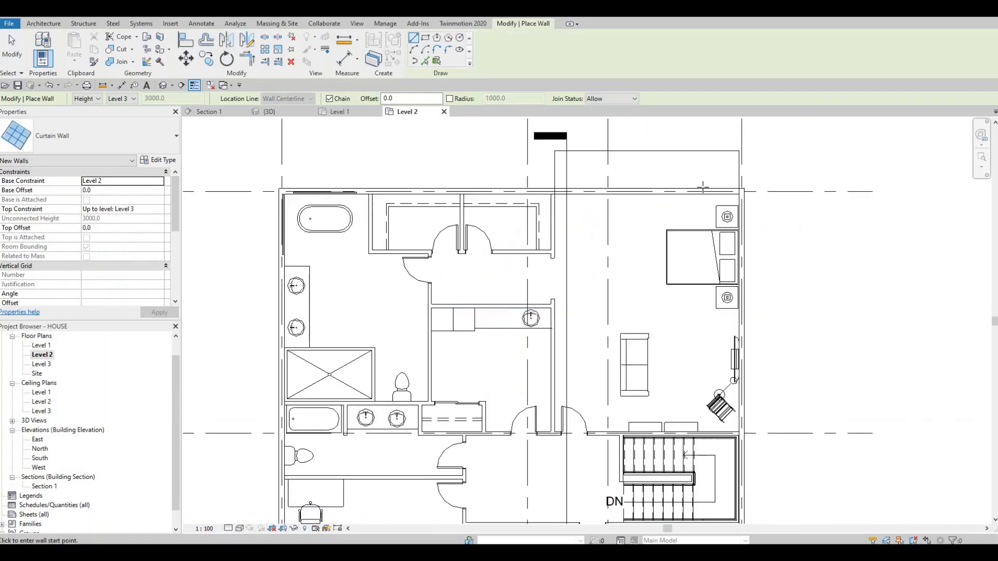
pyautogui.click(730, 192)
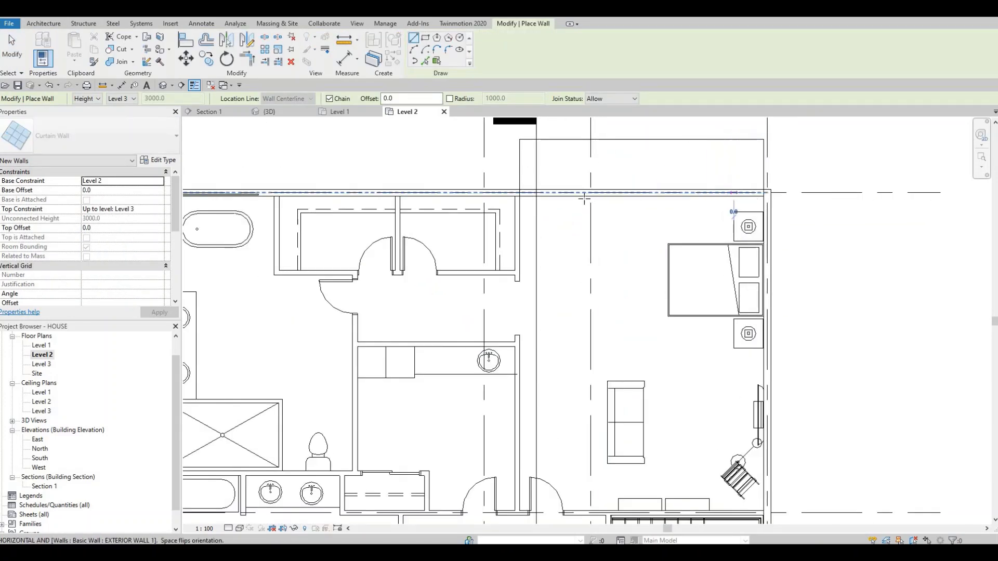
pyautogui.scroll(2, 585, 192)
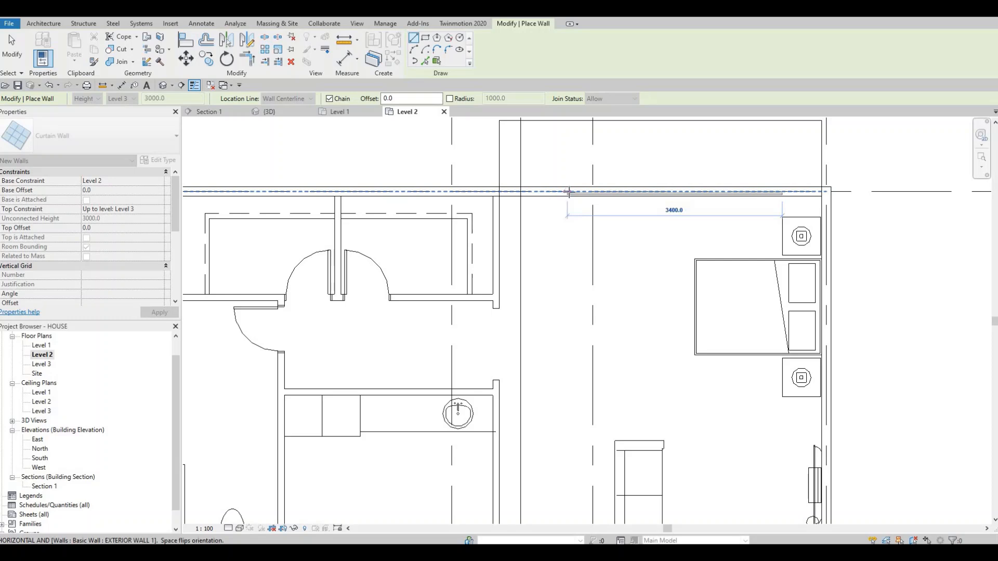
pyautogui.click(567, 191)
pyautogui.press('Escape')
# - Examine the southeast bedroom and how its bed and nightstands sit against the east curtain wall
pyautogui.moveTo(603, 231); pyautogui.dragTo(527, 78, button='middle')
pyautogui.scroll(-1, 603, 282)
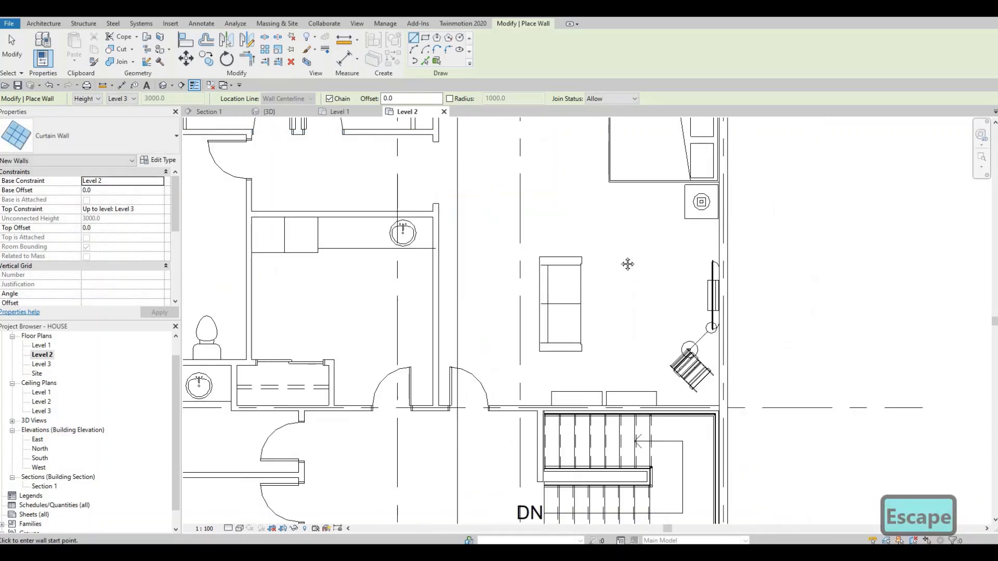
pyautogui.moveTo(627, 265); pyautogui.dragTo(613, 151, button='middle')
pyautogui.scroll(-1, 603, 308)
pyautogui.scroll(-2, 625, 359)
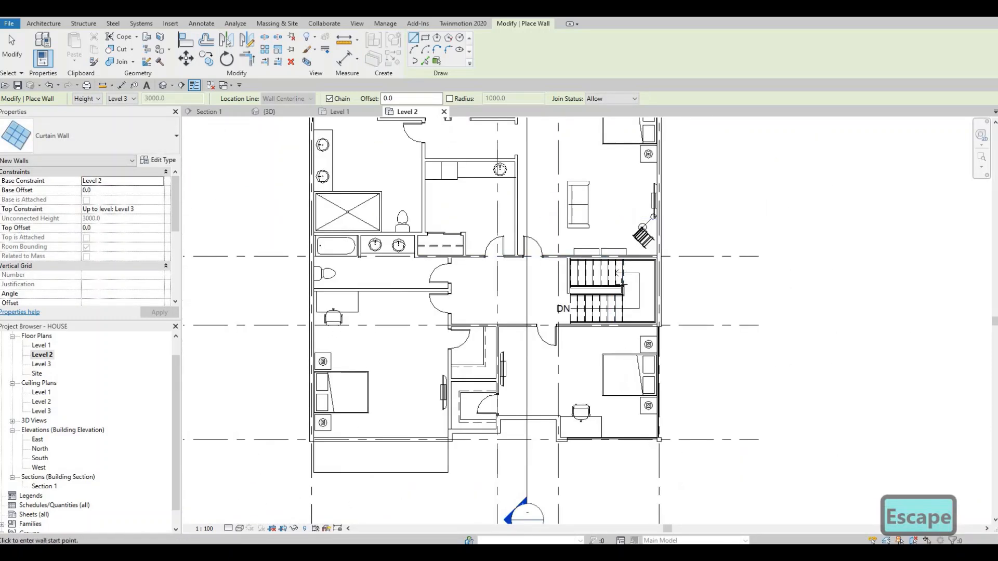
pyautogui.moveTo(614, 378); pyautogui.dragTo(609, 309, button='middle')
pyautogui.scroll(5, 617, 379)
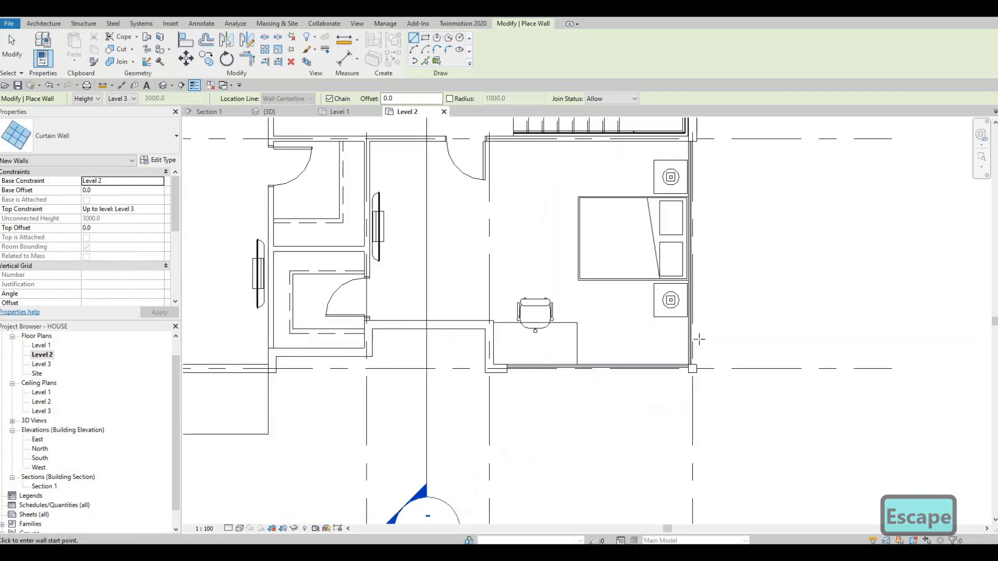
pyautogui.scroll(1, 551, 372)
pyautogui.scroll(-1, 686, 345)
pyautogui.moveTo(657, 346); pyautogui.dragTo(670, 316, button='middle')
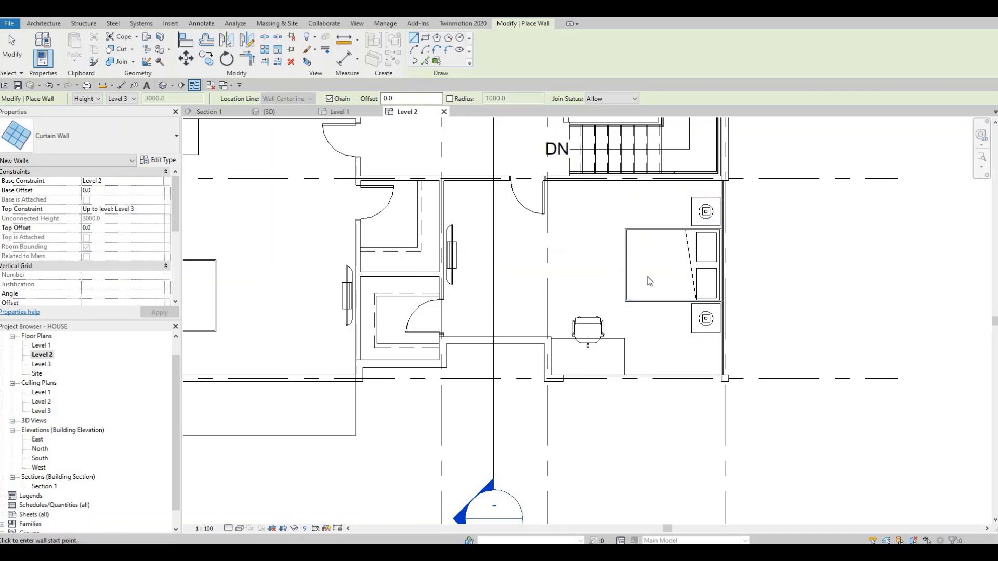
pyautogui.scroll(2, 649, 281)
# - End wall placement and rotate the southeast bedroom's bed, nightstands and lamps together by 90 degrees
pyautogui.press('Escape')
pyautogui.press('Escape')
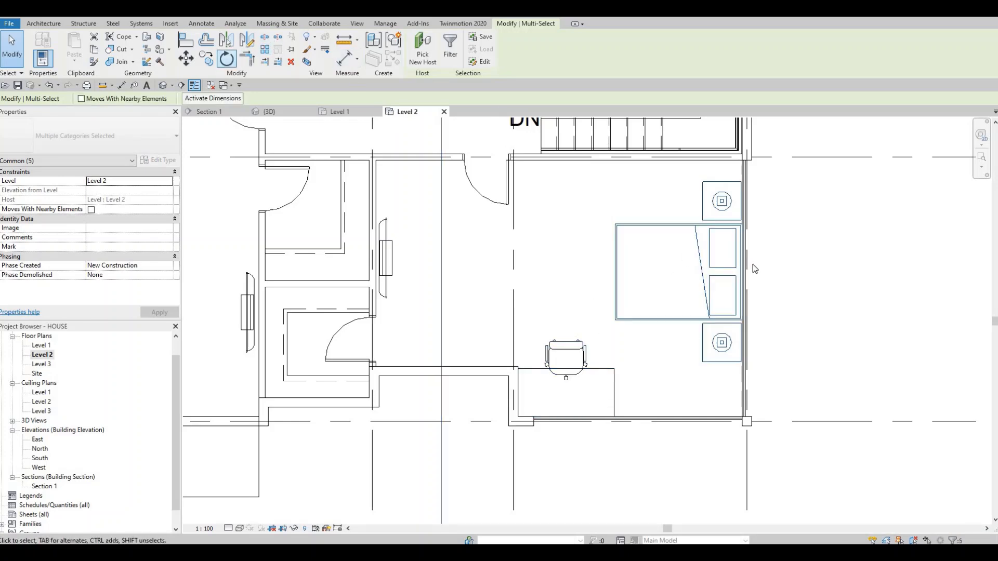
pyautogui.press('r')
pyautogui.press('o')
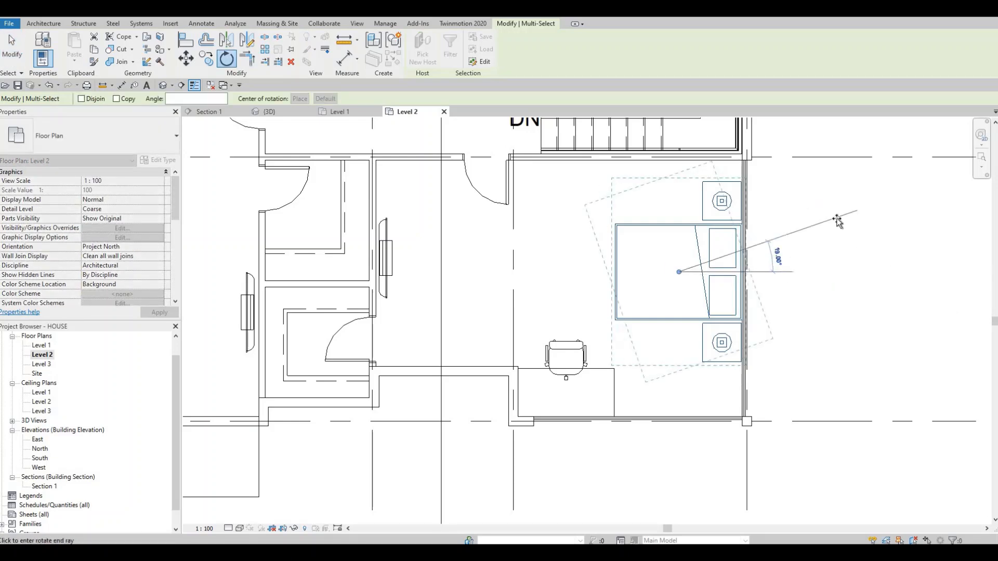
pyautogui.write('90')
pyautogui.press('Return')
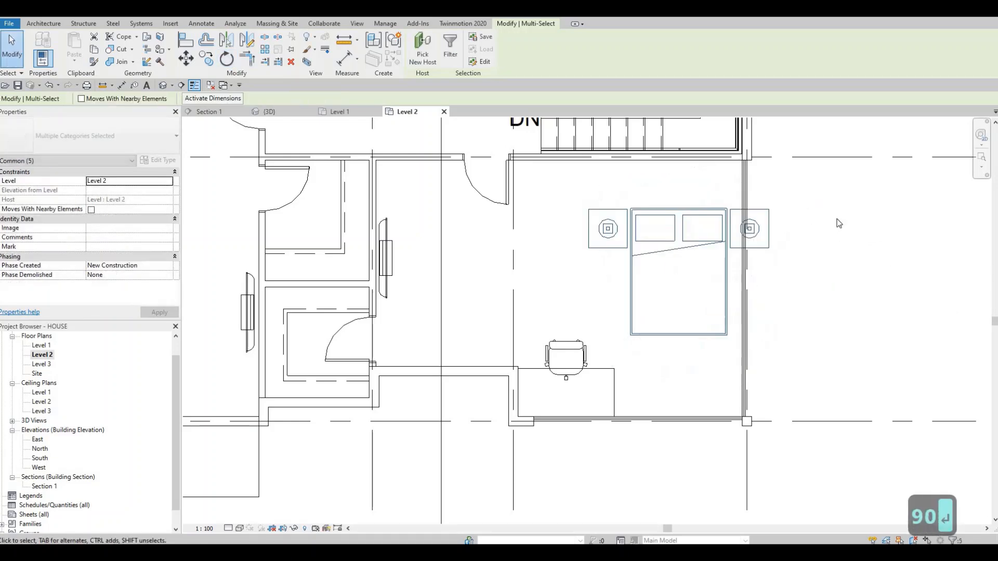
# - Move the rotated bed group west, clear of the east curtain wall, and north against the southeast bedroom's north wall
pyautogui.hotkey('shift', 'Left')
pyautogui.hotkey('shift', 'Left')
pyautogui.hotkey('shift', 'Left')
pyautogui.hotkey('shift', 'Left')
pyautogui.hotkey('shift', 'Left')
pyautogui.hotkey('shift', 'Left')
pyautogui.hotkey('shift', 'Left')
pyautogui.hotkey('shift', 'Left')
pyautogui.hotkey('shift', 'Left')
pyautogui.hotkey('shift', 'Left')
pyautogui.hotkey('shift', 'Left')
pyautogui.hotkey('shift', 'Left')
pyautogui.hotkey('shift', 'Left')
pyautogui.hotkey('shift', 'Left')
pyautogui.hotkey('shift', 'Left')
pyautogui.hotkey('shift', 'Left')
pyautogui.hotkey('shift', 'Left')
pyautogui.hotkey('shift', 'Left')
pyautogui.hotkey('shift', 'Left')
pyautogui.hotkey('shift', 'Left')
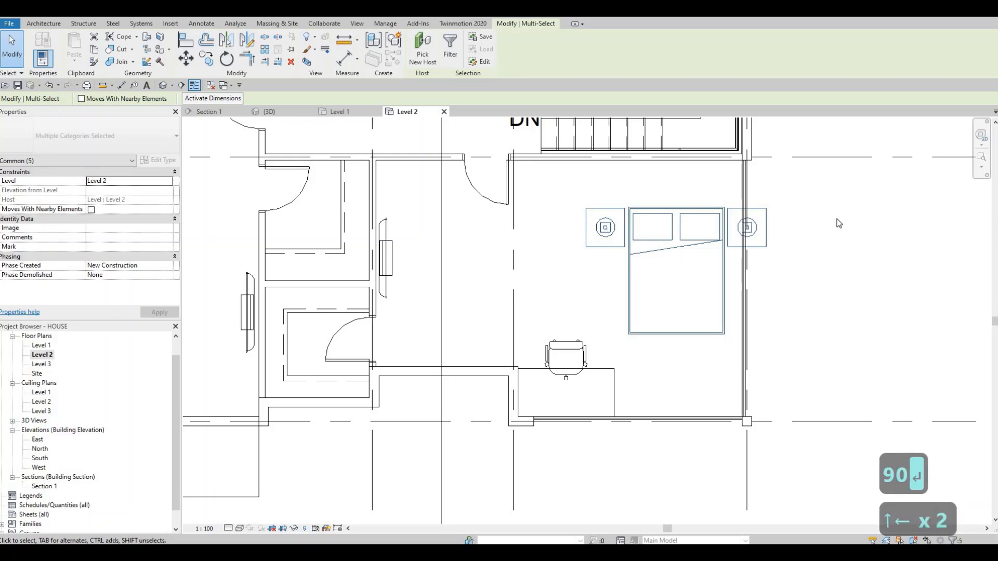
pyautogui.hotkey('shift', 'Left')
pyautogui.hotkey('shift', 'Left')
pyautogui.hotkey('shift', 'Left')
pyautogui.hotkey('shift', 'Left')
pyautogui.hotkey('shift', 'Left')
pyautogui.hotkey('shift', 'Left')
pyautogui.hotkey('shift', 'Left')
pyautogui.hotkey('shift', 'Left')
pyautogui.hotkey('shift', 'Left')
pyautogui.hotkey('shift', 'Left')
pyautogui.hotkey('shift', 'Left')
pyautogui.hotkey('shift', 'Left')
pyautogui.hotkey('shift', 'Left')
pyautogui.hotkey('shift', 'Left')
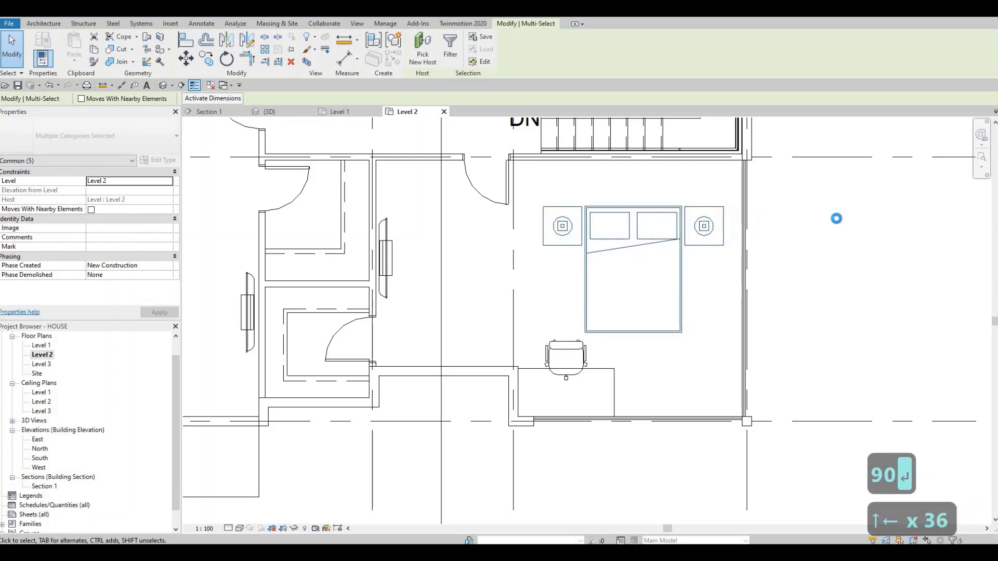
pyautogui.hotkey('shift', 'Up')
pyautogui.hotkey('shift', 'Up')
pyautogui.hotkey('shift', 'Up')
pyautogui.hotkey('shift', 'Up')
pyautogui.hotkey('shift', 'Up')
pyautogui.hotkey('shift', 'Up')
pyautogui.hotkey('shift', 'Up')
pyautogui.hotkey('shift', 'Up')
pyautogui.hotkey('shift', 'Up')
pyautogui.hotkey('shift', 'Up')
pyautogui.hotkey('shift', 'Up')
pyautogui.hotkey('shift', 'Up')
pyautogui.hotkey('shift', 'Up')
pyautogui.hotkey('shift', 'Up')
pyautogui.hotkey('shift', 'Up')
pyautogui.hotkey('shift', 'Up')
pyautogui.hotkey('shift', 'Up')
pyautogui.hotkey('shift', 'Up')
pyautogui.hotkey('shift', 'Up')
pyautogui.hotkey('shift', 'Up')
pyautogui.hotkey('shift', 'Up')
pyautogui.hotkey('shift', 'Up')
pyautogui.hotkey('shift', 'Up')
pyautogui.hotkey('shift', 'Up')
pyautogui.hotkey('shift', 'Up')
pyautogui.hotkey('shift', 'Up')
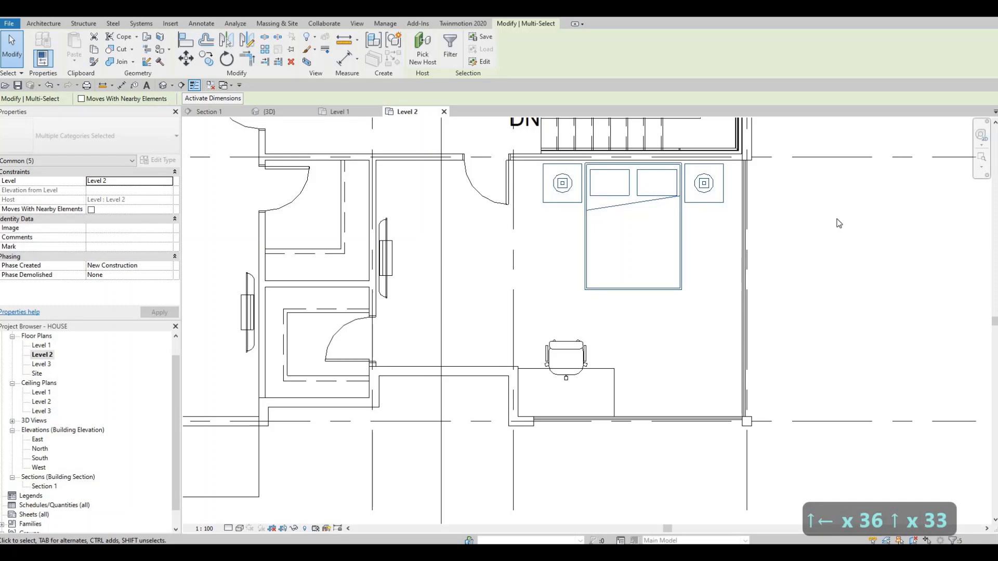
pyautogui.press('Up')
pyautogui.press('Up')
pyautogui.press('Up')
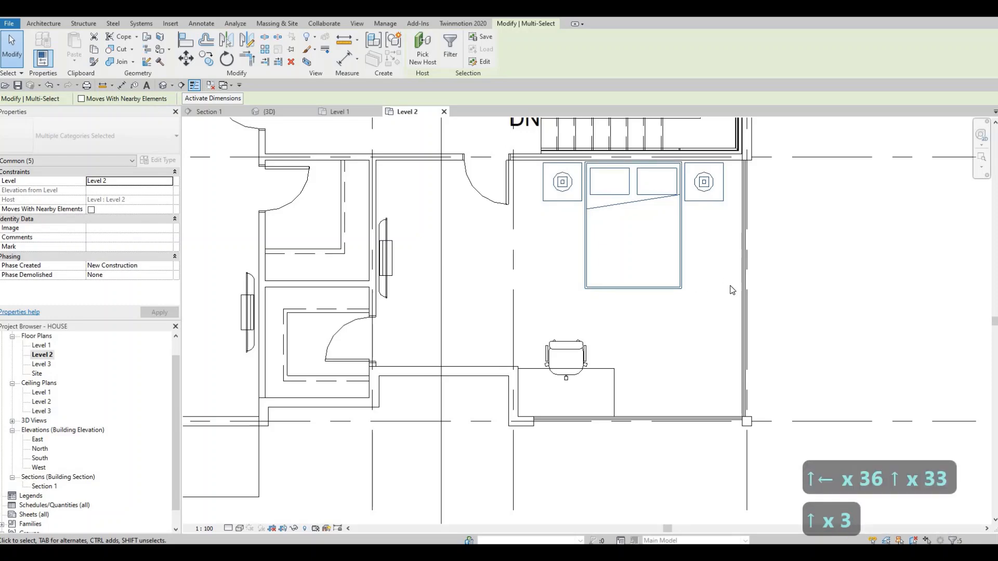
# - Draw a curtain wall about 1400 mm long in the recessed south exterior wall between the closet and the southeast bedroom's desk
pyautogui.scroll(-4, 731, 290)
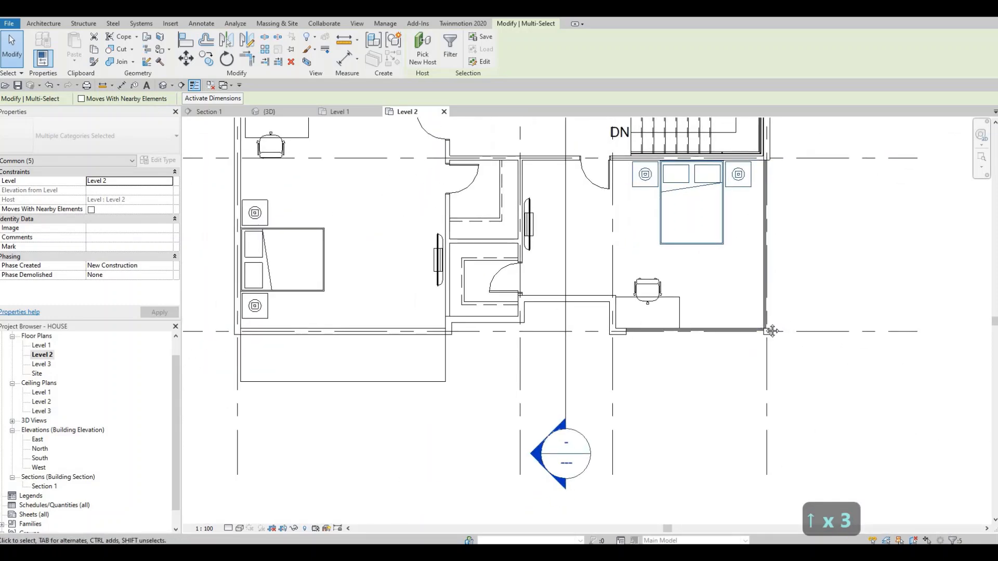
pyautogui.scroll(-2, 793, 279)
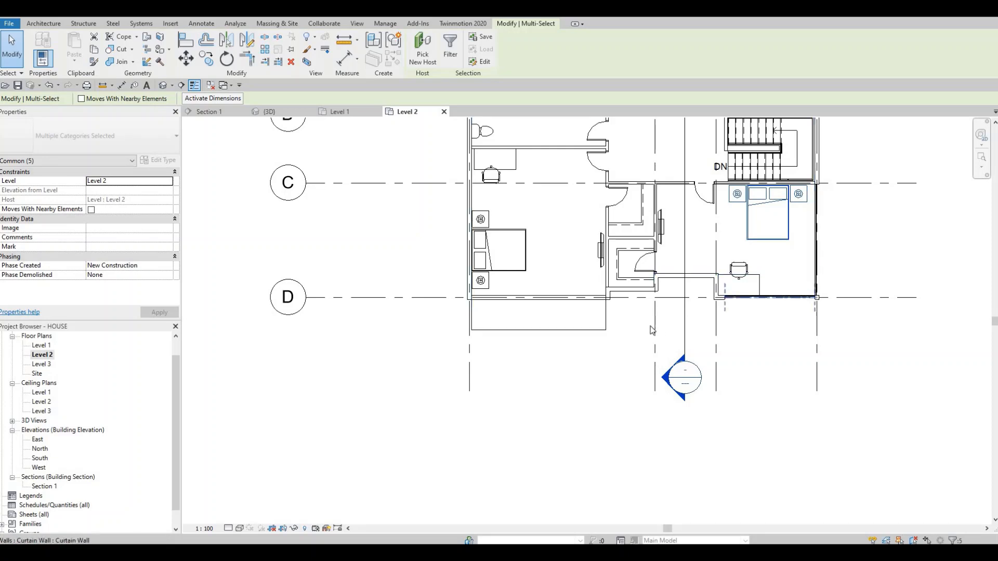
pyautogui.moveTo(654, 290); pyautogui.dragTo(654, 336, button='middle')
pyautogui.scroll(2, 660, 278)
pyautogui.moveTo(596, 348); pyautogui.dragTo(601, 350, button='middle')
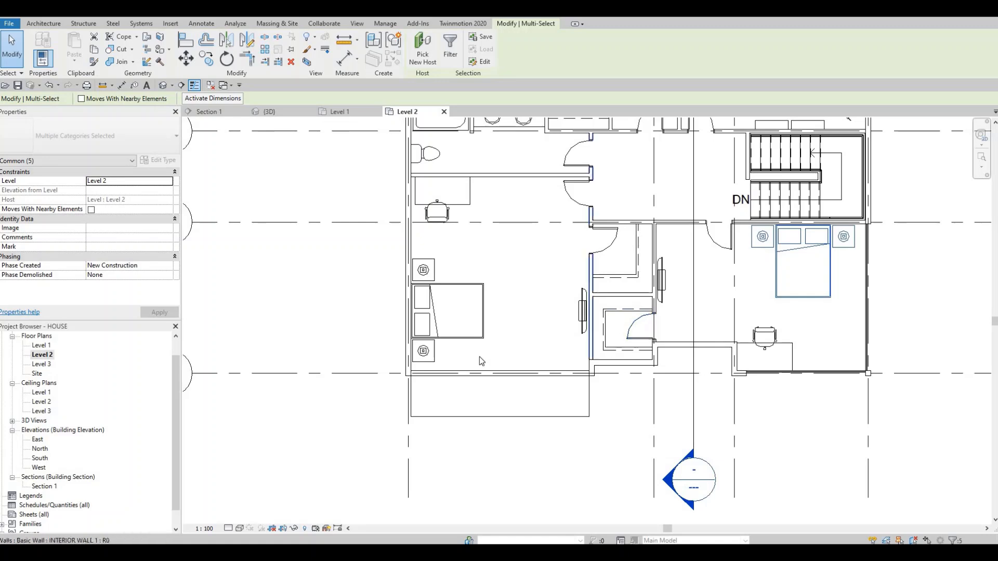
pyautogui.moveTo(449, 371); pyautogui.dragTo(450, 371, button='middle')
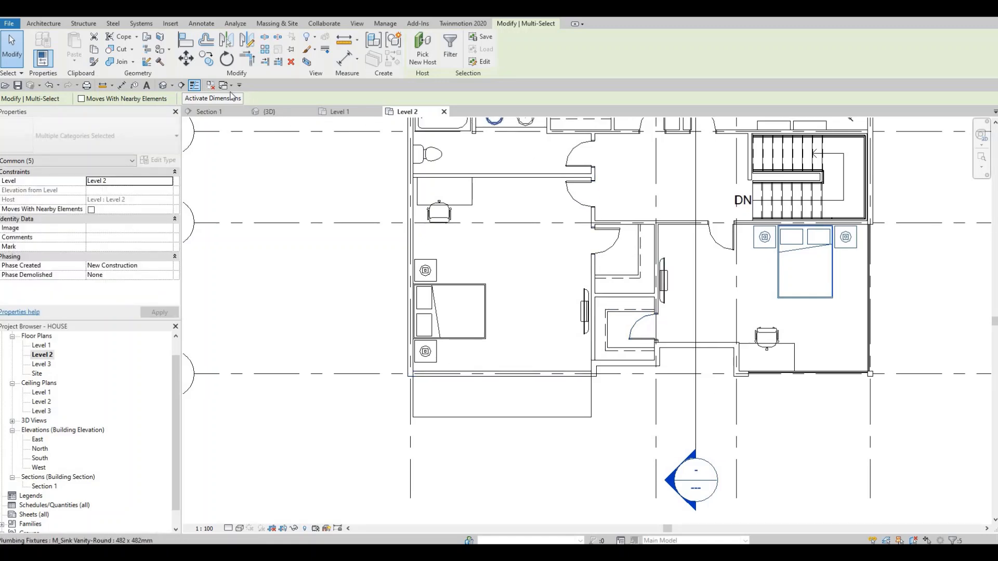
pyautogui.click(44, 24)
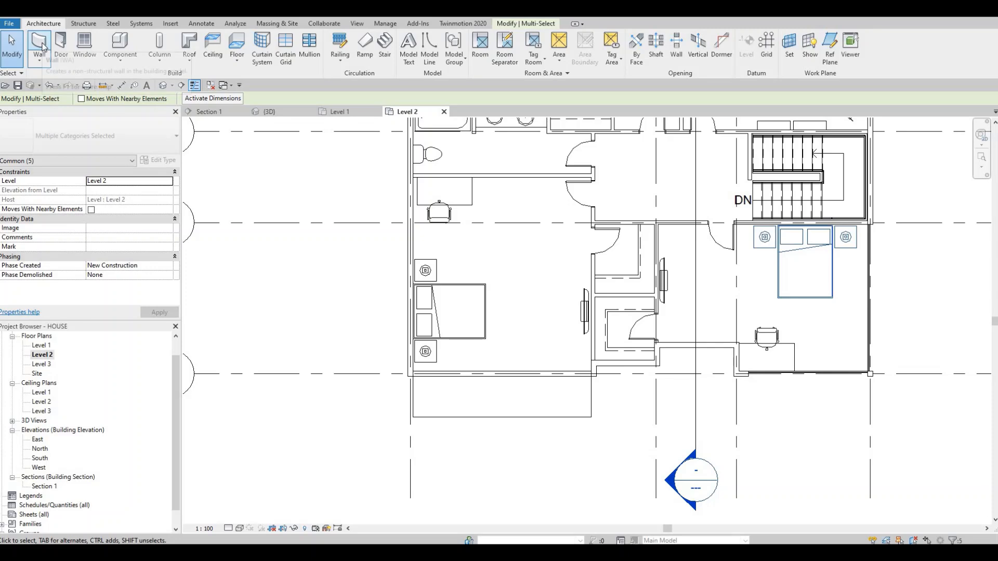
pyautogui.click(40, 46)
pyautogui.scroll(4, 727, 353)
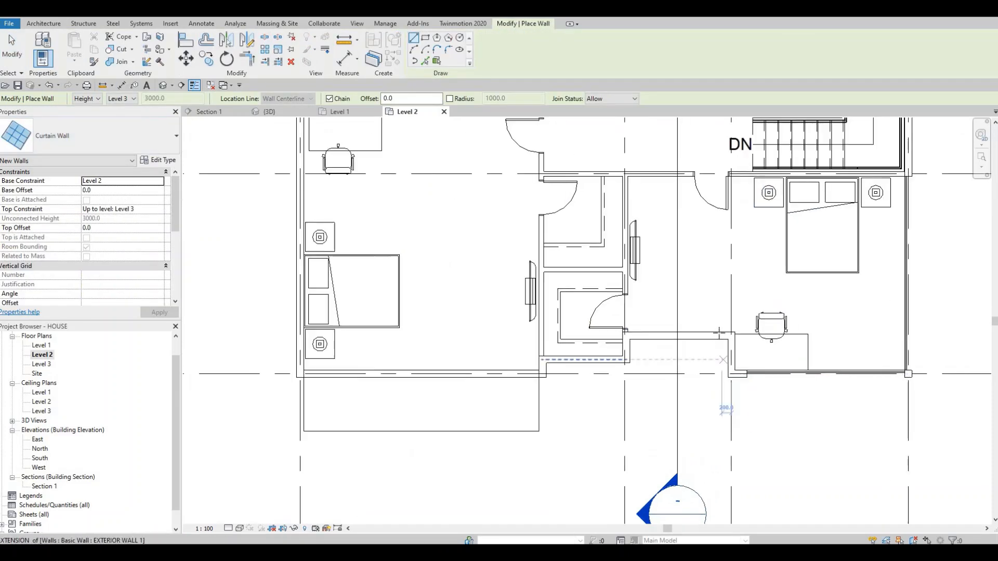
pyautogui.click(582, 319)
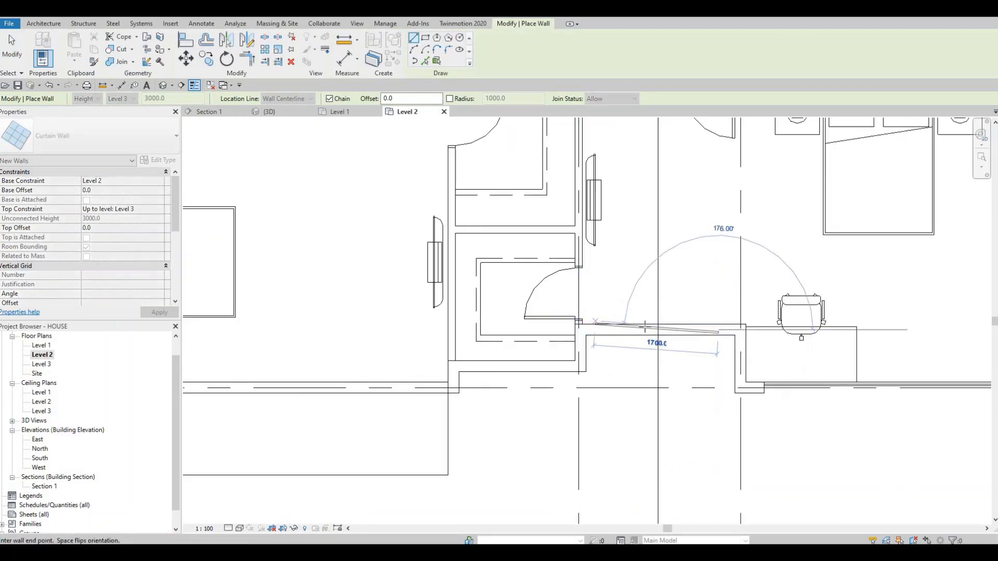
pyautogui.press('Escape')
pyautogui.click(712, 328)
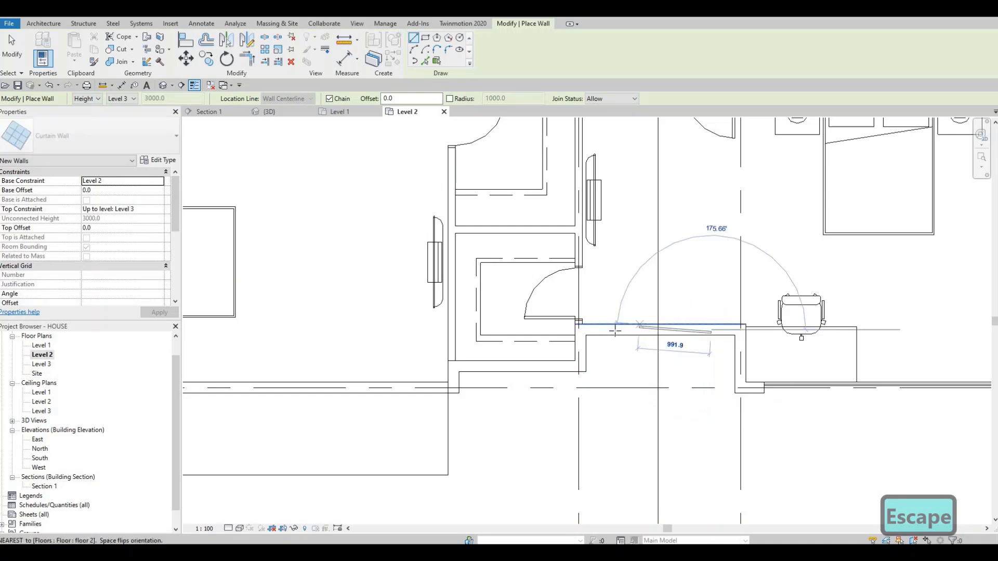
pyautogui.click(616, 329)
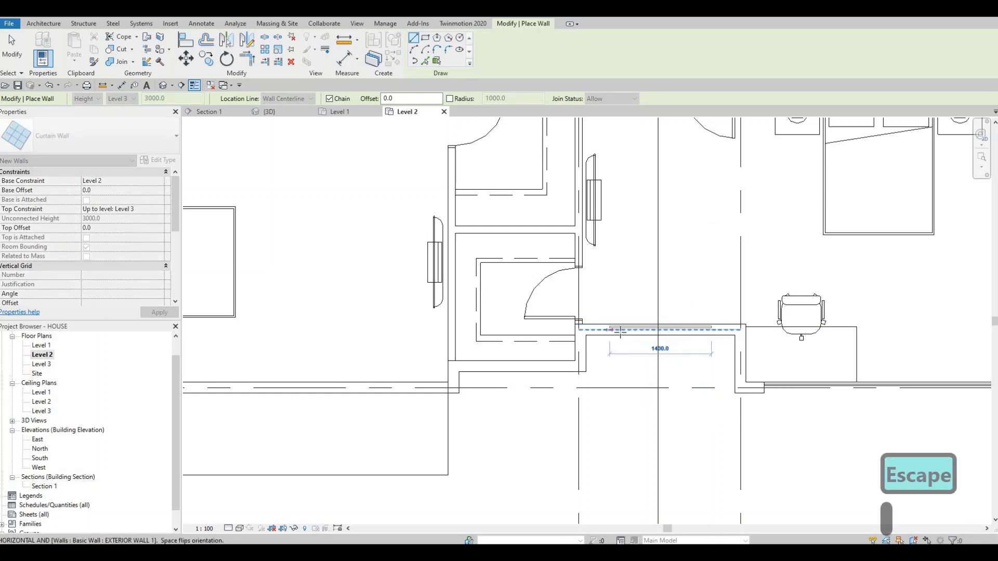
pyautogui.press('Escape')
pyautogui.scroll(-3, 676, 327)
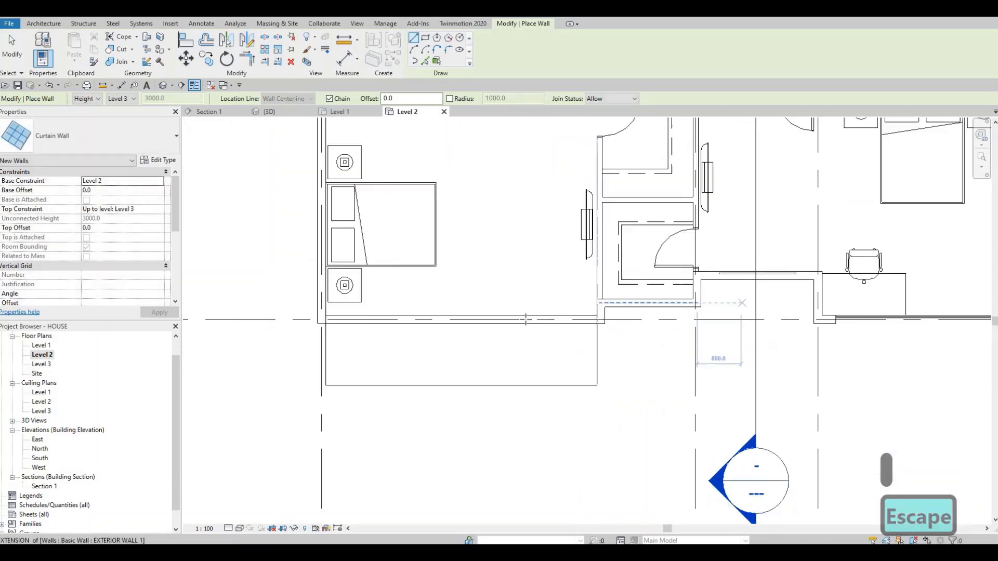
# - Draw a curtain wall about 4000 mm long in the southwest bedroom's south exterior wall, along the balcony
pyautogui.moveTo(573, 322); pyautogui.dragTo(651, 322, button='middle')
pyautogui.scroll(1, 645, 327)
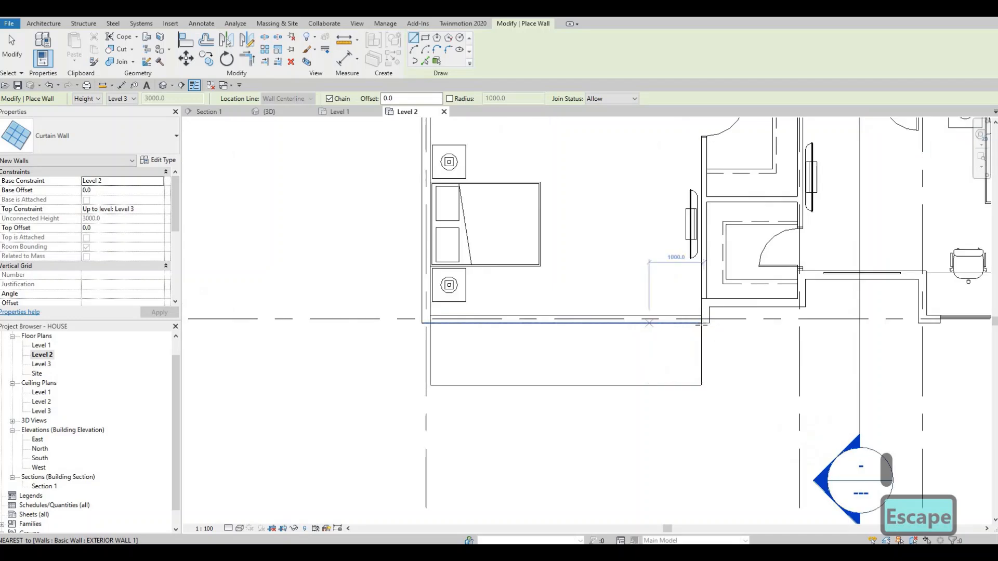
pyautogui.scroll(2, 697, 319)
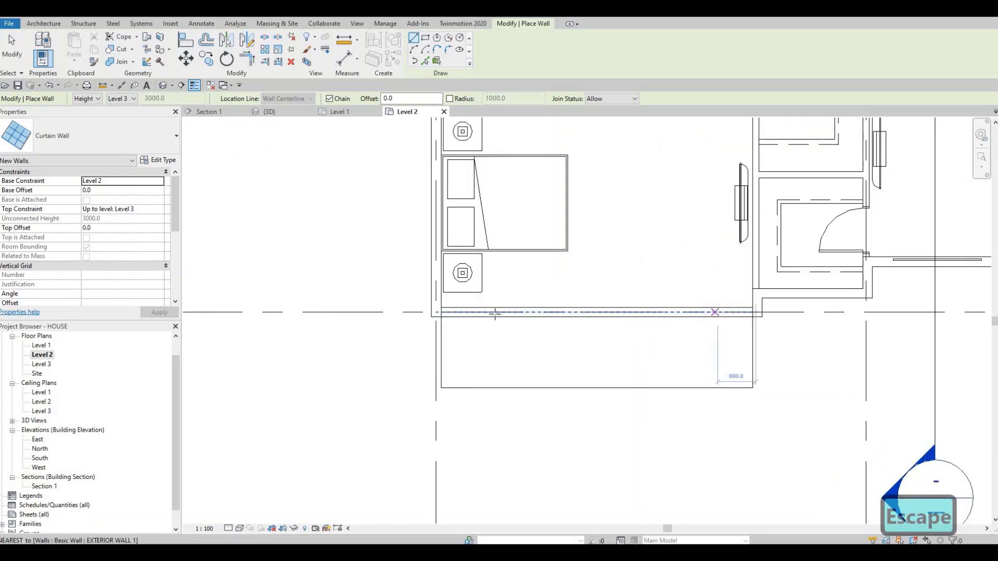
pyautogui.click(464, 312)
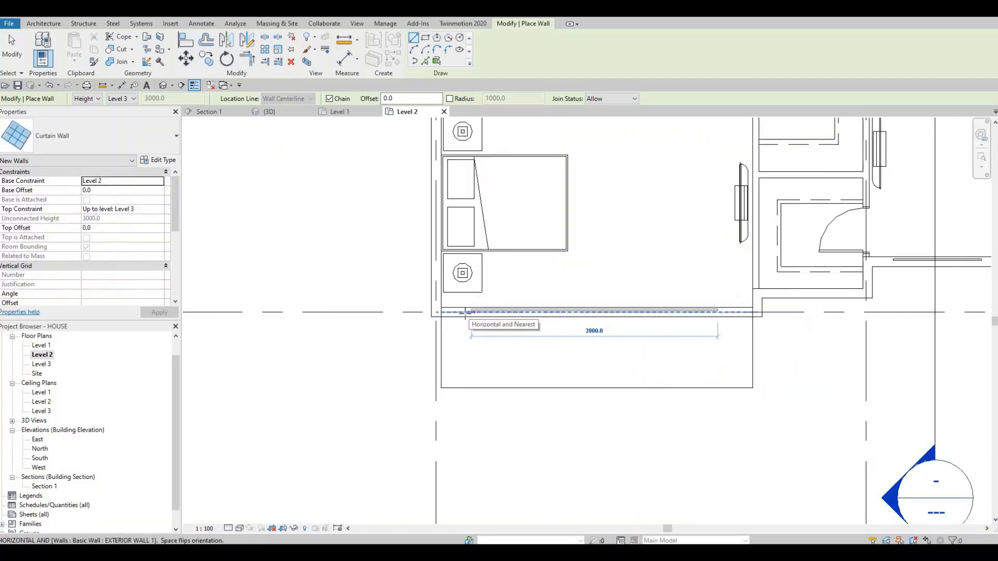
pyautogui.click(721, 310)
pyautogui.press('Escape')
pyautogui.press('Escape')
pyautogui.scroll(-3, 639, 352)
pyautogui.moveTo(727, 359); pyautogui.dragTo(616, 344, button='middle')
pyautogui.press('Escape')
pyautogui.press('Escape')
# - Cut the Level 2 exterior walls where the curtain walls sit in the south, recessed south and north facades
pyautogui.scroll(-1, 620, 346)
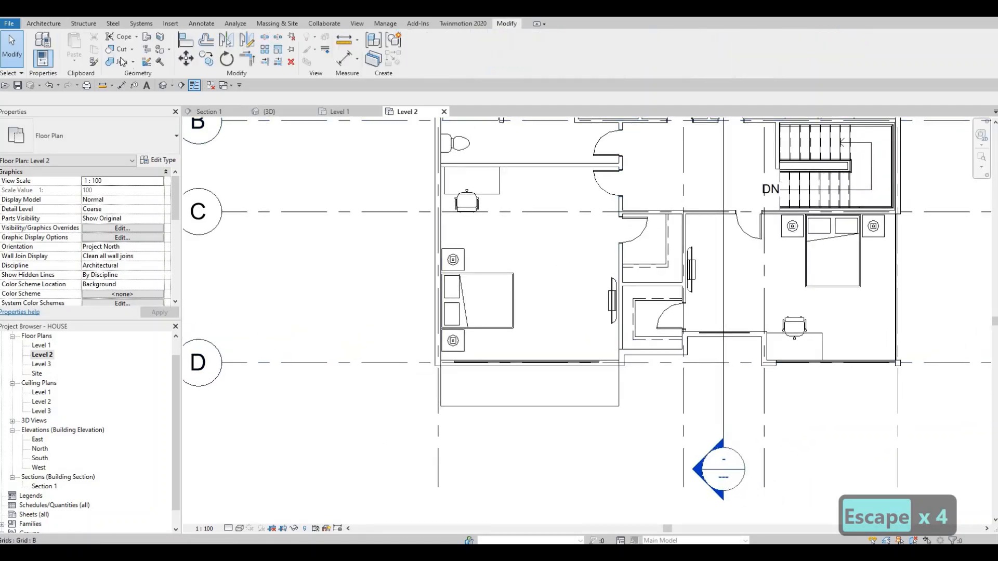
pyautogui.click(123, 50)
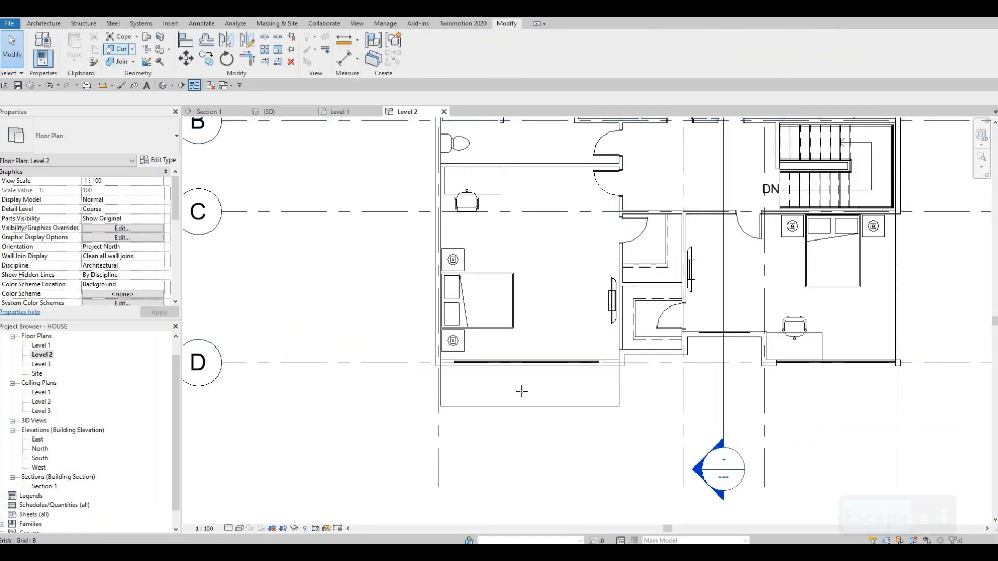
pyautogui.click(560, 366)
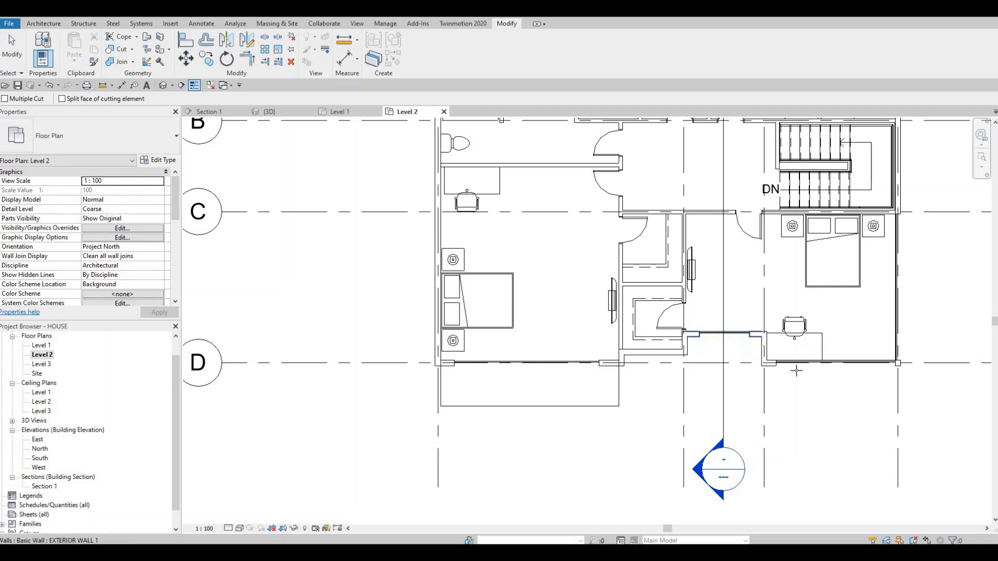
pyautogui.scroll(-3, 793, 349)
pyautogui.moveTo(808, 218); pyautogui.dragTo(776, 365, button='middle')
pyautogui.scroll(1, 826, 179)
pyautogui.moveTo(819, 176); pyautogui.dragTo(817, 218, button='middle')
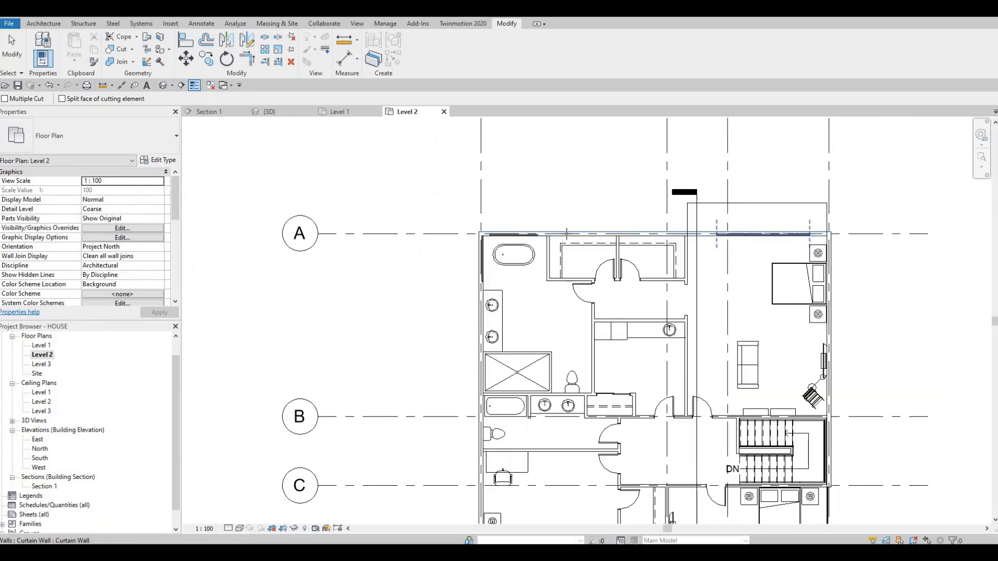
pyautogui.click(525, 233)
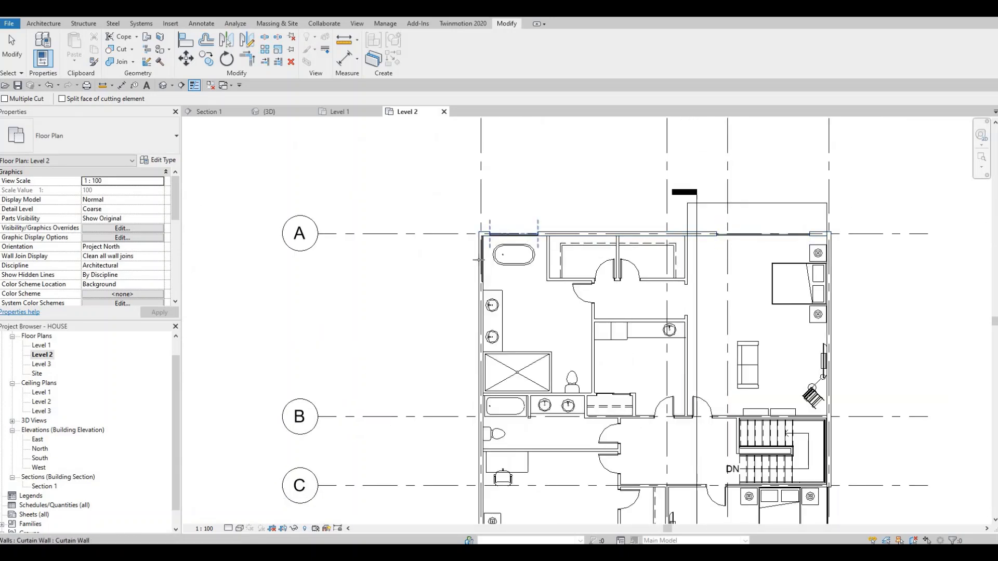
pyautogui.scroll(4, 456, 505)
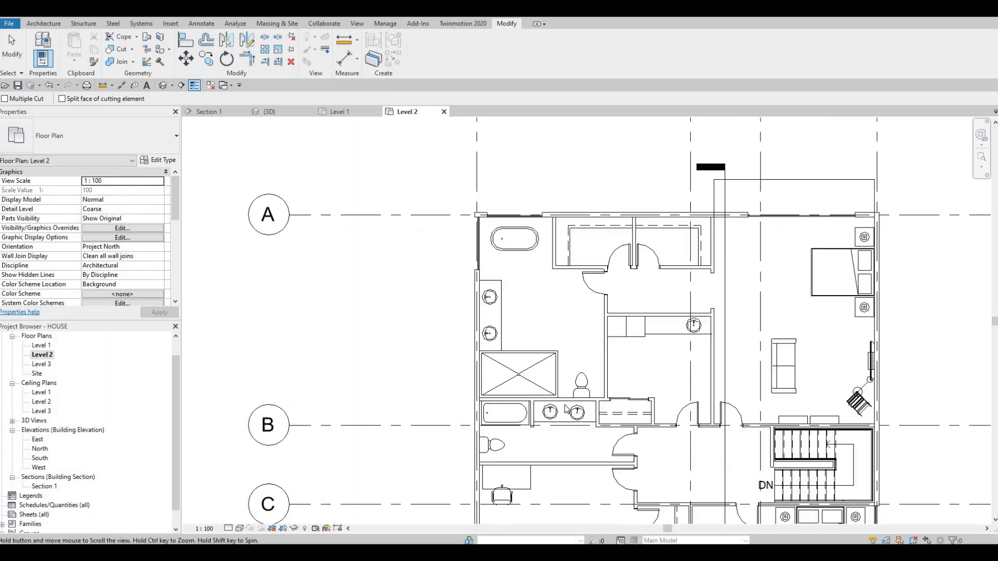
pyautogui.press('Escape')
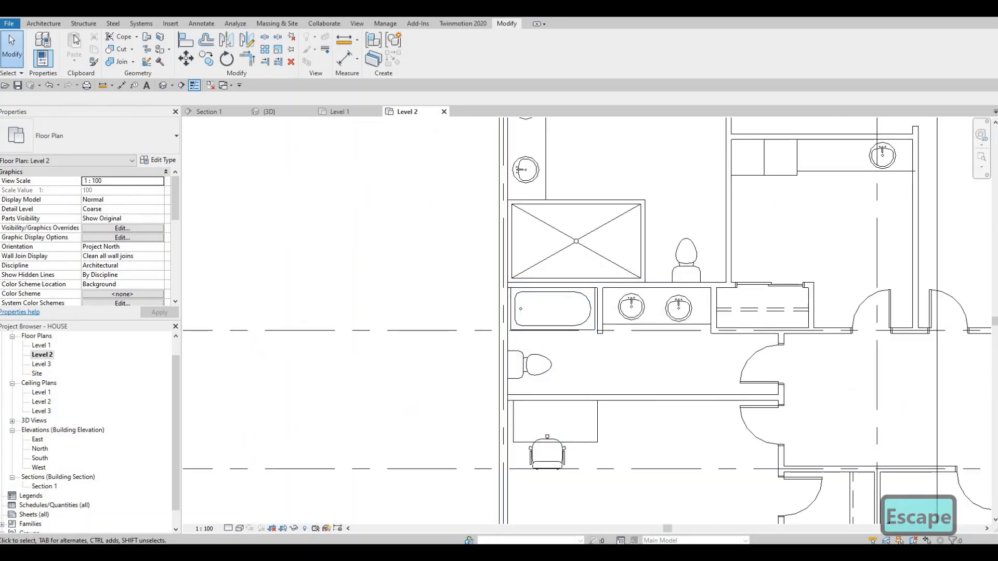
# - Draw a curtain wall about 1000 mm long in the west exterior wall behind the shared bathroom's toilet
pyautogui.click(45, 24)
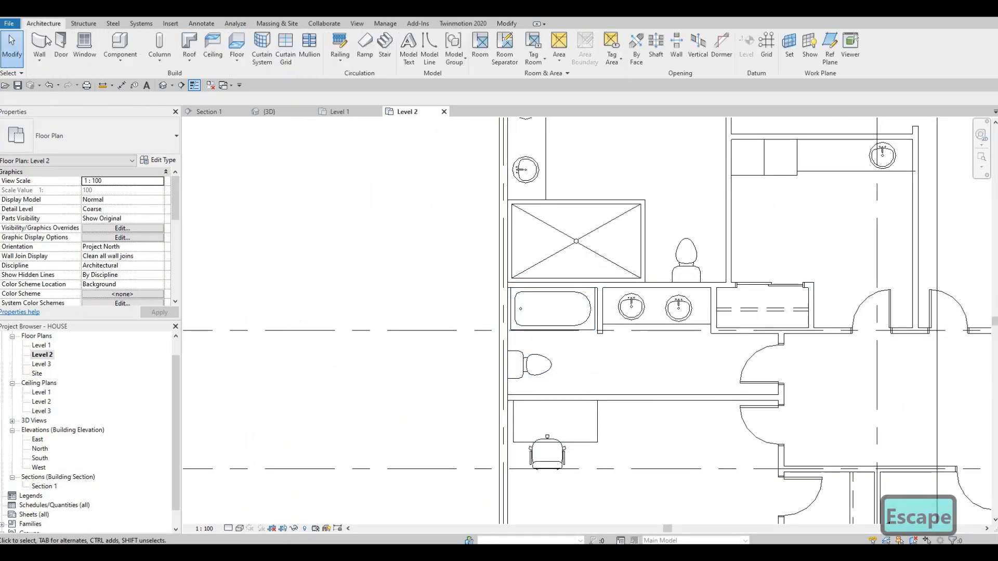
pyautogui.press('w')
pyautogui.press('a')
pyautogui.scroll(2, 470, 207)
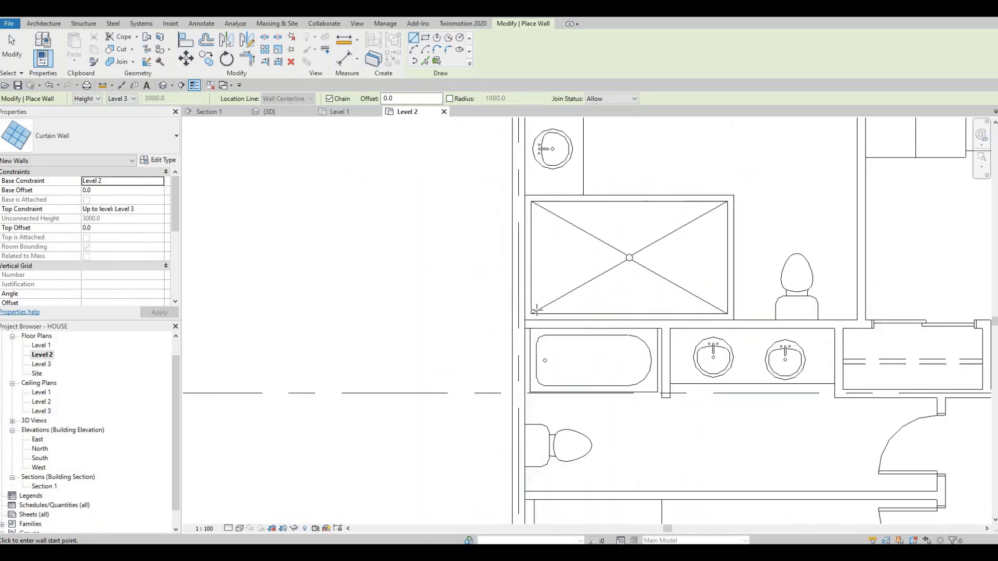
pyautogui.moveTo(518, 365); pyautogui.dragTo(516, 199, button='middle')
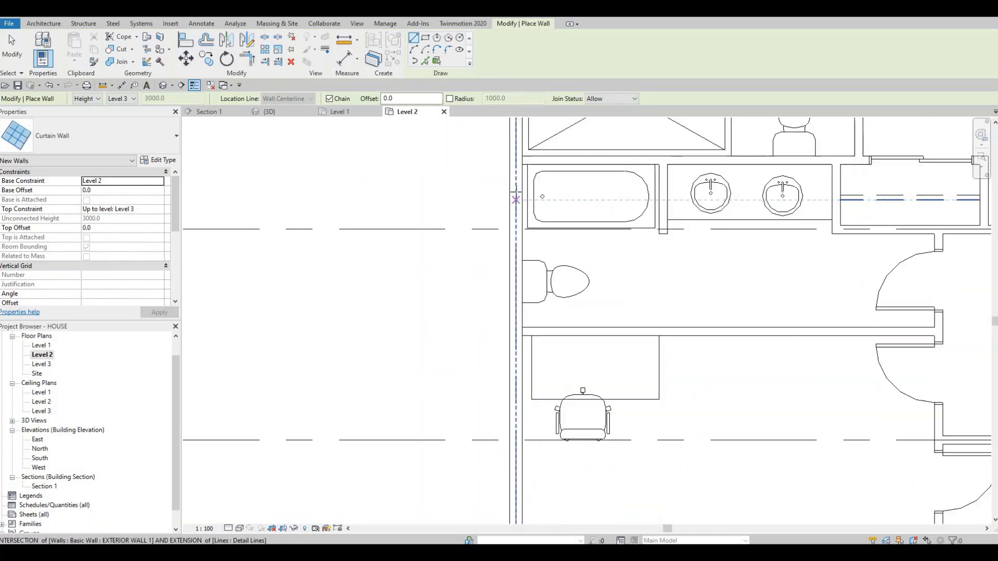
pyautogui.click(512, 235)
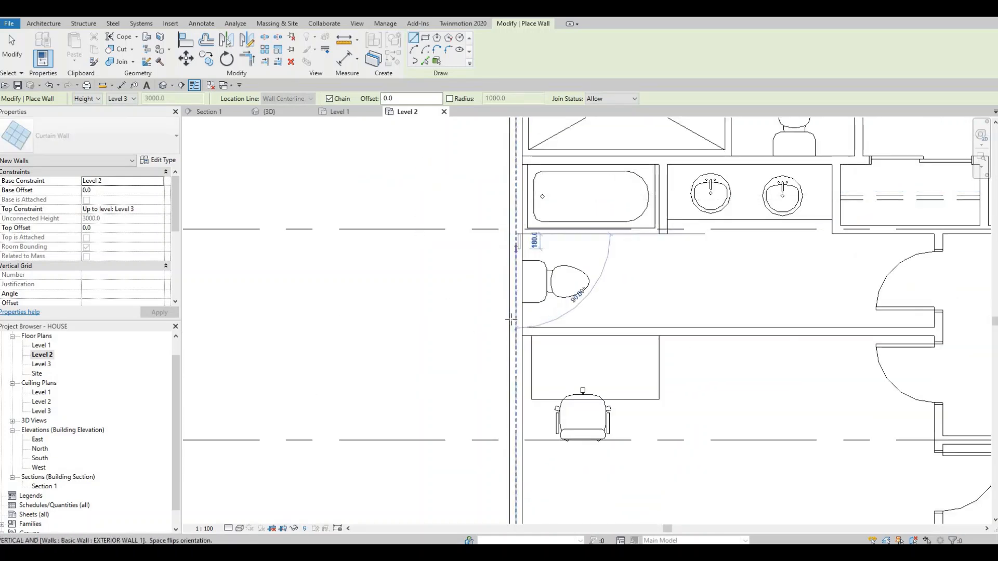
pyautogui.click(516, 317)
pyautogui.press('Escape')
pyautogui.press('Escape')
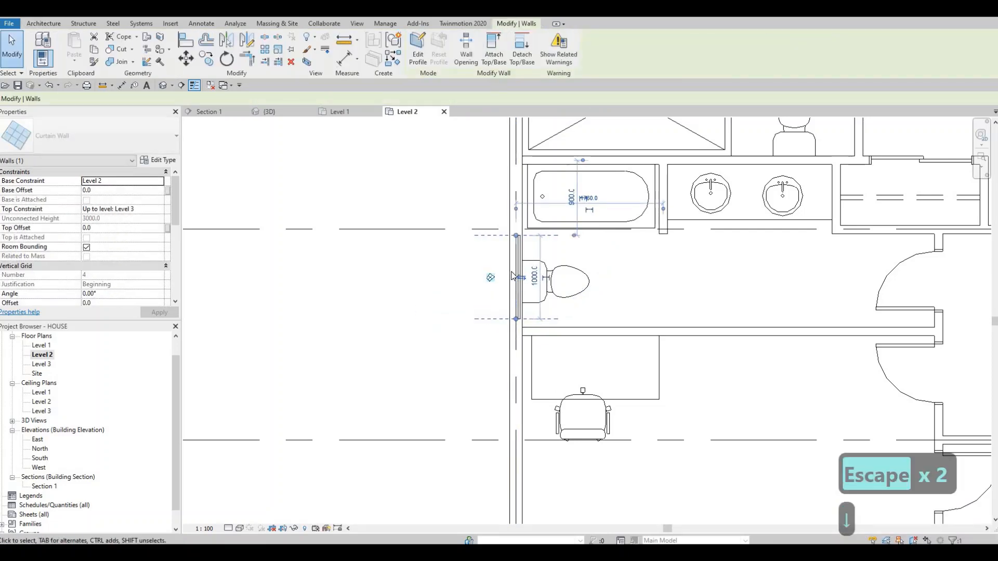
# - Nudge the curtain wall behind the toilet slightly south and cut the west exterior wall around it
pyautogui.press('Down')
pyautogui.press('Down')
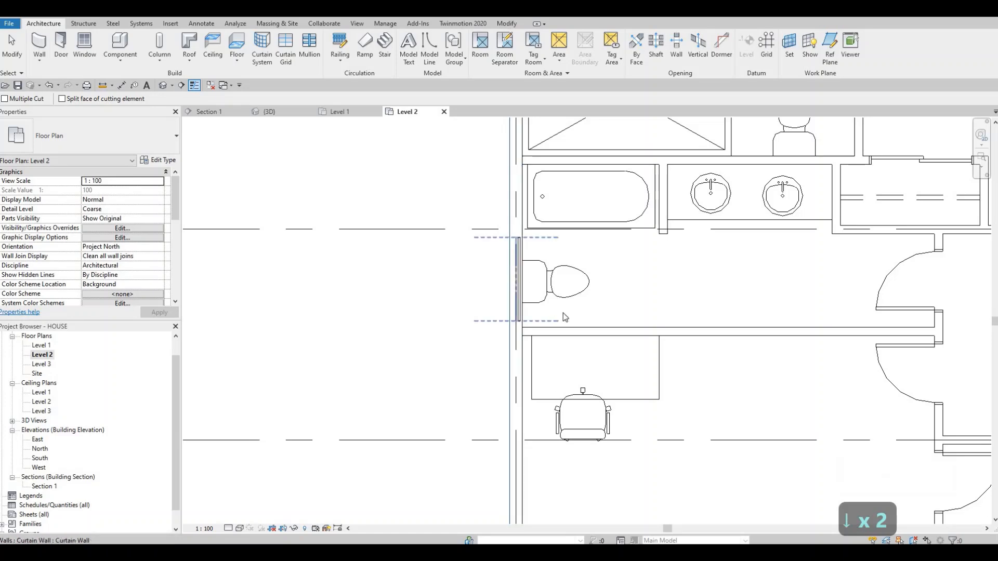
pyautogui.press('Escape')
pyautogui.moveTo(531, 298); pyautogui.dragTo(447, 226, button='middle')
pyautogui.scroll(-3, 447, 226)
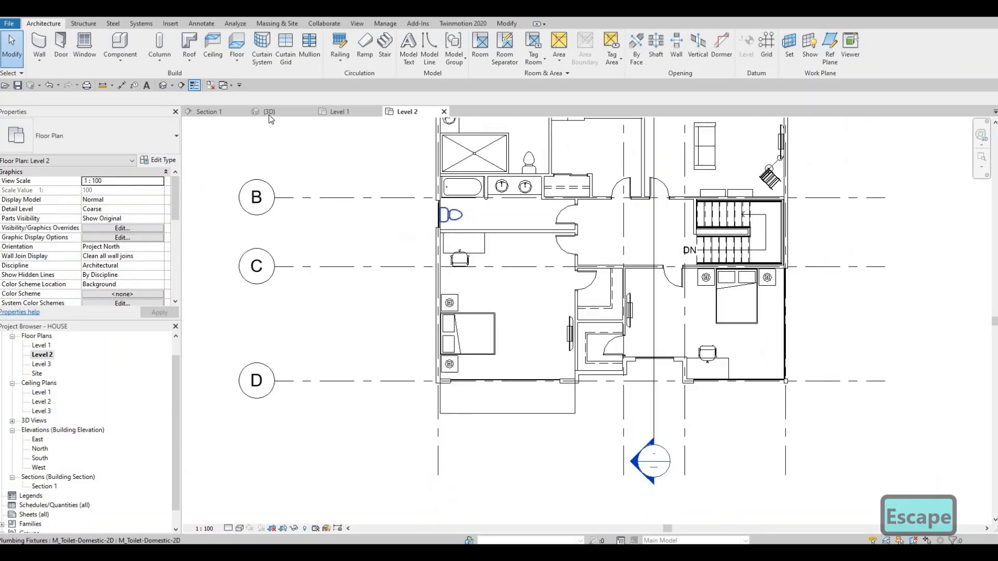
# - In the 3D view, align the tops of the recessed south and southwest bedroom curtain walls with the southeast bedroom's curtain wall top
pyautogui.click(163, 85)
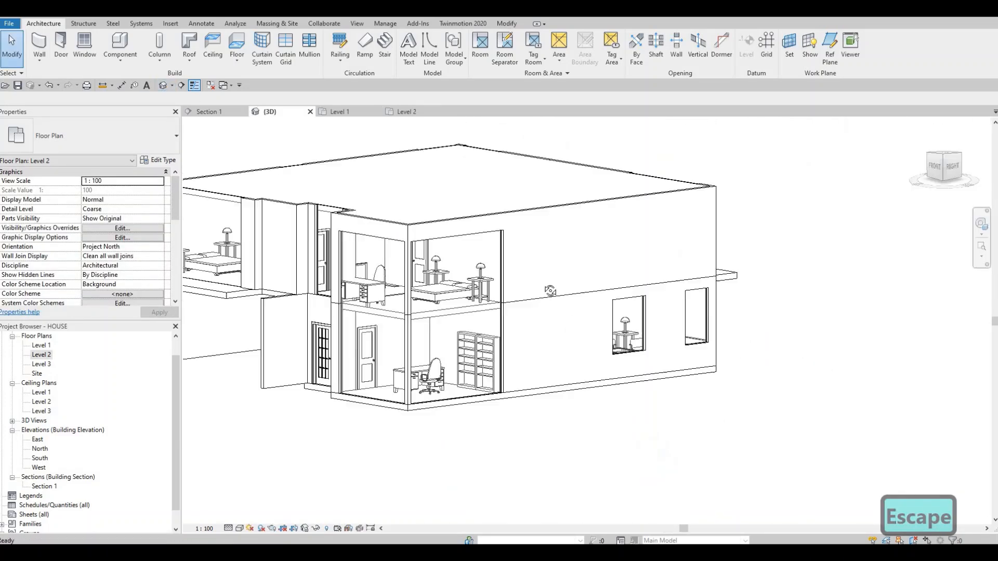
pyautogui.keyDown('shift'); pyautogui.moveTo(638, 301); pyautogui.dragTo(718, 274, button='middle'); pyautogui.keyUp('shift')
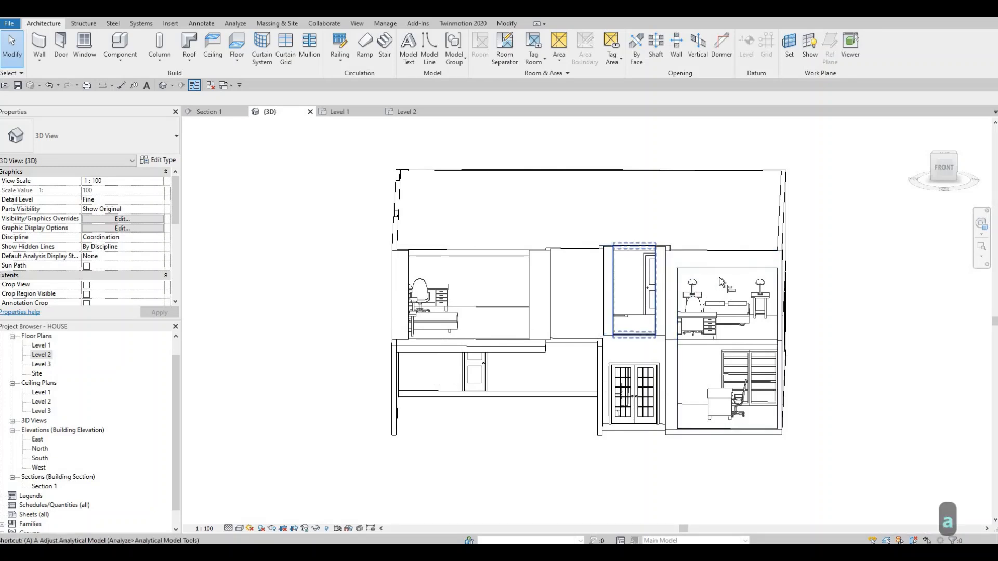
pyautogui.press('l')
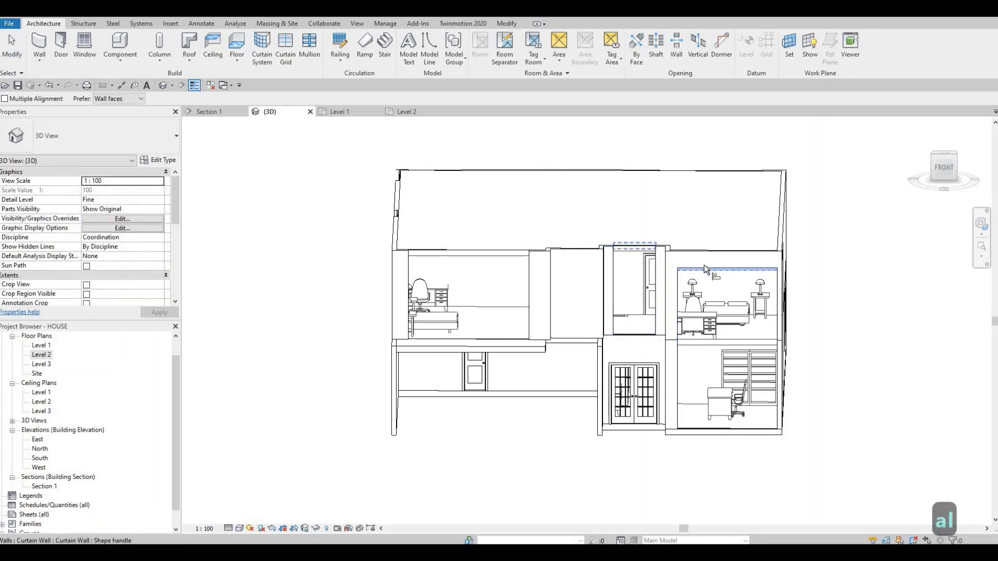
pyautogui.click(704, 267)
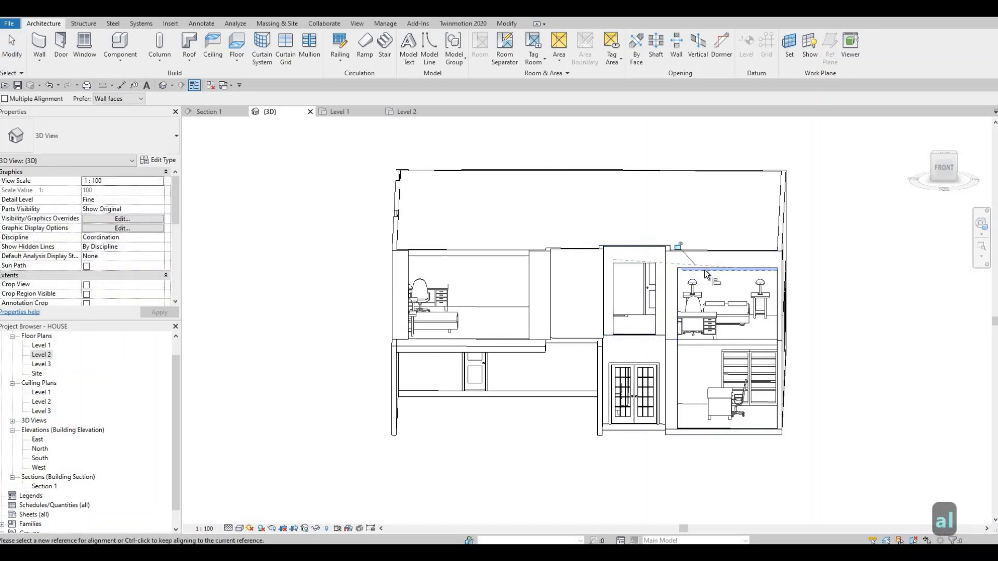
pyautogui.click(500, 256)
pyautogui.keyDown('shift'); pyautogui.moveTo(495, 280); pyautogui.dragTo(494, 284, button='middle'); pyautogui.keyUp('shift')
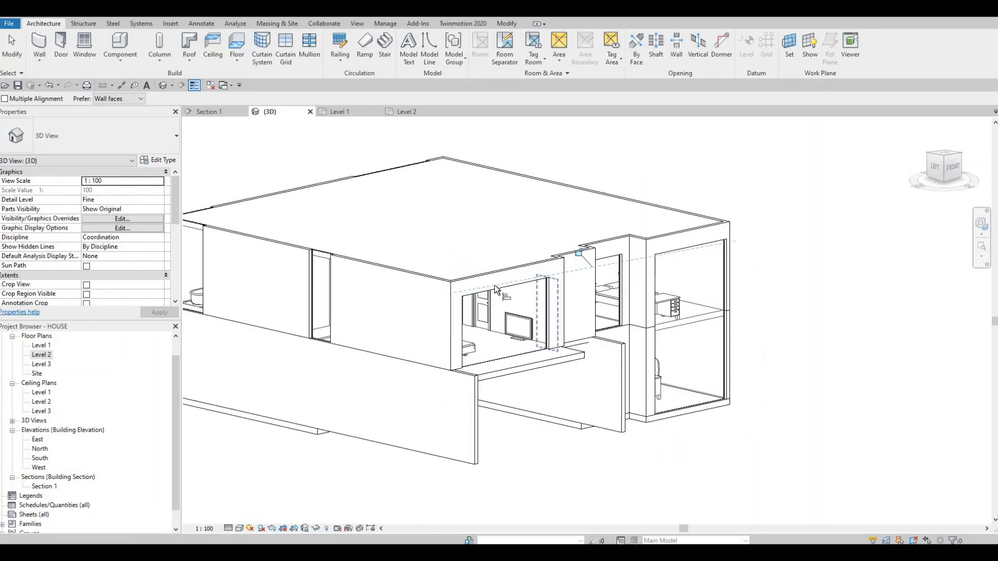
# - Align the tops of the west facade's curtain walls at the toilet and bathtub with the southwest bedroom's curtain wall top
pyautogui.click(496, 291)
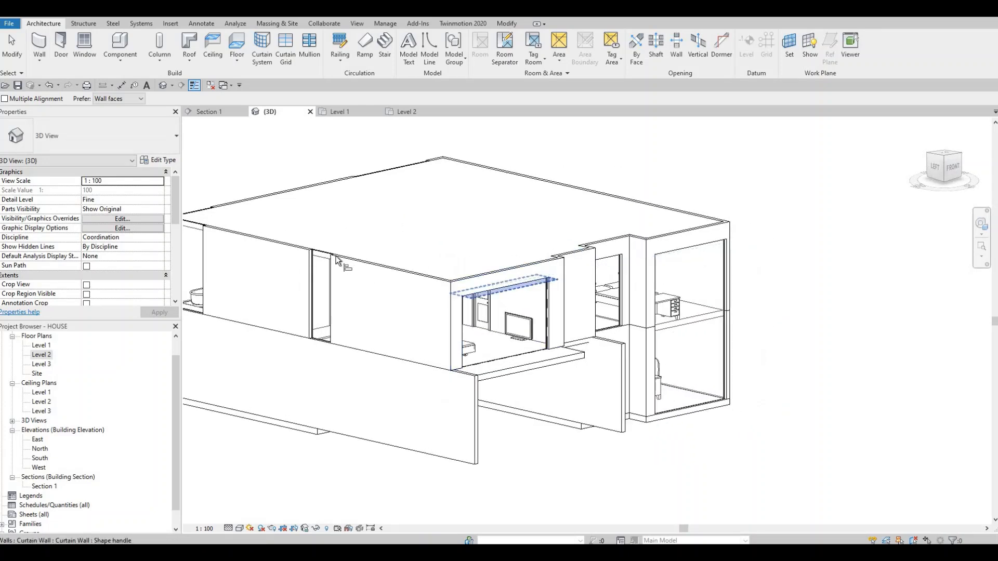
pyautogui.keyDown('shift'); pyautogui.moveTo(404, 273); pyautogui.dragTo(763, 271, button='middle'); pyautogui.keyUp('shift')
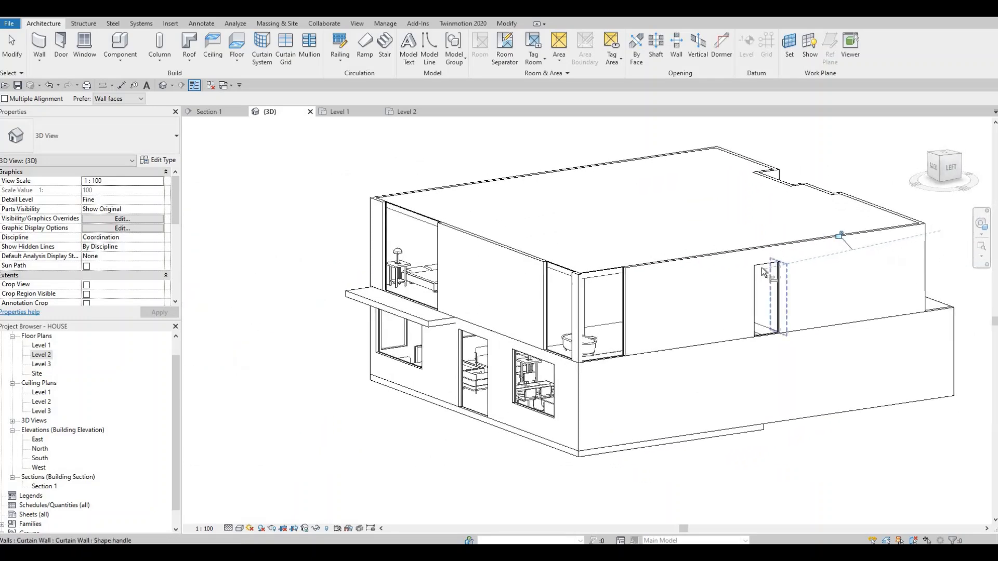
pyautogui.click(608, 273)
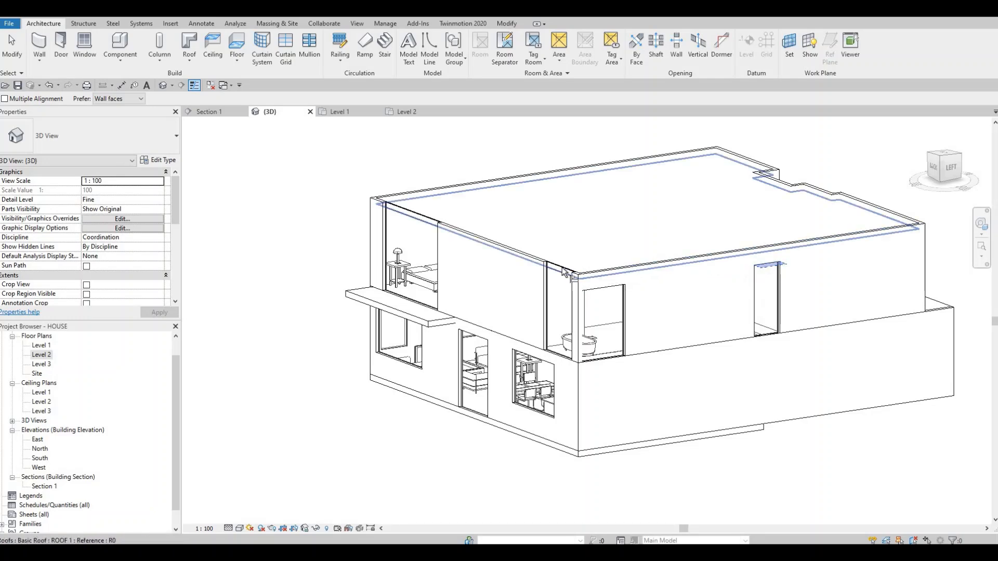
# - Align the tops of the north facade's bathtub and bedroom curtain walls with the west bathtub curtain wall's top
pyautogui.click(571, 283)
pyautogui.keyDown('shift'); pyautogui.moveTo(620, 308); pyautogui.dragTo(582, 308, button='middle'); pyautogui.keyUp('shift')
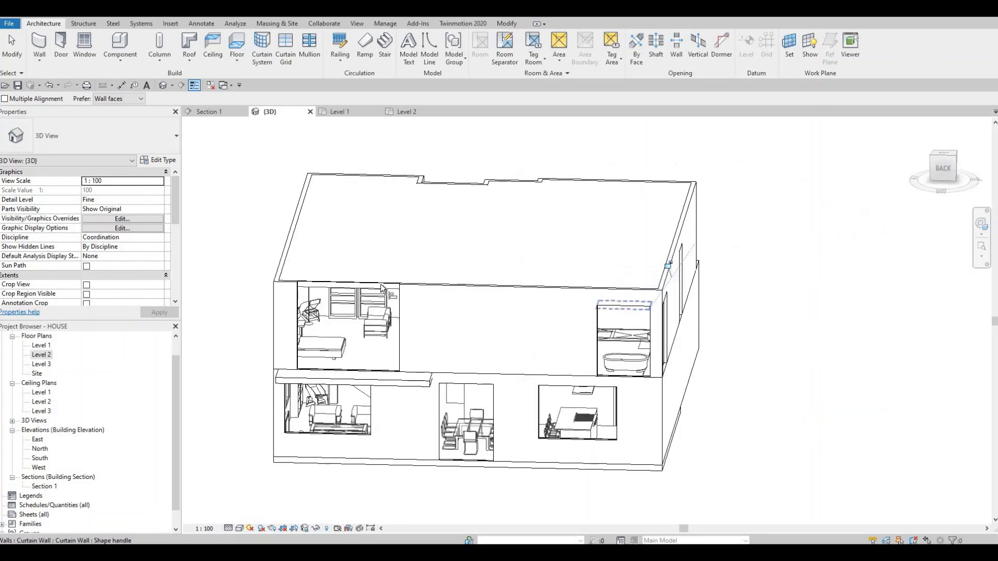
pyautogui.keyDown('shift'); pyautogui.moveTo(450, 297); pyautogui.dragTo(410, 356, button='middle'); pyautogui.keyUp('shift')
pyautogui.keyDown('shift'); pyautogui.moveTo(492, 338); pyautogui.dragTo(323, 353, button='middle'); pyautogui.keyUp('shift')
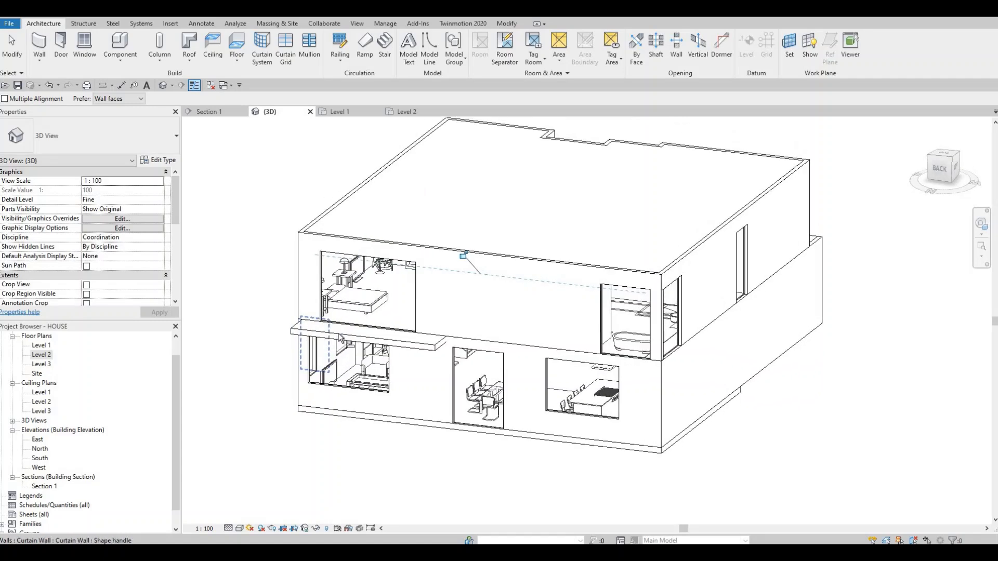
pyautogui.scroll(4, 381, 307)
pyautogui.keyDown('shift'); pyautogui.moveTo(380, 307); pyautogui.dragTo(392, 362, button='middle'); pyautogui.keyUp('shift')
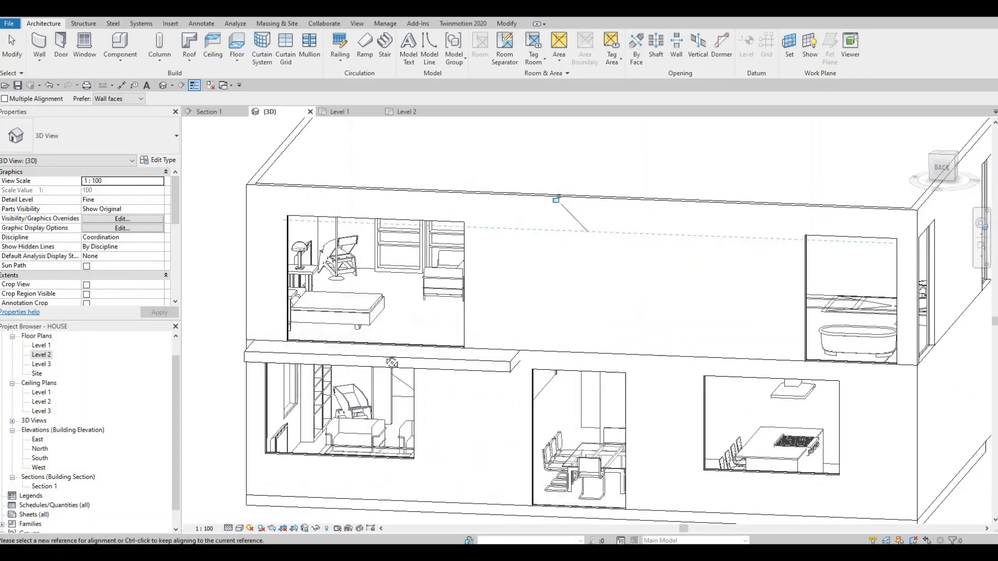
pyautogui.keyDown('shift'); pyautogui.moveTo(435, 327); pyautogui.dragTo(444, 297, button='middle'); pyautogui.keyUp('shift')
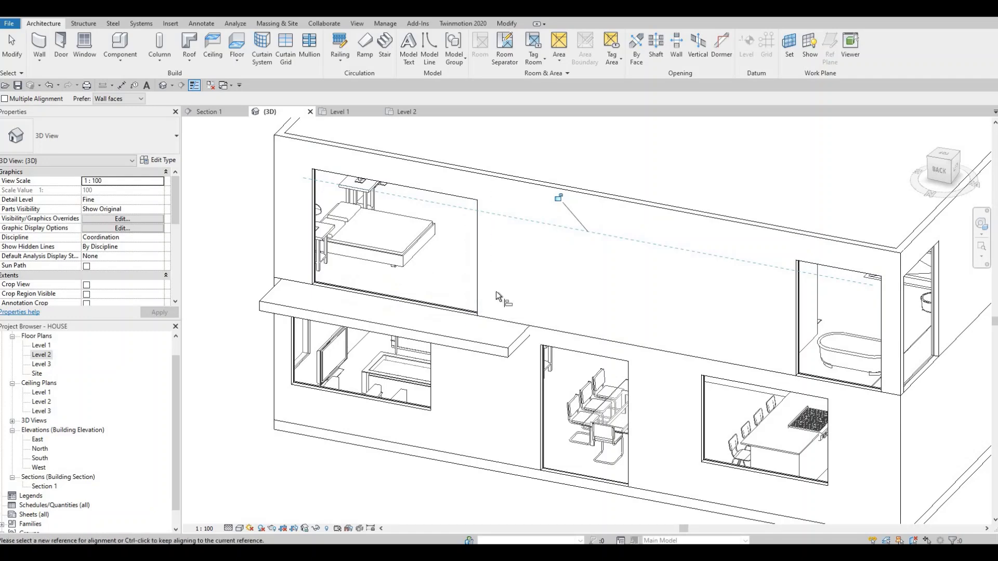
pyautogui.keyDown('shift'); pyautogui.moveTo(413, 288); pyautogui.dragTo(322, 308, button='middle'); pyautogui.keyUp('shift')
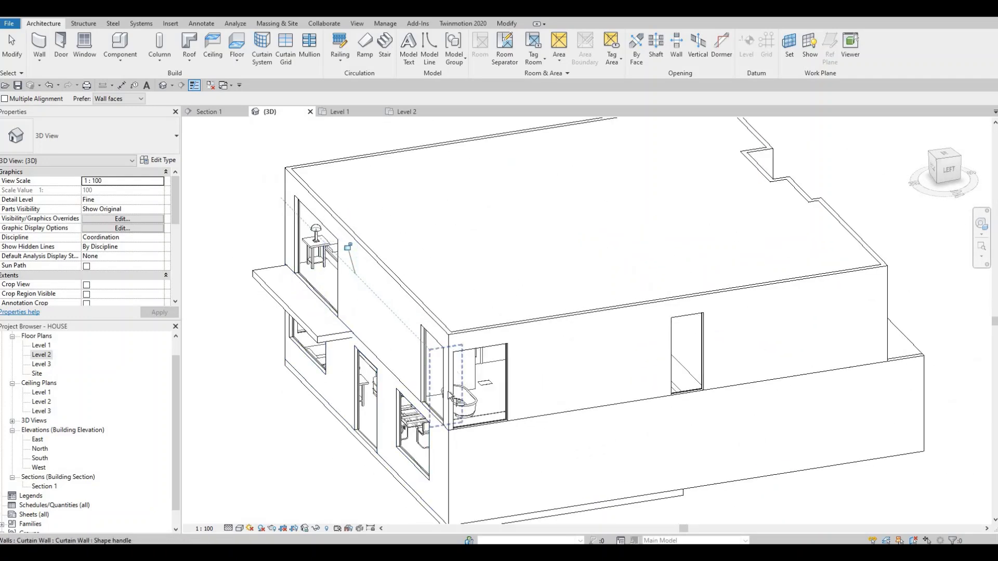
# - Raise the base of the west facade's curtain wall at the bathtub to about 751 mm above Level 2
pyautogui.keyDown('shift'); pyautogui.moveTo(449, 393); pyautogui.dragTo(474, 381, button='middle'); pyautogui.keyUp('shift')
pyautogui.scroll(3, 486, 400)
pyautogui.press('Escape')
pyautogui.press('Escape')
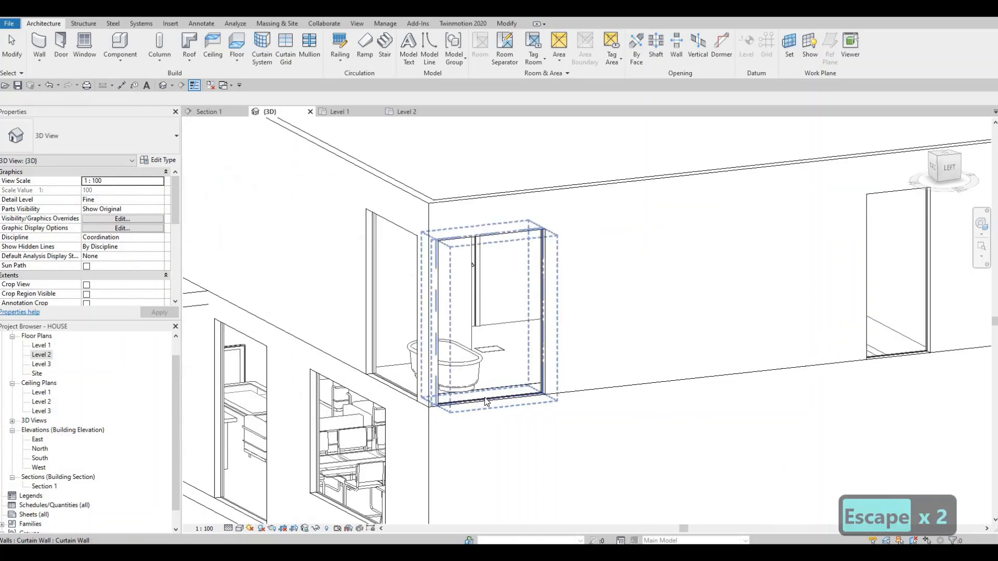
pyautogui.click(487, 401)
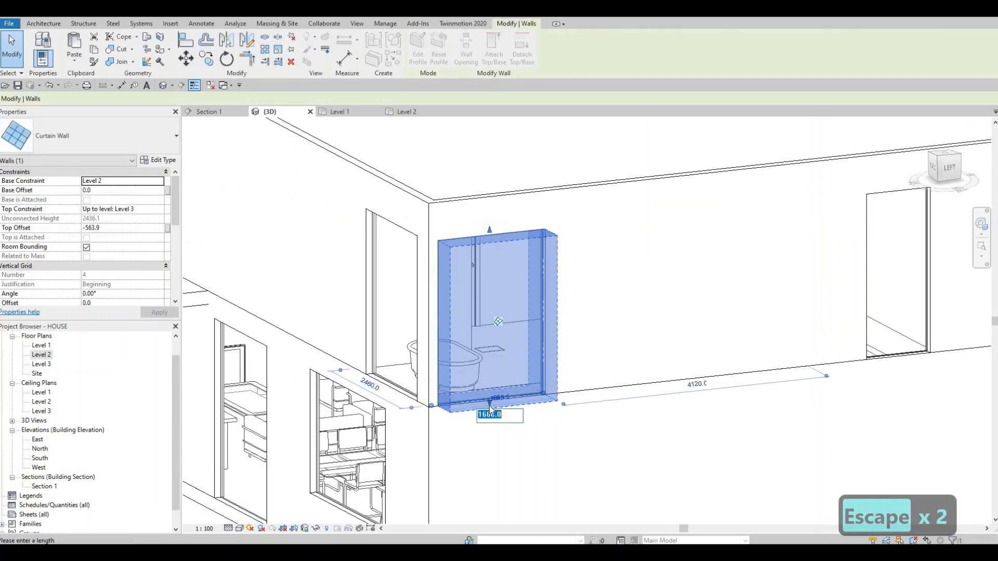
pyautogui.press('Escape')
pyautogui.press('Escape')
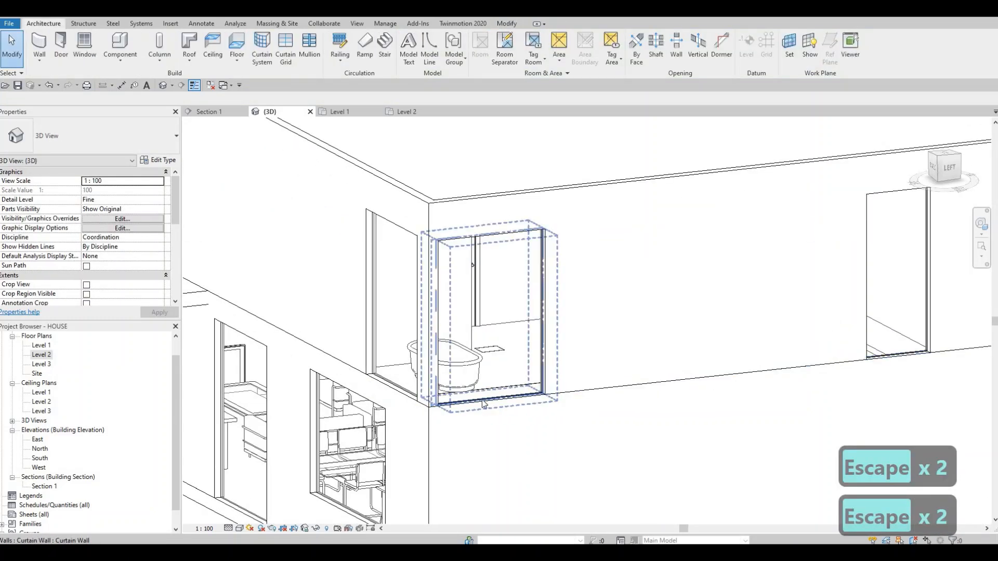
pyautogui.click(486, 404)
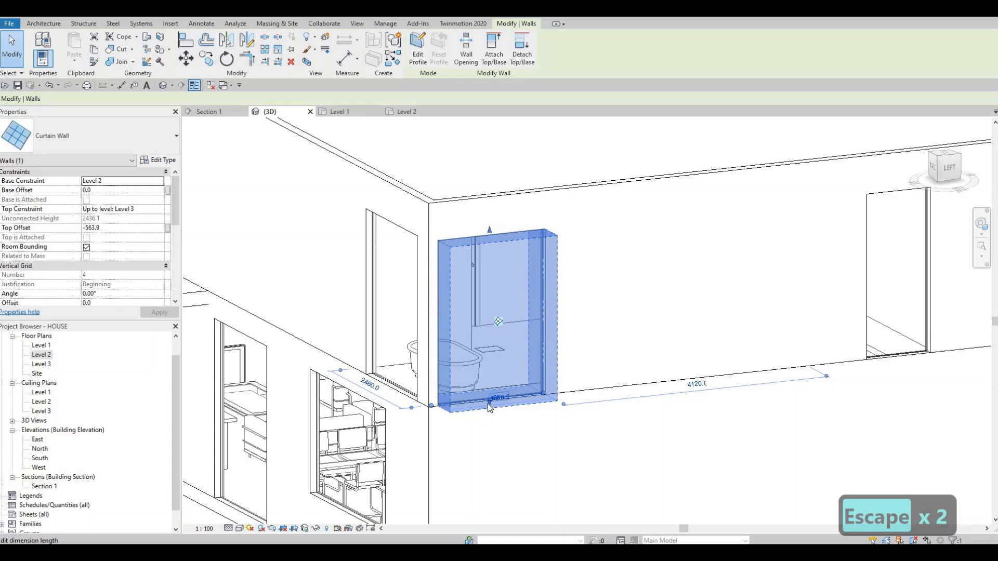
pyautogui.scroll(2, 488, 403)
pyautogui.scroll(2, 493, 395)
pyautogui.moveTo(493, 388); pyautogui.dragTo(450, 247)
pyautogui.scroll(-4, 474, 327)
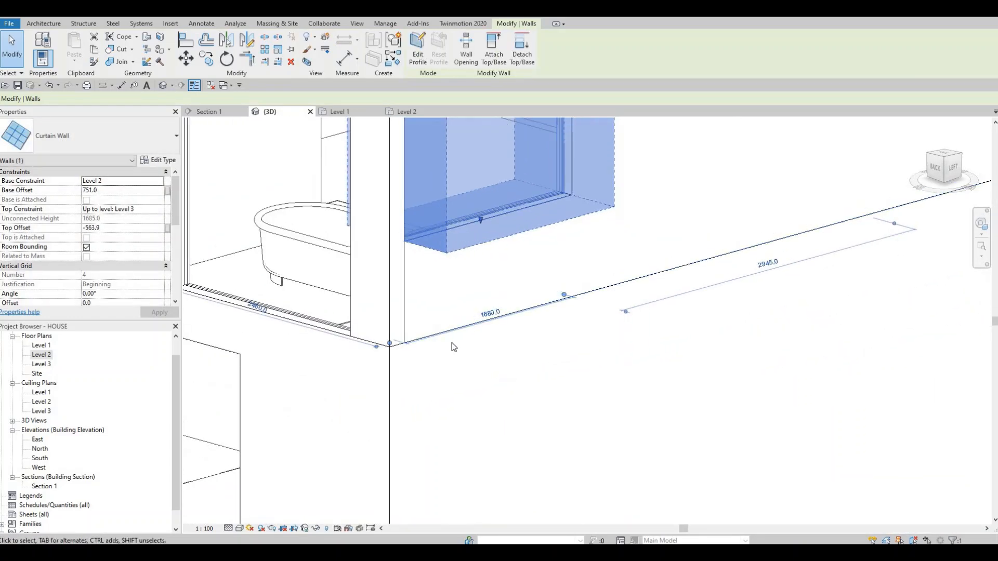
pyautogui.press('Escape')
pyautogui.press('Escape')
pyautogui.press('Escape')
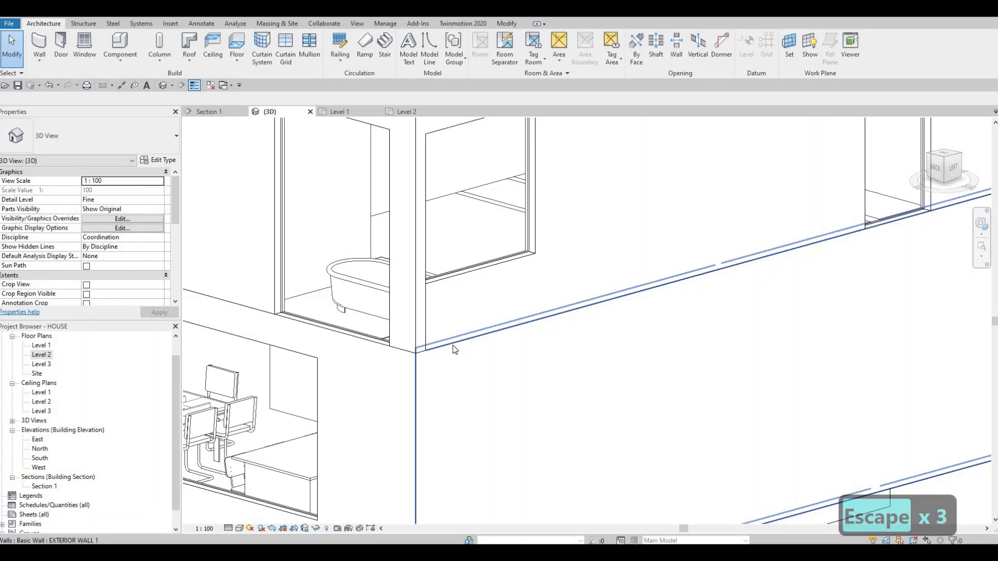
# - Align the bases of the north bathtub curtain wall and the west toilet curtain wall with the raised west bathtub curtain wall's base
pyautogui.press('a')
pyautogui.press('l')
pyautogui.click(347, 327)
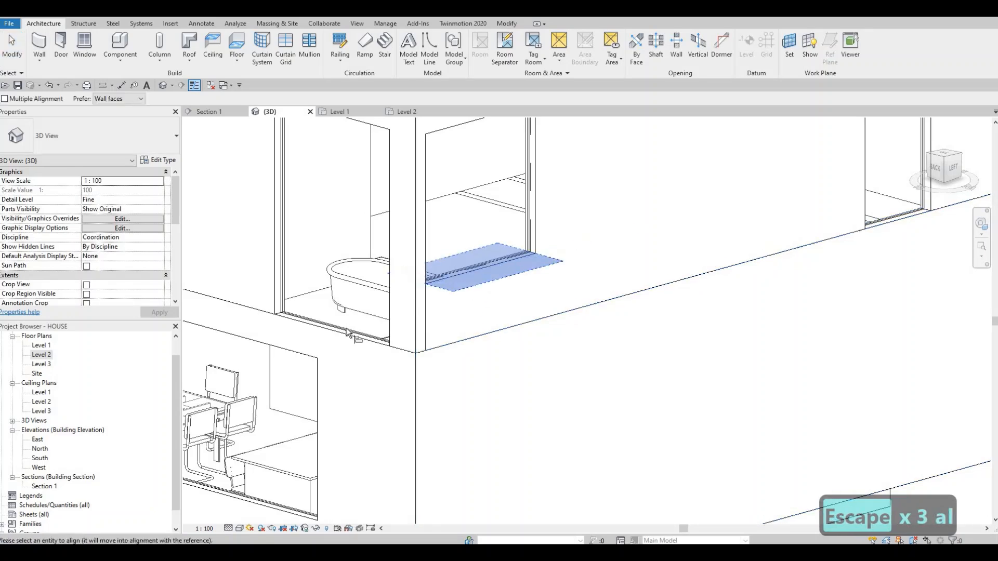
pyautogui.click(387, 308)
pyautogui.scroll(-2, 407, 333)
pyautogui.keyDown('shift'); pyautogui.moveTo(589, 360); pyautogui.dragTo(488, 304, button='middle'); pyautogui.keyUp('shift')
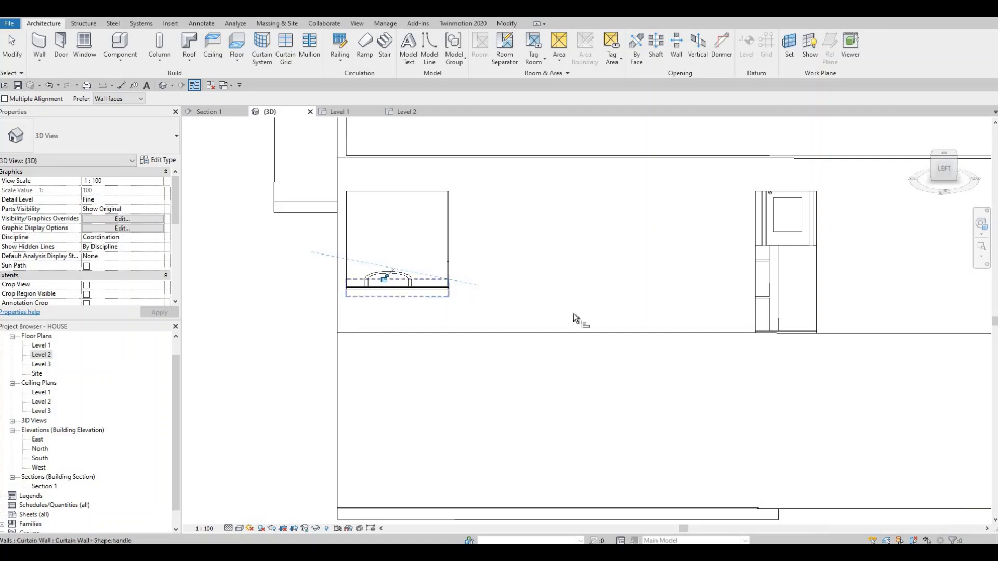
pyautogui.keyDown('shift'); pyautogui.moveTo(507, 341); pyautogui.dragTo(748, 373, button='middle'); pyautogui.keyUp('shift')
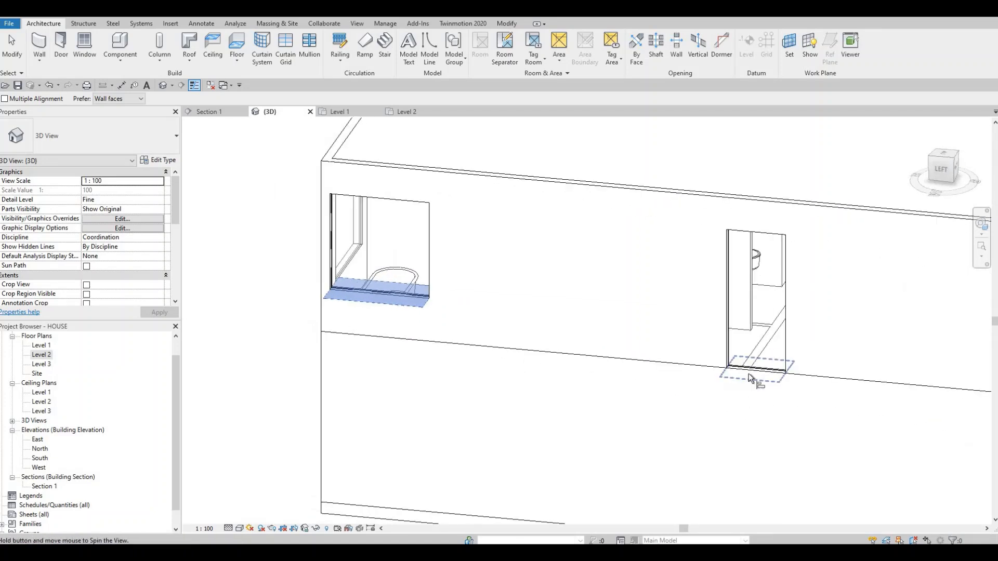
pyautogui.click(755, 380)
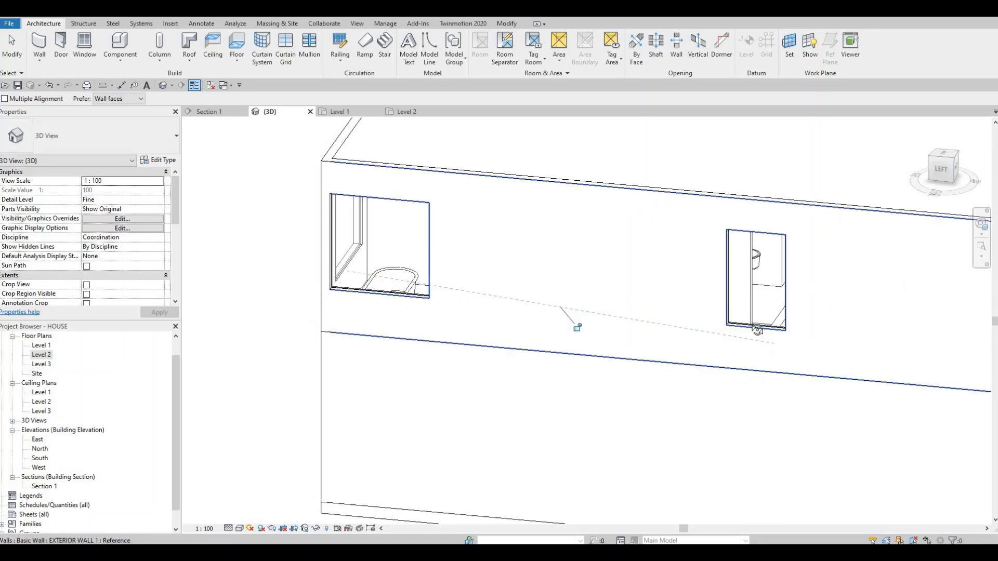
# - Align the base of the curtain wall above the entrance doors with the raised curtain wall bases on the west facade
pyautogui.keyDown('shift'); pyautogui.moveTo(789, 371); pyautogui.dragTo(497, 407, button='middle'); pyautogui.keyUp('shift')
pyautogui.keyDown('shift'); pyautogui.moveTo(629, 375); pyautogui.dragTo(698, 365, button='middle'); pyautogui.keyUp('shift')
pyautogui.keyDown('shift'); pyautogui.moveTo(576, 338); pyautogui.dragTo(646, 297, button='middle'); pyautogui.keyUp('shift')
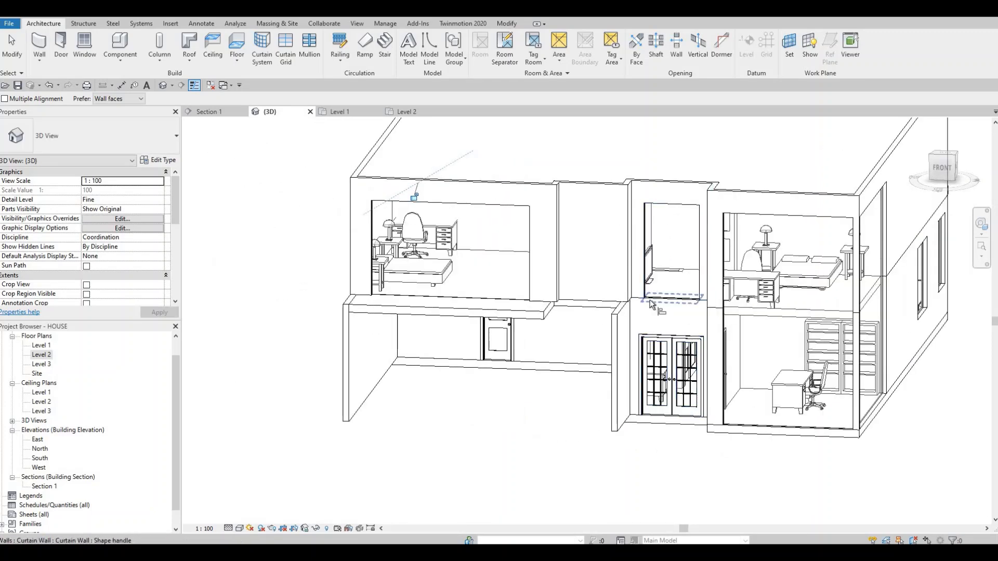
pyautogui.press('Escape')
pyautogui.keyDown('shift'); pyautogui.moveTo(488, 317); pyautogui.dragTo(532, 214, button='middle'); pyautogui.keyUp('shift')
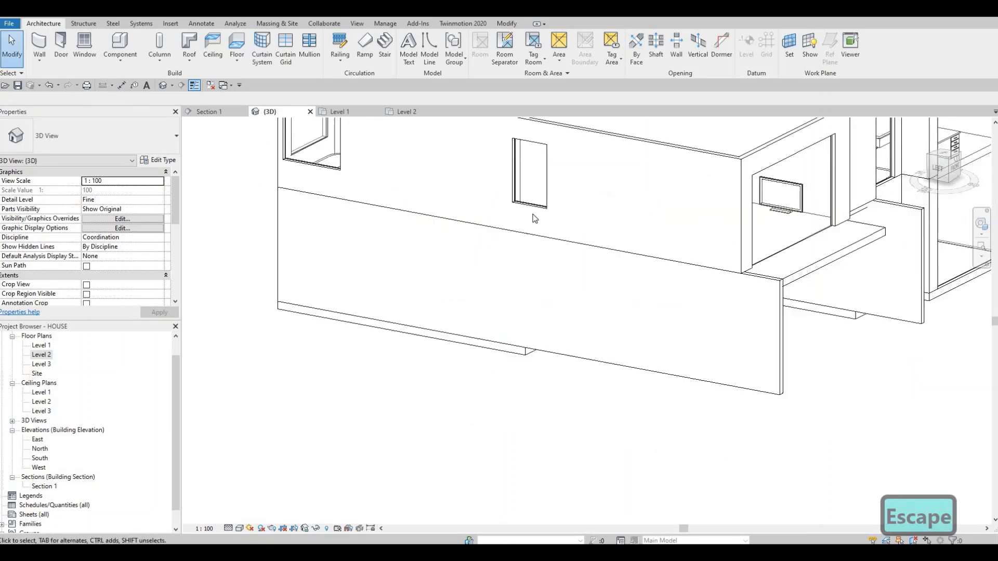
pyautogui.press('a')
pyautogui.press('l')
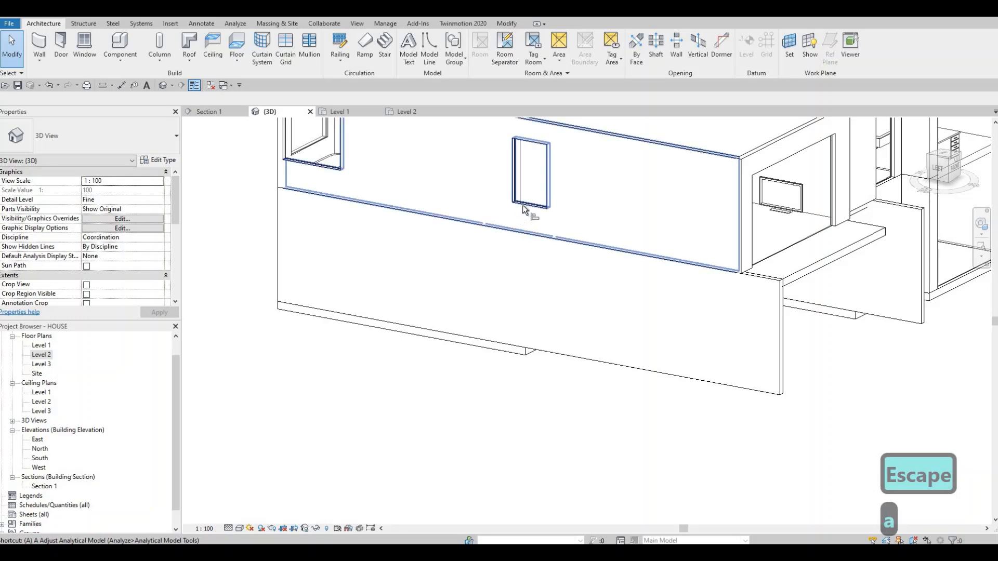
pyautogui.keyDown('shift'); pyautogui.moveTo(639, 326); pyautogui.dragTo(730, 343, button='middle'); pyautogui.keyUp('shift')
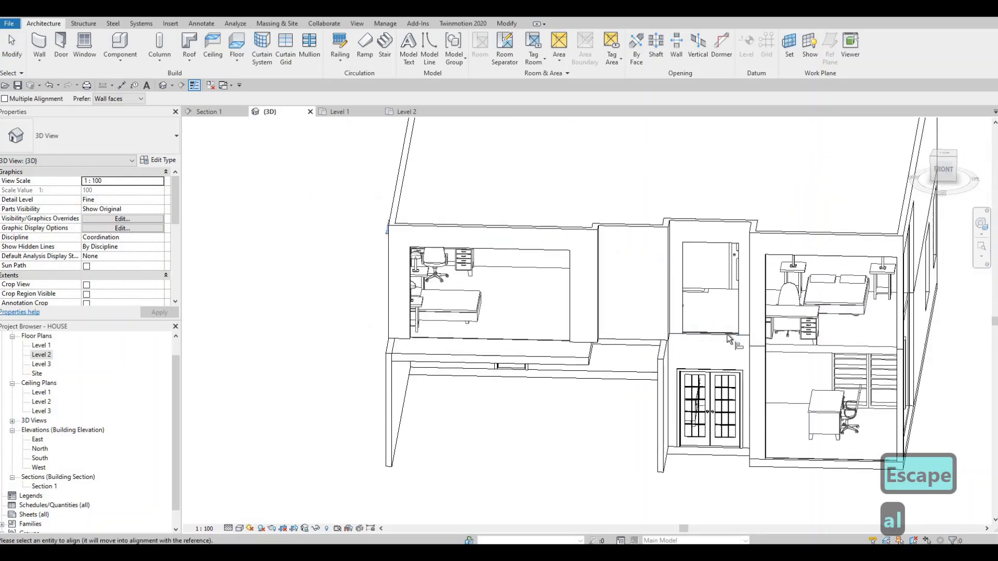
pyautogui.press('Escape')
pyautogui.keyDown('shift'); pyautogui.moveTo(691, 404); pyautogui.dragTo(641, 372, button='middle'); pyautogui.keyUp('shift')
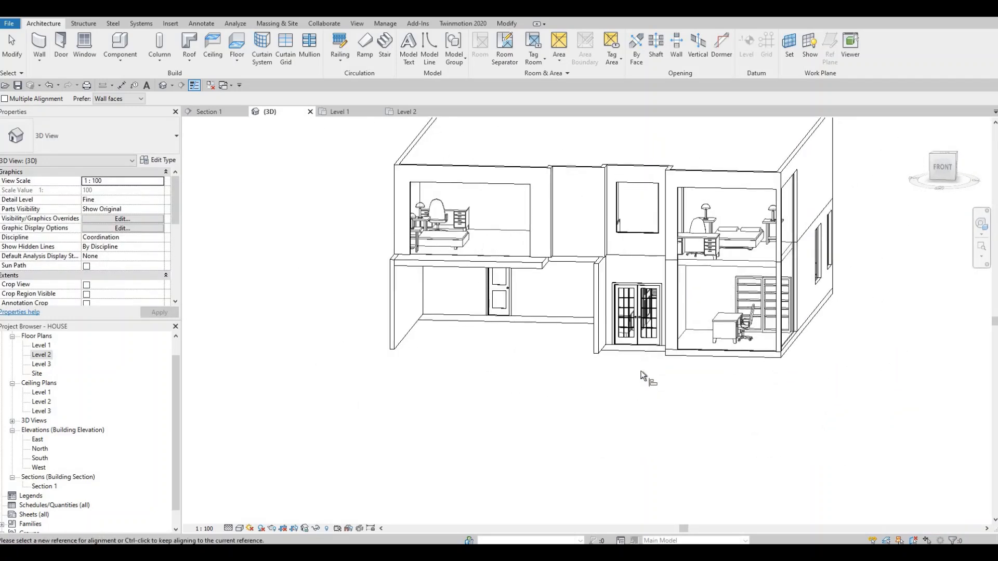
# - Inspect the Level 2 floor edge above the recess beside the entrance, and the overall front facade
pyautogui.keyDown('shift'); pyautogui.moveTo(684, 454); pyautogui.dragTo(691, 242, button='middle'); pyautogui.keyUp('shift')
pyautogui.scroll(4, 691, 242)
pyautogui.press('Escape')
pyautogui.press('Escape')
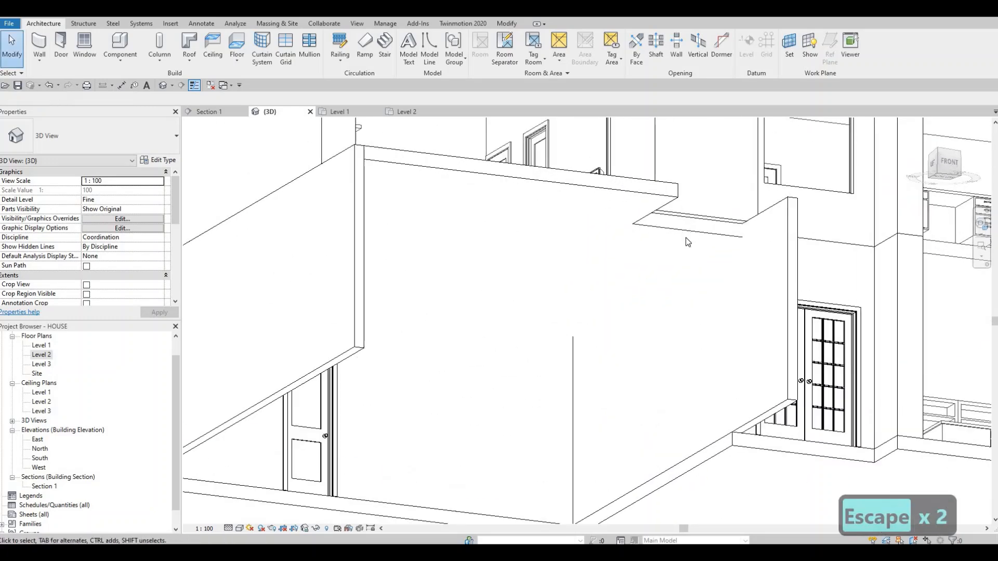
pyautogui.click(618, 357)
pyautogui.keyDown('shift'); pyautogui.moveTo(618, 357); pyautogui.dragTo(549, 318, button='middle'); pyautogui.keyUp('shift')
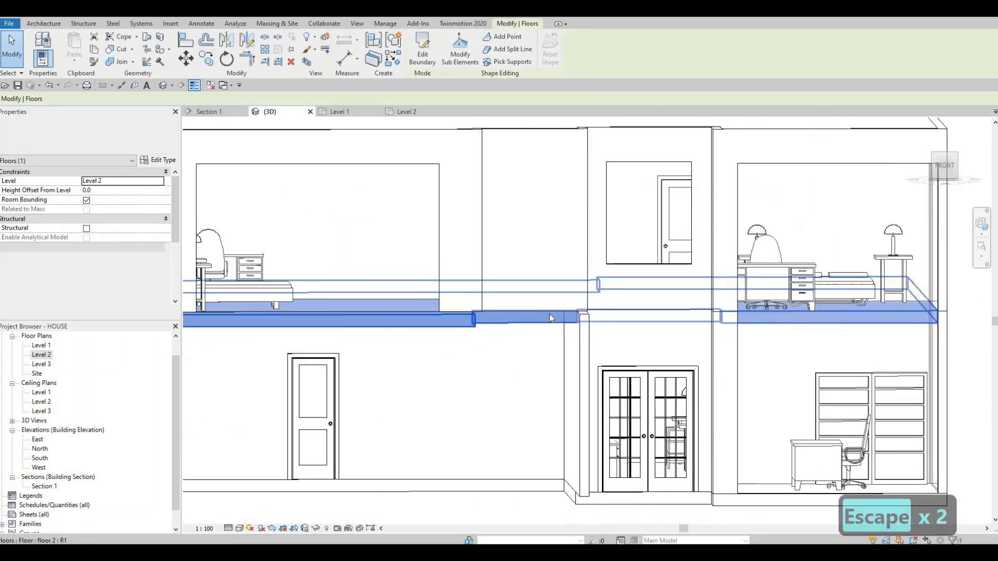
pyautogui.press('Escape')
pyautogui.keyDown('shift'); pyautogui.moveTo(541, 396); pyautogui.dragTo(680, 382, button='middle'); pyautogui.keyUp('shift')
pyautogui.scroll(-4, 469, 307)
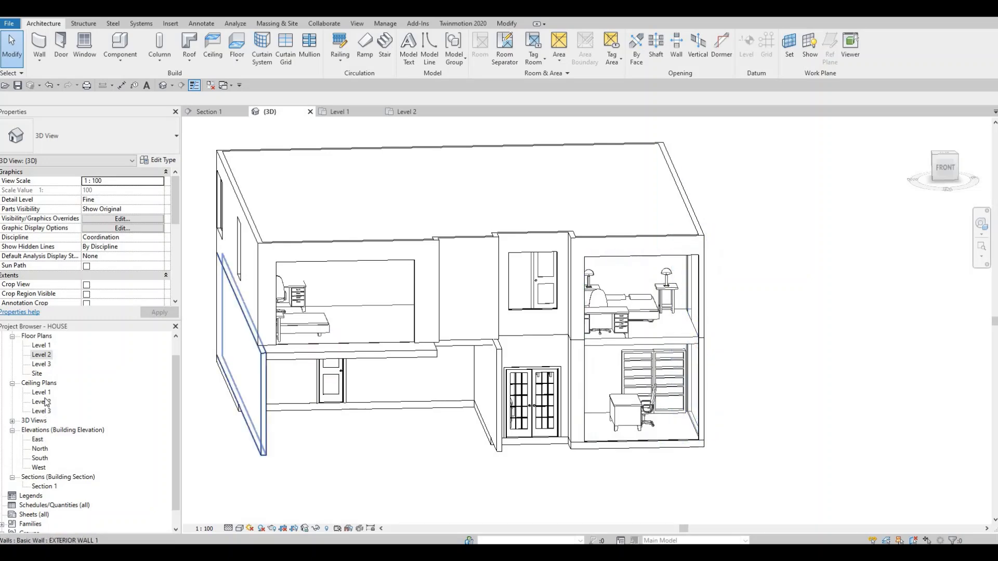
# - In the Level 1 floor plan, extend the east end of the office's south curtain wall into the southeast corner
pyautogui.doubleClick(41, 345)
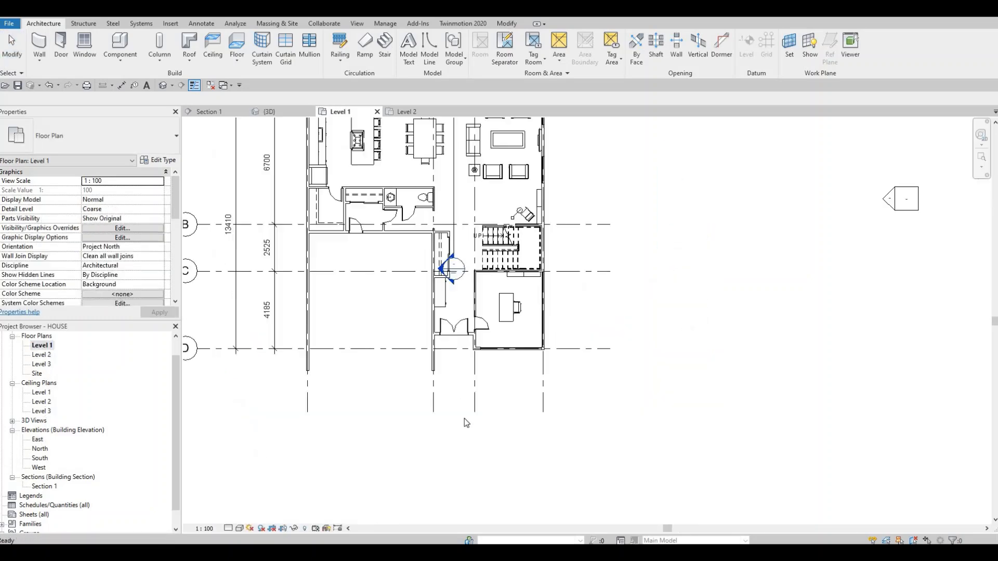
pyautogui.scroll(5, 537, 389)
pyautogui.scroll(2, 537, 390)
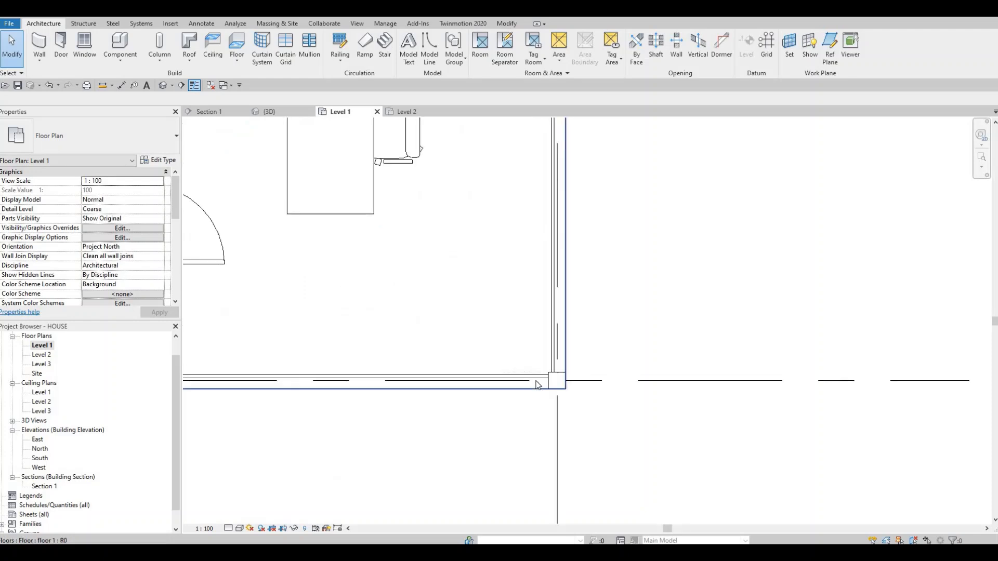
pyautogui.click(552, 382)
pyautogui.scroll(4, 572, 389)
pyautogui.scroll(3, 573, 389)
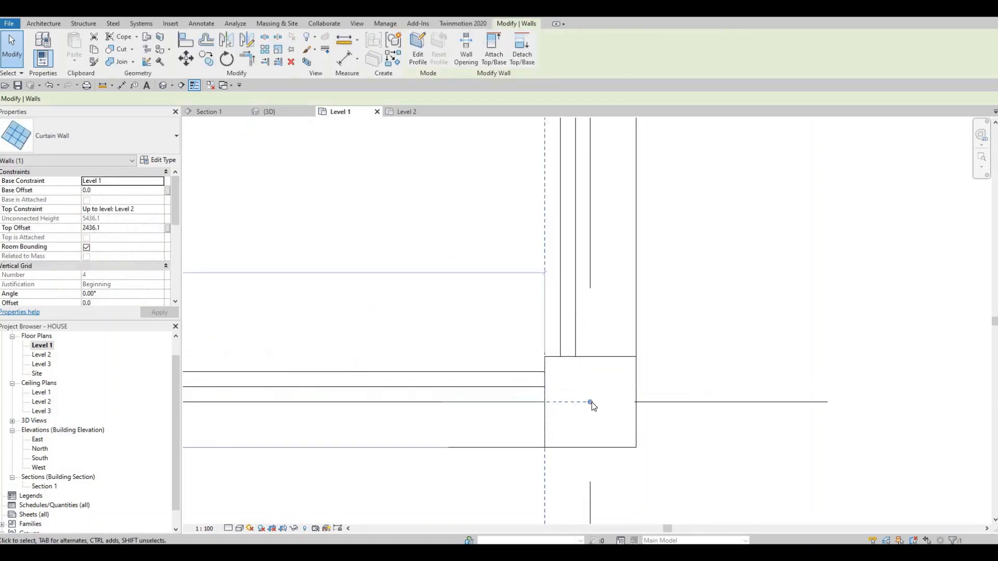
pyautogui.press('r')
pyautogui.press('s')
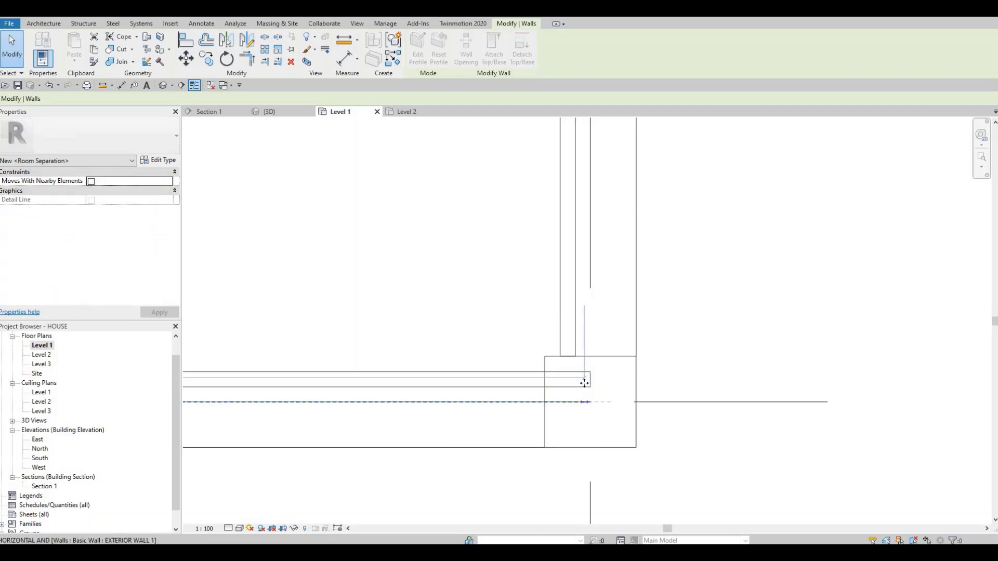
pyautogui.moveTo(584, 383); pyautogui.dragTo(584, 382)
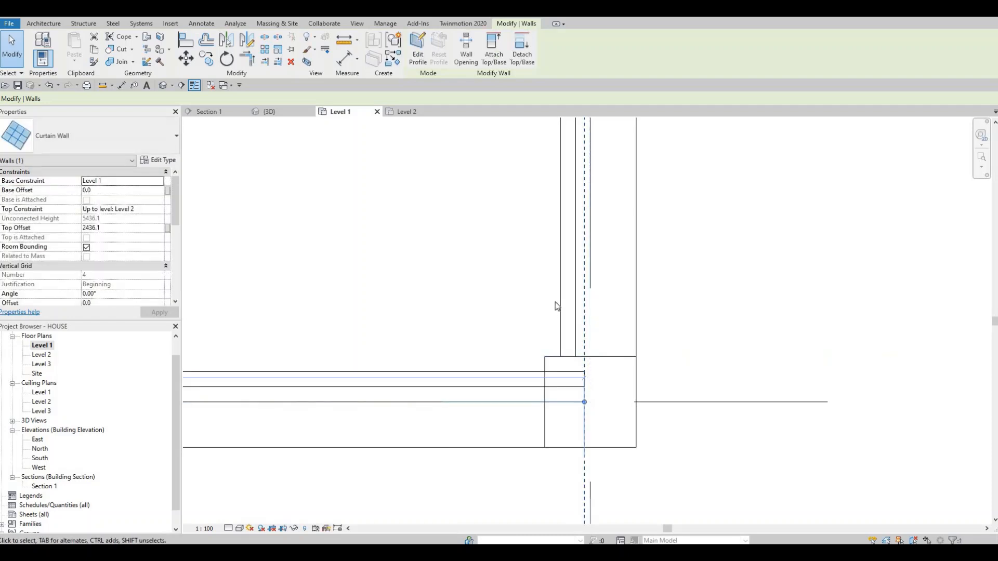
pyautogui.press('Escape')
# - Extend the south end of the office's east curtain wall to grid line D at the southeast corner
pyautogui.click(591, 413)
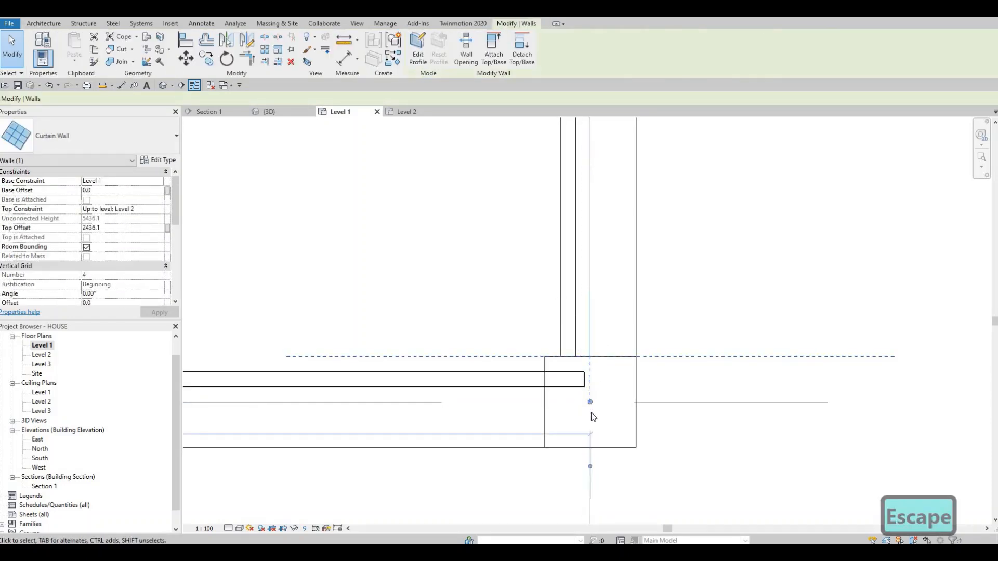
pyautogui.moveTo(590, 416); pyautogui.dragTo(591, 415)
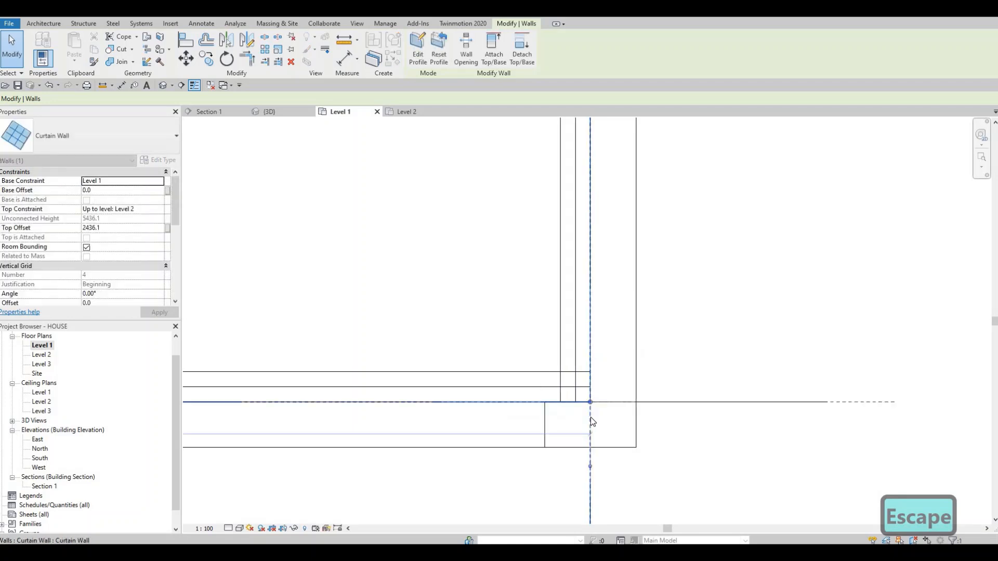
pyautogui.press('Escape')
pyautogui.scroll(-3, 563, 419)
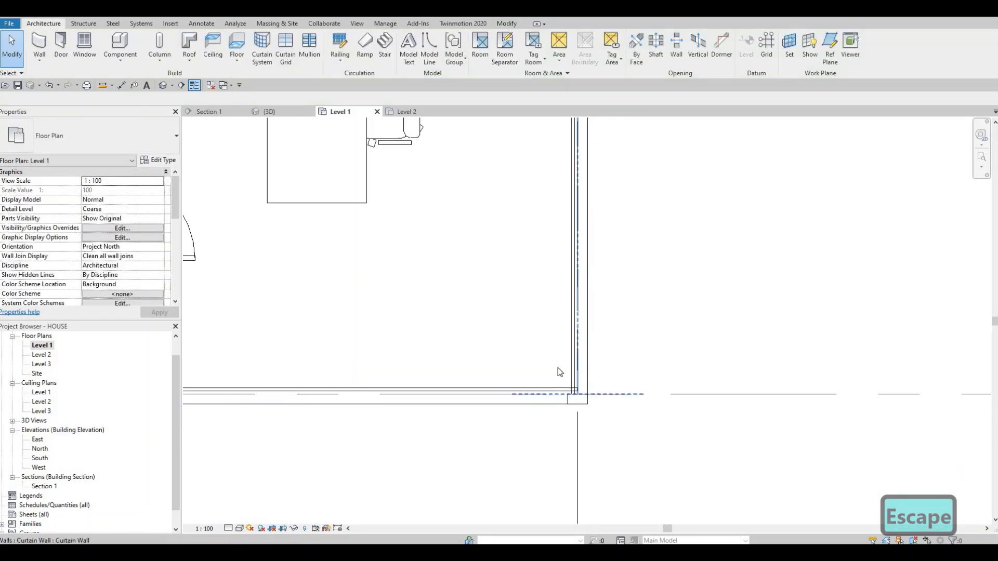
# - Flip the orientation of the office's east curtain wall so its glazing sits toward the exterior
pyautogui.scroll(4, 555, 357)
pyautogui.scroll(-2, 555, 355)
pyautogui.click(563, 318)
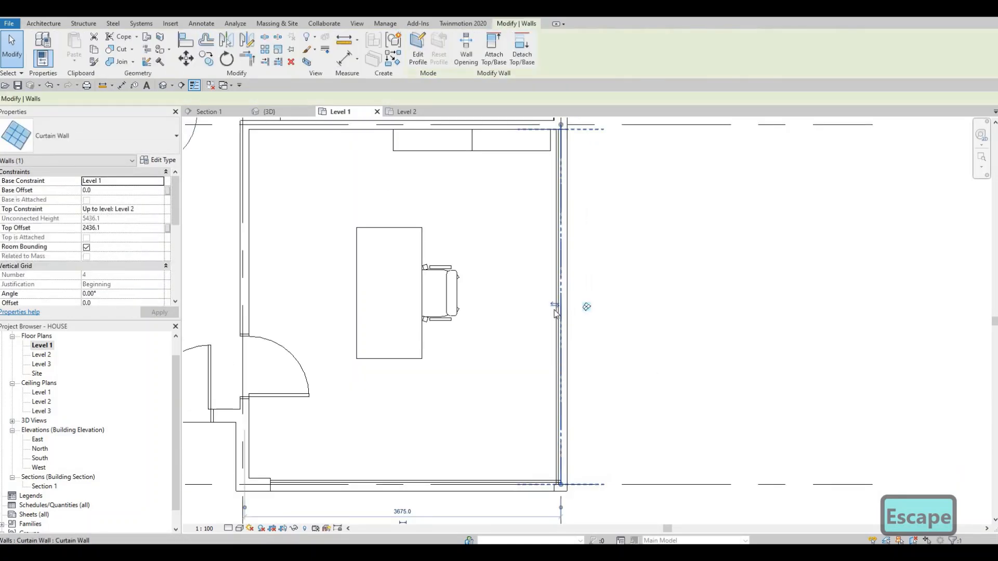
pyautogui.scroll(5, 566, 464)
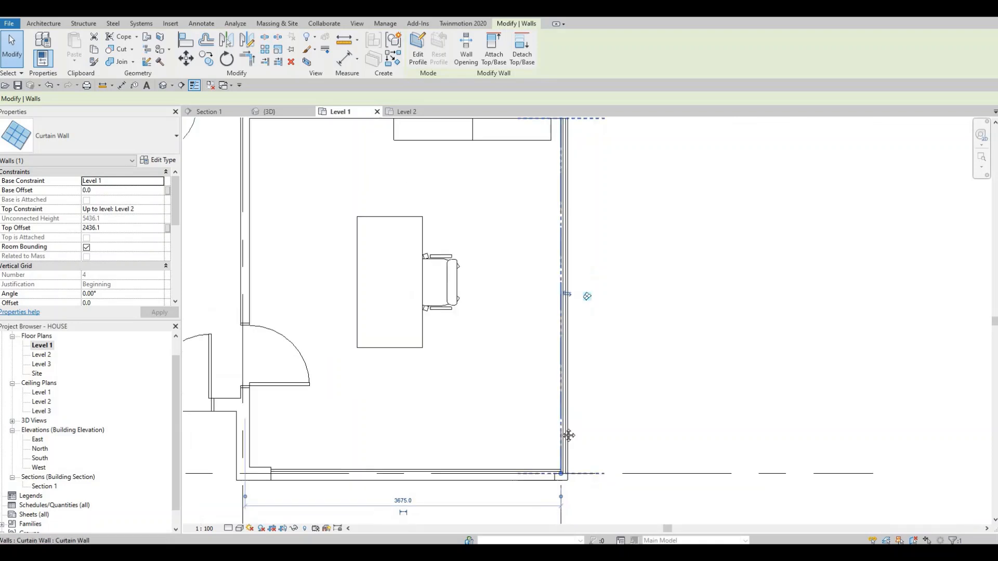
pyautogui.press('Escape')
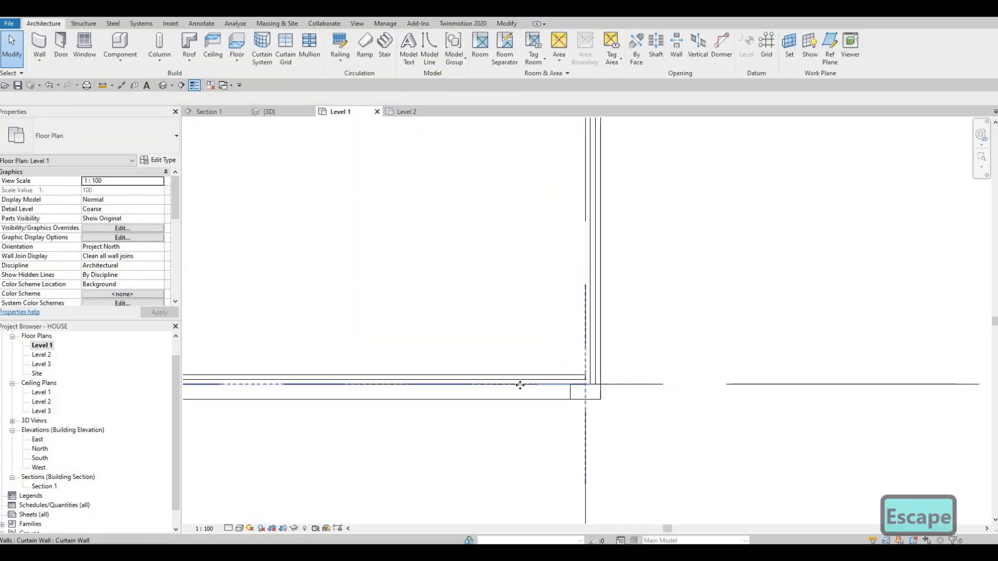
# - Flip the office's south curtain wall toward the exterior and extend its east end to the outer face of the east glazing
pyautogui.click(251, 384)
pyautogui.moveTo(251, 383); pyautogui.dragTo(338, 369, button='middle')
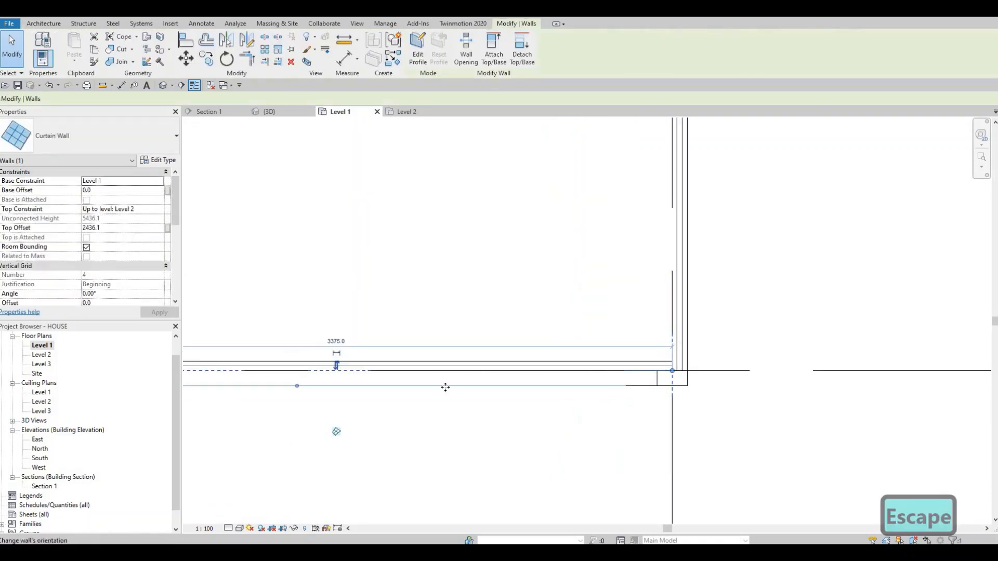
pyautogui.scroll(4, 623, 364)
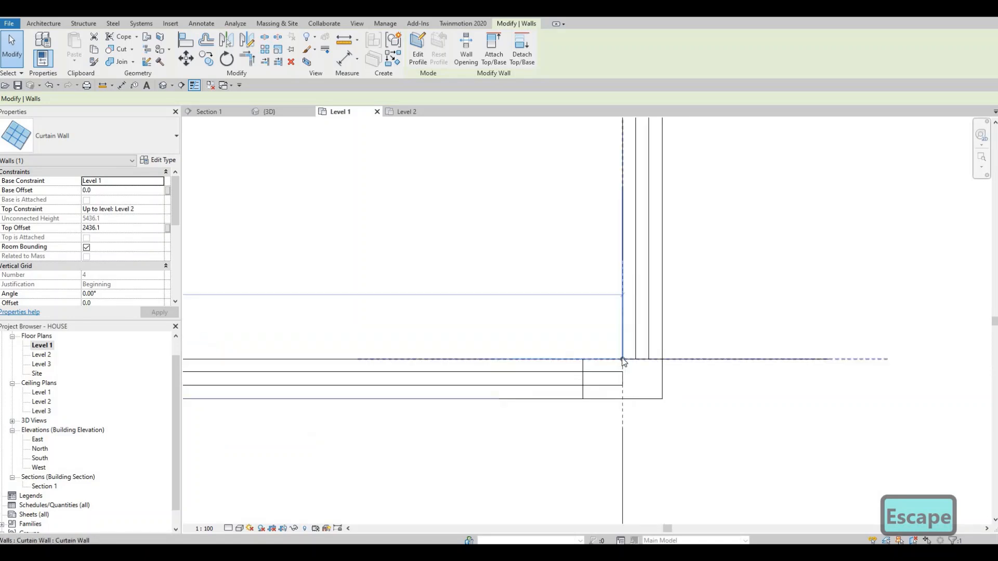
pyautogui.moveTo(644, 358); pyautogui.dragTo(650, 378)
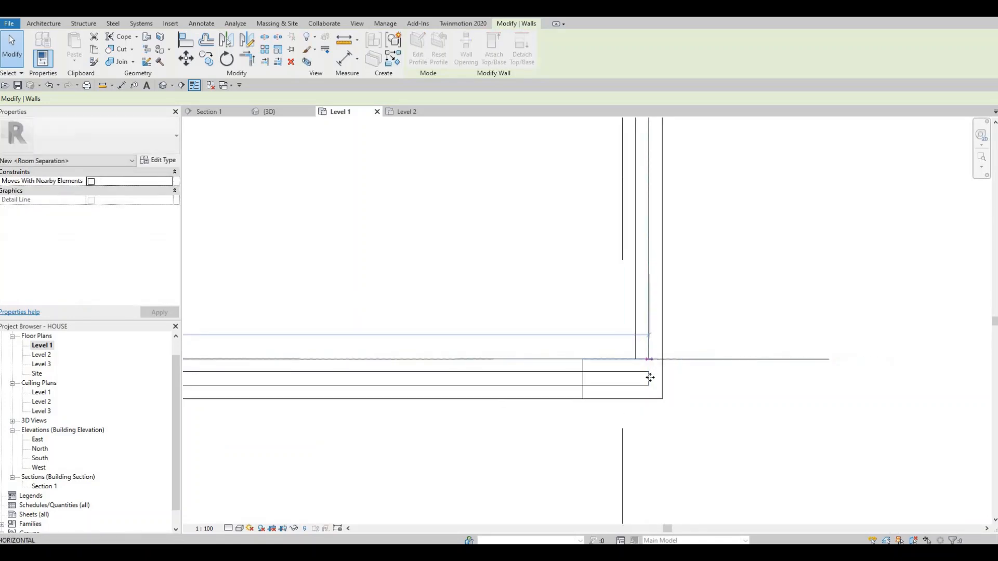
pyautogui.press('Escape')
pyautogui.press('Escape')
# - Extend the south end of the office's east curtain wall to the inner face of the south glazing
pyautogui.click(623, 359)
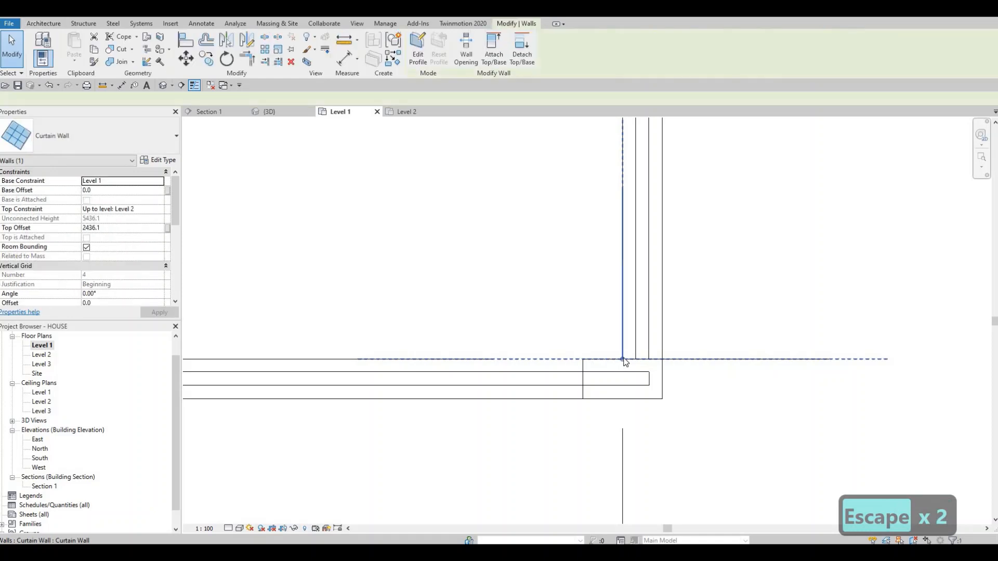
pyautogui.moveTo(621, 373); pyautogui.dragTo(622, 372)
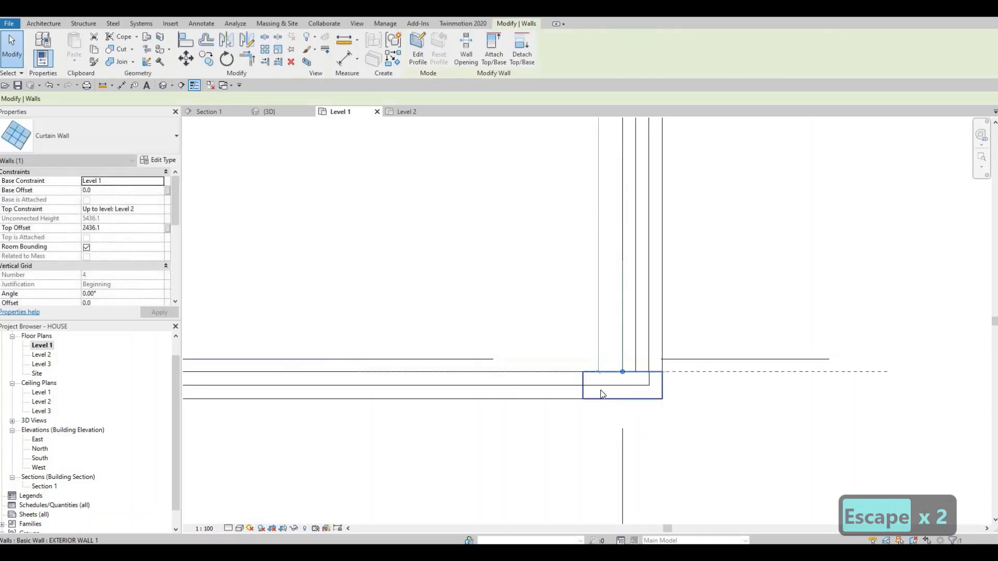
pyautogui.press('Escape')
pyautogui.press('Escape')
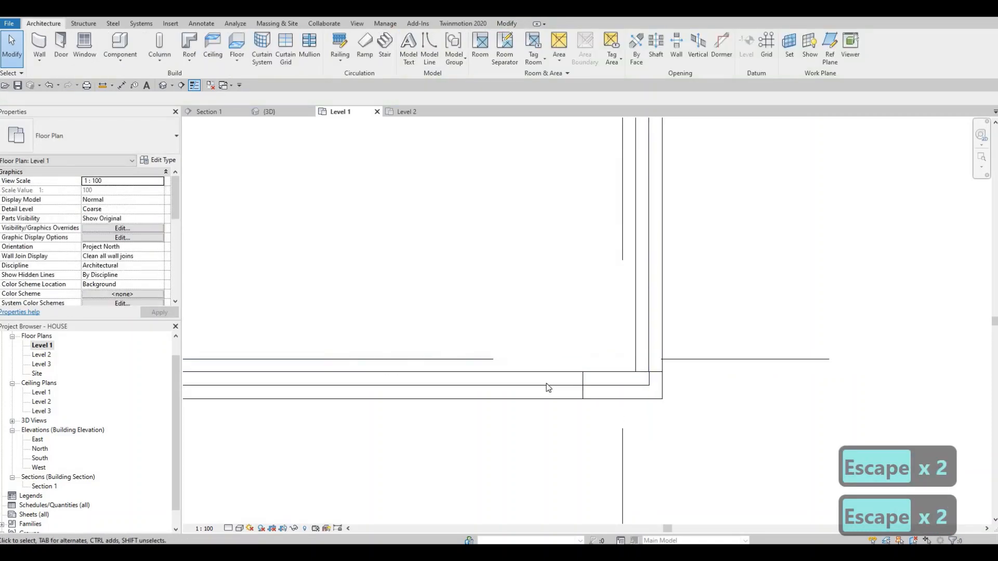
pyautogui.click(646, 362)
pyautogui.press('Escape')
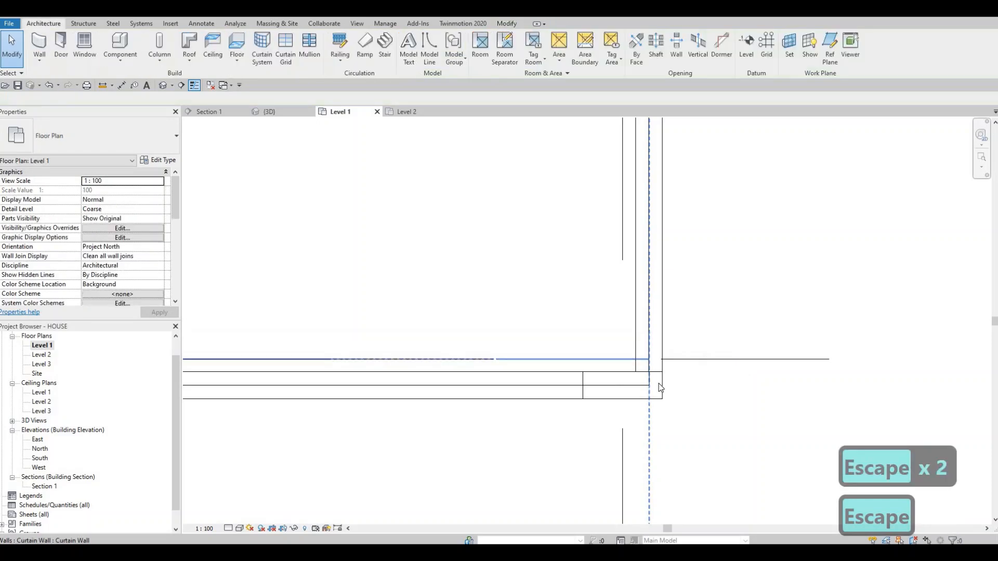
# - Examine the office's southeast corner glazing in the 3D view, from the corner and from the front
pyautogui.scroll(-3, 685, 374)
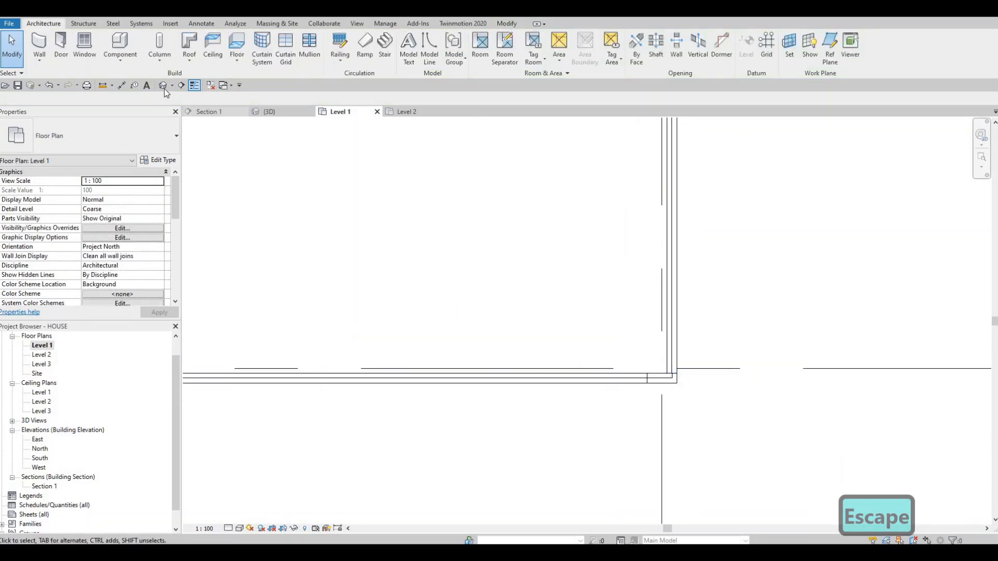
pyautogui.keyDown('shift'); pyautogui.moveTo(646, 408); pyautogui.dragTo(403, 349, button='middle'); pyautogui.keyUp('shift')
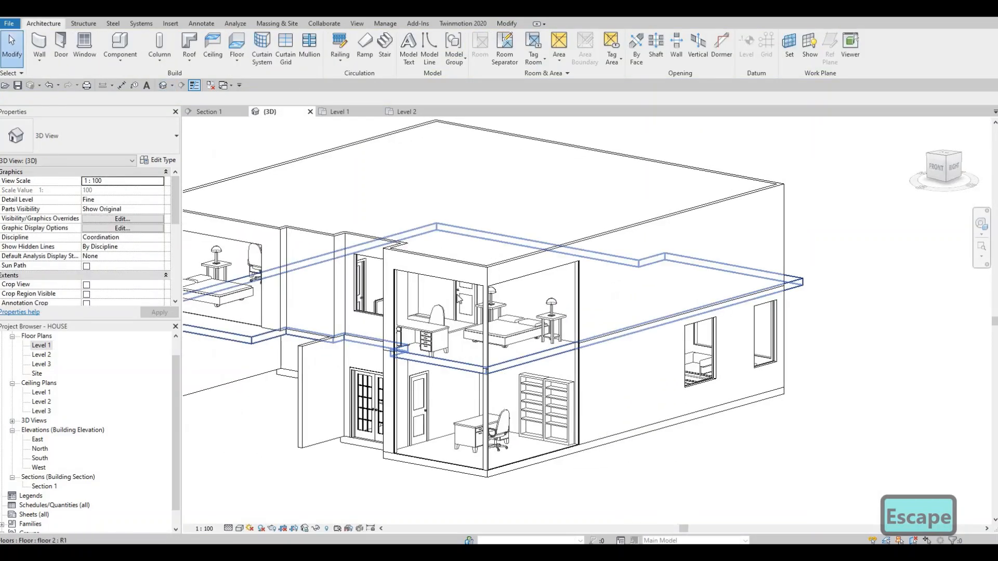
pyautogui.scroll(3, 484, 285)
pyautogui.moveTo(485, 285); pyautogui.dragTo(432, 272, button='middle')
pyautogui.scroll(2, 452, 312)
pyautogui.moveTo(506, 499); pyautogui.dragTo(526, 388, button='middle')
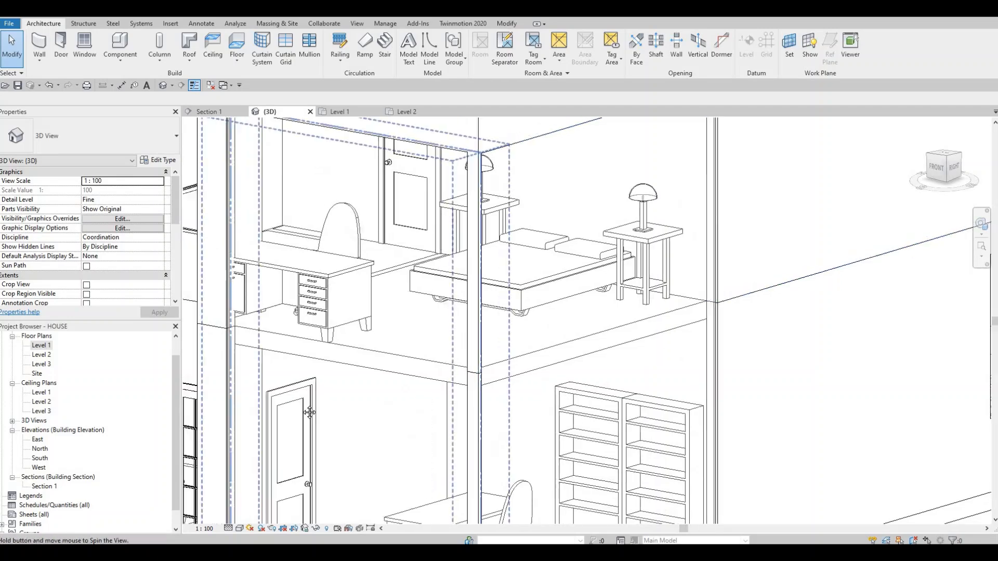
pyautogui.keyDown('shift'); pyautogui.moveTo(310, 410); pyautogui.dragTo(445, 383, button='middle'); pyautogui.keyUp('shift')
pyautogui.scroll(-4, 445, 383)
pyautogui.scroll(4, 560, 247)
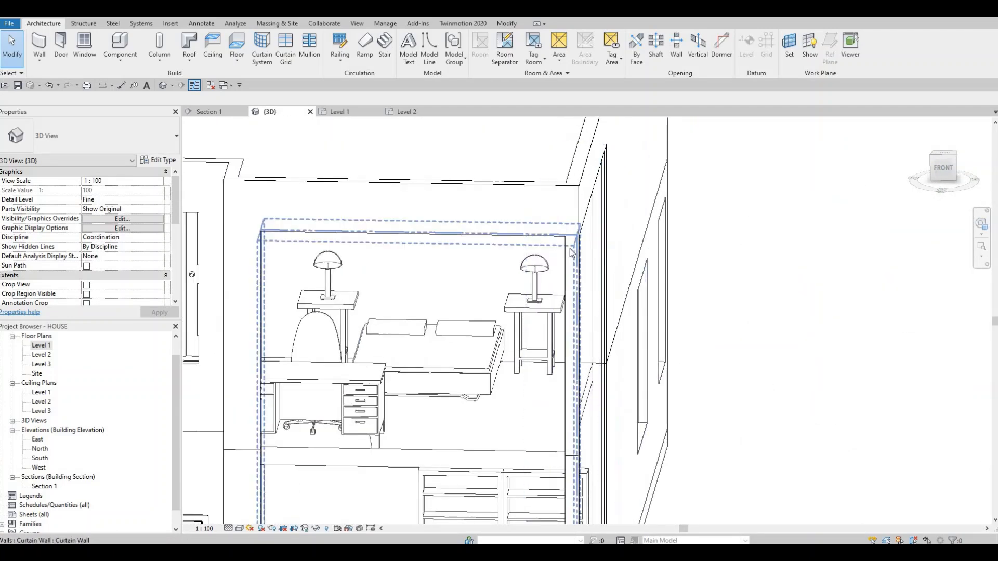
pyautogui.scroll(-1, 47, 359)
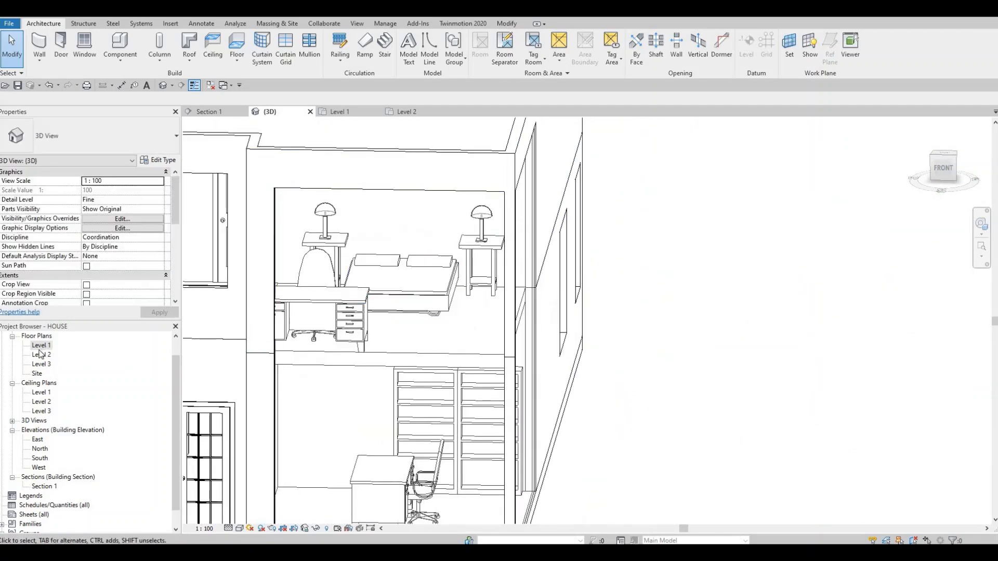
# - In the Level 1 floor plan, extend the south curtain wall's east end to the outer face of the east exterior wall
pyautogui.doubleClick(41, 346)
pyautogui.scroll(3, 457, 388)
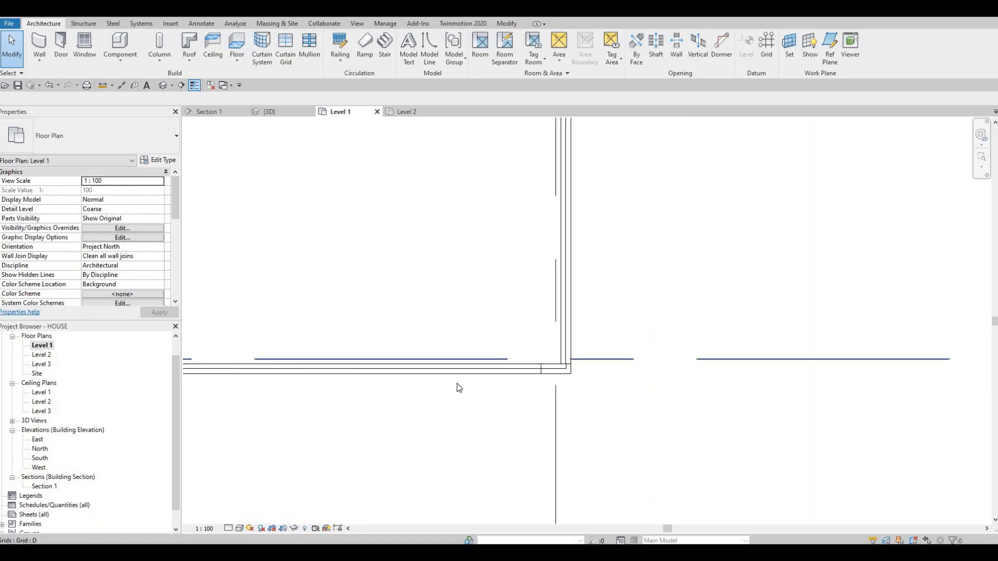
pyautogui.click(525, 334)
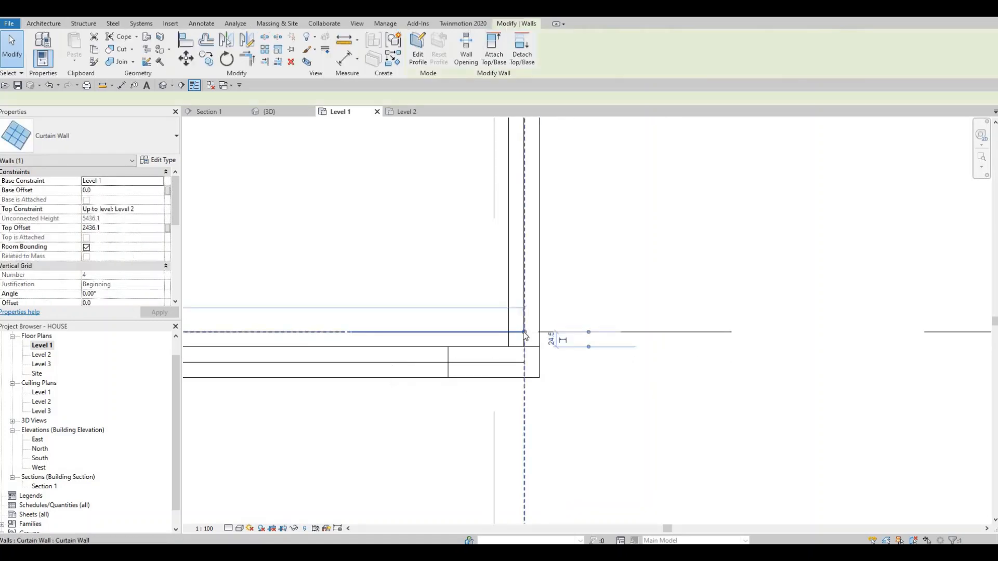
pyautogui.moveTo(537, 336); pyautogui.dragTo(540, 332)
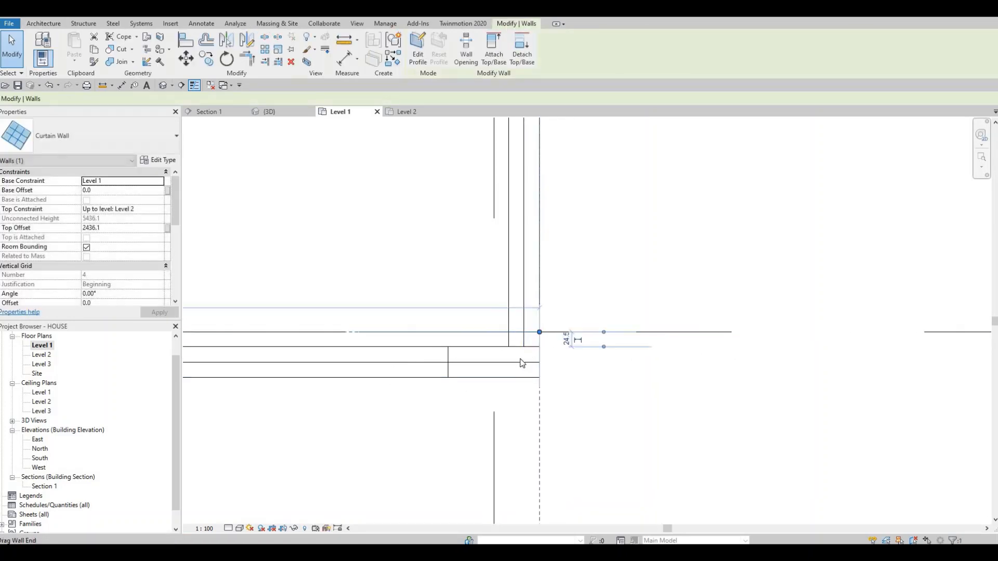
# - Try to cut geometry between the south curtain wall's glazed panel and the short exterior wall segment at the southeast corner
pyautogui.moveTo(454, 378); pyautogui.dragTo(568, 348, button='middle')
pyautogui.scroll(-1, 565, 348)
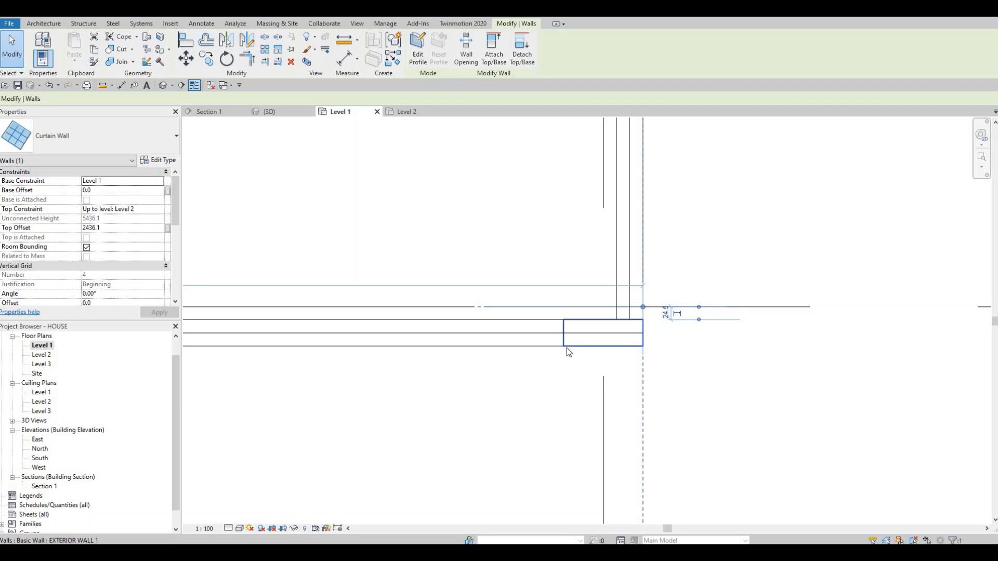
pyautogui.click(563, 348)
pyautogui.scroll(-2, 669, 395)
pyautogui.moveTo(524, 392); pyautogui.dragTo(821, 360, button='middle')
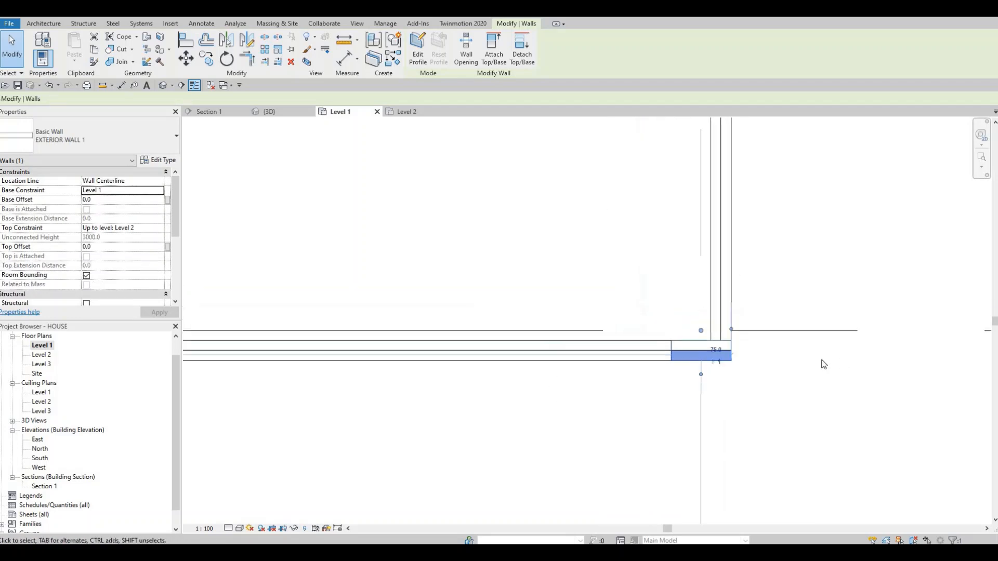
pyautogui.press('Escape')
pyautogui.scroll(-4, 809, 361)
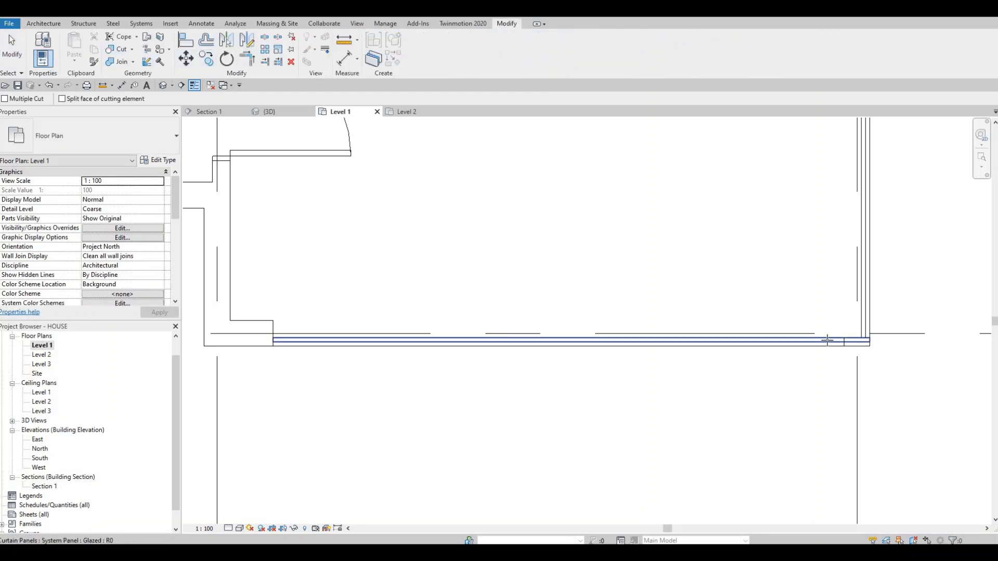
pyautogui.click(844, 343)
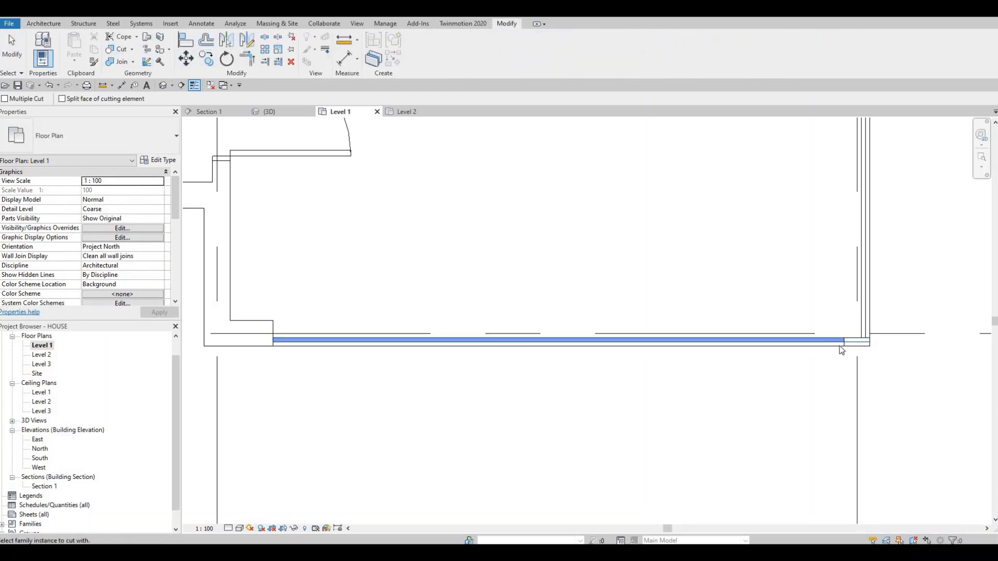
pyautogui.press('Escape')
pyautogui.press('Escape')
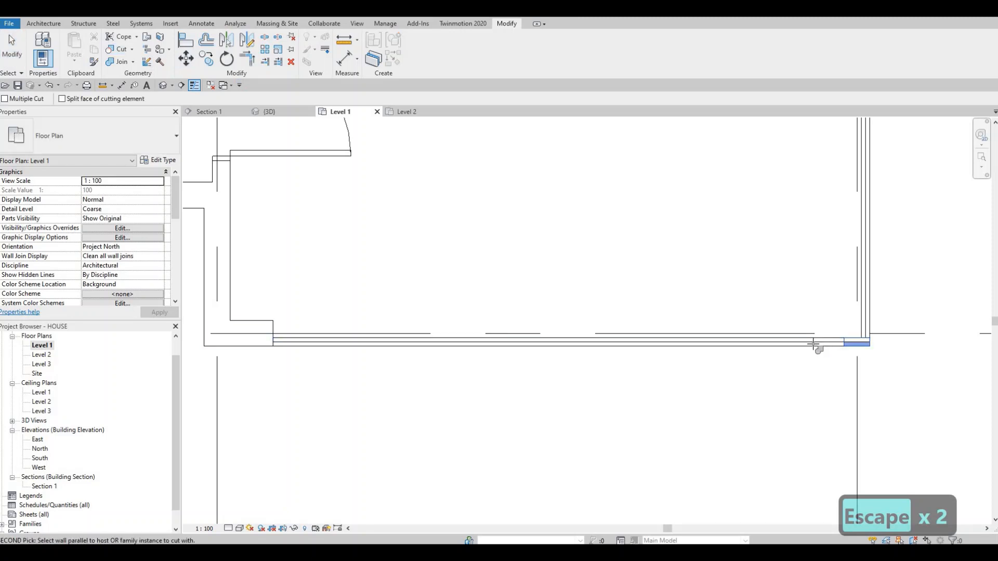
pyautogui.press('Escape')
pyautogui.press('Escape')
# - Try to nudge the south curtain wall's glazed panel by itself toward the exterior
pyautogui.scroll(2, 808, 343)
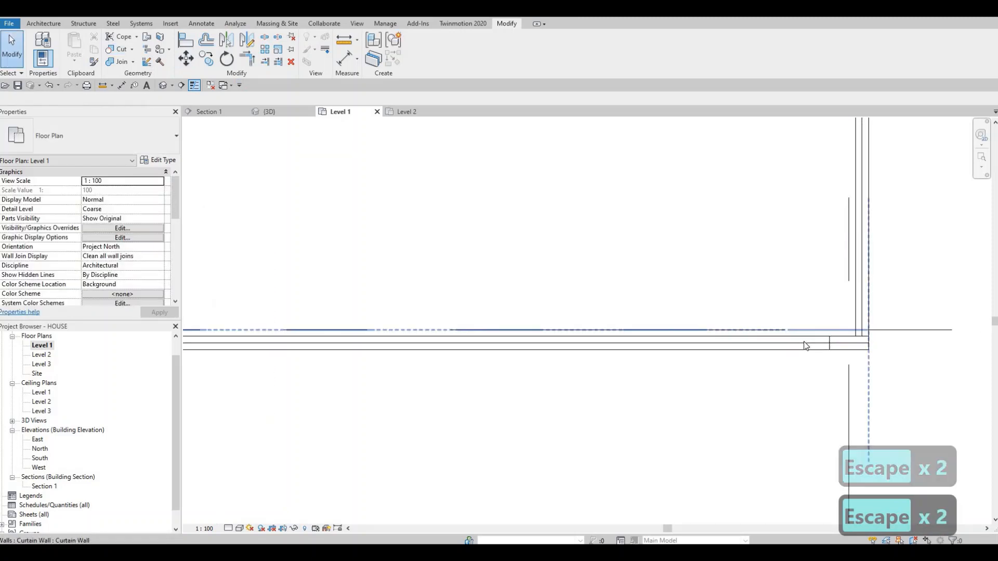
pyautogui.click(689, 324)
pyautogui.scroll(3, 686, 312)
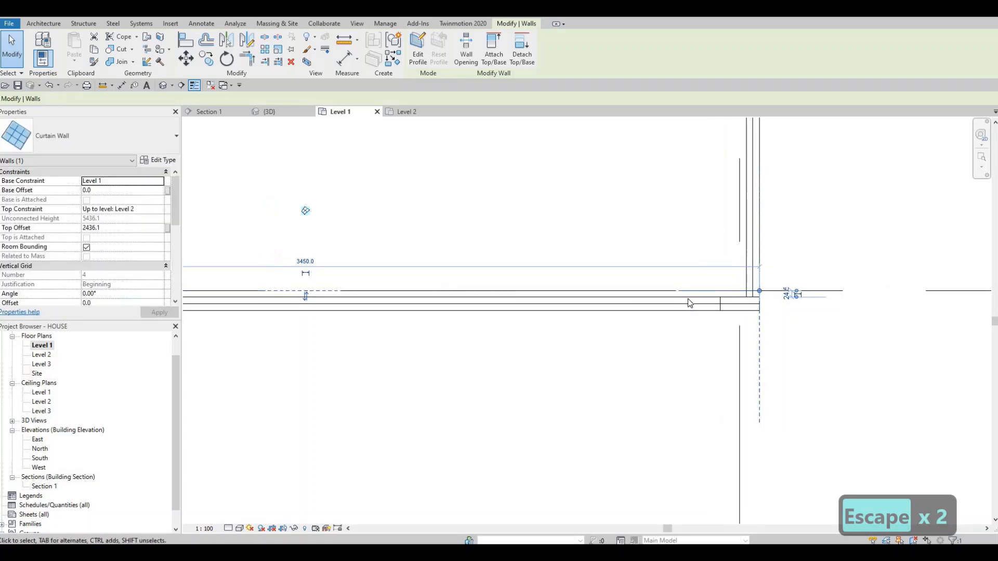
pyautogui.press('Escape')
pyautogui.press('Tab')
pyautogui.click(682, 294)
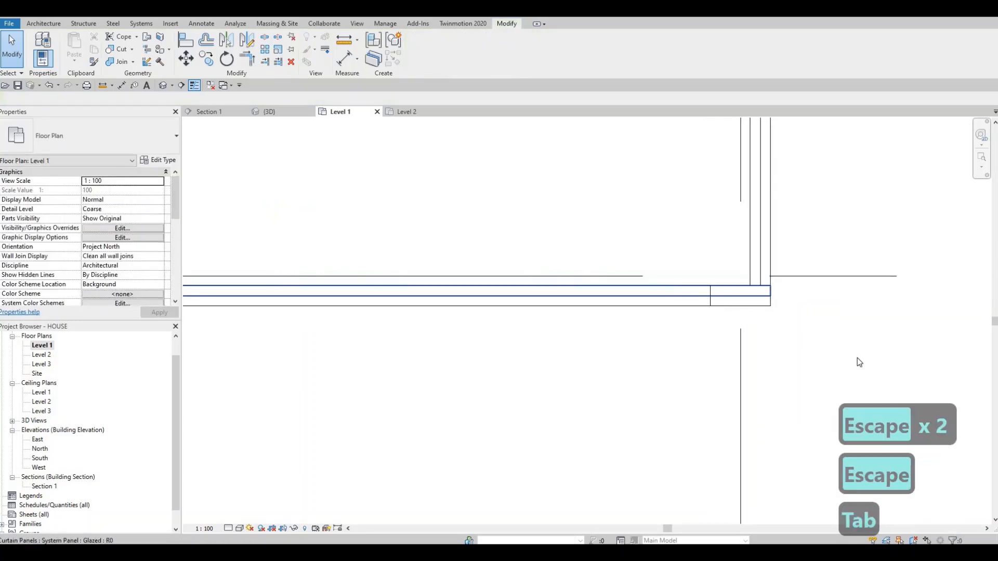
pyautogui.press('Down')
pyautogui.press('Down')
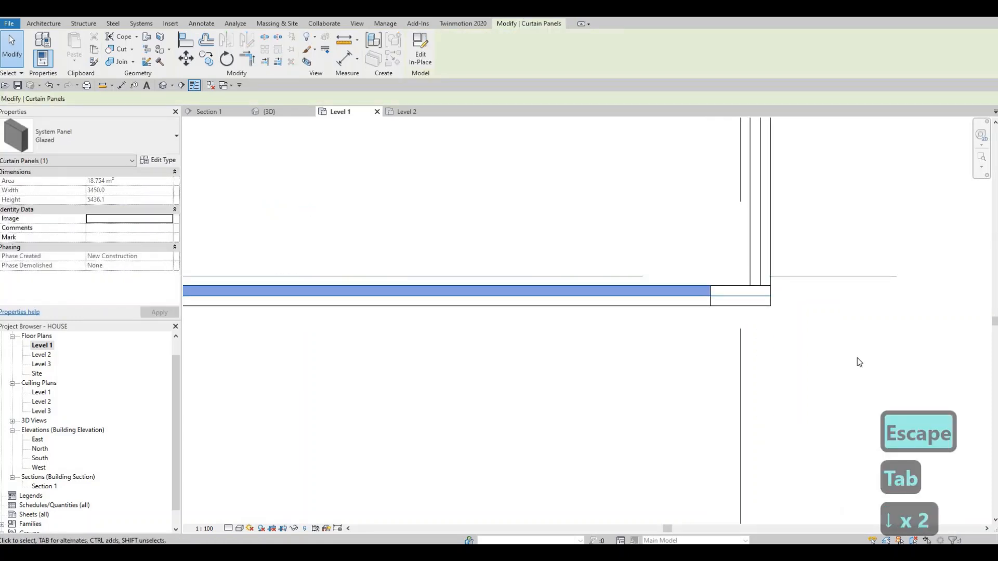
pyautogui.press('Down')
pyautogui.press('Down')
pyautogui.press('Escape')
pyautogui.press('Escape')
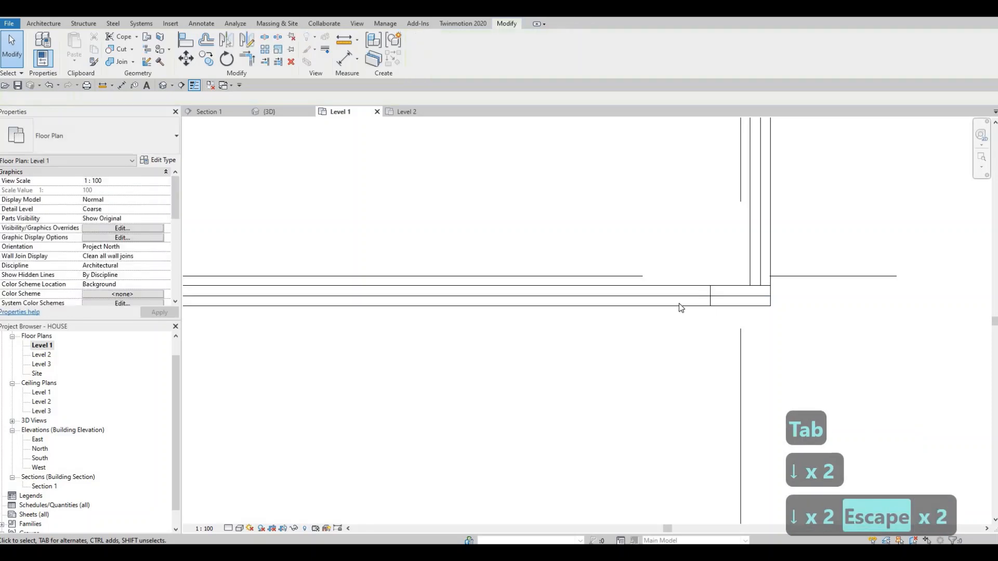
# - Nudge the whole south curtain wall southward, toward the outer face of the exterior wall
pyautogui.click(686, 300)
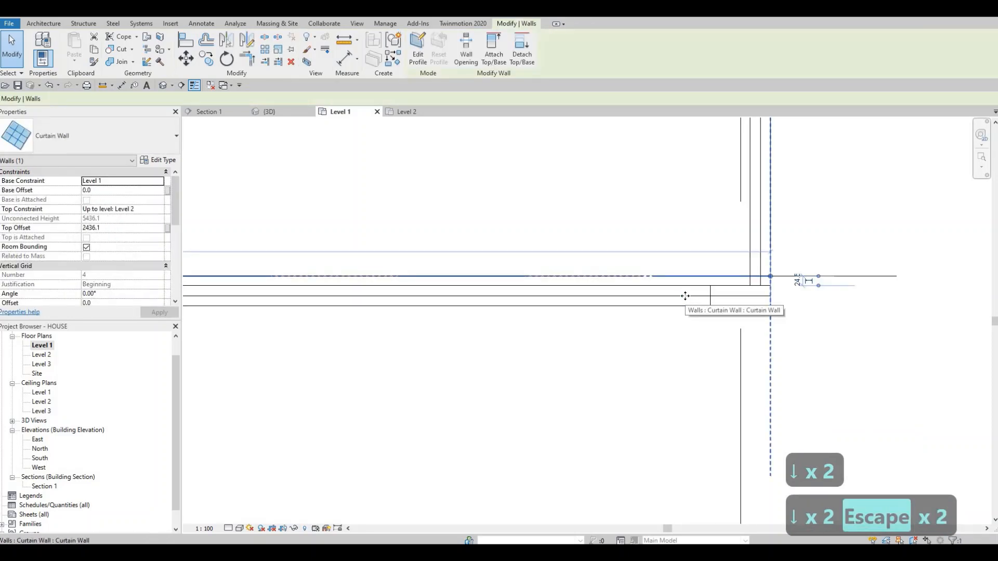
pyautogui.press('Down')
pyautogui.press('Down')
pyautogui.press('Down')
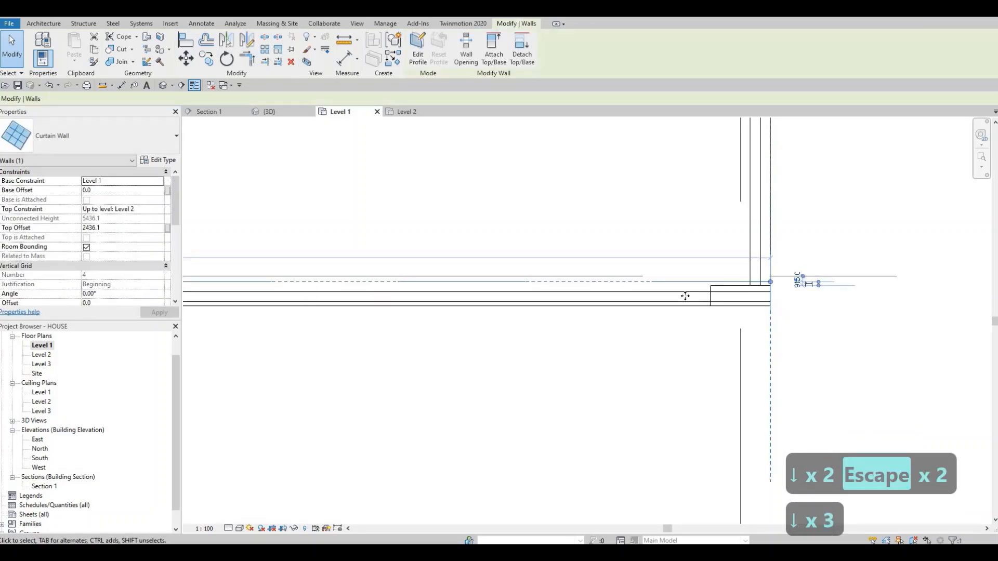
pyautogui.press('Down')
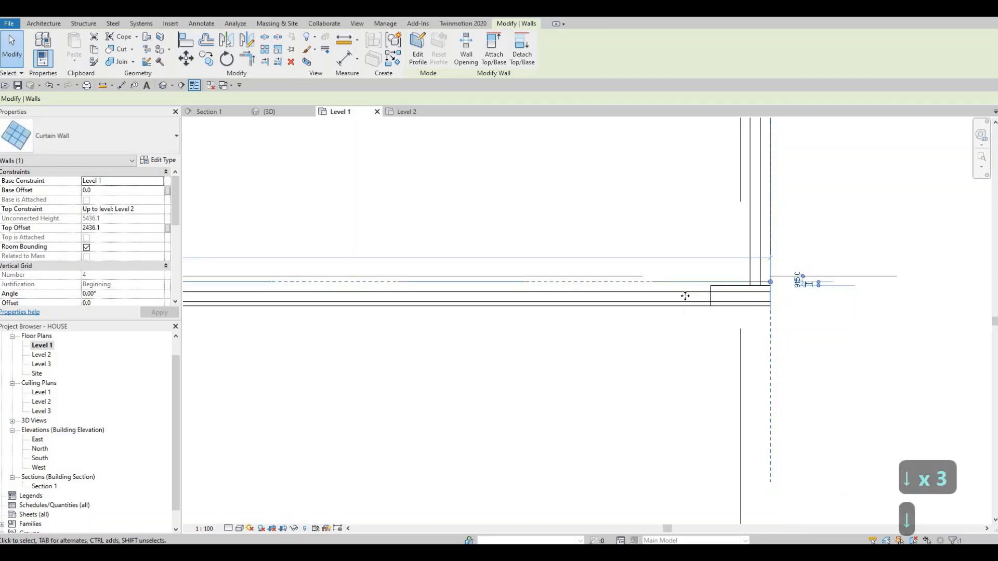
pyautogui.press('Up')
pyautogui.press('Down')
pyautogui.press('Escape')
pyautogui.press('Escape')
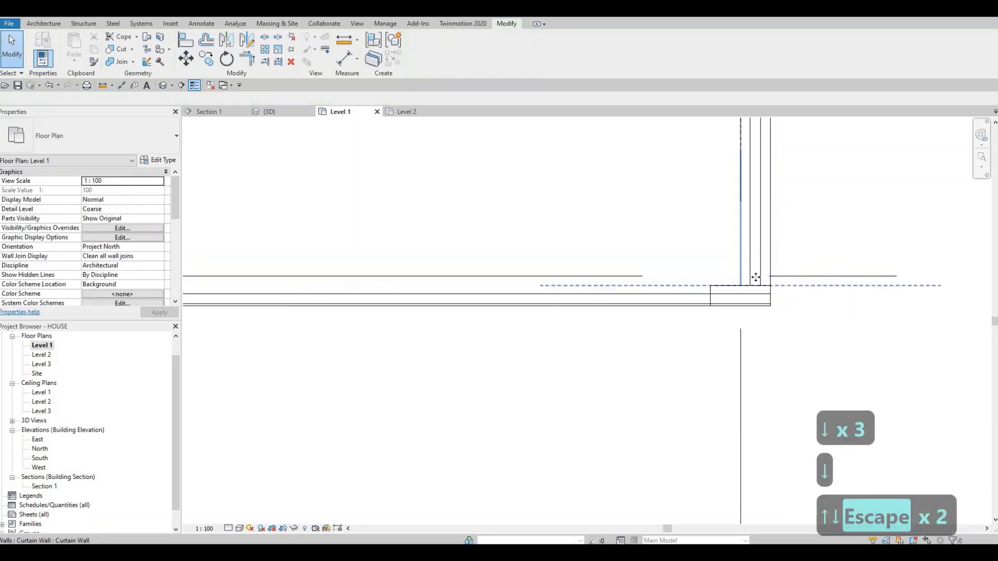
# - Extend the east curtain wall's south end to the shifted south glazing, and nudge the south curtain wall one more step outward
pyautogui.click(745, 286)
pyautogui.moveTo(741, 287); pyautogui.dragTo(753, 302)
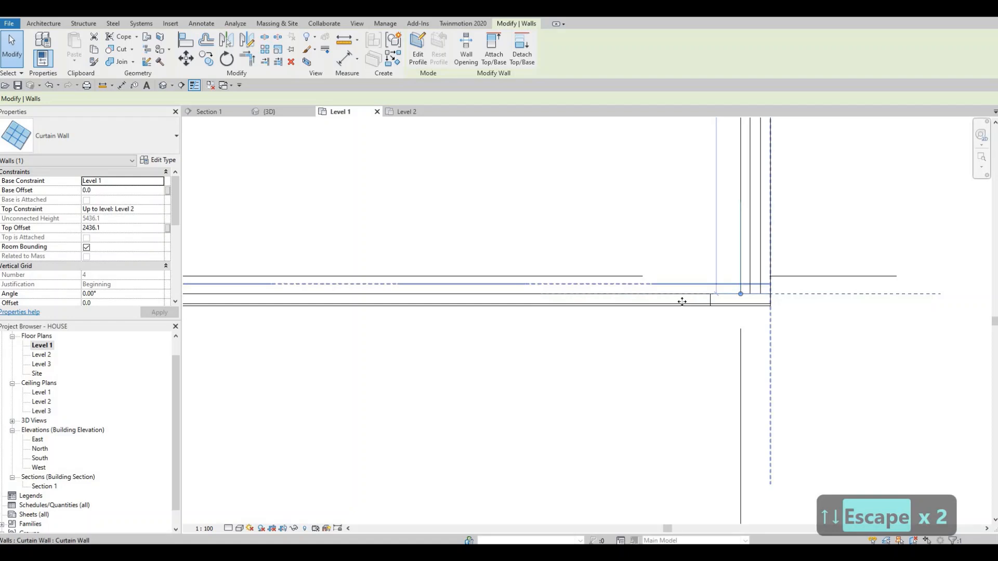
pyautogui.click(684, 304)
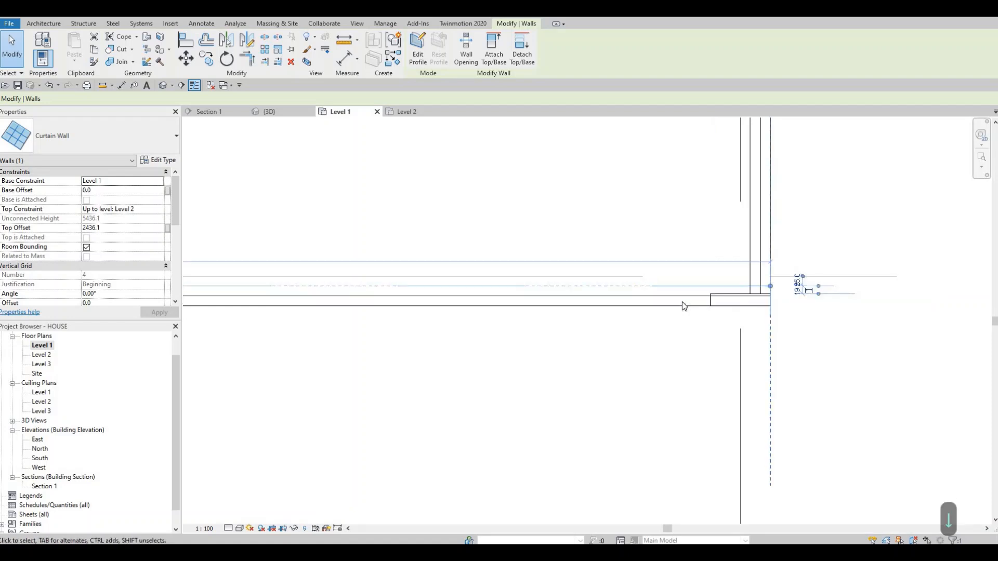
pyautogui.press('Escape')
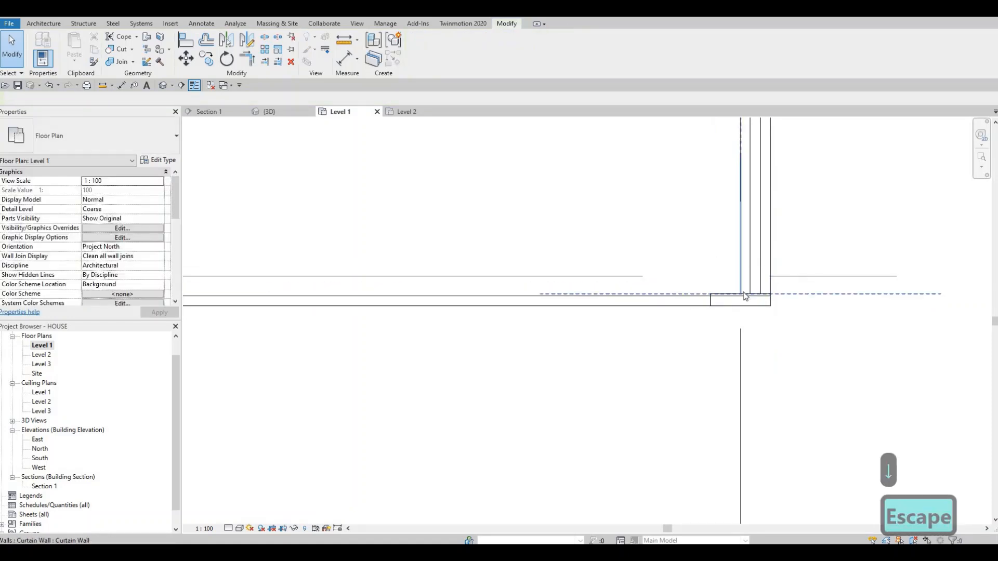
# - Extend the south end of the office's east curtain wall to the outer face of the south glazing
pyautogui.click(744, 297)
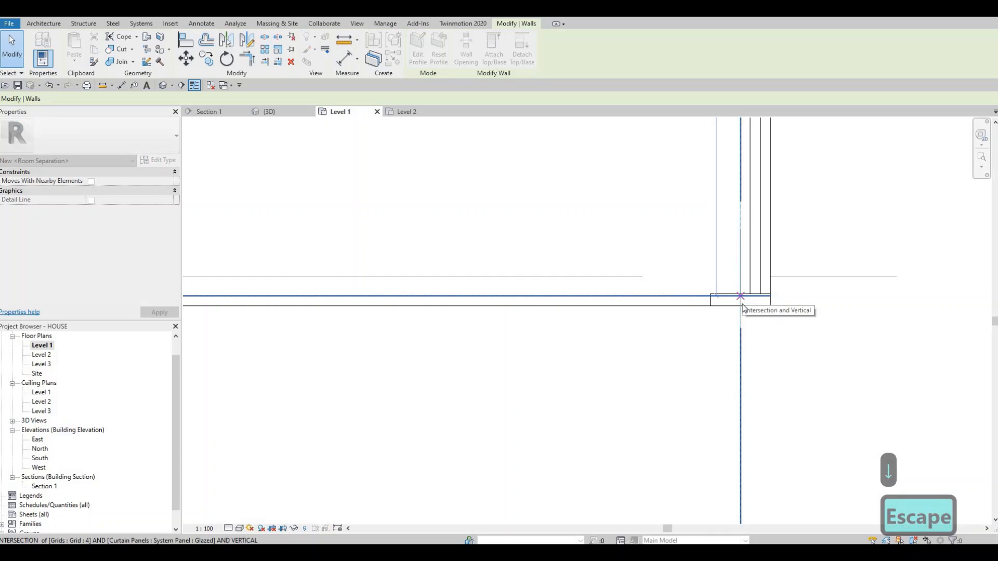
pyautogui.press('Escape')
pyautogui.press('Escape')
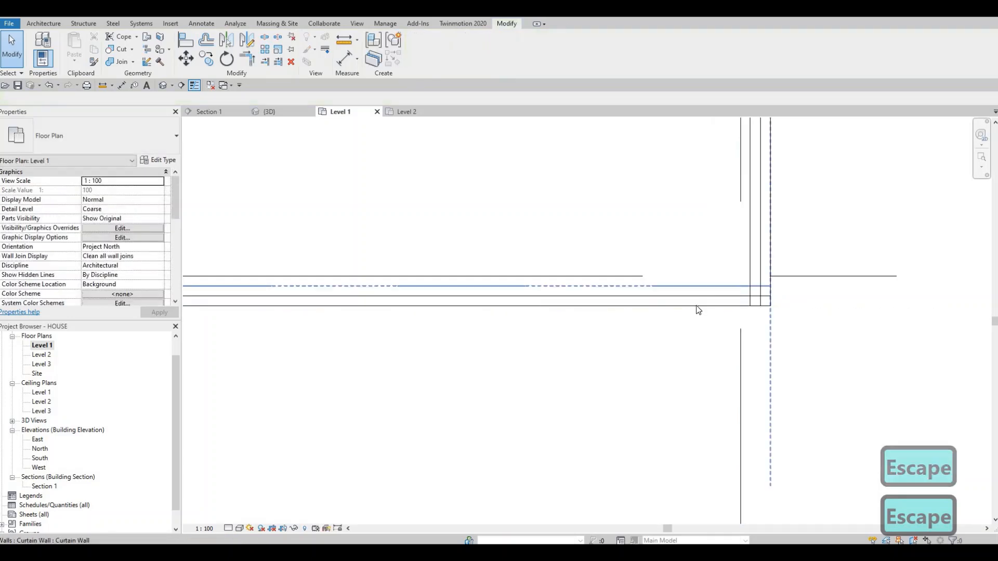
pyautogui.scroll(-3, 755, 293)
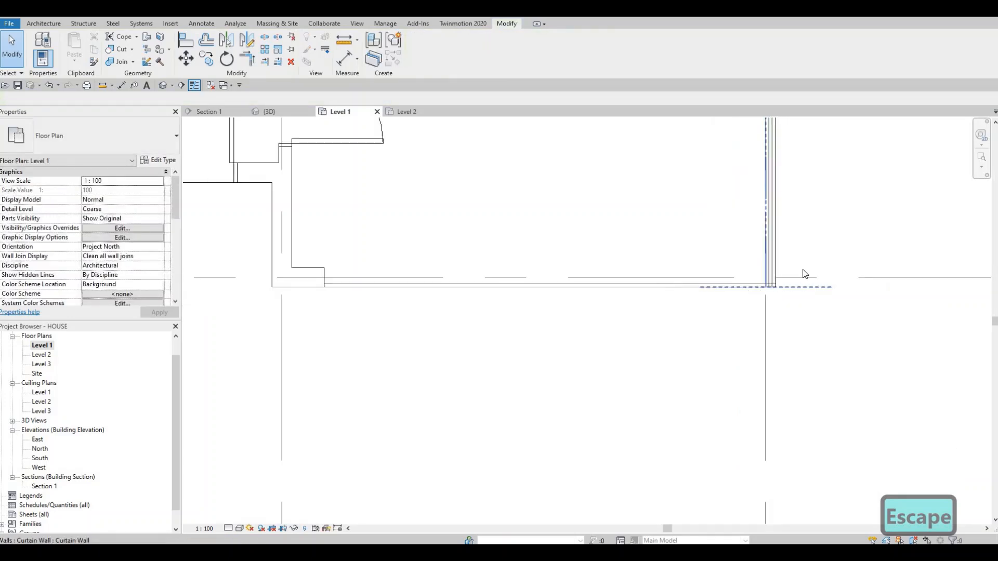
# - Pull the east end of the south curtain wall back to the inner face of the east glazing
pyautogui.scroll(3, 769, 286)
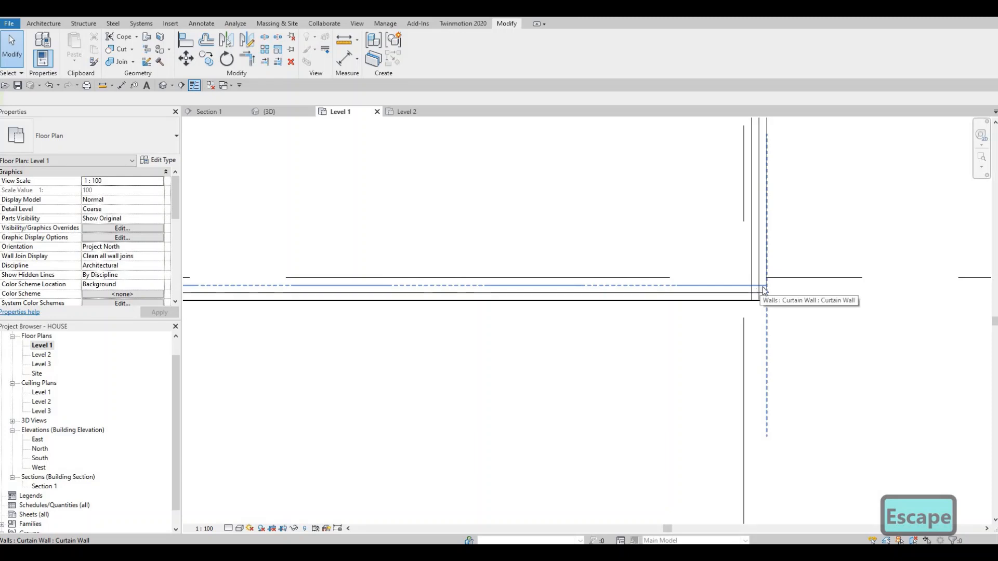
pyautogui.click(764, 290)
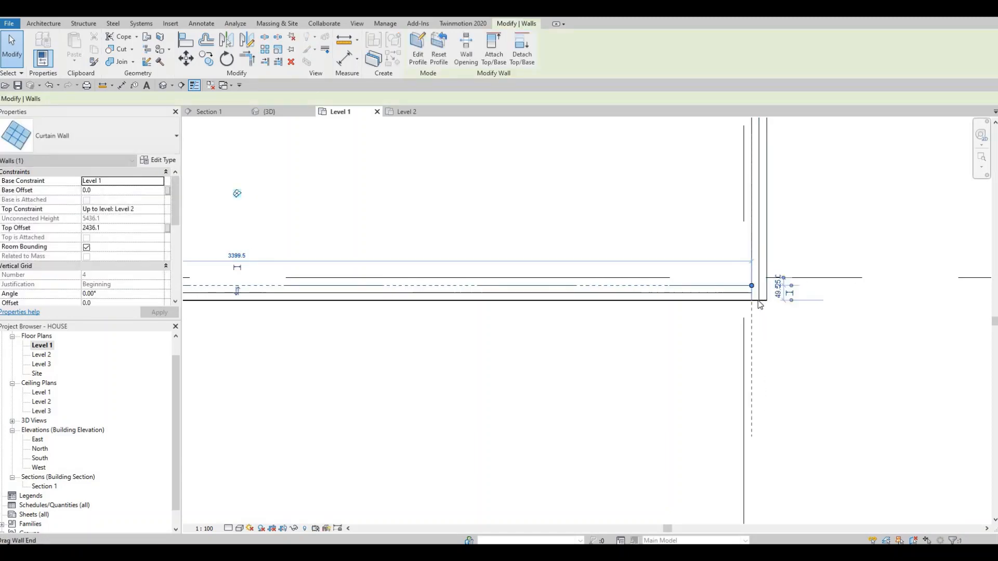
pyautogui.press('Escape')
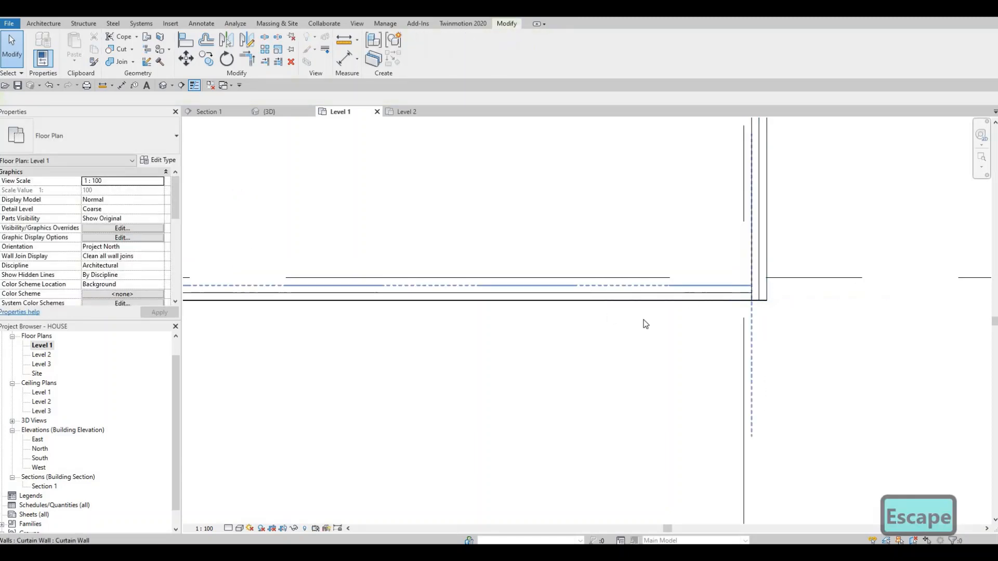
# - Try to align the south curtain wall with the exterior wall's outer face at the south glazing's west end
pyautogui.click(718, 293)
pyautogui.moveTo(452, 327); pyautogui.dragTo(783, 317, button='middle')
pyautogui.scroll(-1, 743, 302)
pyautogui.moveTo(714, 314); pyautogui.dragTo(771, 316, button='middle')
pyautogui.scroll(-1, 770, 316)
pyautogui.moveTo(303, 259); pyautogui.dragTo(473, 253, button='middle')
pyautogui.scroll(3, 474, 254)
pyautogui.press('l')
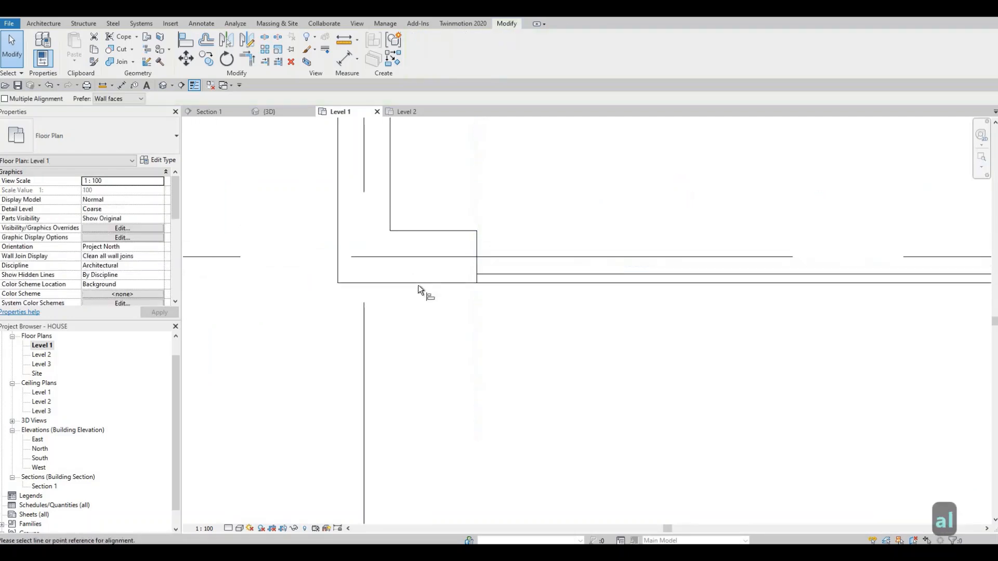
pyautogui.click(530, 283)
pyautogui.click(533, 283)
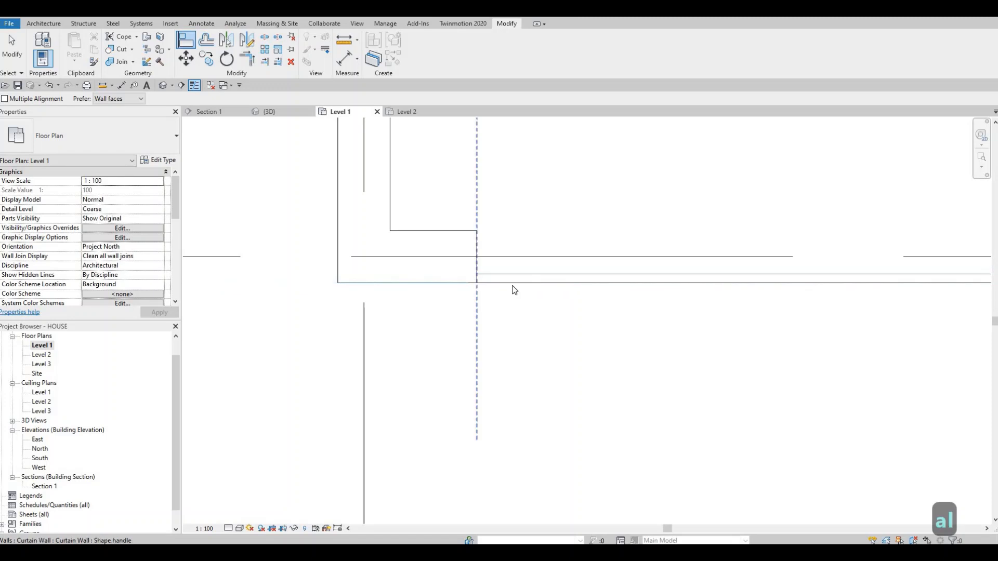
pyautogui.press('Escape')
pyautogui.press('Escape')
# - Try nudging the south curtain wall outward, and return it flush with the exterior wall's outer face
pyautogui.click(510, 277)
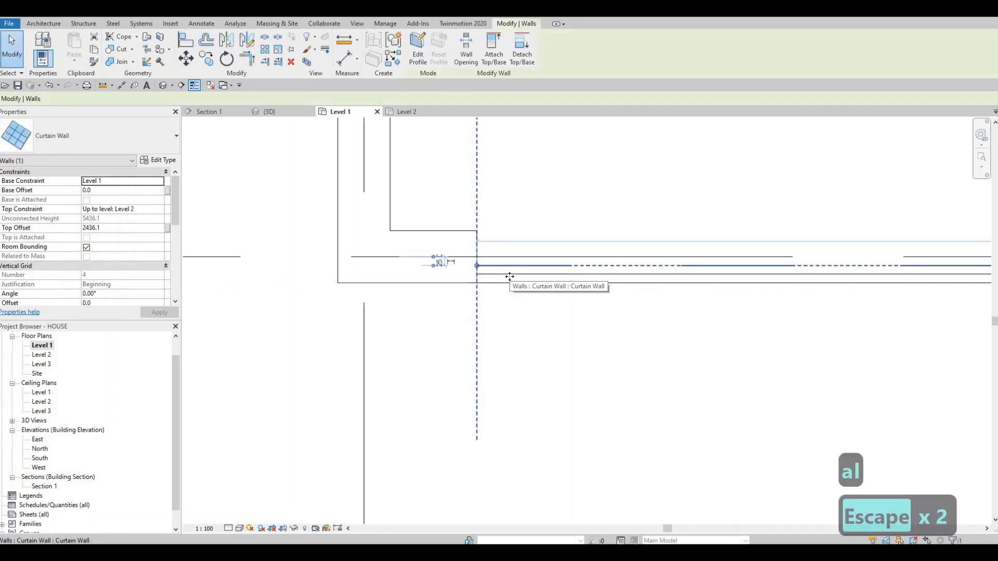
pyautogui.press('Down')
pyautogui.press('Down')
pyautogui.press('Down')
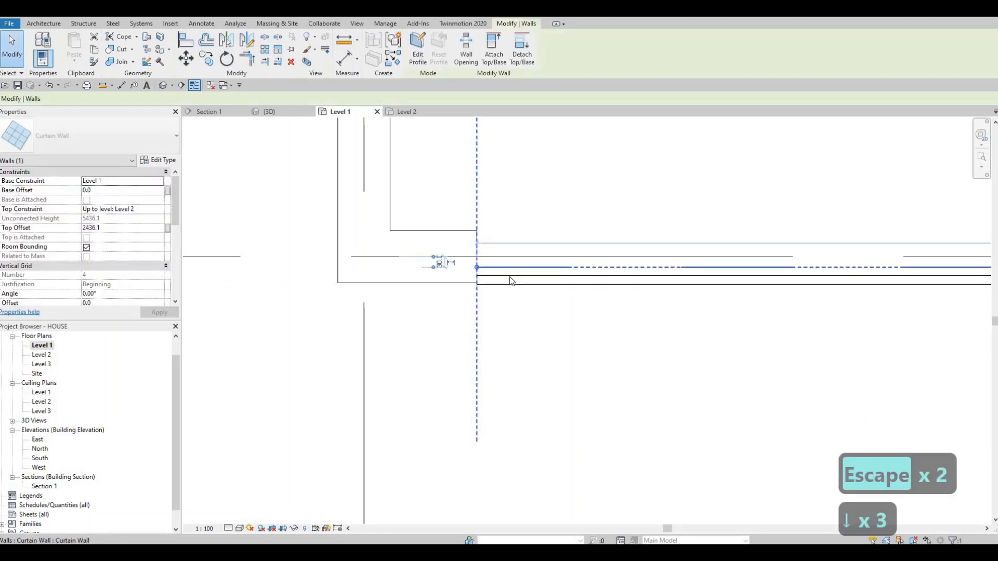
pyautogui.press('Up')
pyautogui.press('Up')
pyautogui.press('Up')
pyautogui.press('Up')
pyautogui.press('Down')
pyautogui.press('Escape')
pyautogui.press('Escape')
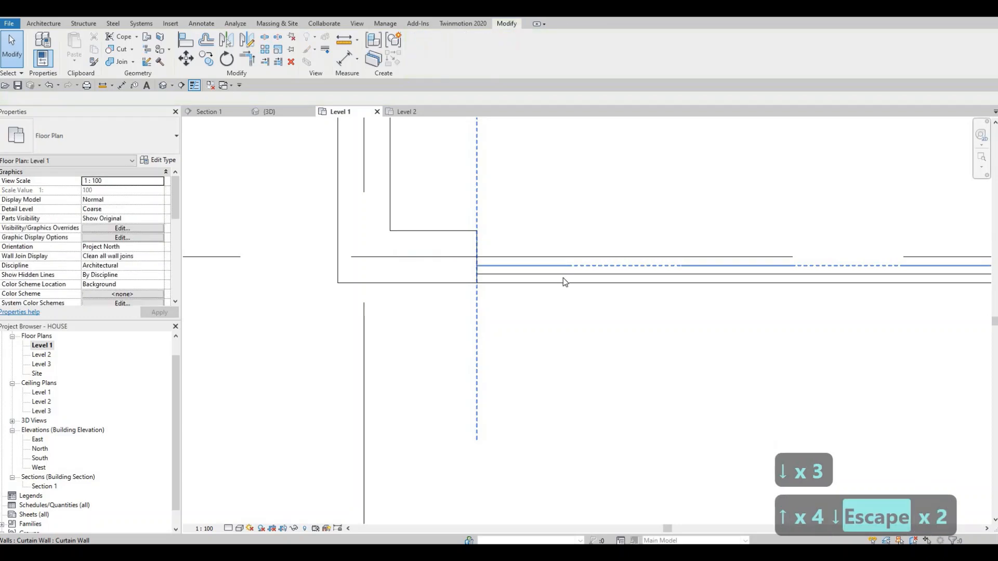
# - Check the south curtain wall's glazed panel against the exterior wall from its west end to the southeast corner
pyautogui.scroll(-1, 544, 278)
pyautogui.press('Tab')
pyautogui.click(543, 275)
pyautogui.moveTo(587, 297); pyautogui.dragTo(198, 265, button='middle')
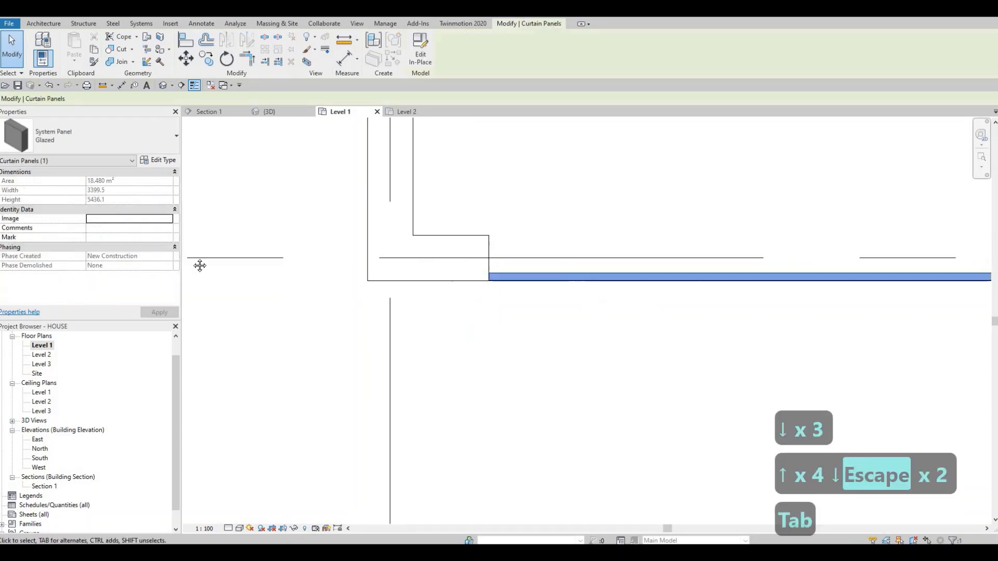
pyautogui.moveTo(811, 312); pyautogui.dragTo(416, 309, button='middle')
pyautogui.scroll(-2, 632, 251)
pyautogui.scroll(4, 634, 255)
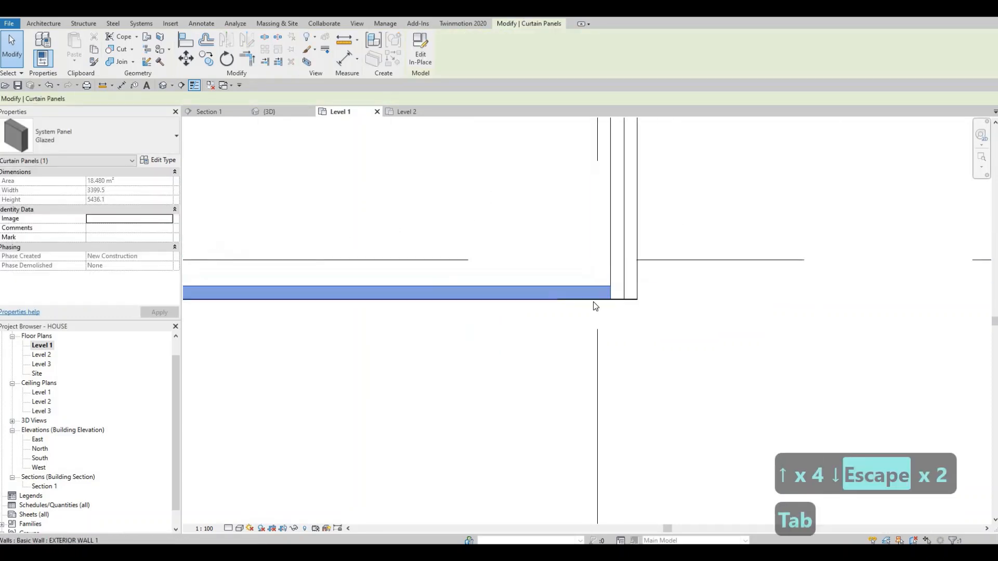
pyautogui.press('Escape')
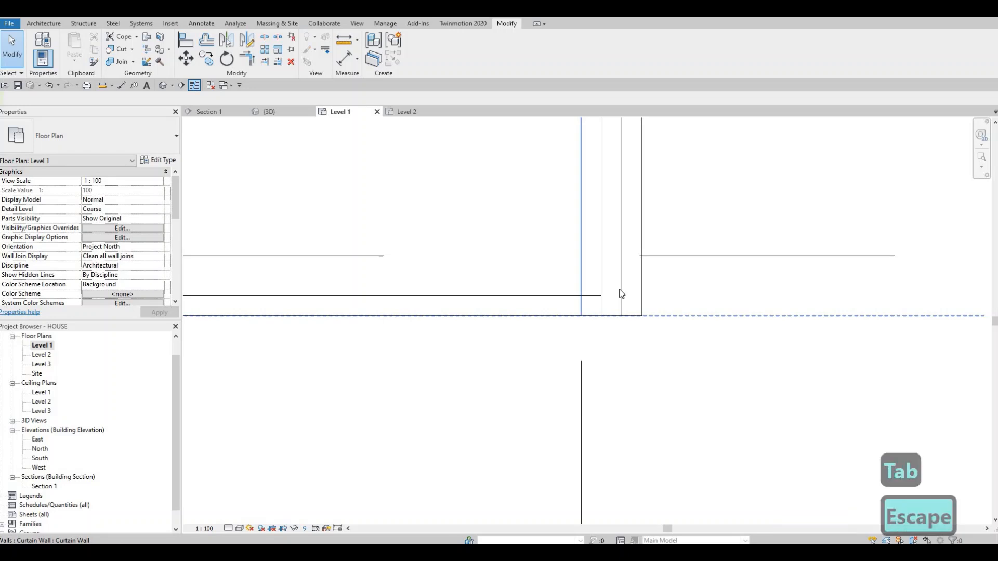
# - Nudge the office's east curtain wall eastward until its glazing is flush with the exterior wall's outer face at the north end
pyautogui.click(619, 281)
pyautogui.press('Escape')
pyautogui.click(618, 268)
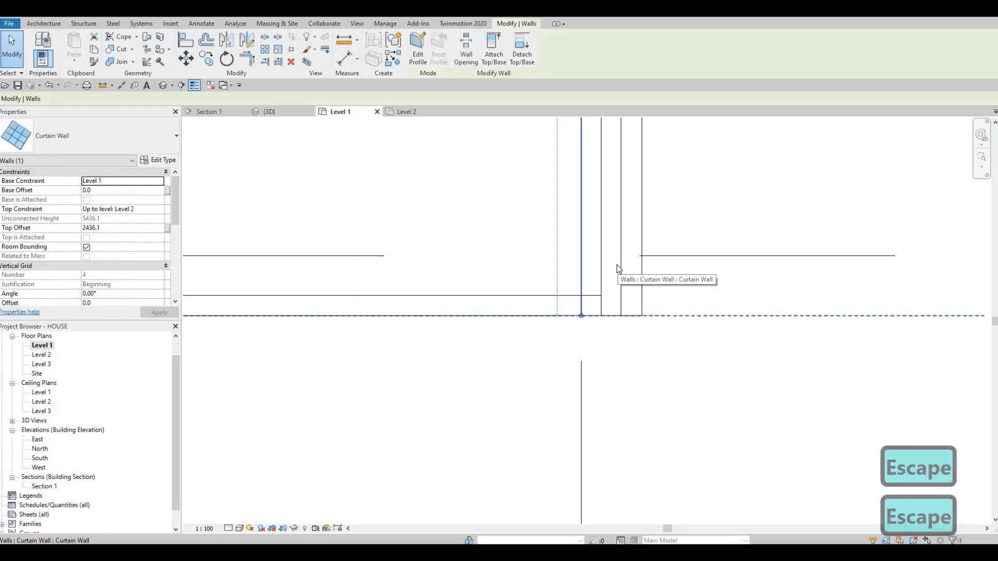
pyautogui.scroll(-5, 616, 268)
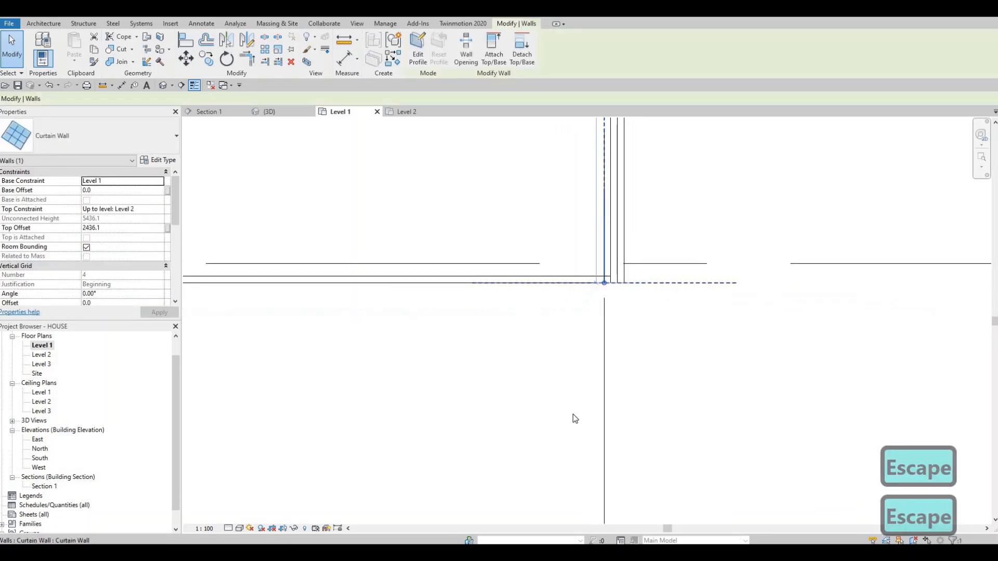
pyautogui.scroll(-1, 541, 356)
pyautogui.moveTo(541, 312); pyautogui.dragTo(513, 512, button='middle')
pyautogui.scroll(10, 548, 189)
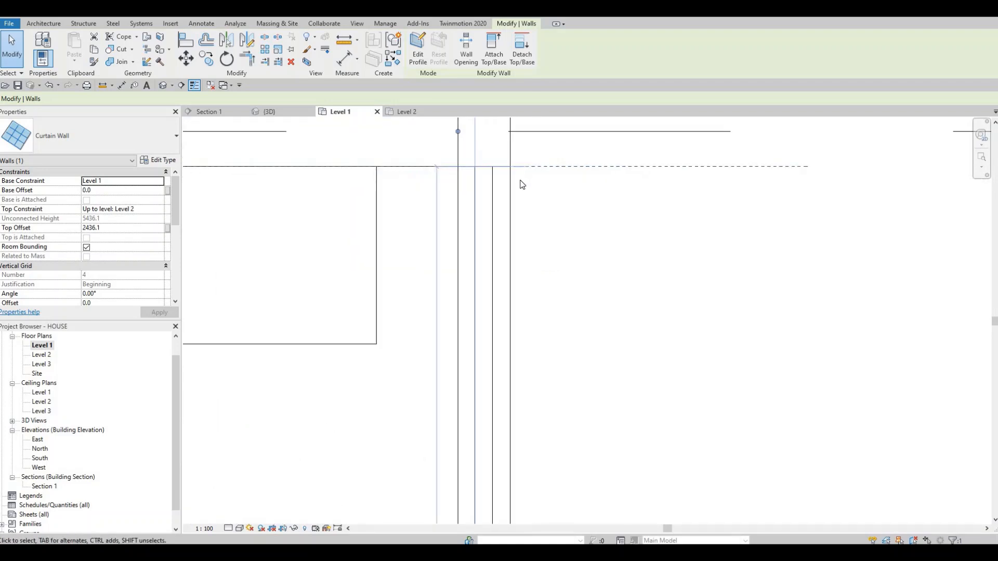
pyautogui.press('Right')
pyautogui.press('Right')
pyautogui.press('Right')
pyautogui.press('Right')
pyautogui.press('Right')
pyautogui.press('Right')
pyautogui.press('Right')
pyautogui.press('Right')
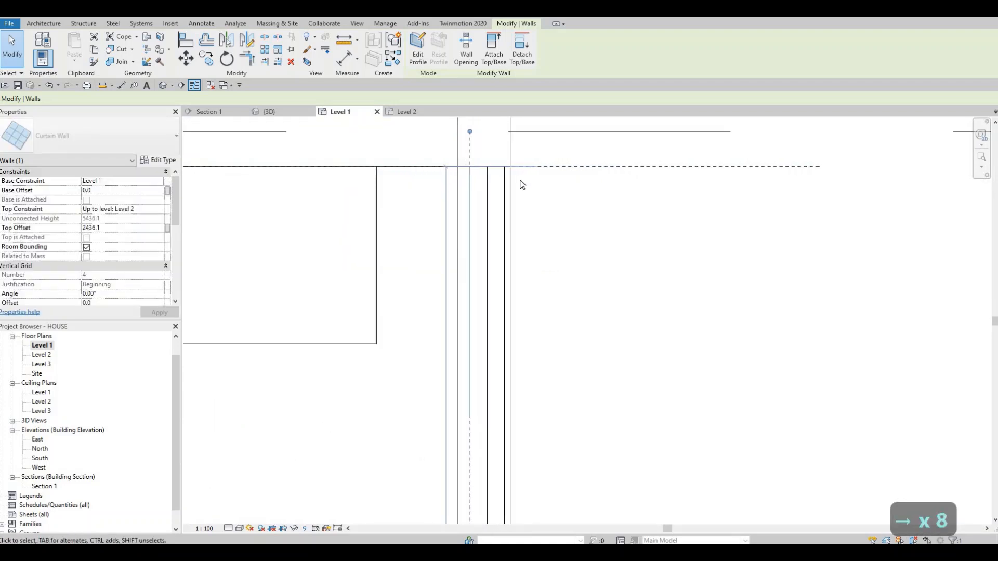
pyautogui.press('Right')
pyautogui.press('Right')
pyautogui.press('Escape')
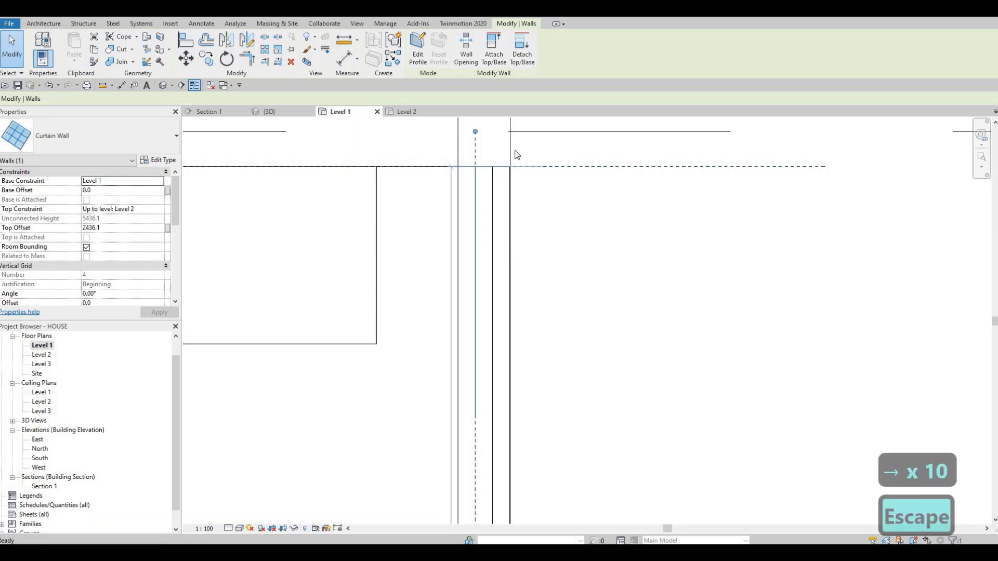
# - Extend the east end of the south curtain wall to the inner face of the shifted east glazing
pyautogui.moveTo(587, 379); pyautogui.dragTo(551, 224, button='middle')
pyautogui.scroll(-6, 530, 229)
pyautogui.moveTo(567, 514); pyautogui.dragTo(518, 224, button='middle')
pyautogui.scroll(-4, 541, 322)
pyautogui.scroll(4, 518, 302)
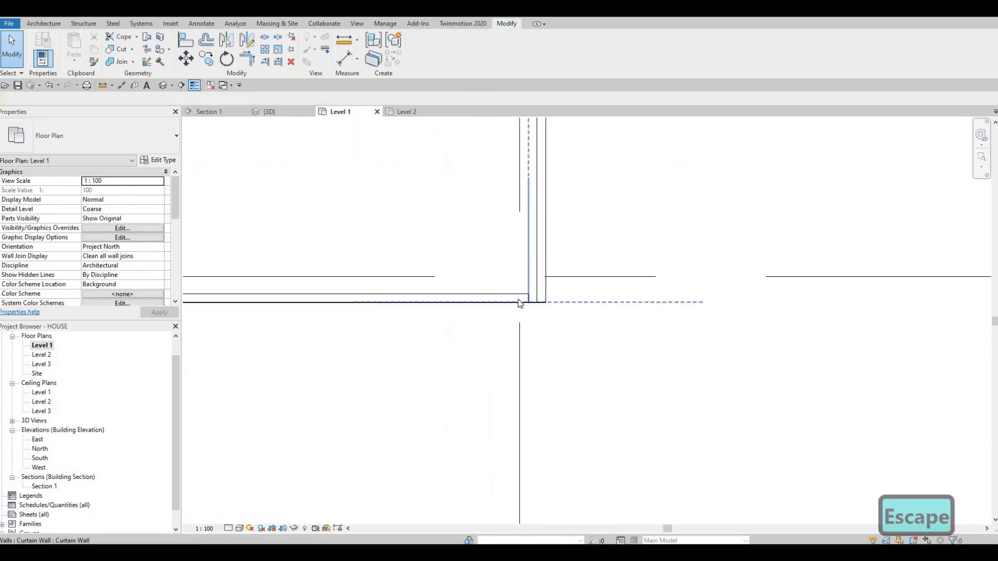
pyautogui.click(539, 282)
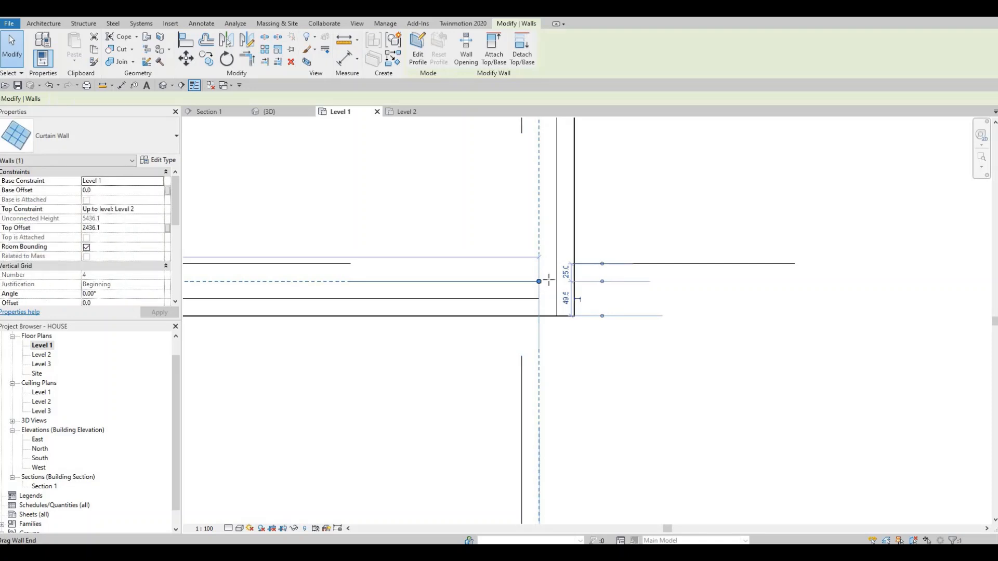
pyautogui.moveTo(552, 281); pyautogui.dragTo(556, 284)
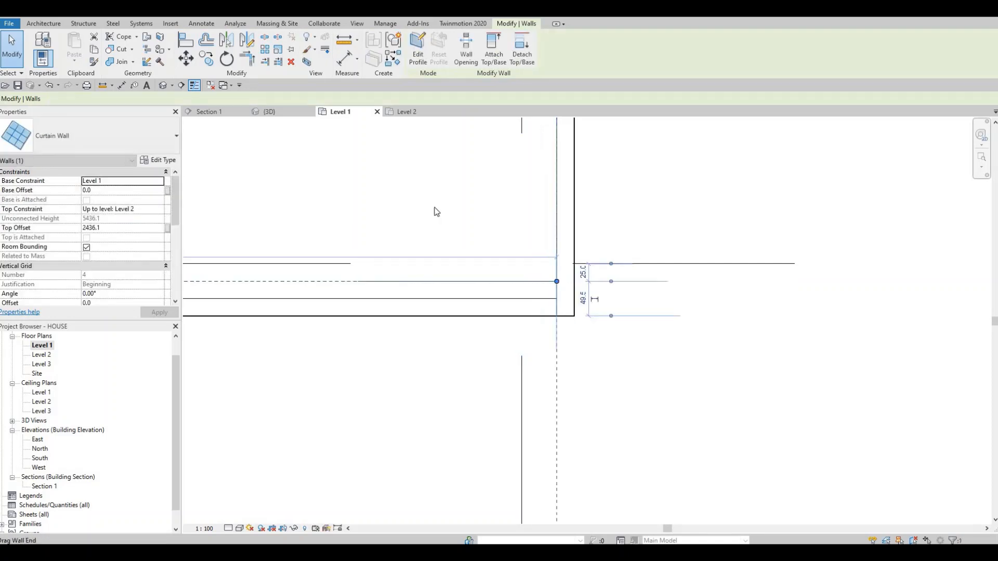
pyautogui.press('Escape')
pyautogui.press('Escape')
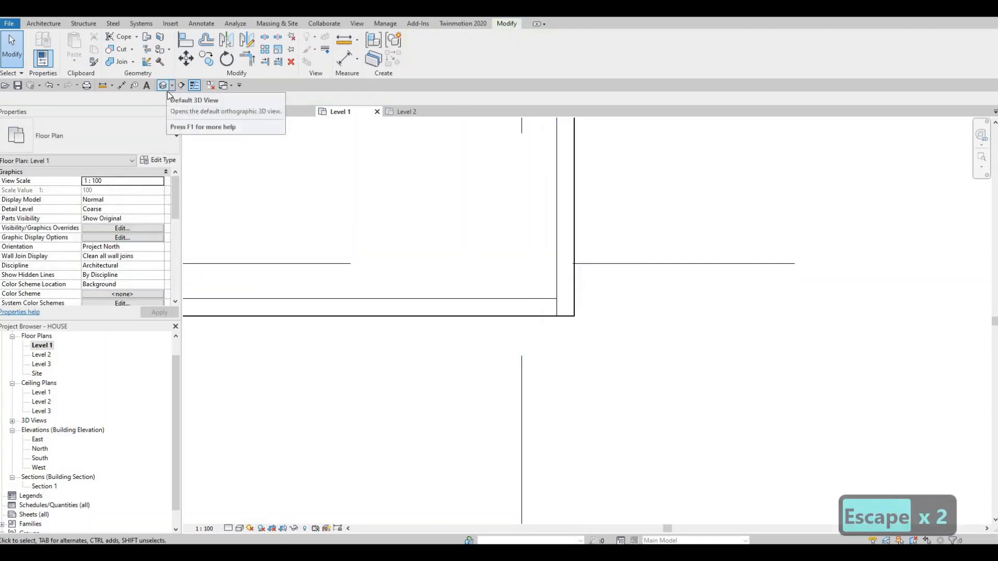
# - Inspect the glazed southeast corner and the adjoining exterior walls in the default 3D view
pyautogui.keyDown('shift'); pyautogui.moveTo(506, 281); pyautogui.dragTo(445, 249, button='middle'); pyautogui.keyUp('shift')
pyautogui.scroll(-2, 445, 253)
pyautogui.scroll(5, 327, 312)
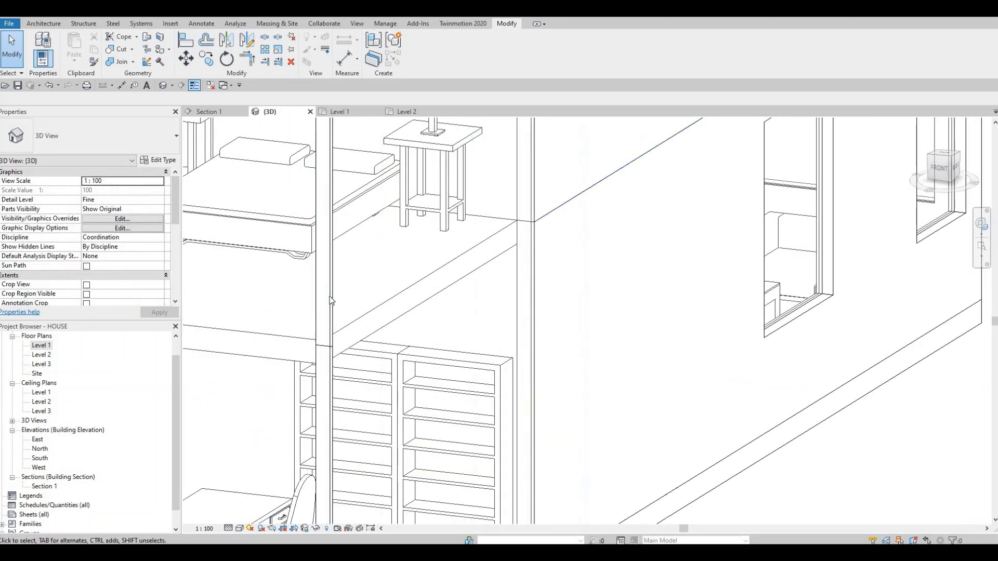
pyautogui.click(351, 338)
pyautogui.scroll(-5, 397, 348)
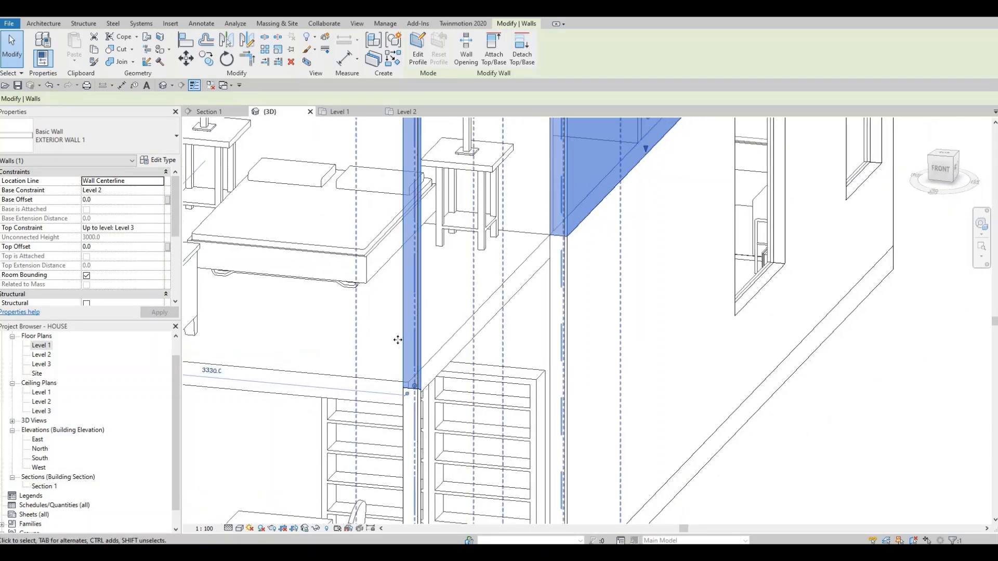
pyautogui.scroll(4, 404, 248)
pyautogui.press('Escape')
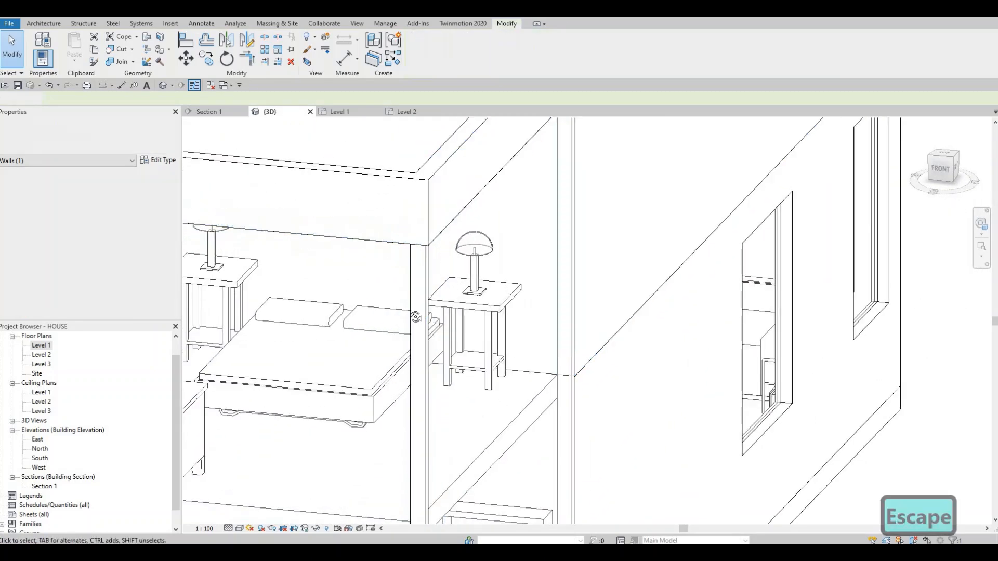
pyautogui.scroll(2, 610, 285)
pyautogui.keyDown('shift'); pyautogui.moveTo(608, 280); pyautogui.dragTo(535, 270, button='middle'); pyautogui.keyUp('shift')
pyautogui.scroll(-4, 541, 267)
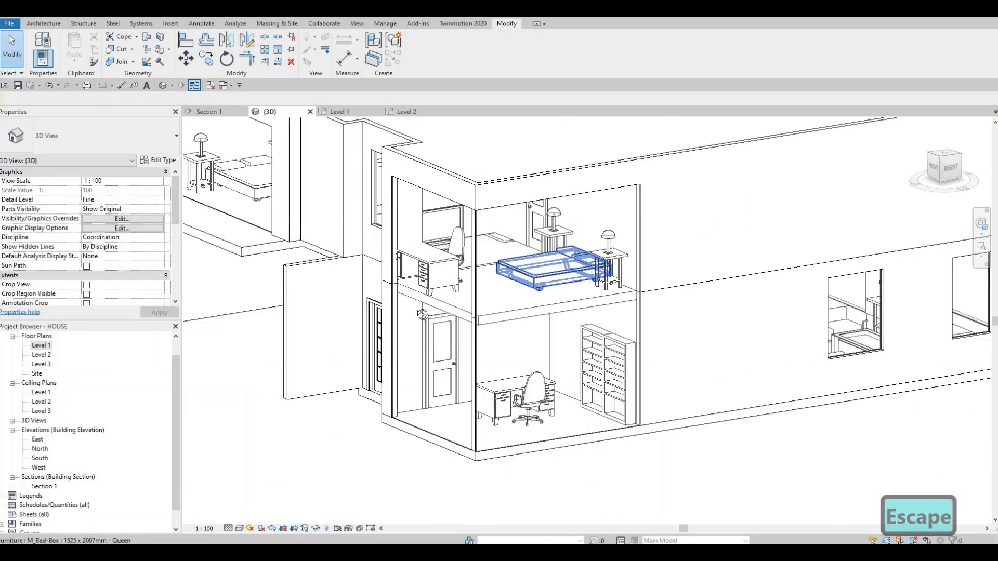
pyautogui.keyDown('shift'); pyautogui.moveTo(415, 311); pyautogui.dragTo(579, 414, button='middle'); pyautogui.keyUp('shift')
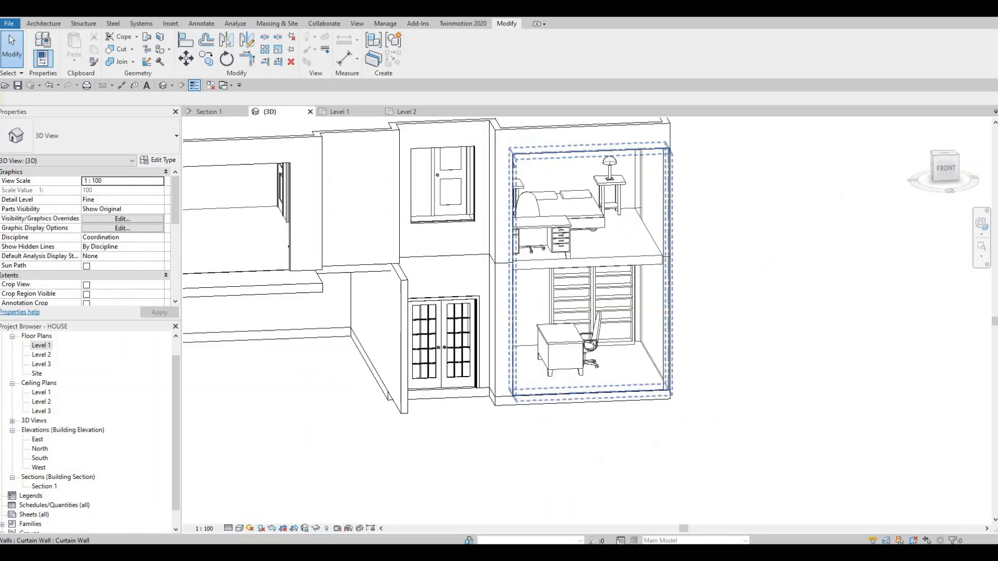
# - Set the 3D view's visual style to Shaded and examine the glass corner of the office and bedroom
pyautogui.click(240, 528)
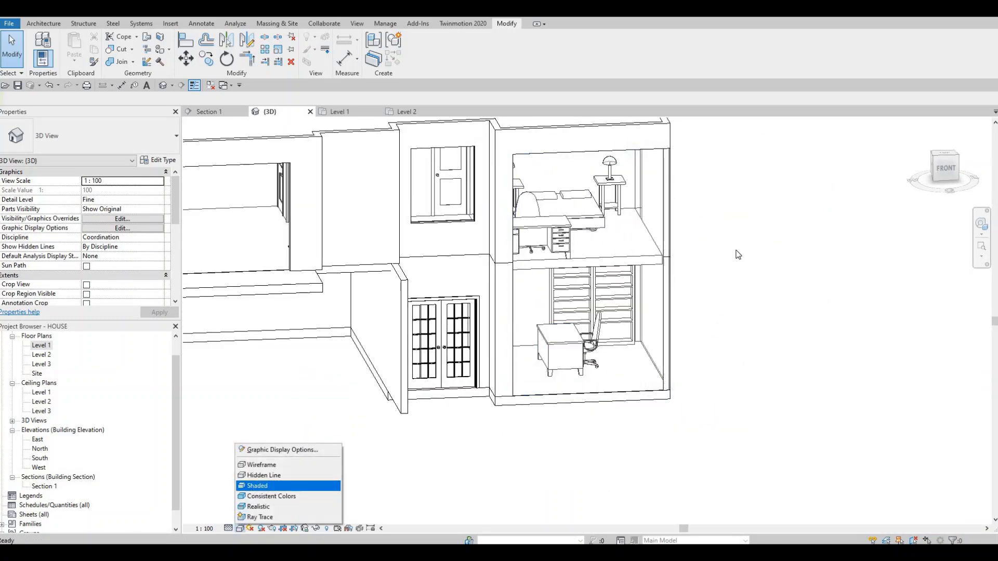
pyautogui.scroll(2, 684, 256)
pyautogui.keyDown('shift'); pyautogui.moveTo(499, 349); pyautogui.dragTo(353, 364, button='middle'); pyautogui.keyUp('shift')
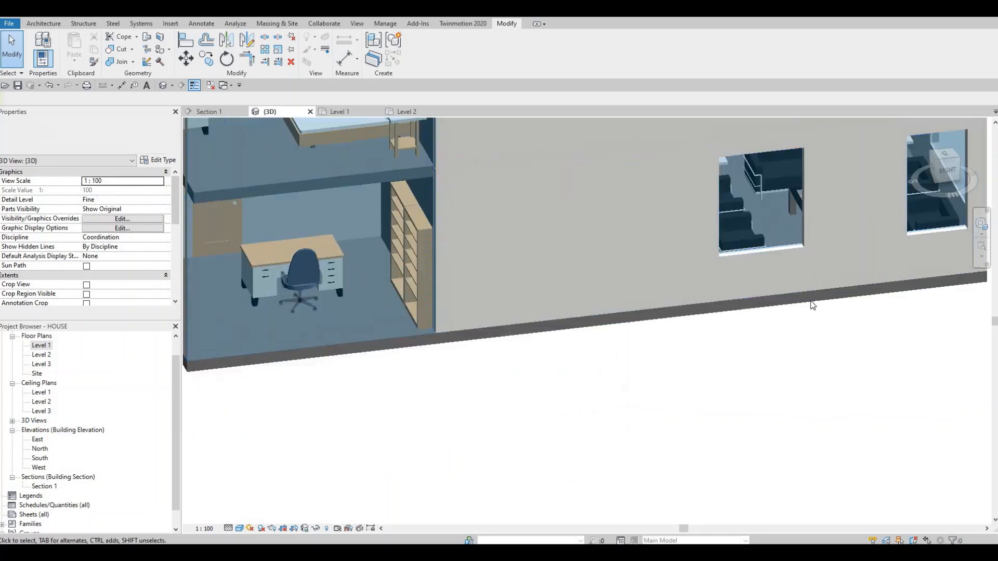
pyautogui.moveTo(811, 301); pyautogui.dragTo(352, 335, button='middle')
pyautogui.scroll(3, 722, 364)
pyautogui.scroll(-2, 351, 335)
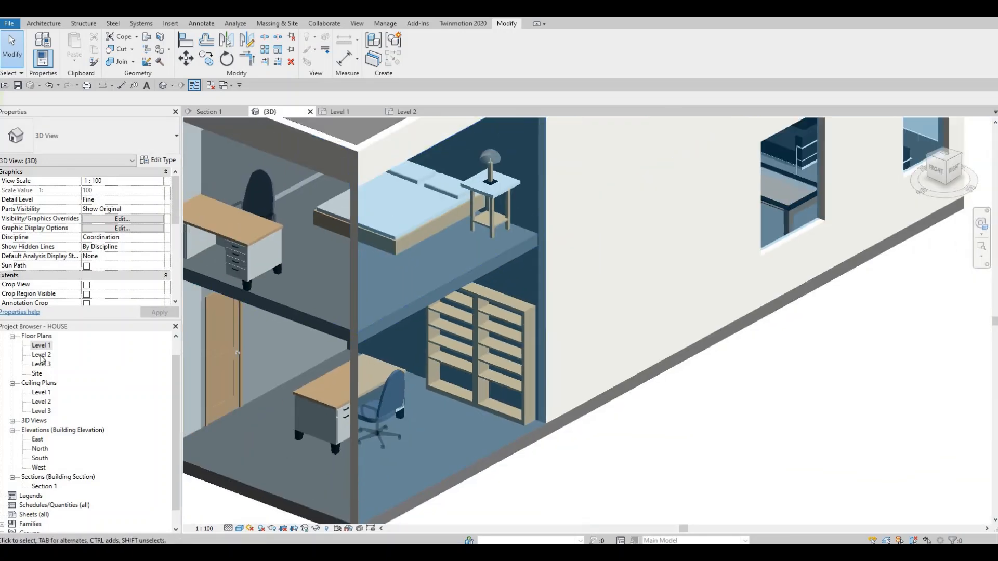
# - In the Level 1 plan, extend the east curtain wall's south end slightly past the south glazing's outer face, and reopen the 3D view
pyautogui.hotkey('ctrl', 'Tab')
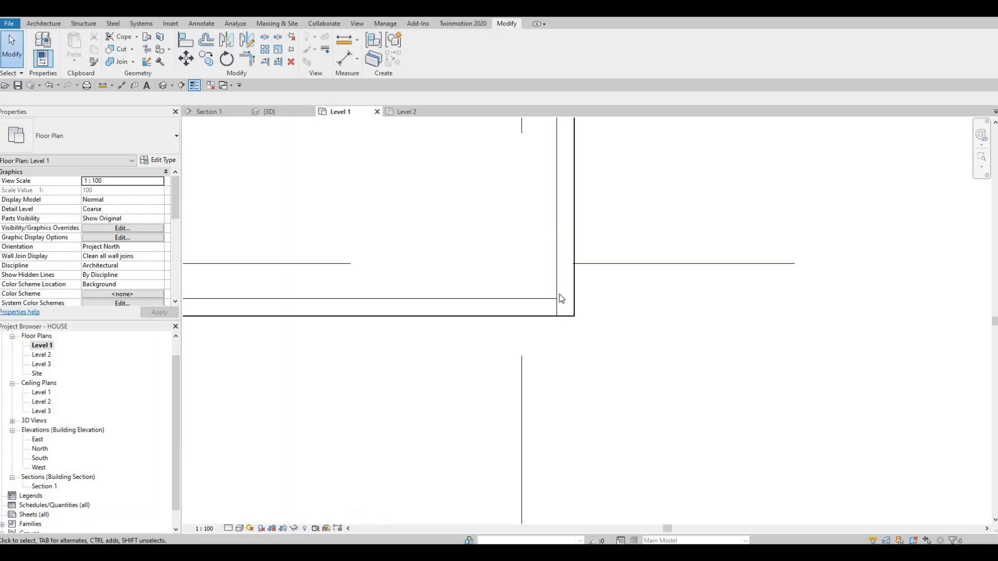
pyautogui.scroll(-4, 560, 295)
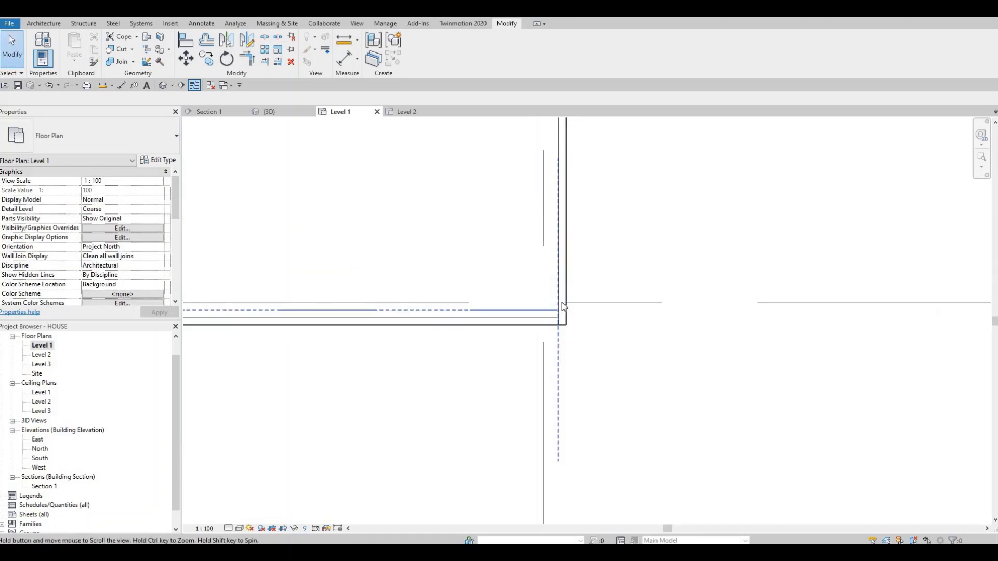
pyautogui.click(562, 306)
pyautogui.scroll(2, 560, 307)
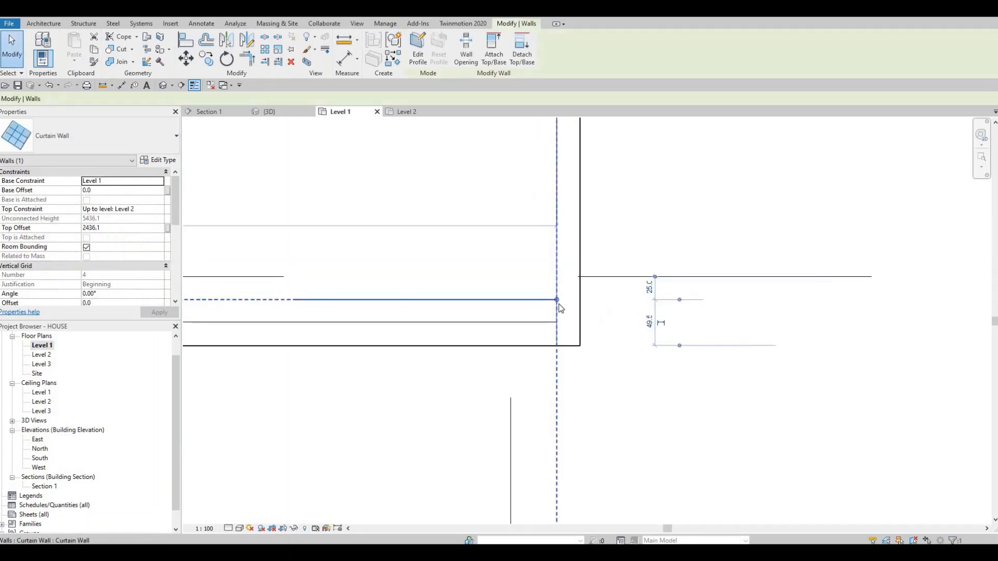
pyautogui.press('Escape')
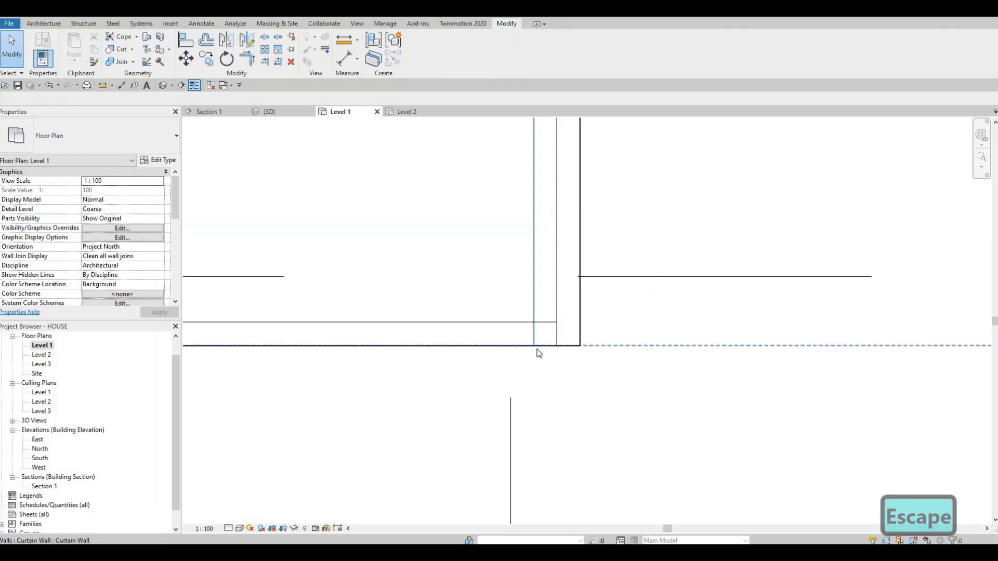
pyautogui.click(535, 347)
pyautogui.moveTo(534, 351); pyautogui.dragTo(535, 356)
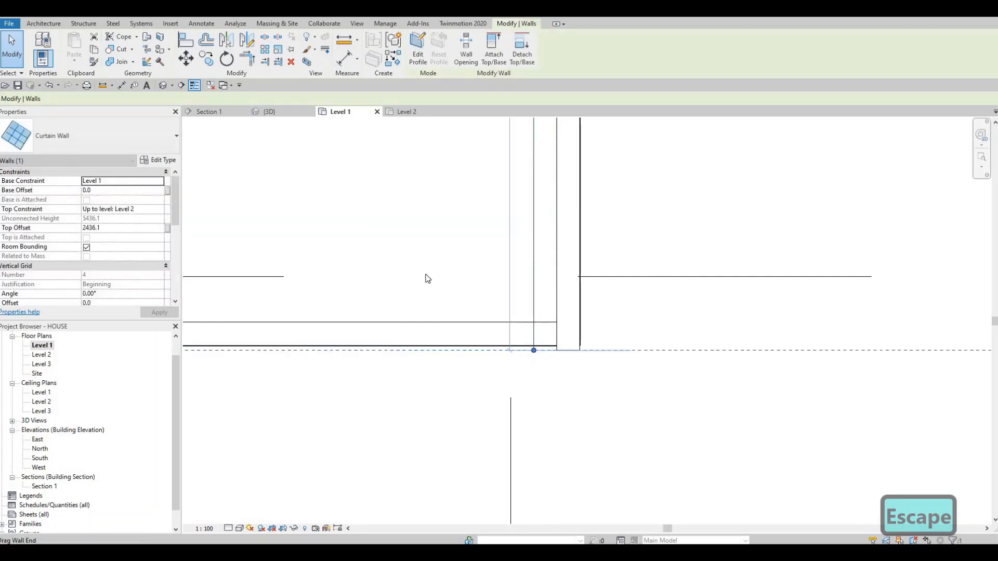
pyautogui.press('Escape')
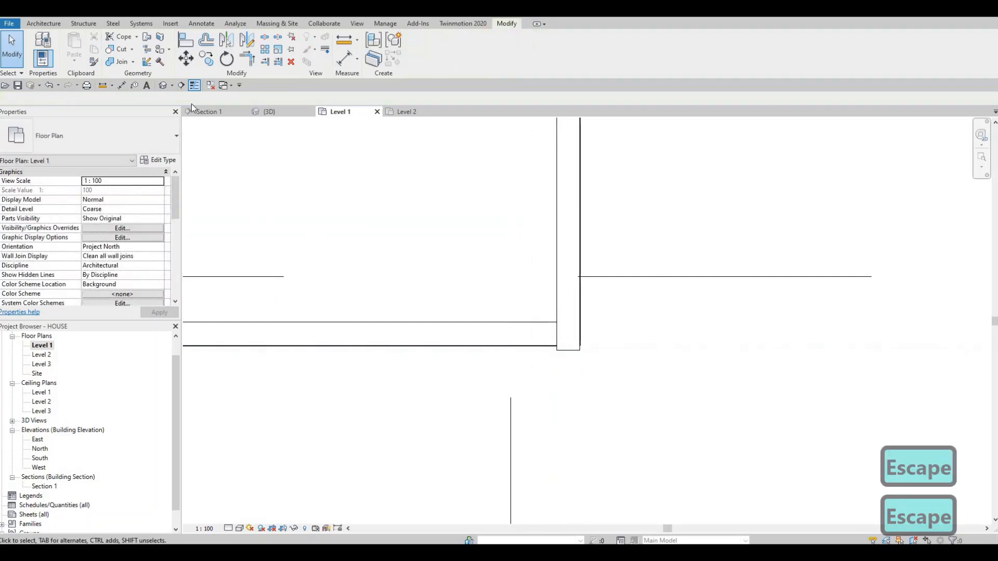
pyautogui.click(167, 86)
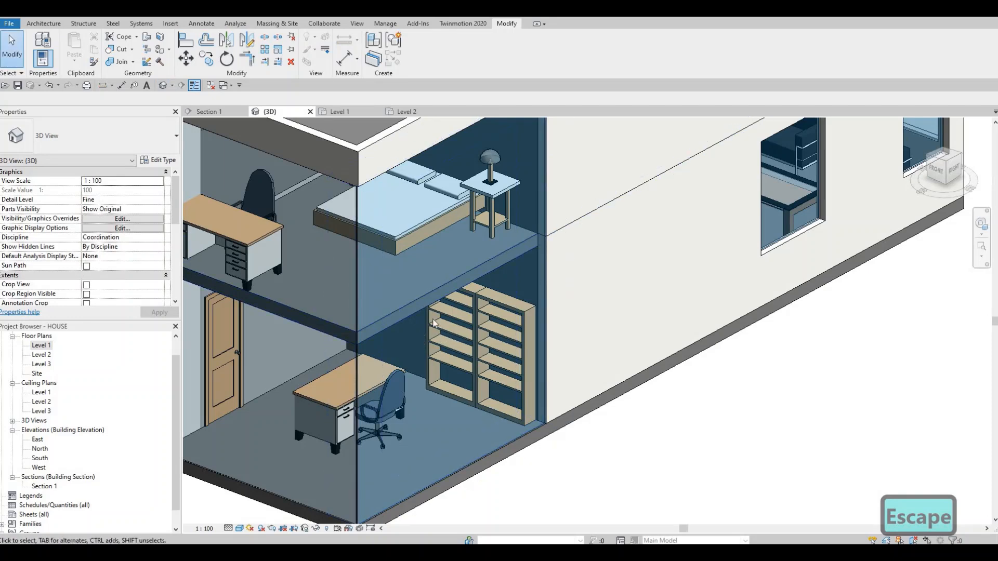
# - Inspect the meeting of the south and east curtain walls at the slab edge of the southeast corner
pyautogui.scroll(6, 433, 323)
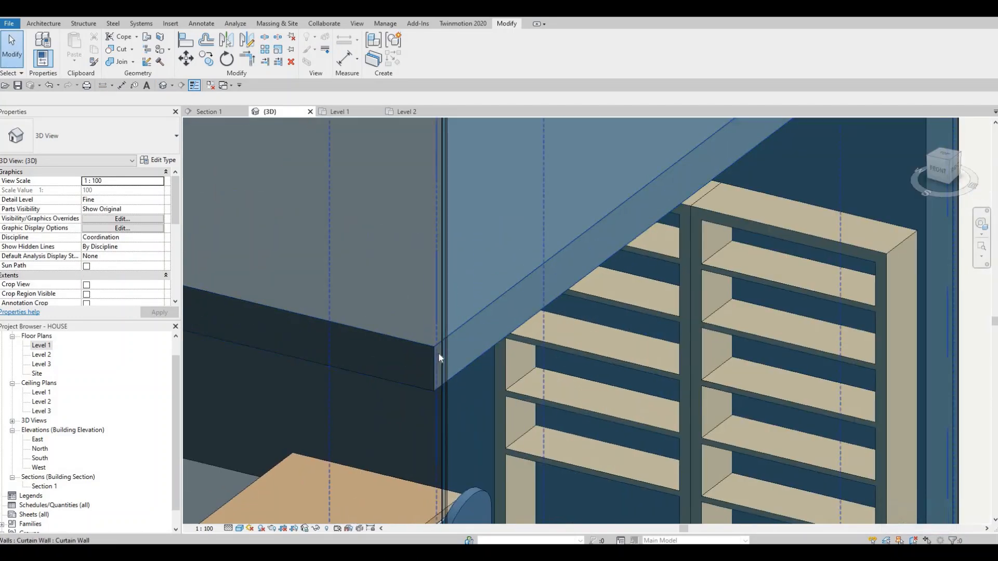
pyautogui.scroll(5, 438, 353)
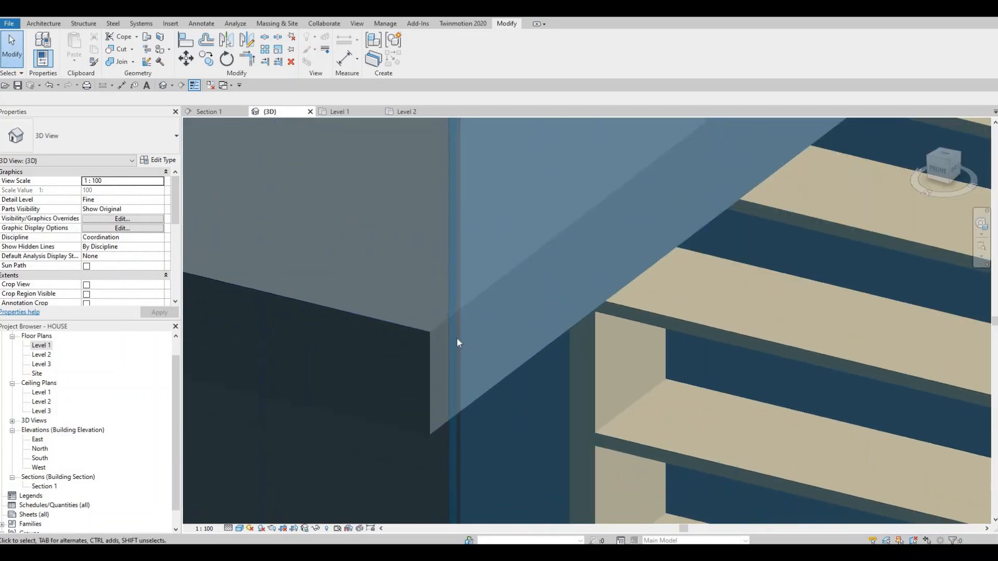
pyautogui.scroll(-6, 457, 338)
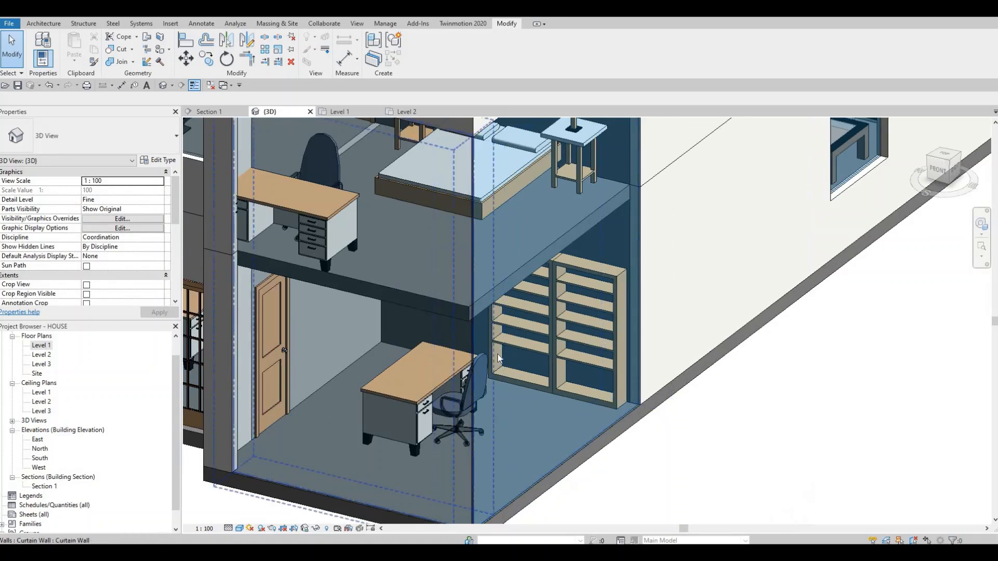
pyautogui.keyDown('shift'); pyautogui.moveTo(497, 358); pyautogui.dragTo(489, 361, button='middle'); pyautogui.keyUp('shift')
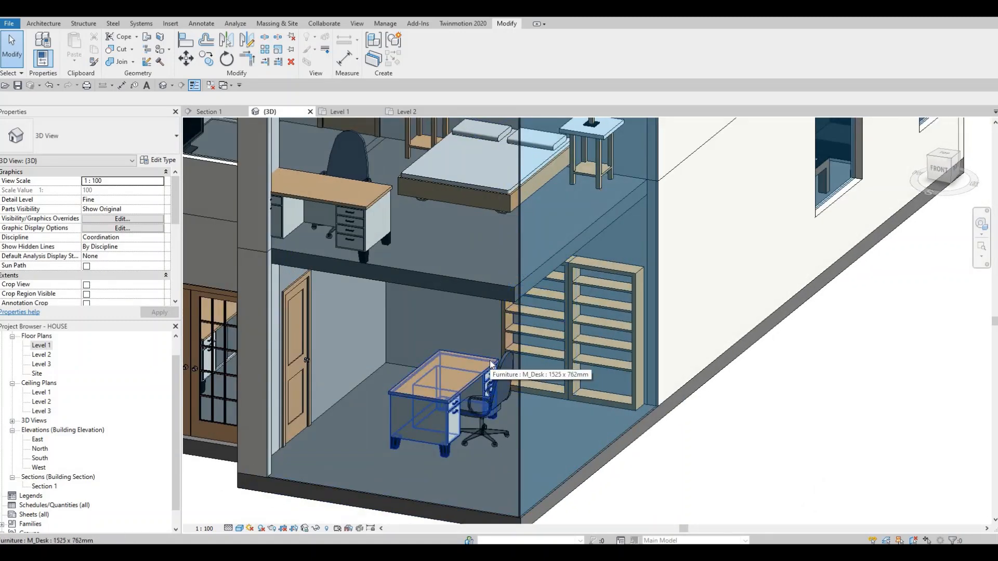
# - In the Level 2 plan, rotate the southeast bedroom's desk by 180 degrees
pyautogui.doubleClick(58, 343)
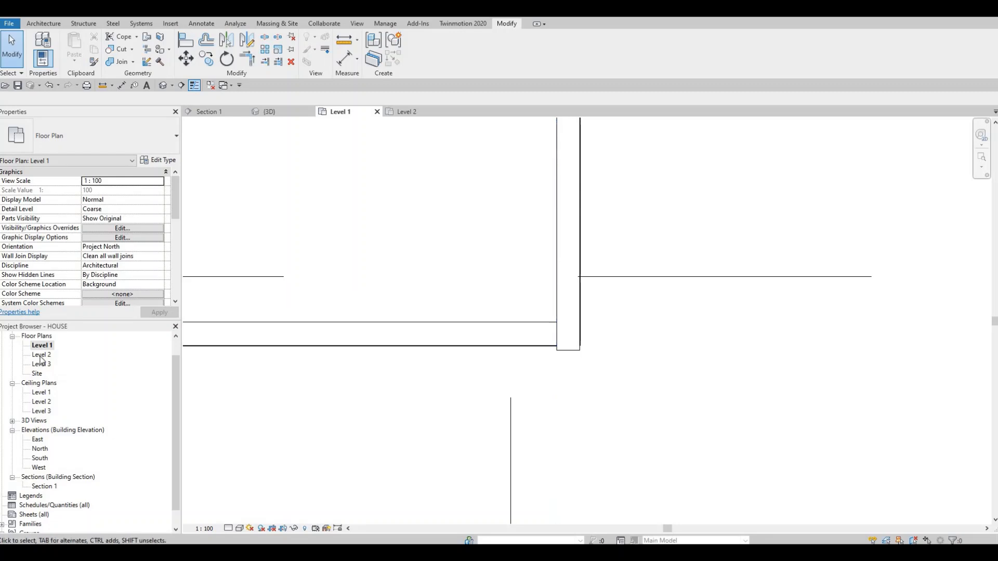
pyautogui.moveTo(560, 397); pyautogui.dragTo(528, 388, button='middle')
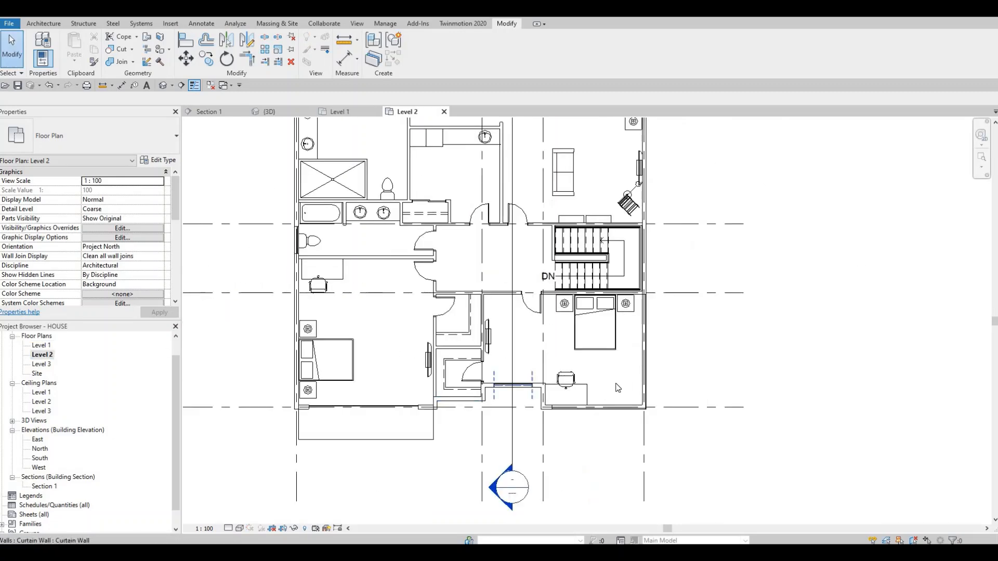
pyautogui.scroll(2, 617, 386)
pyautogui.click(594, 396)
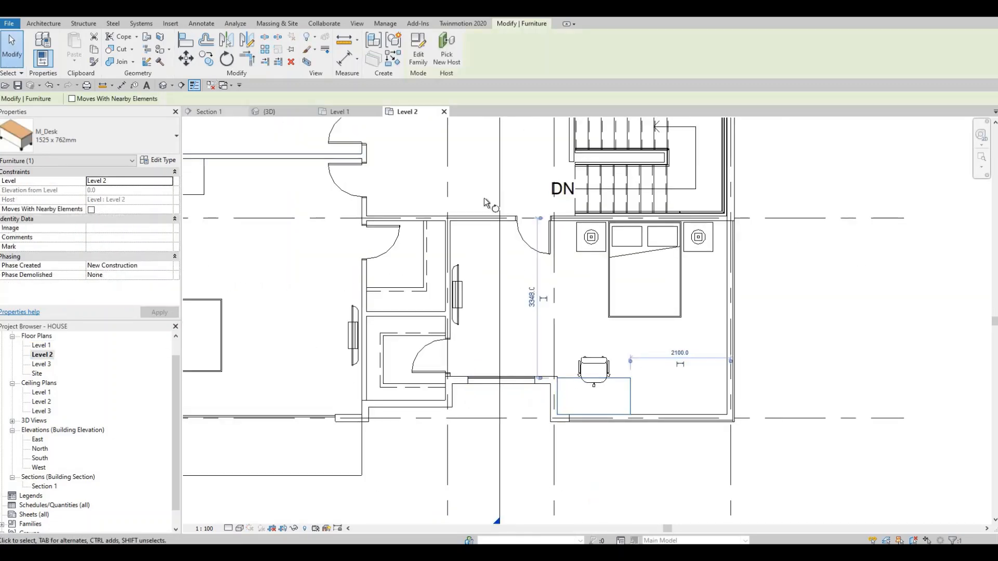
pyautogui.press('r')
pyautogui.press('o')
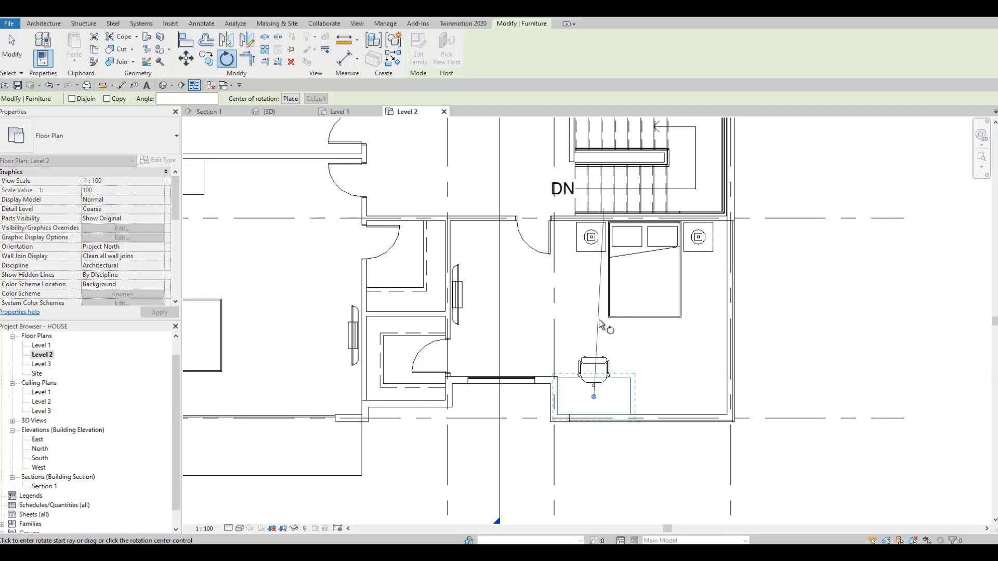
pyautogui.scroll(2, 598, 322)
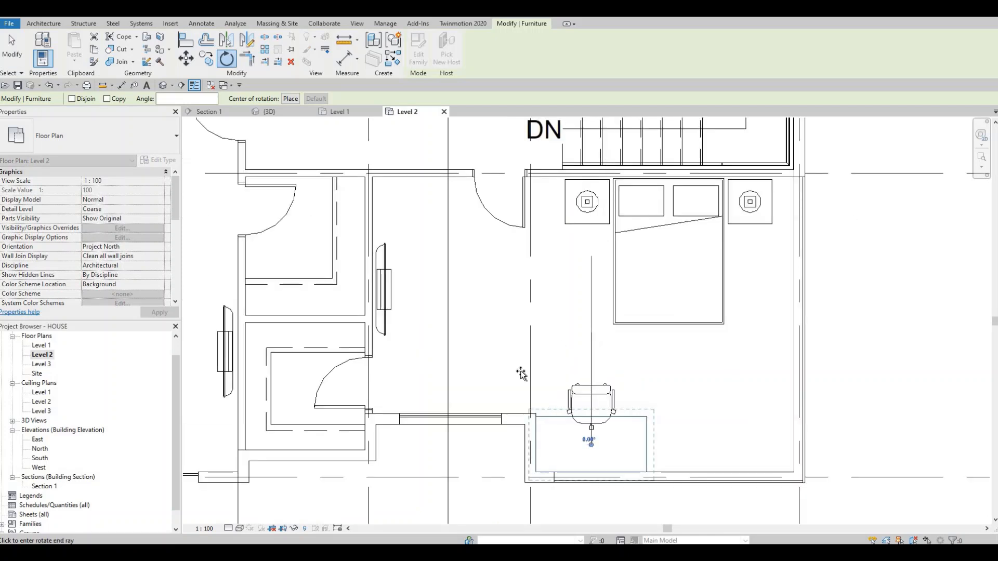
pyautogui.write('180')
pyautogui.press('Return')
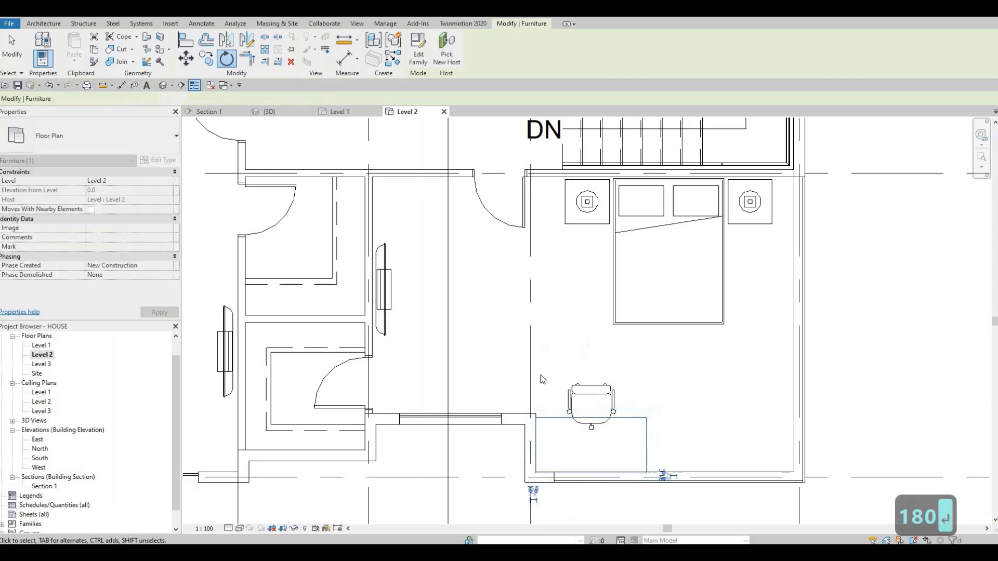
pyautogui.press('Escape')
pyautogui.press('Escape')
# - Nudge the rotated bedroom desk three increments north and one east, slightly away from the walls
pyautogui.click(615, 424)
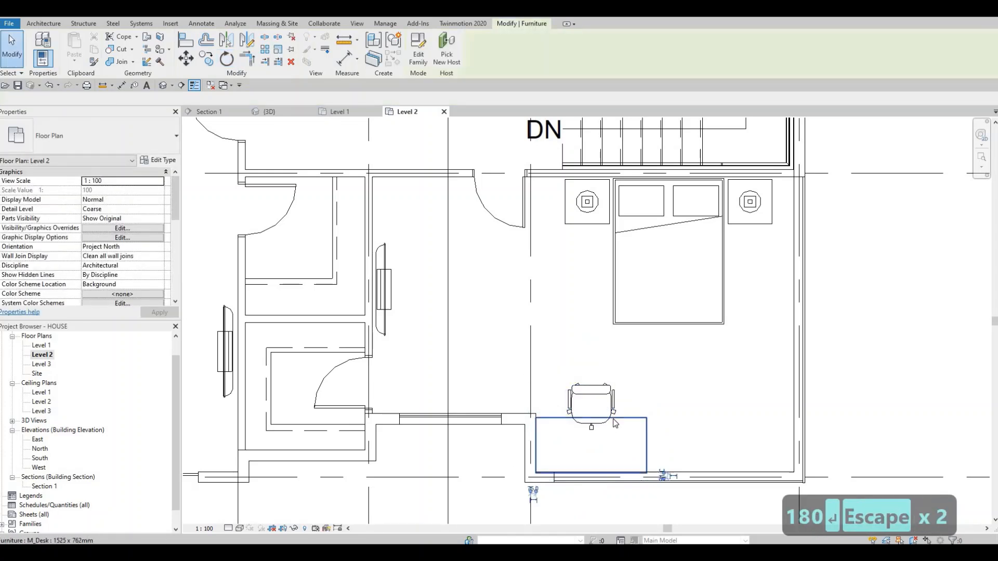
pyautogui.press('Up')
pyautogui.press('Up')
pyautogui.press('Up')
pyautogui.press('Right')
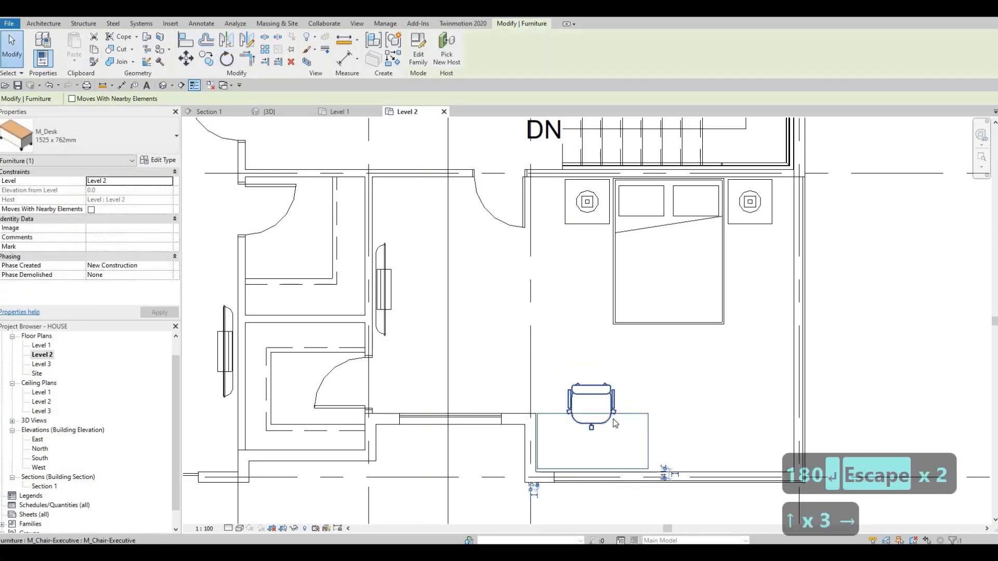
pyautogui.press('Escape')
pyautogui.press('Escape')
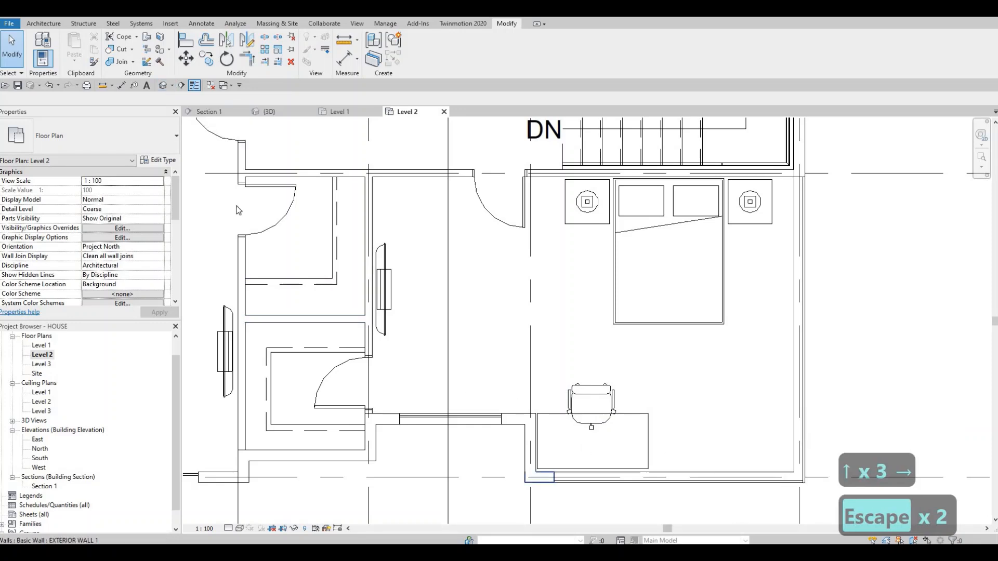
# - Reopen the 3D view and examine the glazed southeast corner and the whole south facade of the house
pyautogui.click(163, 85)
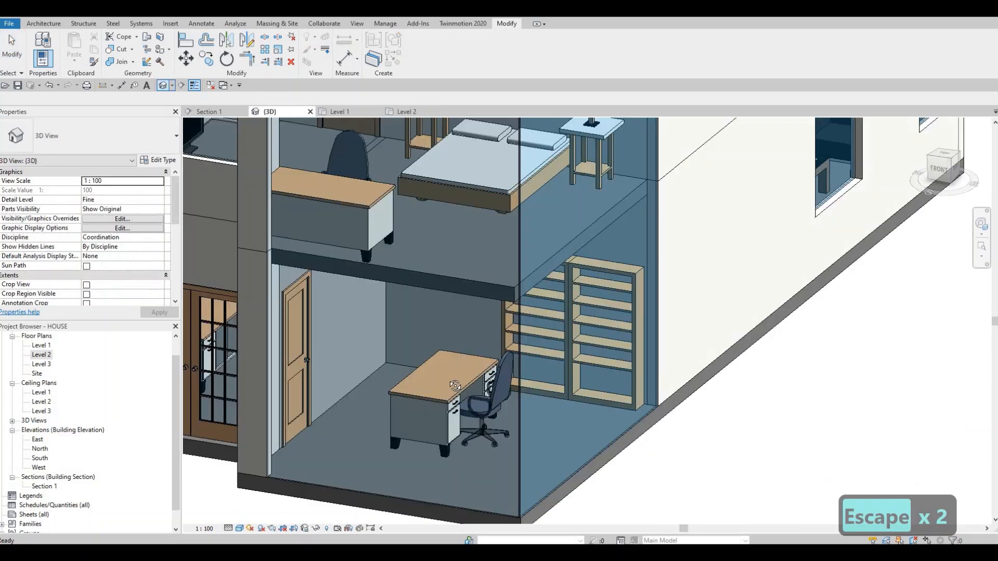
pyautogui.keyDown('shift'); pyautogui.moveTo(414, 390); pyautogui.dragTo(398, 391, button='middle'); pyautogui.keyUp('shift')
pyautogui.keyDown('shift'); pyautogui.moveTo(442, 356); pyautogui.dragTo(453, 384, button='middle'); pyautogui.keyUp('shift')
pyautogui.scroll(-2, 451, 381)
pyautogui.keyDown('shift'); pyautogui.moveTo(498, 352); pyautogui.dragTo(388, 285, button='middle'); pyautogui.keyUp('shift')
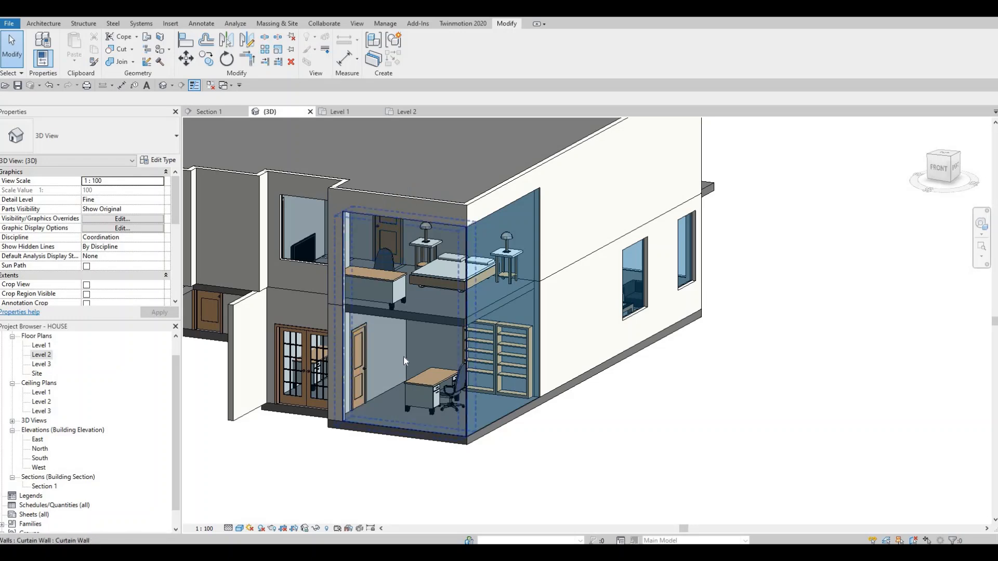
pyautogui.keyDown('shift'); pyautogui.moveTo(427, 348); pyautogui.dragTo(514, 382, button='middle'); pyautogui.keyUp('shift')
pyautogui.scroll(2, 514, 383)
pyautogui.moveTo(544, 332); pyautogui.dragTo(785, 308, button='middle')
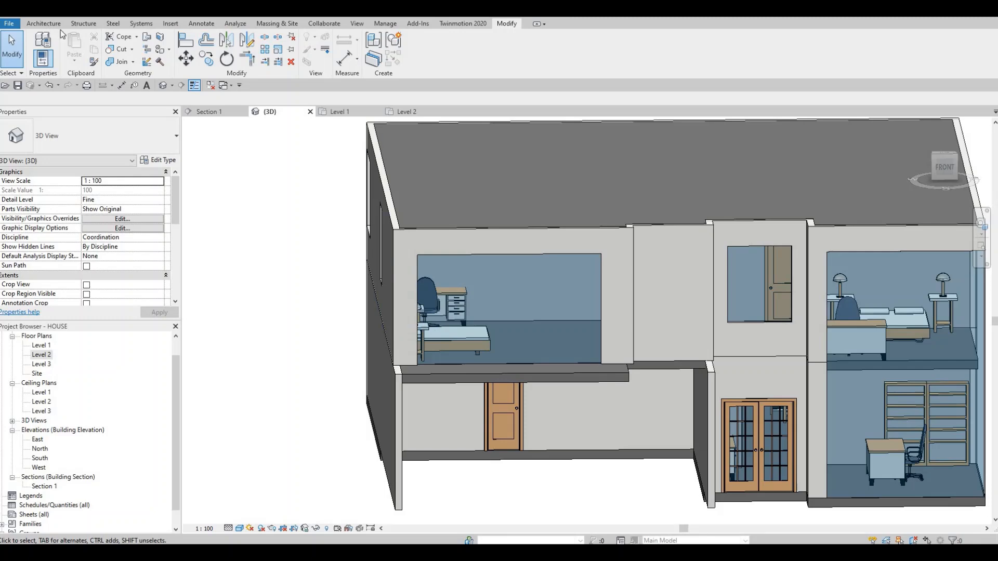
# - Place a horizontal curtain grid line about 700 mm below the top of the southwest upper bedroom's curtain wall
pyautogui.click(44, 23)
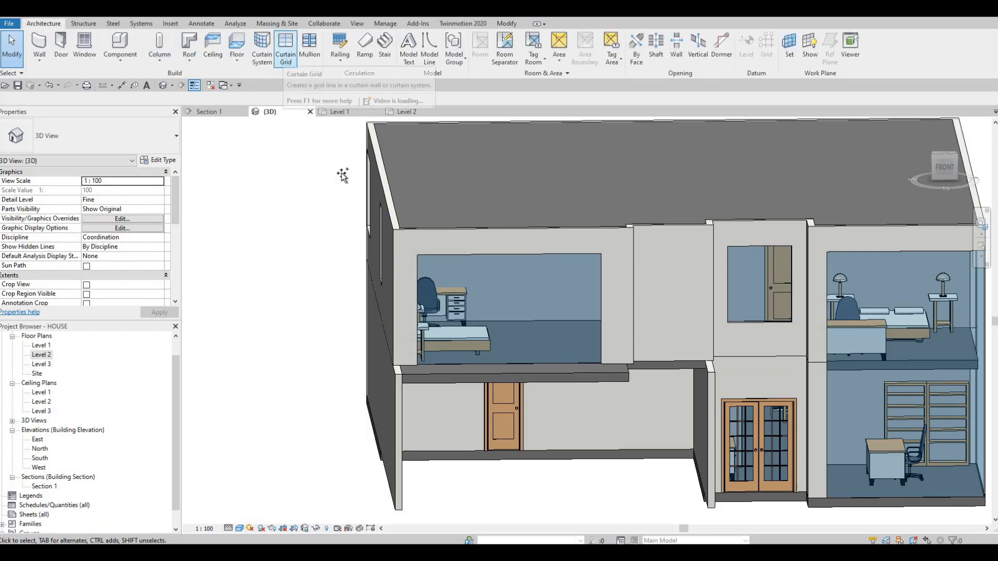
pyautogui.click(285, 57)
pyautogui.scroll(2, 416, 281)
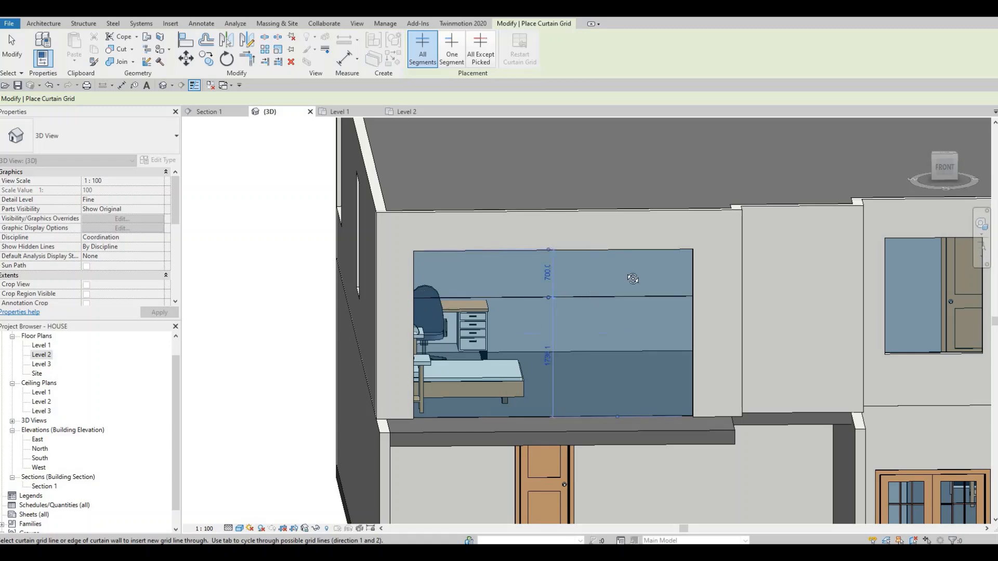
pyautogui.keyDown('shift'); pyautogui.moveTo(655, 307); pyautogui.dragTo(540, 288, button='middle'); pyautogui.keyUp('shift')
pyautogui.scroll(2, 533, 294)
pyautogui.press('Escape')
pyautogui.press('Escape')
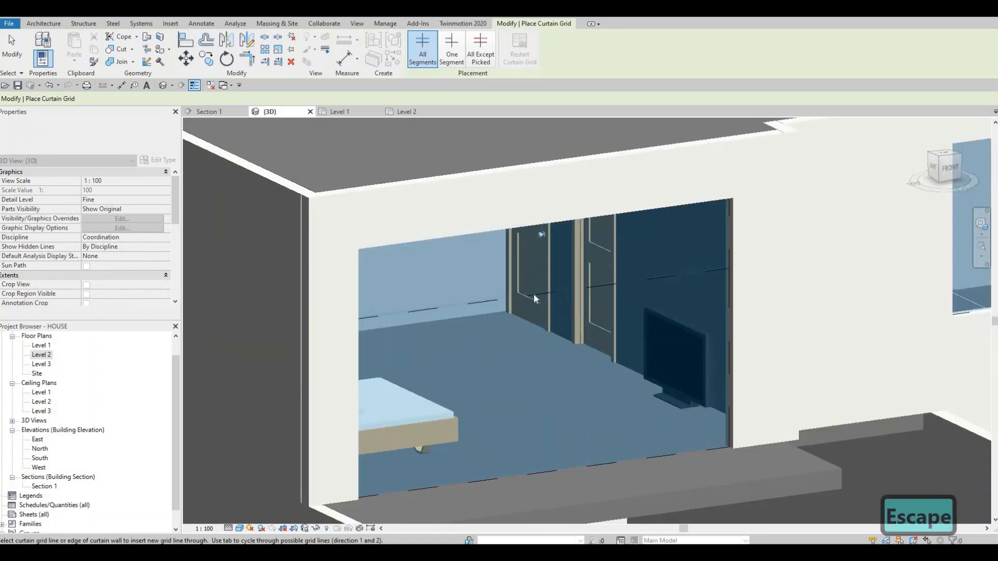
# - Set the new grid line's distance from the top of the bedroom curtain wall to 500 mm
pyautogui.click(540, 270)
pyautogui.click(536, 262)
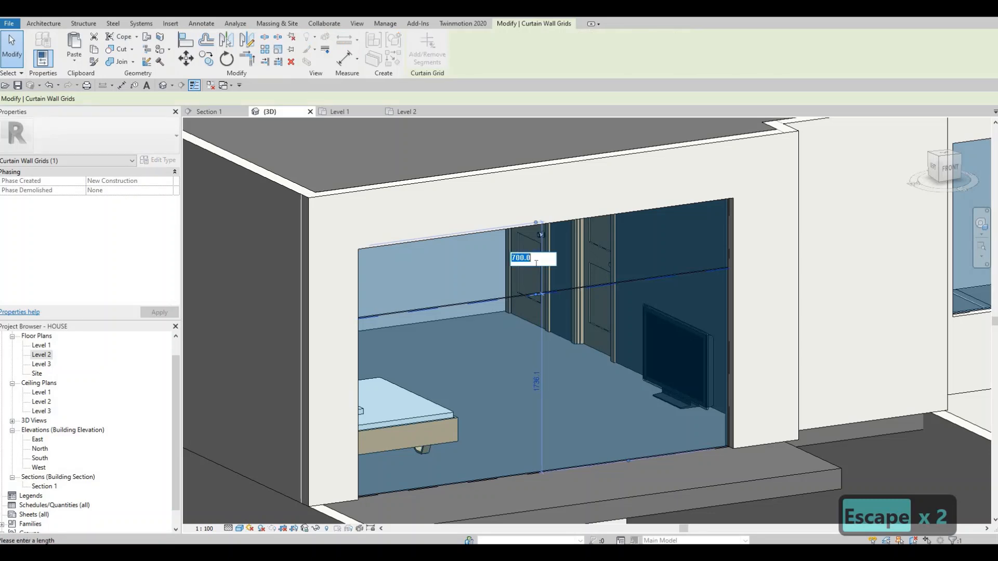
pyautogui.write('500')
pyautogui.press('Return')
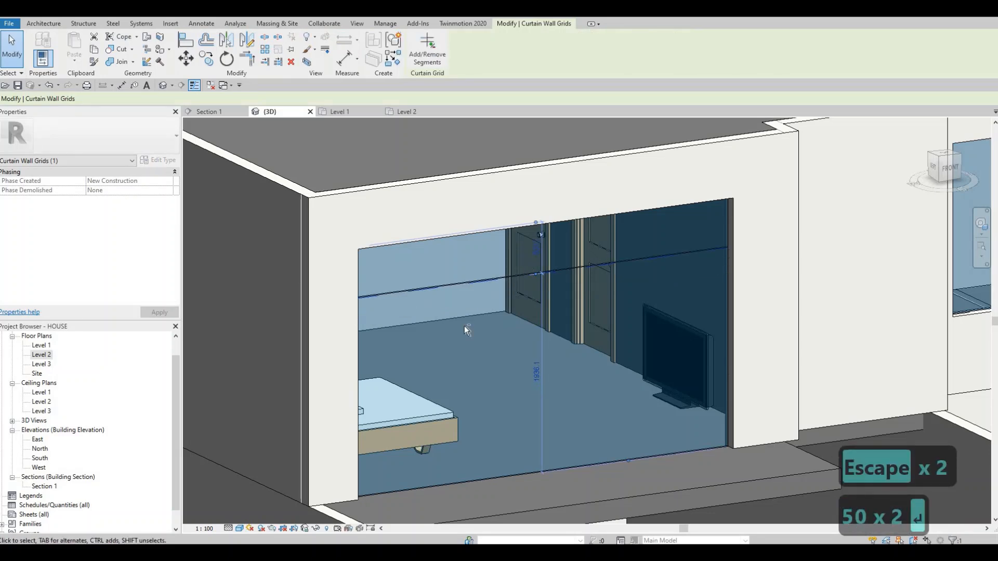
pyautogui.press('Escape')
# - On the rear facade, add a horizontal curtain grid line 500 mm below the top of the upper bedroom's curtain wall
pyautogui.keyDown('shift'); pyautogui.moveTo(407, 320); pyautogui.dragTo(330, 315, button='middle'); pyautogui.keyUp('shift')
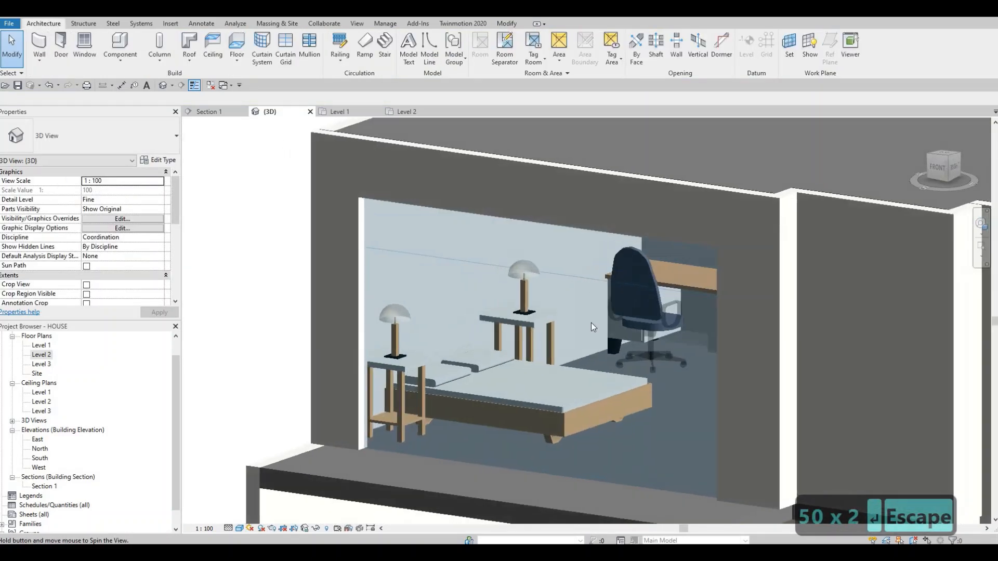
pyautogui.keyDown('shift'); pyautogui.moveTo(578, 438); pyautogui.dragTo(624, 442, button='middle'); pyautogui.keyUp('shift')
pyautogui.scroll(-2, 613, 427)
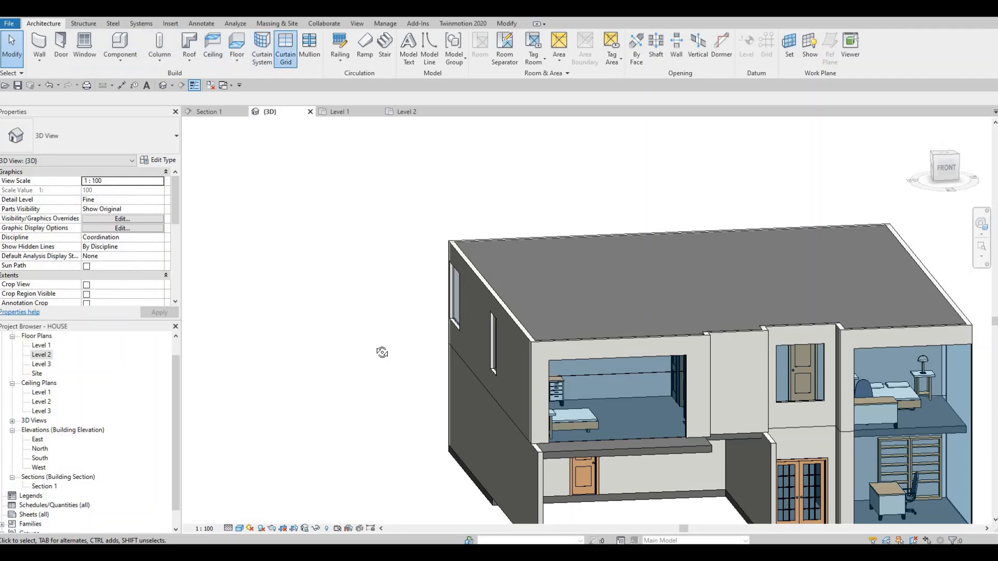
pyautogui.keyDown('shift'); pyautogui.moveTo(382, 352); pyautogui.dragTo(701, 367, button='middle'); pyautogui.keyUp('shift')
pyautogui.moveTo(497, 380); pyautogui.dragTo(692, 343, button='middle')
pyautogui.keyDown('shift'); pyautogui.moveTo(218, 328); pyautogui.dragTo(367, 311, button='middle'); pyautogui.keyUp('shift')
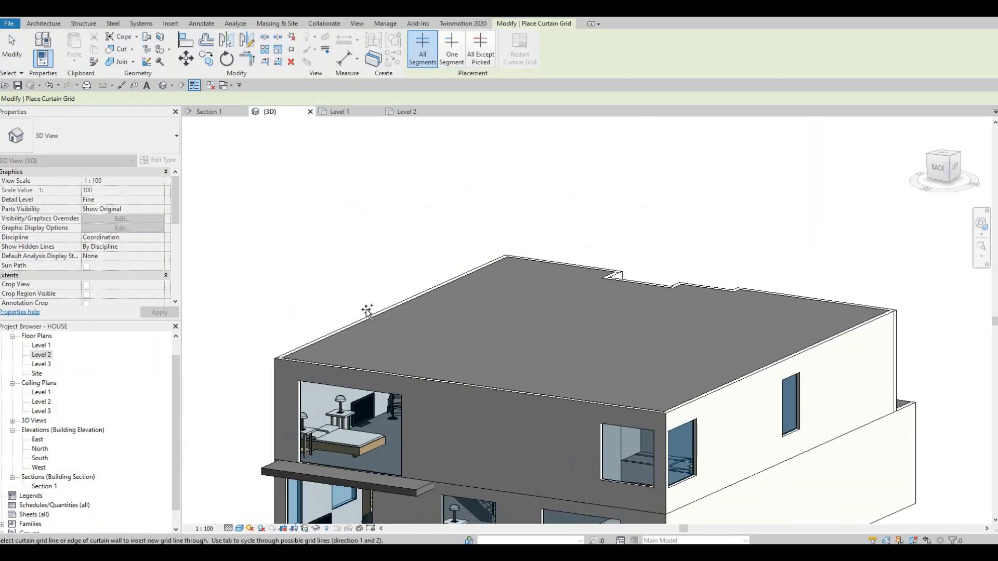
pyautogui.scroll(4, 367, 310)
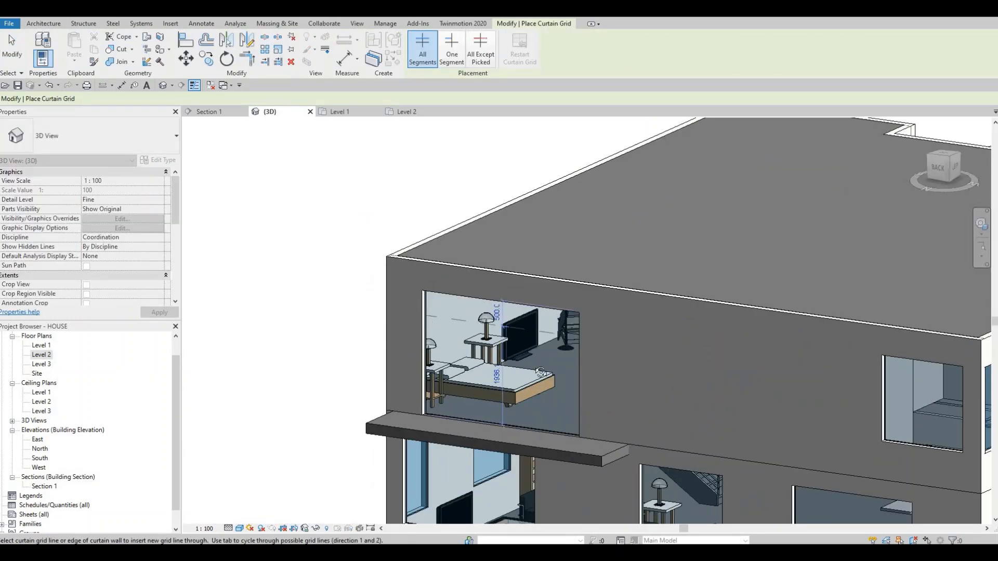
pyautogui.keyDown('shift'); pyautogui.moveTo(478, 360); pyautogui.dragTo(453, 434, button='middle'); pyautogui.keyUp('shift')
# - Add a horizontal curtain grid line 500 mm below the top of the rear ground-floor dining area's curtain wall
pyautogui.scroll(-3, 459, 414)
pyautogui.moveTo(747, 448); pyautogui.dragTo(528, 345, button='middle')
pyautogui.keyDown('shift'); pyautogui.moveTo(410, 384); pyautogui.dragTo(429, 360, button='middle'); pyautogui.keyUp('shift')
pyautogui.scroll(5, 430, 356)
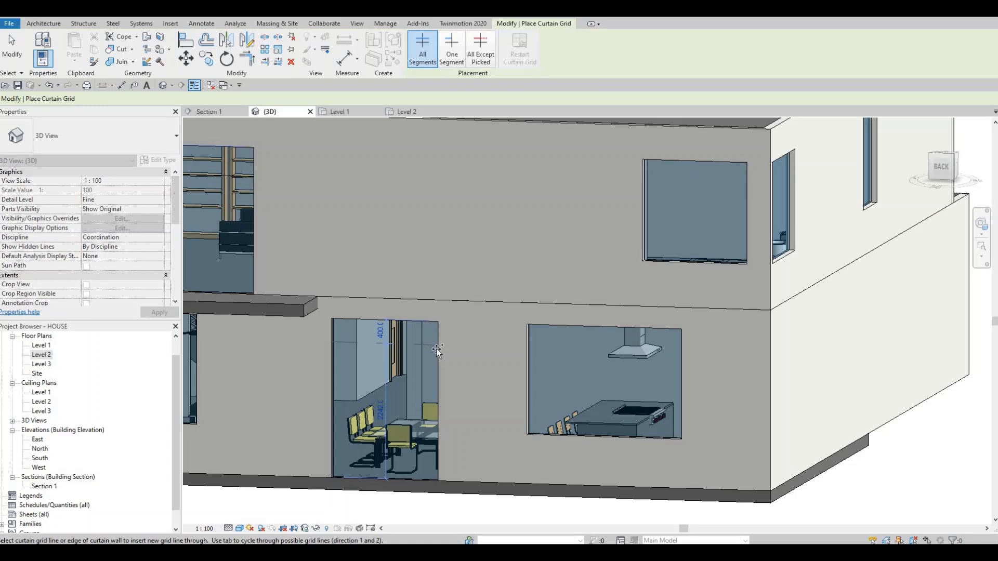
pyautogui.scroll(-3, 436, 348)
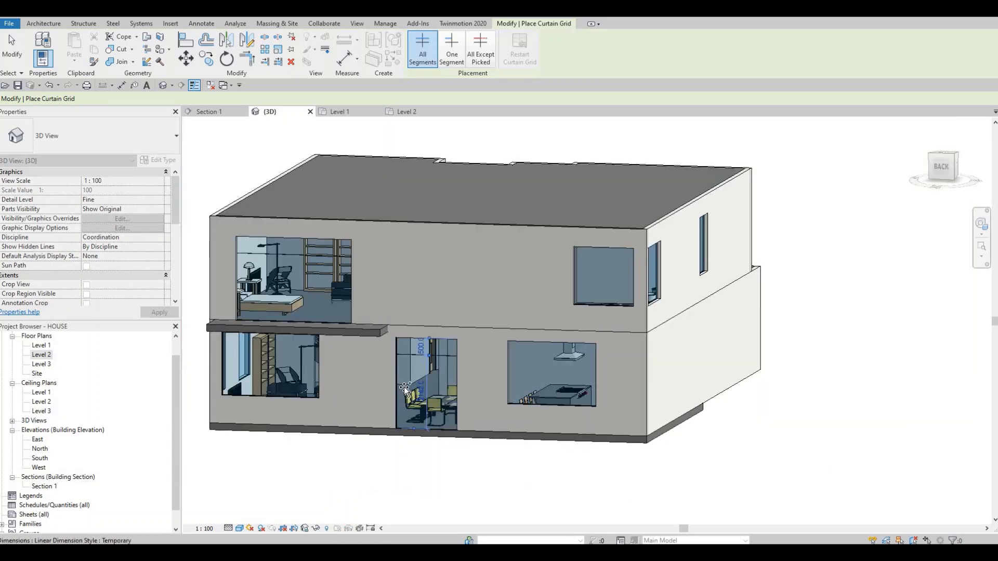
# - Examine the glazed southeast corner and the two ground-floor living room openings on the east facade
pyautogui.keyDown('shift'); pyautogui.moveTo(404, 387); pyautogui.dragTo(341, 379, button='middle'); pyautogui.keyUp('shift')
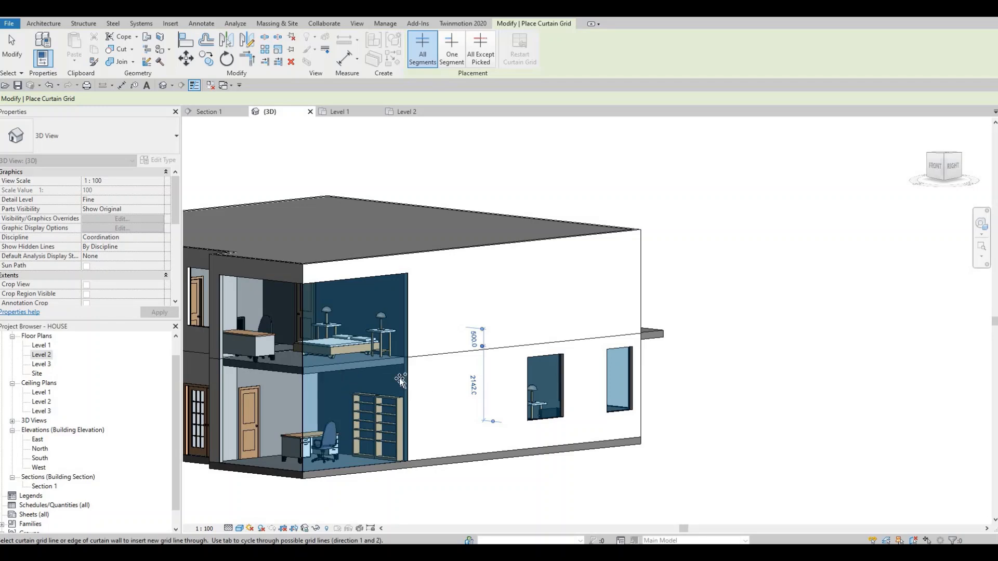
pyautogui.keyDown('shift'); pyautogui.moveTo(347, 431); pyautogui.dragTo(395, 384, button='middle'); pyautogui.keyUp('shift')
pyautogui.scroll(5, 328, 292)
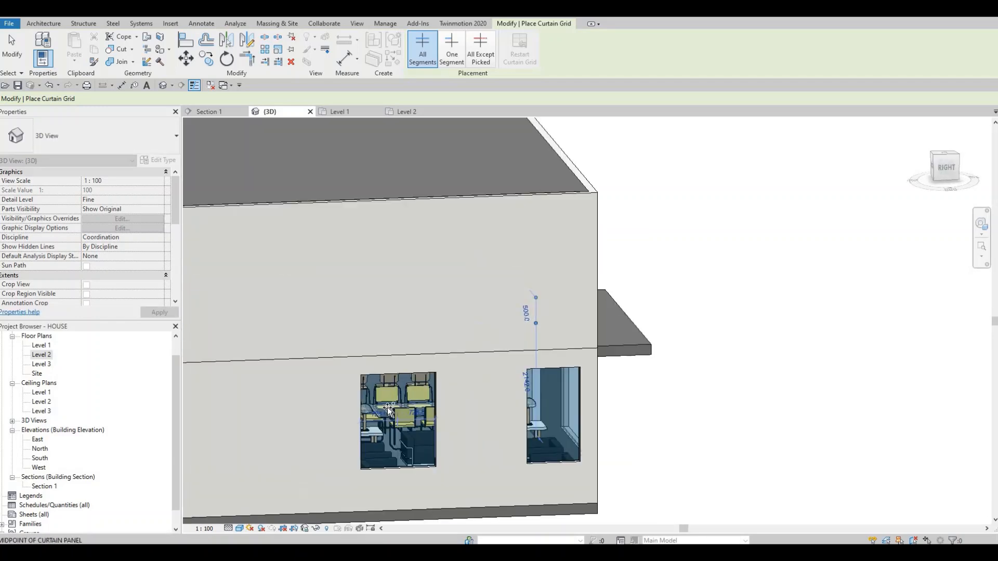
pyautogui.moveTo(343, 461); pyautogui.dragTo(281, 359, button='middle')
pyautogui.scroll(3, 281, 359)
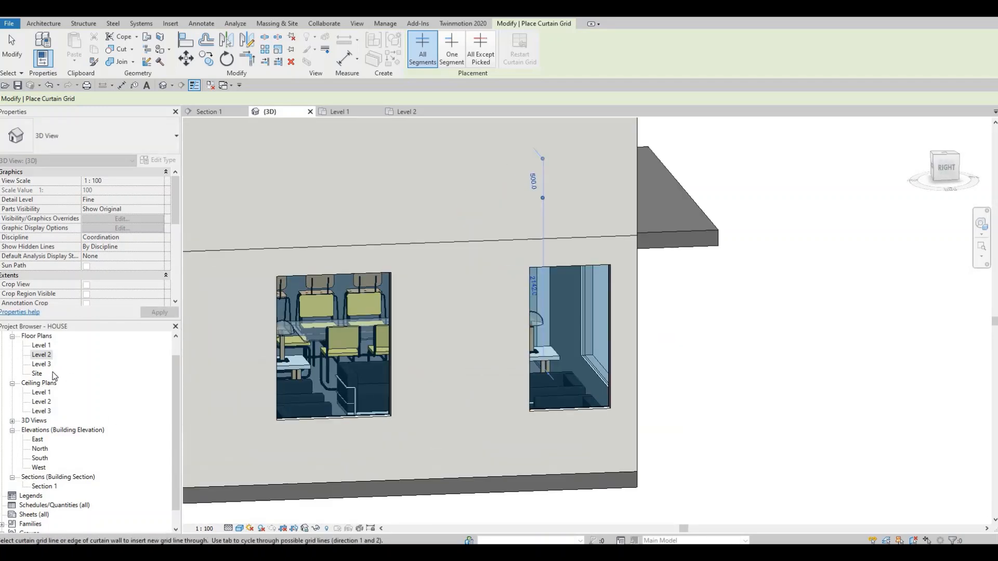
# - In the Level 1 plan, nudge the living room's flat-screen TV three increments south along the east wall
pyautogui.doubleClick(41, 345)
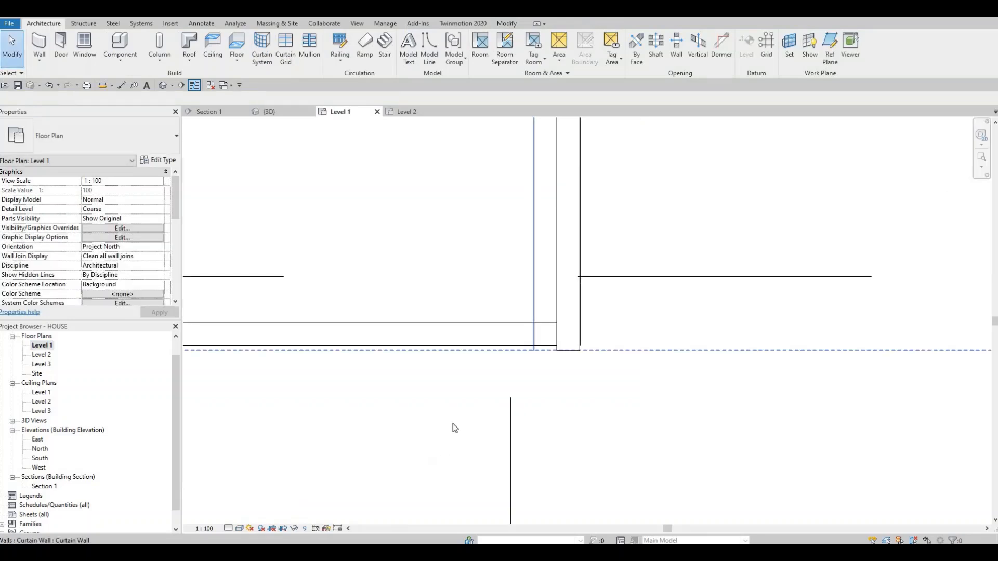
pyautogui.scroll(-2, 453, 423)
pyautogui.scroll(-7, 448, 391)
pyautogui.scroll(2, 450, 197)
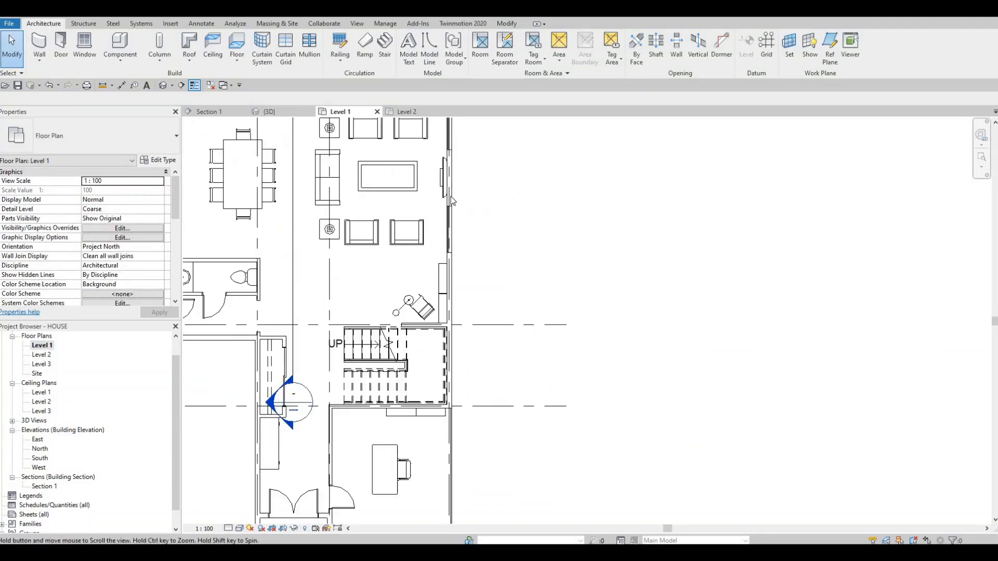
pyautogui.moveTo(450, 197); pyautogui.dragTo(443, 314, button='middle')
pyautogui.scroll(2, 449, 307)
pyautogui.scroll(1, 450, 311)
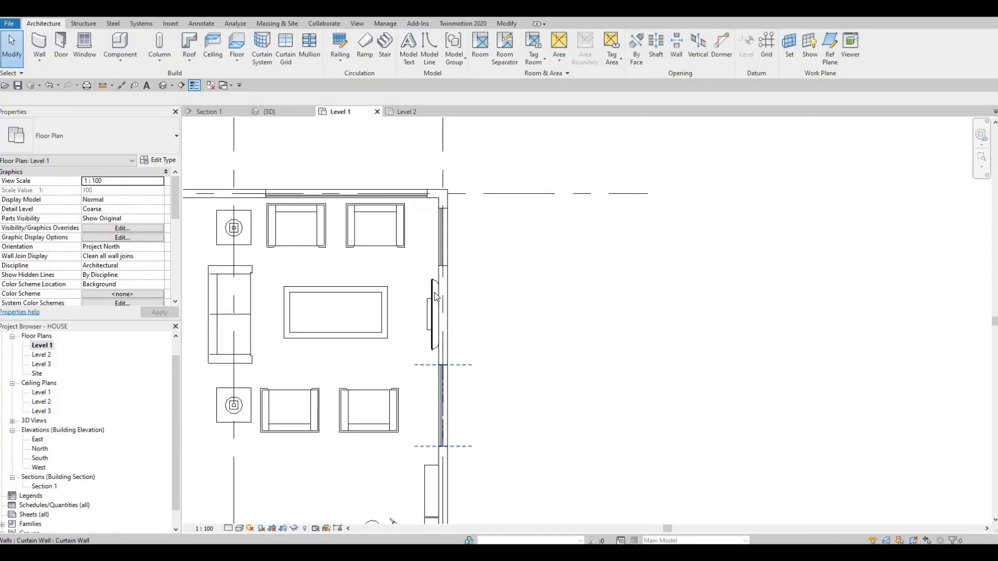
pyautogui.click(432, 294)
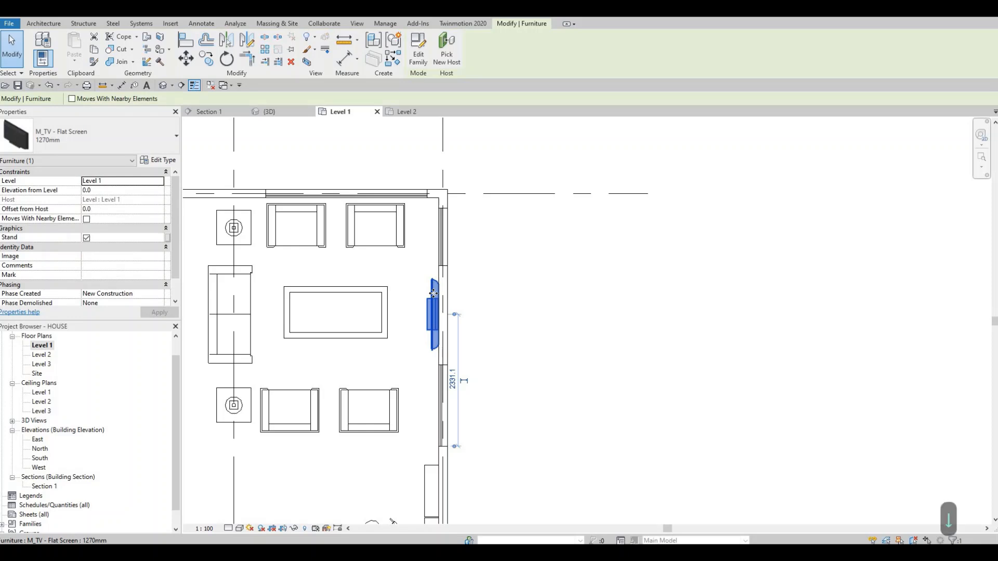
pyautogui.press('Down')
pyautogui.press('Down')
pyautogui.press('Escape')
pyautogui.press('Escape')
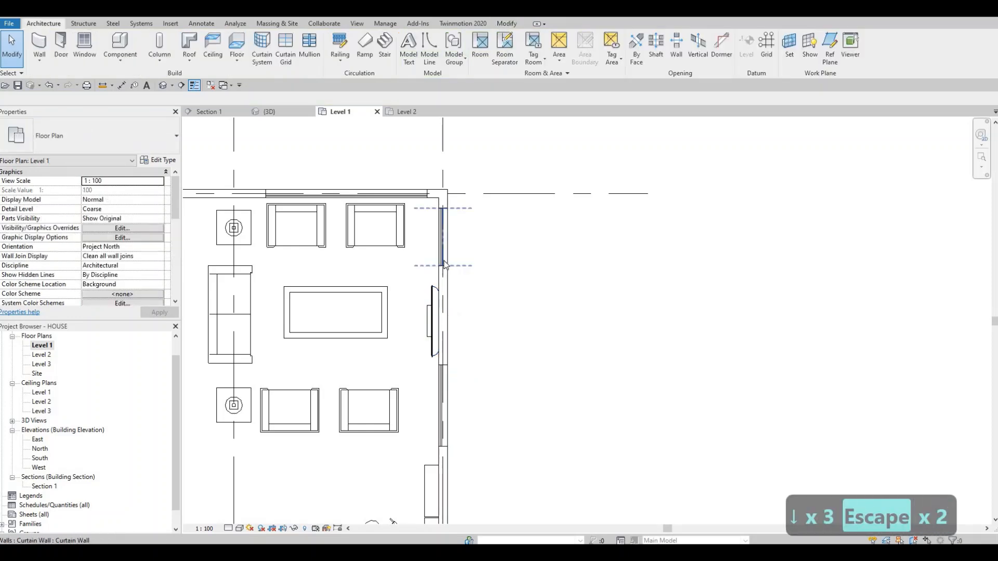
# - Stretch the south end of the living room's northern east-wall curtain wall toward the TV, making it 1220 mm long
pyautogui.click(440, 272)
pyautogui.scroll(2, 441, 276)
pyautogui.moveTo(443, 269); pyautogui.dragTo(448, 286)
pyautogui.scroll(-2, 488, 303)
pyautogui.moveTo(491, 395); pyautogui.dragTo(482, 308, button='middle')
pyautogui.scroll(-1, 482, 308)
pyautogui.press('Escape')
pyautogui.moveTo(461, 256); pyautogui.dragTo(457, 274, button='middle')
pyautogui.click(440, 198)
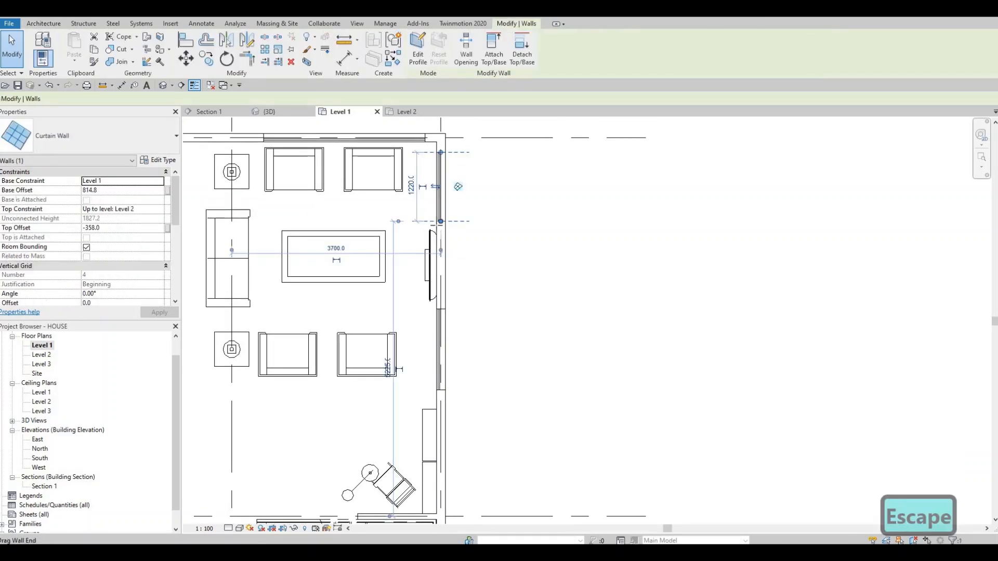
pyautogui.moveTo(441, 222); pyautogui.dragTo(447, 234)
pyautogui.press('Escape')
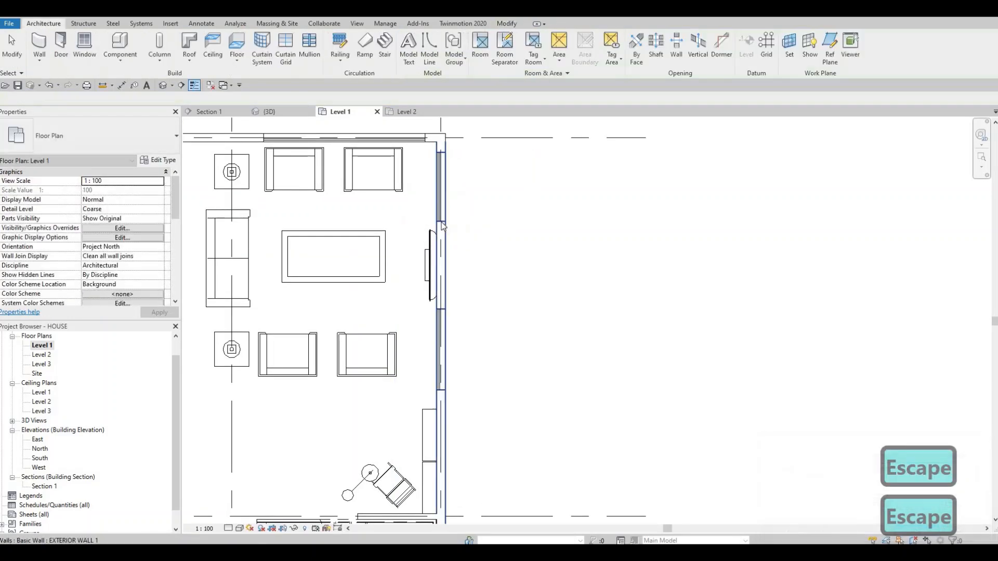
# - Extend the north end of the same east-wall curtain wall to reach a length of 1300 mm
pyautogui.scroll(1, 444, 224)
pyautogui.click(439, 186)
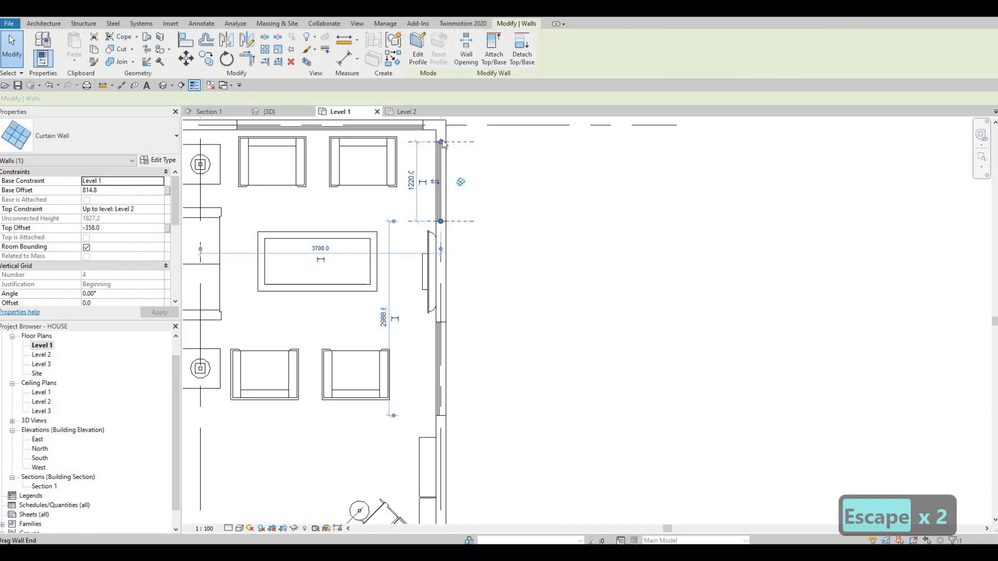
pyautogui.moveTo(443, 142); pyautogui.dragTo(441, 137)
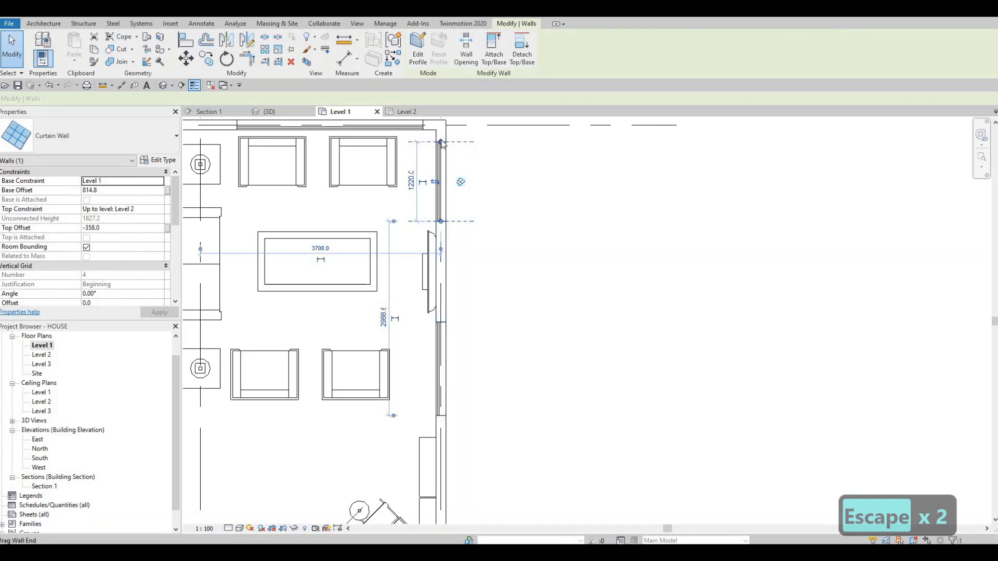
pyautogui.press('Escape')
# - Nudge the living room's flat-screen TV two increments north along the east wall
pyautogui.click(427, 237)
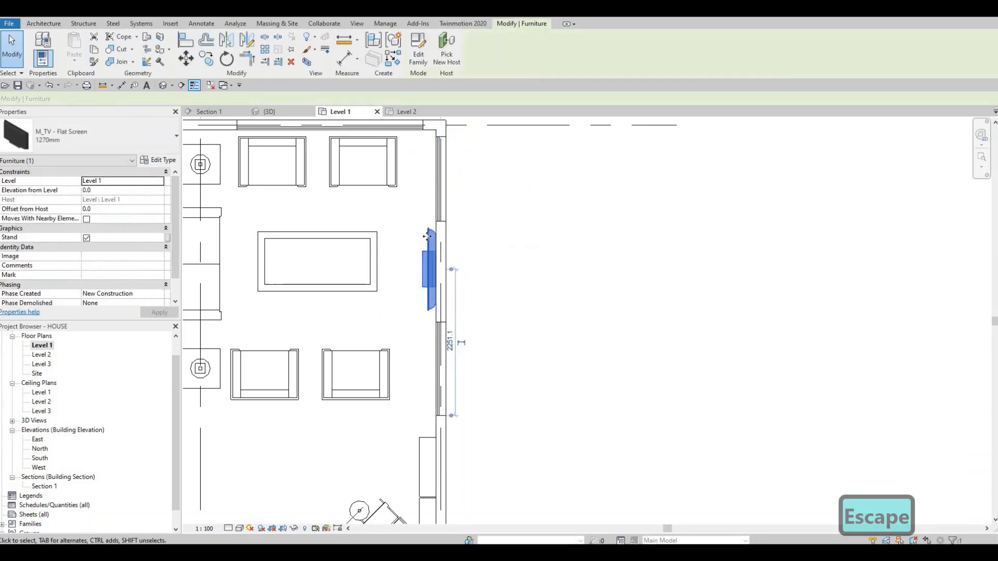
pyautogui.press('Escape')
pyautogui.press('Escape')
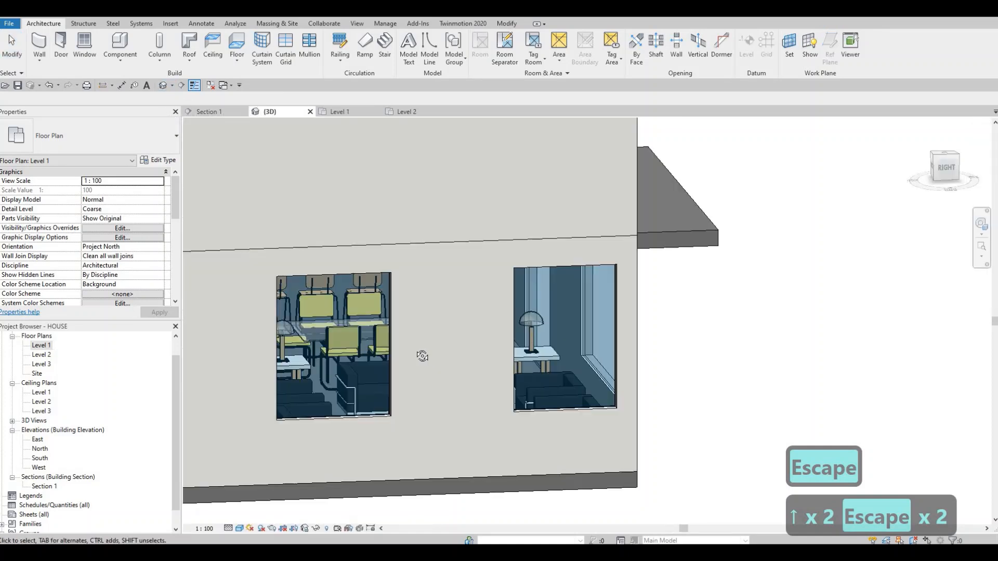
# - In the 3D view, add a vertical grid line at the midpoint of both ground-floor living room curtain walls on the east facade
pyautogui.keyDown('shift'); pyautogui.moveTo(559, 318); pyautogui.dragTo(630, 283, button='middle'); pyautogui.keyUp('shift')
pyautogui.scroll(-1, 630, 283)
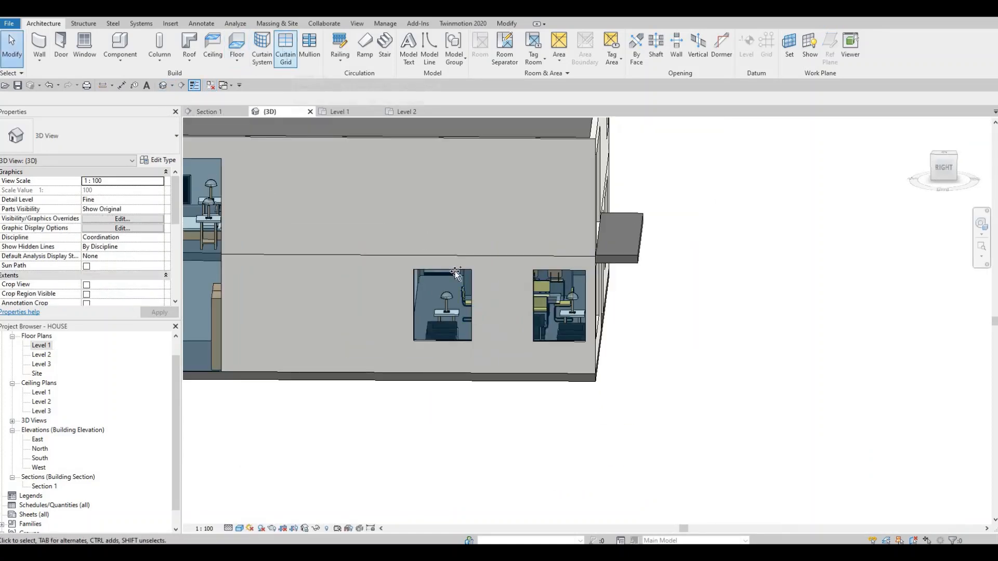
pyautogui.click(285, 48)
pyautogui.scroll(2, 456, 271)
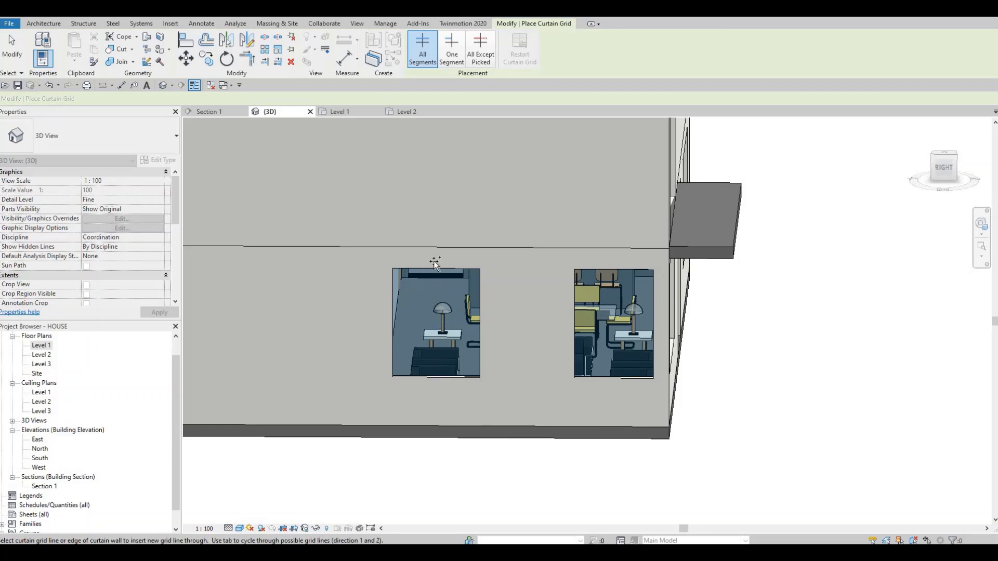
pyautogui.click(613, 271)
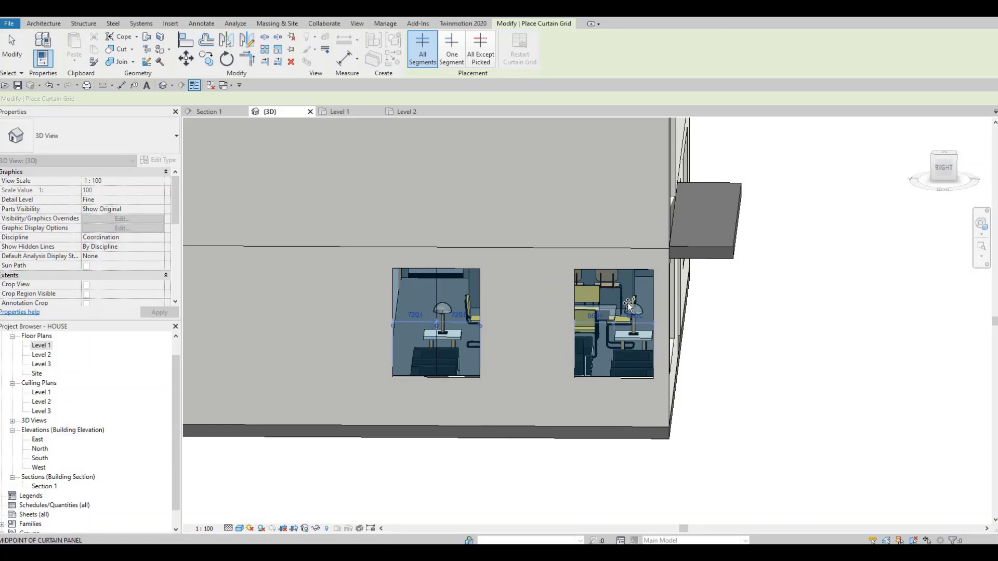
# - On the rear facade, divide the ground-floor living room curtain wall into thirds and the kitchen curtain wall in half with vertical grid lines
pyautogui.keyDown('shift'); pyautogui.moveTo(502, 349); pyautogui.dragTo(525, 307, button='middle'); pyautogui.keyUp('shift')
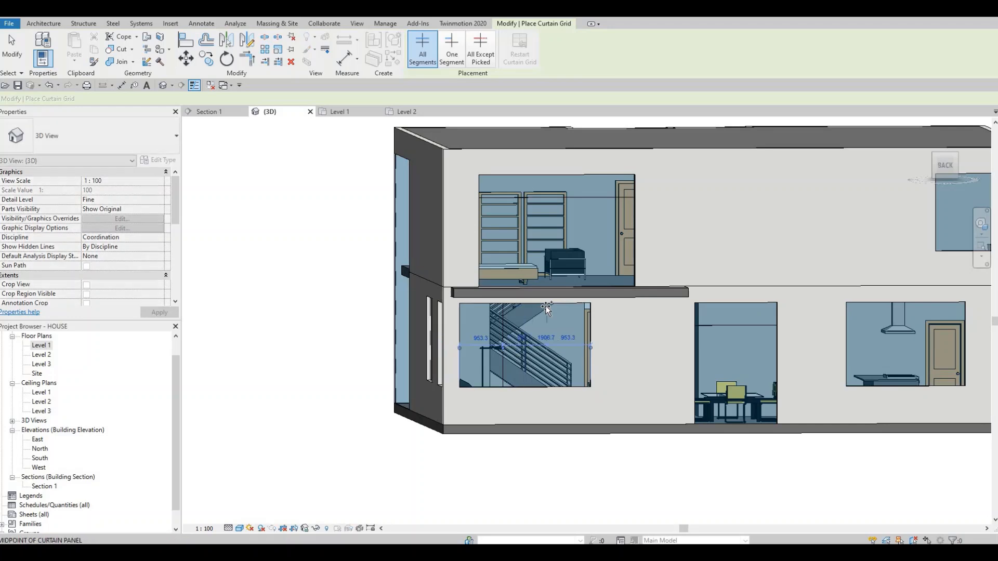
pyautogui.click(550, 310)
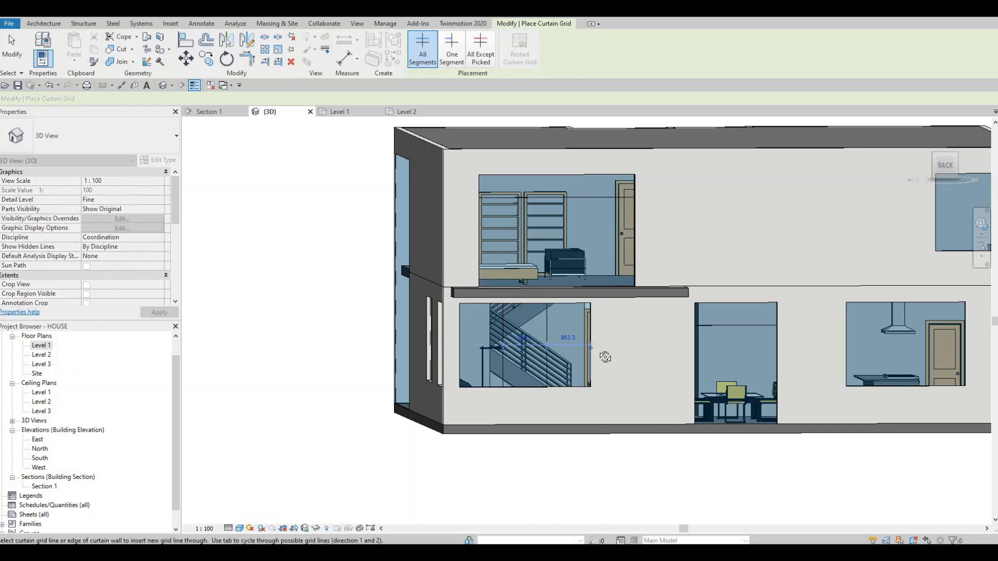
pyautogui.keyDown('shift'); pyautogui.moveTo(466, 353); pyautogui.dragTo(624, 334, button='middle'); pyautogui.keyUp('shift')
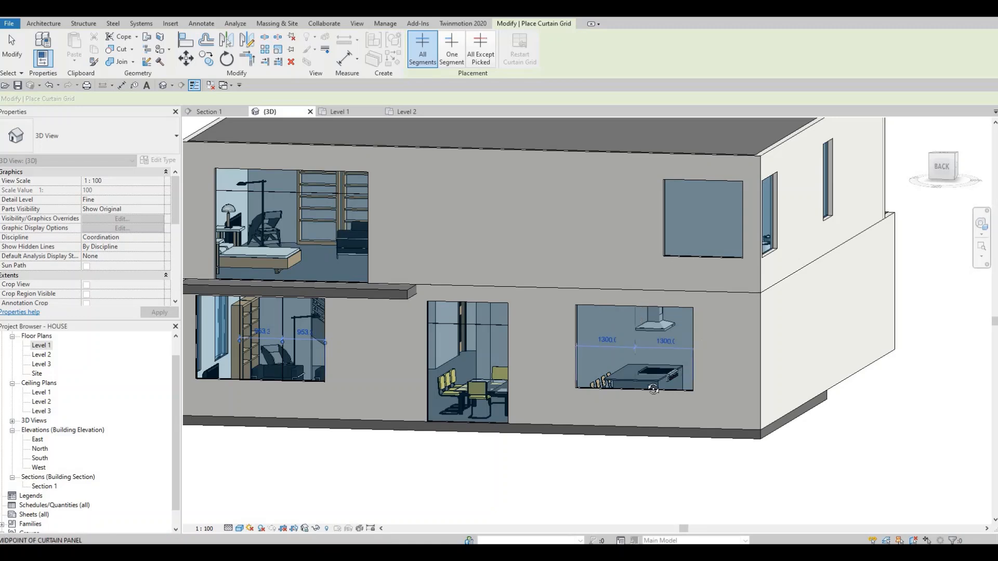
# - On the front facade, divide the upper west bedroom's curtain wall into three equal 1333.3 mm bays with two vertical grid lines
pyautogui.keyDown('shift'); pyautogui.moveTo(715, 369); pyautogui.dragTo(735, 259, button='middle'); pyautogui.keyUp('shift')
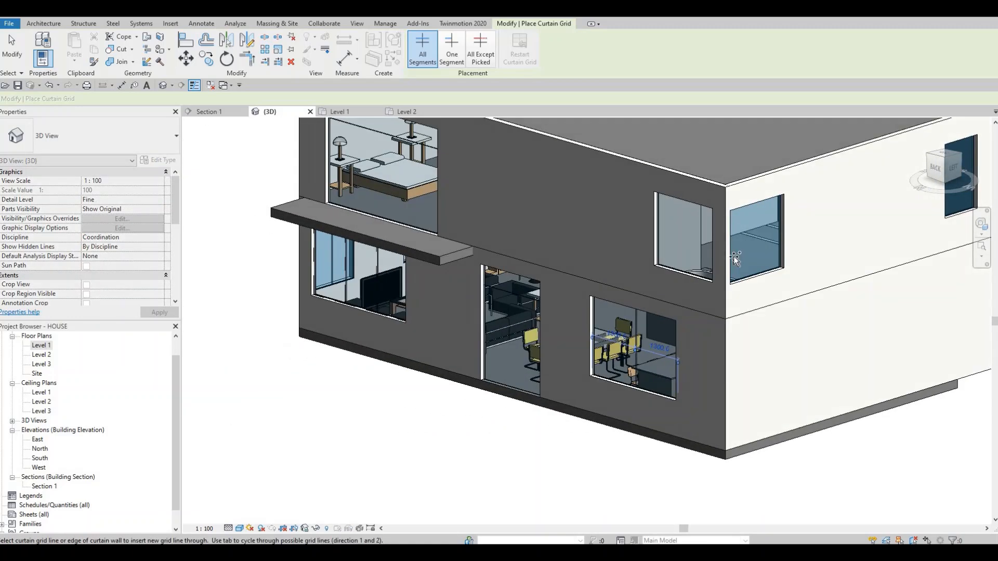
pyautogui.keyDown('shift'); pyautogui.moveTo(733, 293); pyautogui.dragTo(604, 330, button='middle'); pyautogui.keyUp('shift')
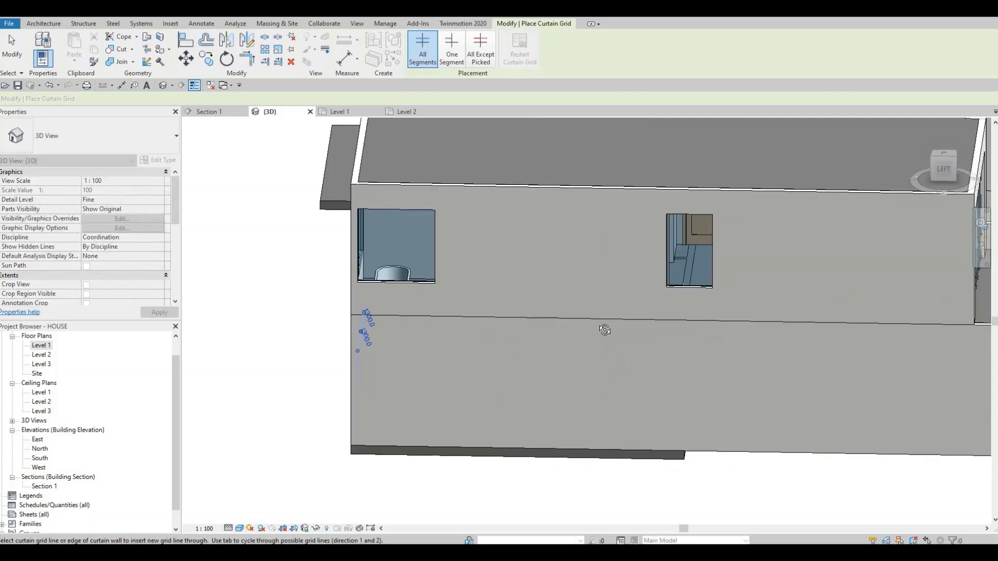
pyautogui.keyDown('shift'); pyautogui.moveTo(545, 315); pyautogui.dragTo(518, 260, button='middle'); pyautogui.keyUp('shift')
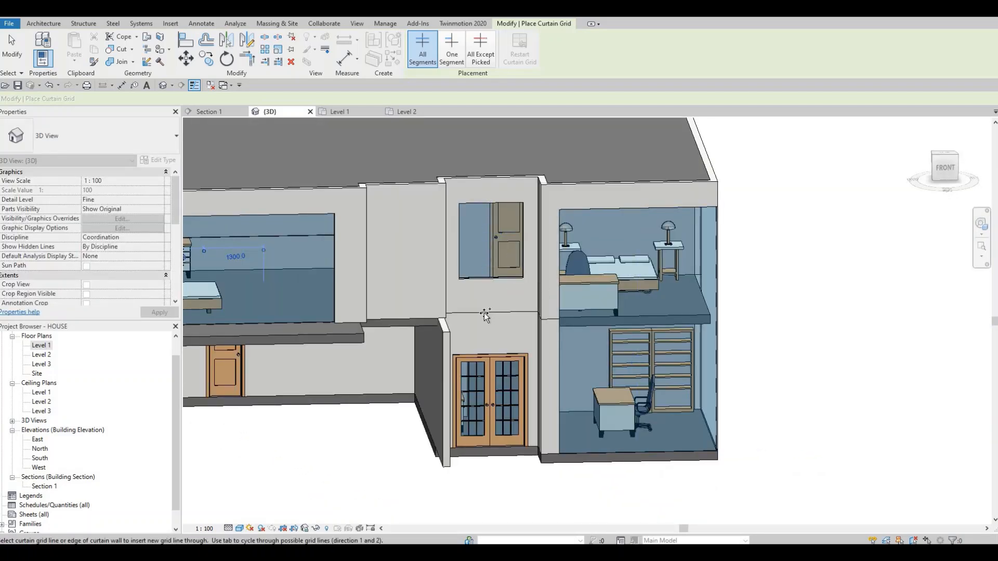
pyautogui.moveTo(556, 320); pyautogui.dragTo(601, 334, button='middle')
pyautogui.moveTo(534, 348); pyautogui.dragTo(451, 307, button='middle')
pyautogui.scroll(-1, 451, 333)
pyautogui.moveTo(451, 364); pyautogui.dragTo(461, 310, button='middle')
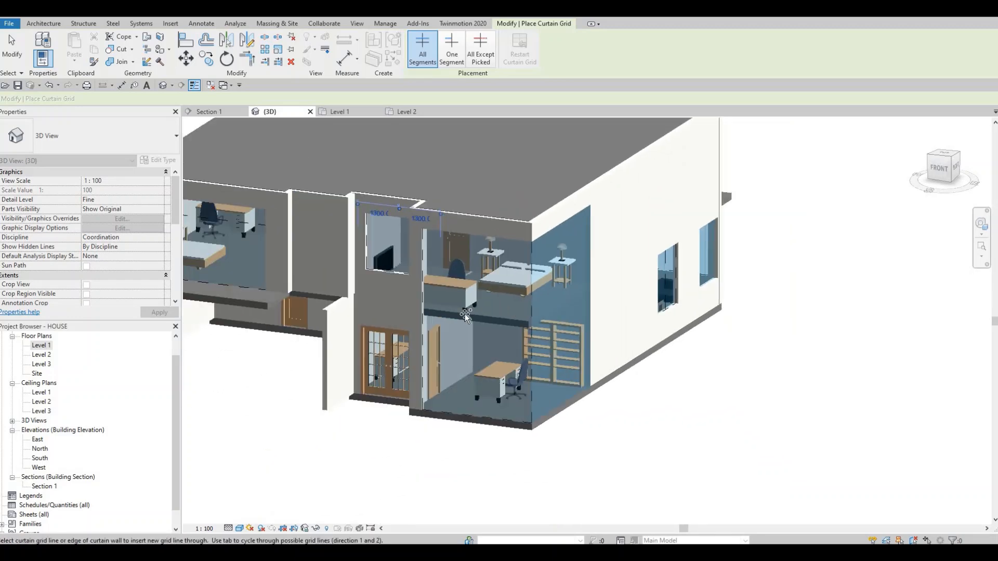
pyautogui.moveTo(325, 267); pyautogui.dragTo(486, 248, button='middle')
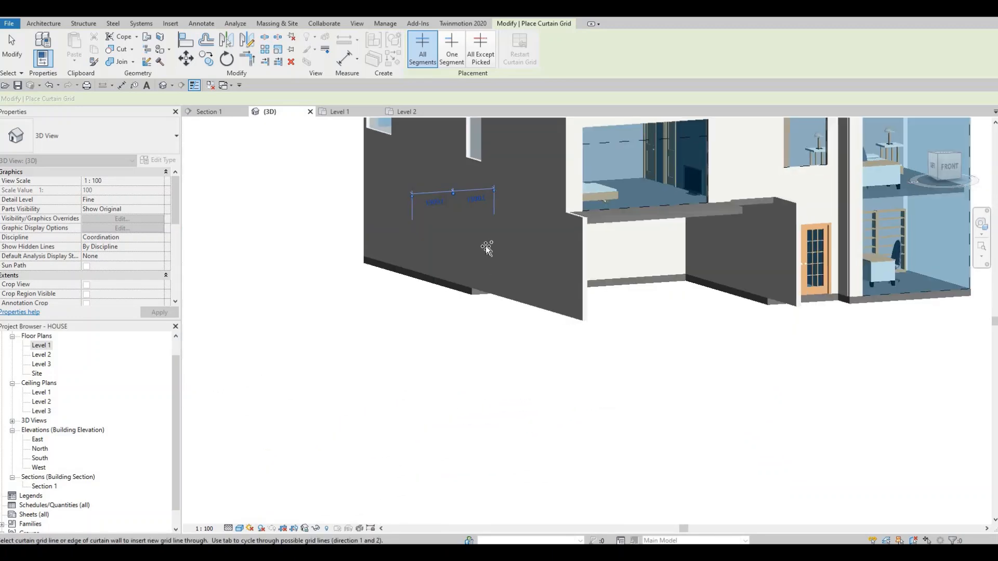
pyautogui.keyDown('shift'); pyautogui.moveTo(442, 176); pyautogui.dragTo(386, 186, button='middle'); pyautogui.keyUp('shift')
pyautogui.scroll(2, 386, 186)
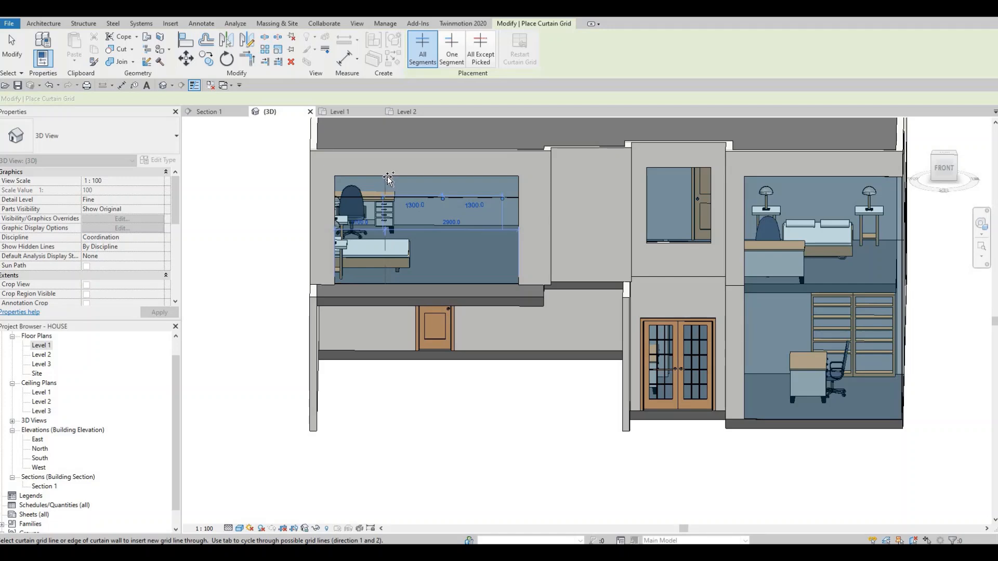
pyautogui.click(460, 178)
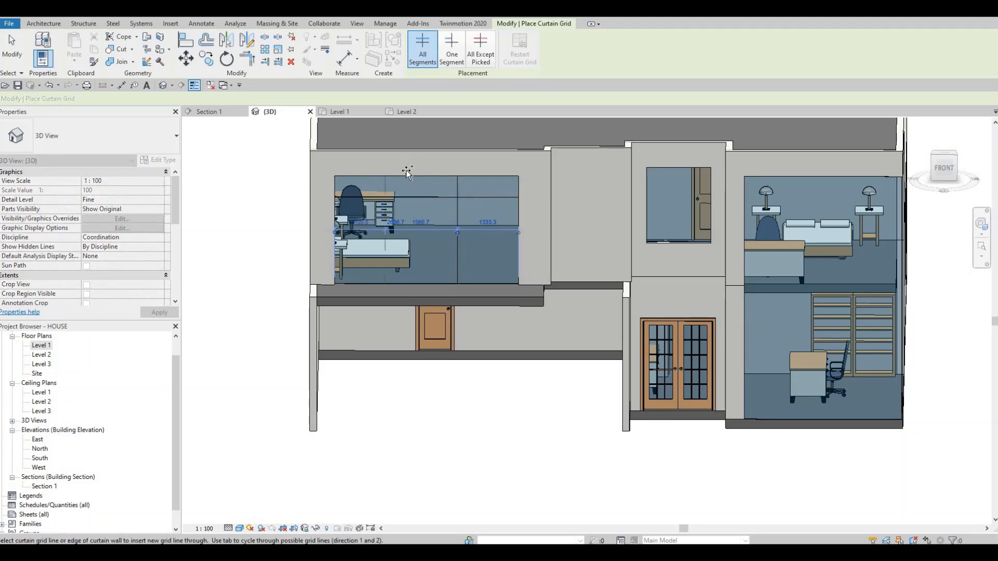
pyautogui.keyDown('shift'); pyautogui.moveTo(407, 167); pyautogui.dragTo(394, 182, button='middle'); pyautogui.keyUp('shift')
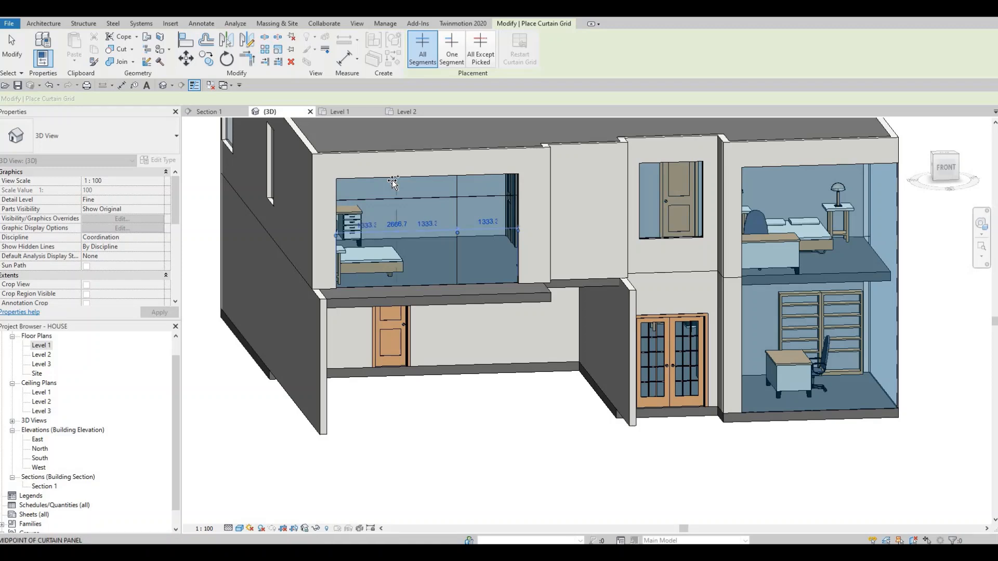
# - On the rear facade, divide the upper bedroom's curtain wall into three equal 1133.3 mm bays with two vertical grid lines
pyautogui.keyDown('shift'); pyautogui.moveTo(370, 279); pyautogui.dragTo(830, 341, button='middle'); pyautogui.keyUp('shift')
pyautogui.moveTo(291, 250); pyautogui.dragTo(821, 289, button='middle')
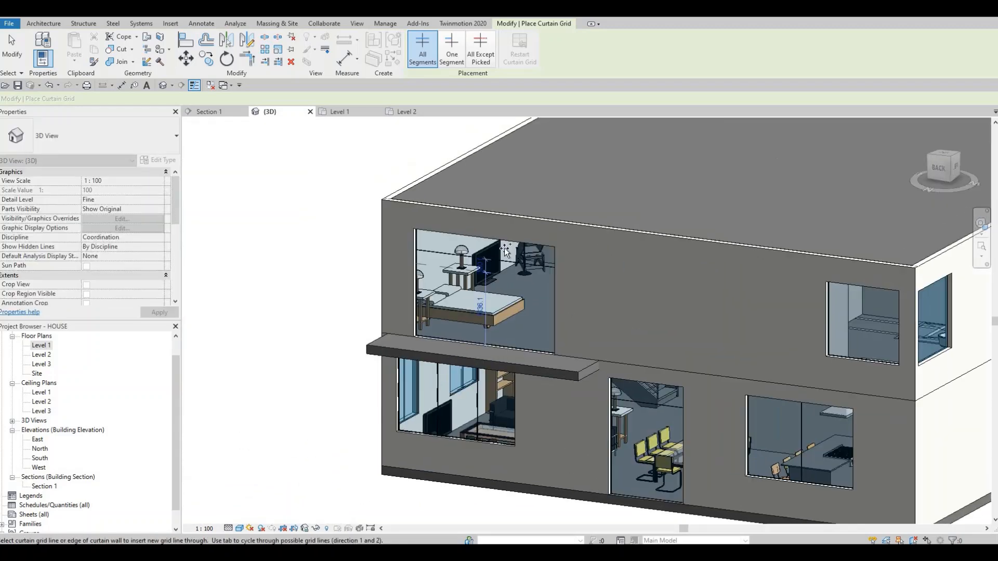
pyautogui.click(509, 242)
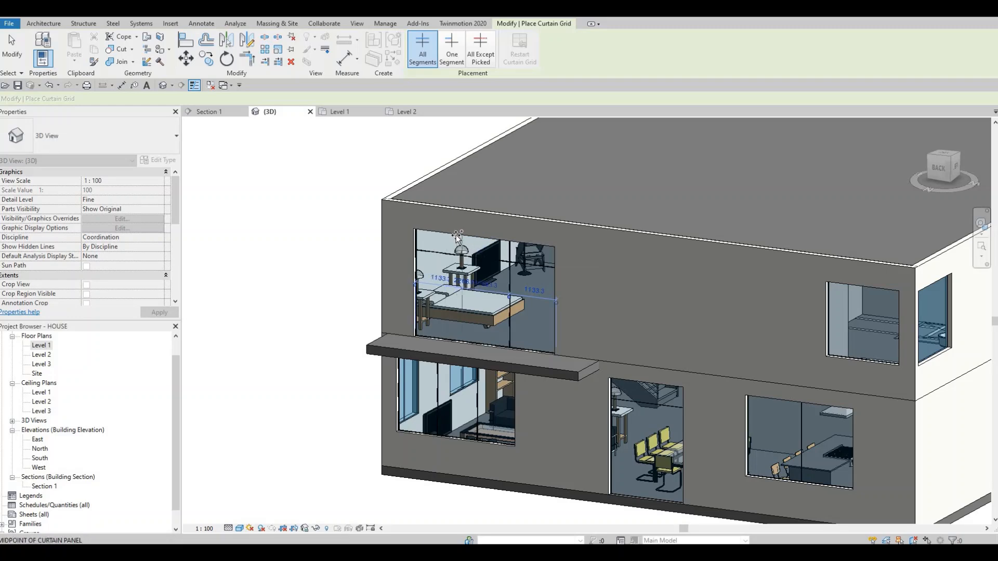
pyautogui.scroll(-2, 608, 314)
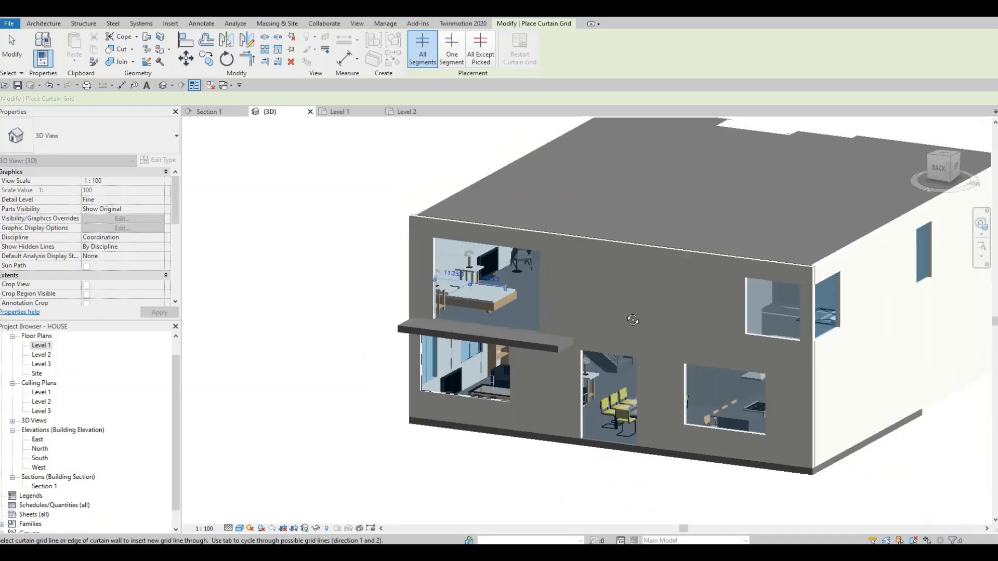
# - Try a vertical grid line at the midpoint of the two-storey corner curtain wall on the front facade
pyautogui.keyDown('shift'); pyautogui.moveTo(630, 314); pyautogui.dragTo(607, 235, button='middle'); pyautogui.keyUp('shift')
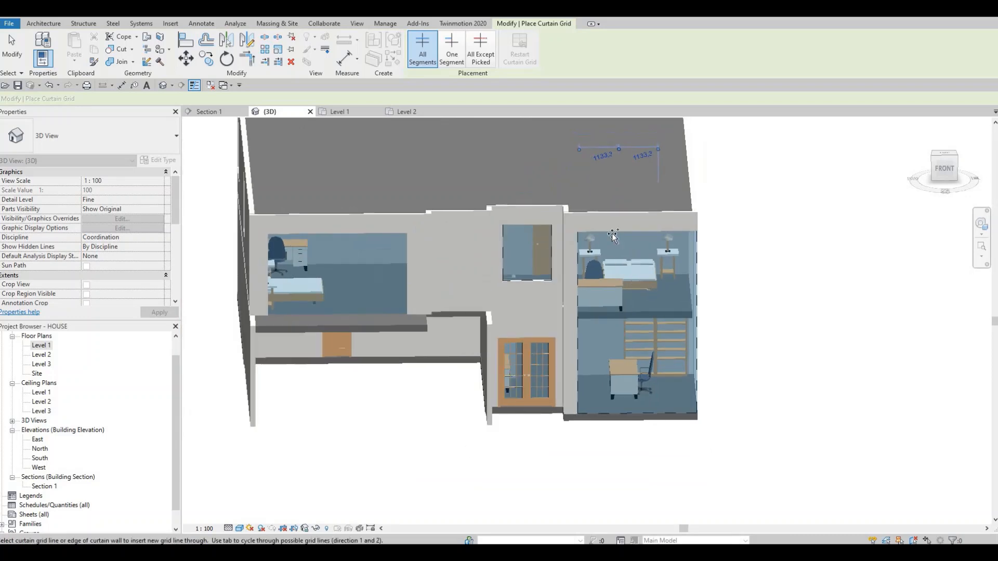
pyautogui.scroll(2, 607, 235)
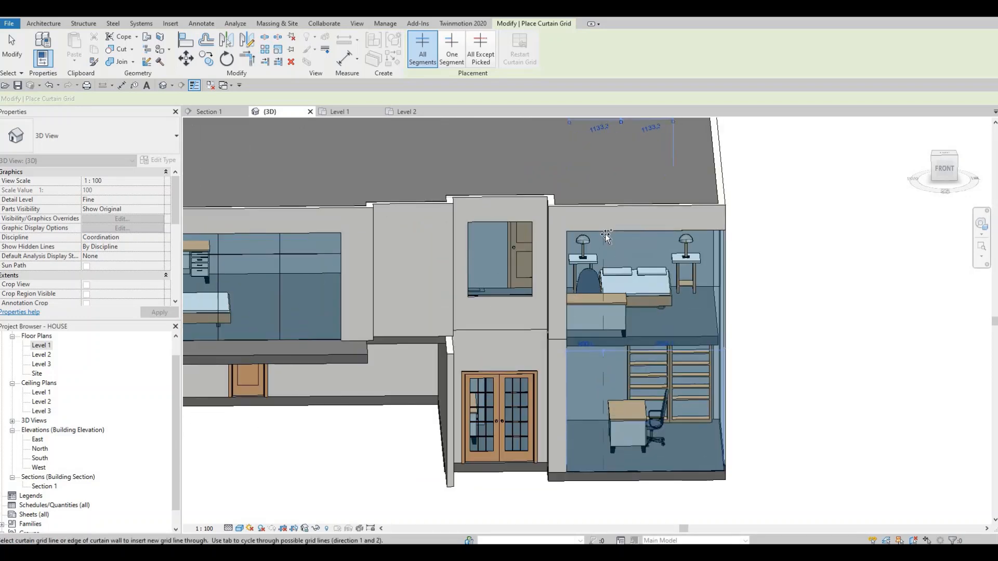
pyautogui.scroll(2, 600, 224)
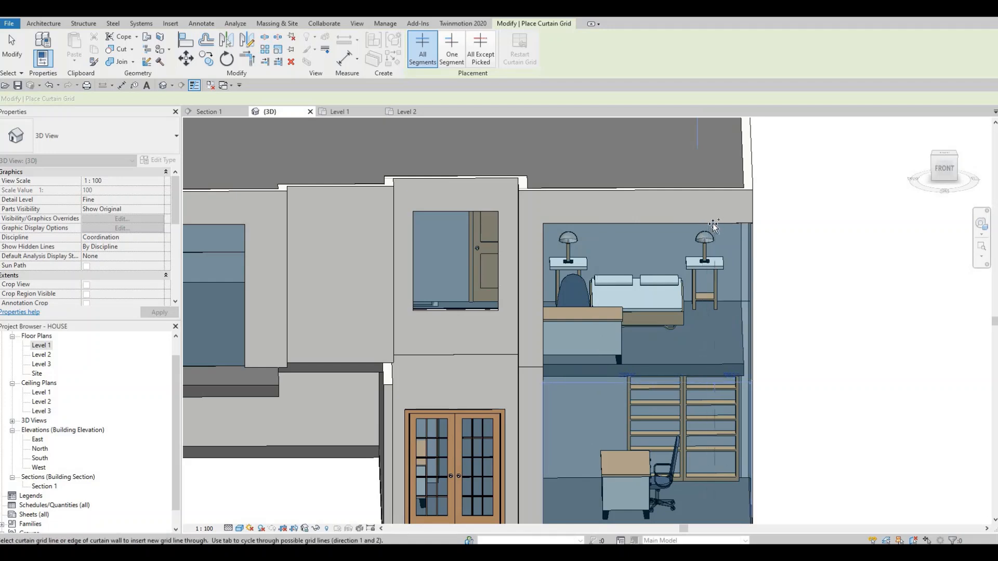
pyautogui.scroll(2, 712, 223)
pyautogui.moveTo(713, 223); pyautogui.dragTo(690, 144, button='middle')
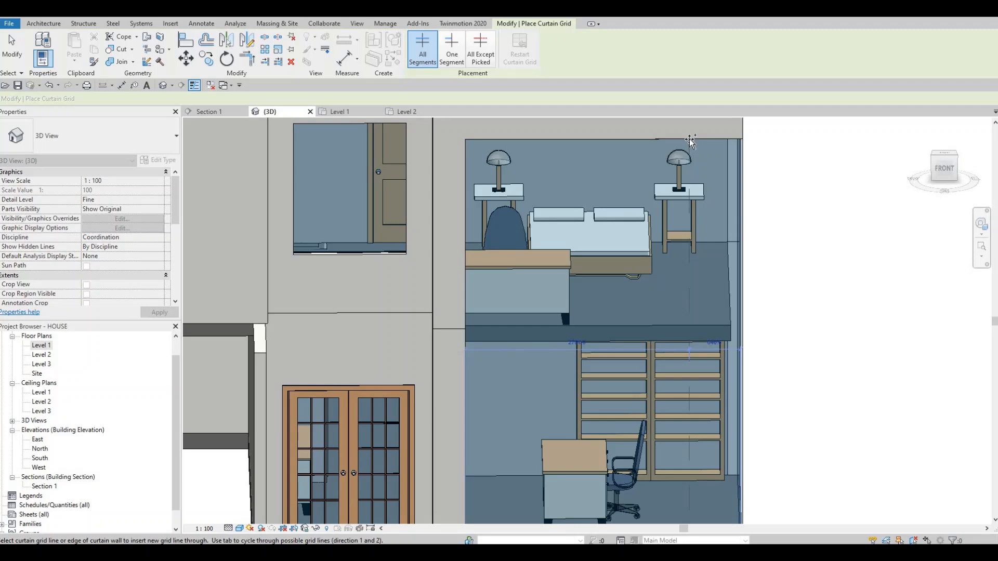
pyautogui.click(608, 144)
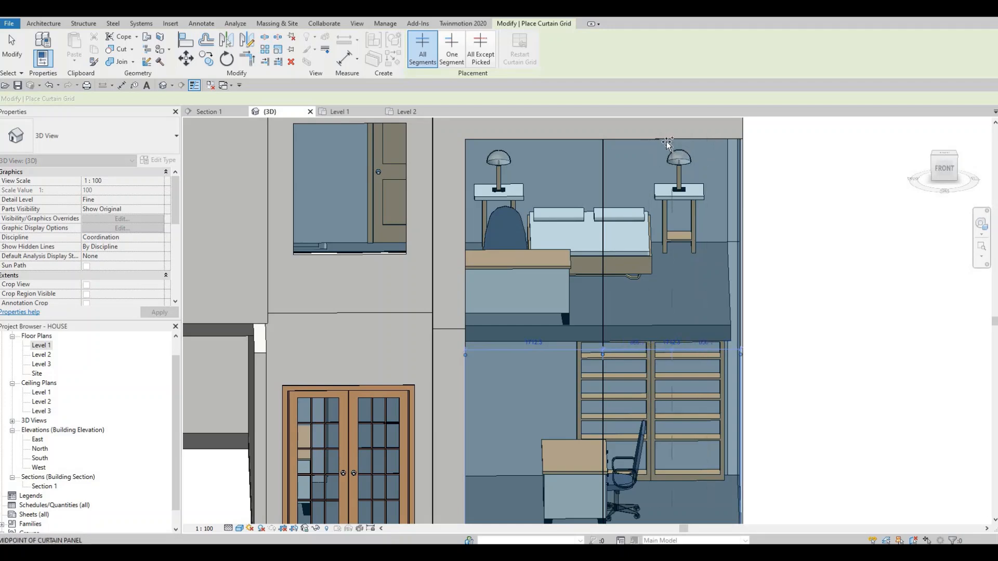
# - Delete the vertical midpoint grid line from the two-storey corner curtain wall on the front facade
pyautogui.press('Escape')
pyautogui.press('Escape')
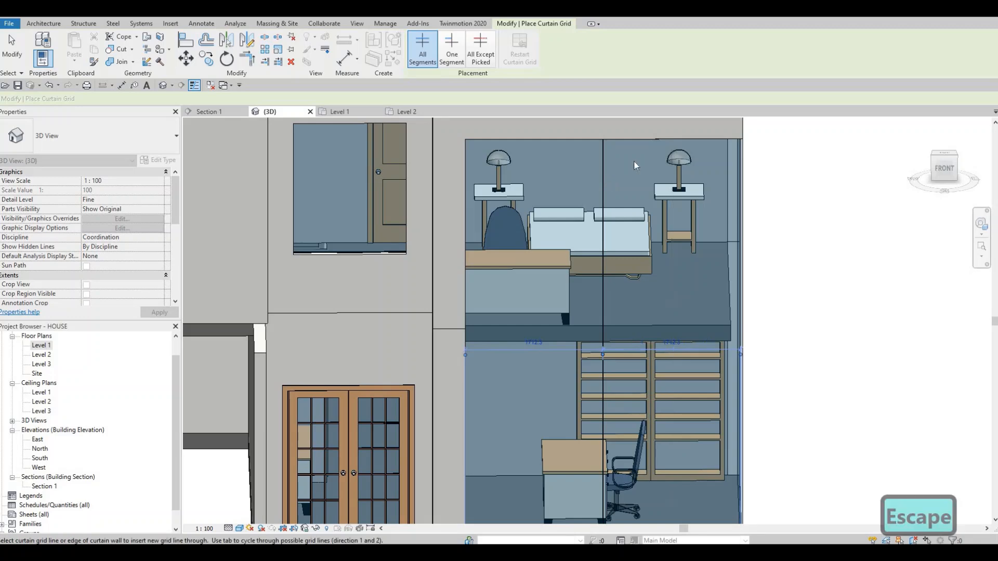
pyautogui.click(601, 177)
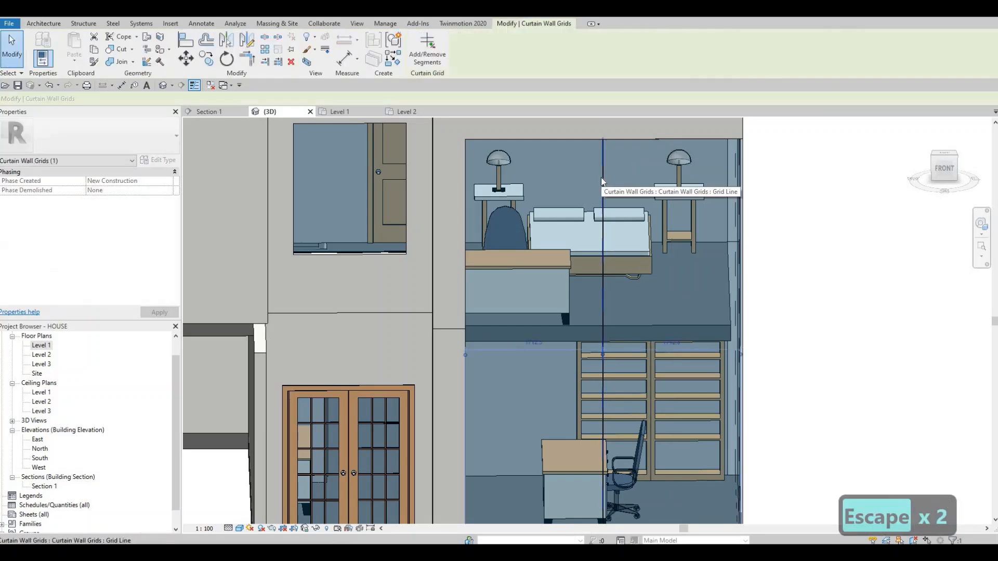
pyautogui.press('Delete')
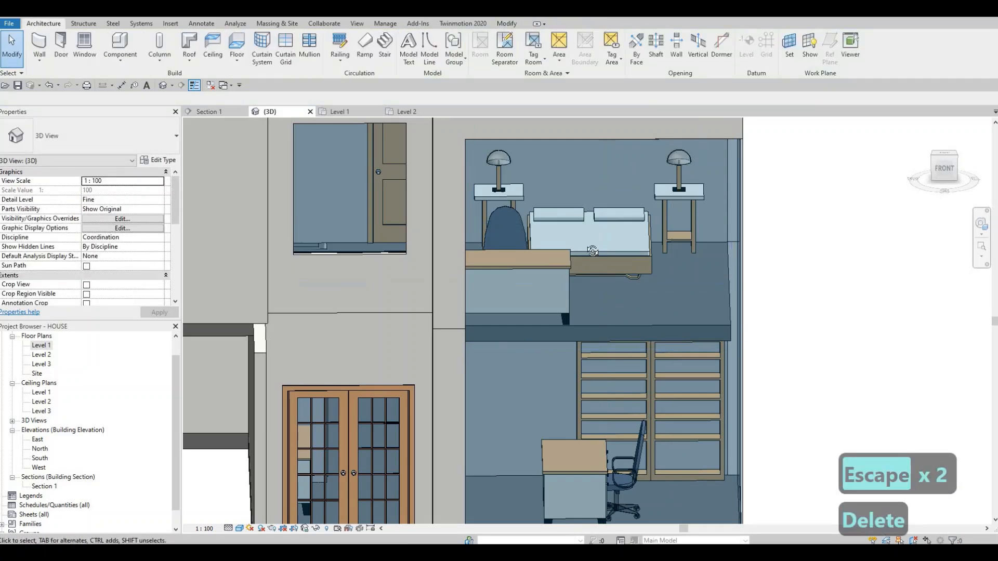
# - Add a horizontal grid line to the front two-storey corner curtain wall, just below the upper floor slab, about 2716 mm above its base
pyautogui.keyDown('shift'); pyautogui.moveTo(610, 301); pyautogui.dragTo(396, 248, button='middle'); pyautogui.keyUp('shift')
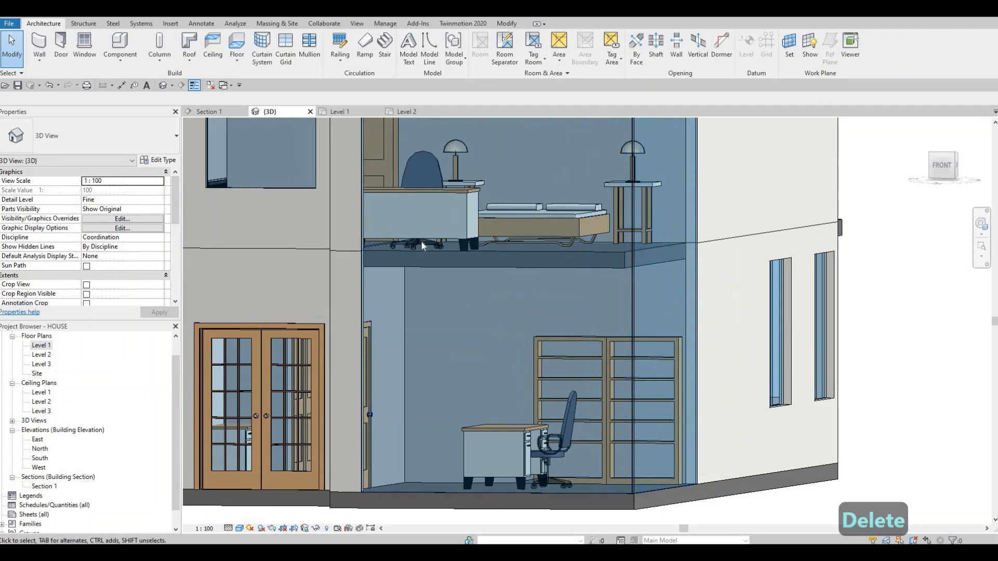
pyautogui.press('Delete')
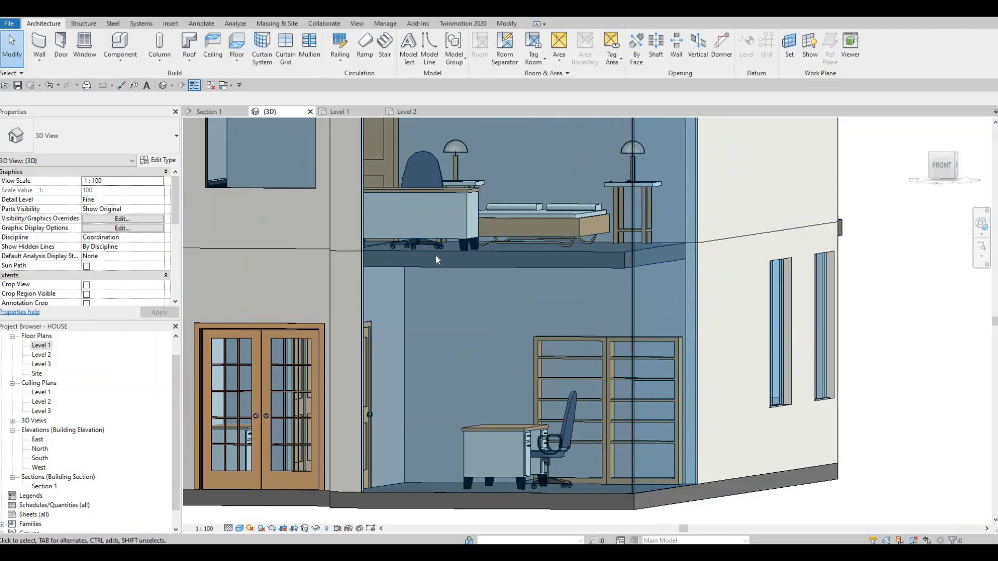
pyautogui.click(281, 58)
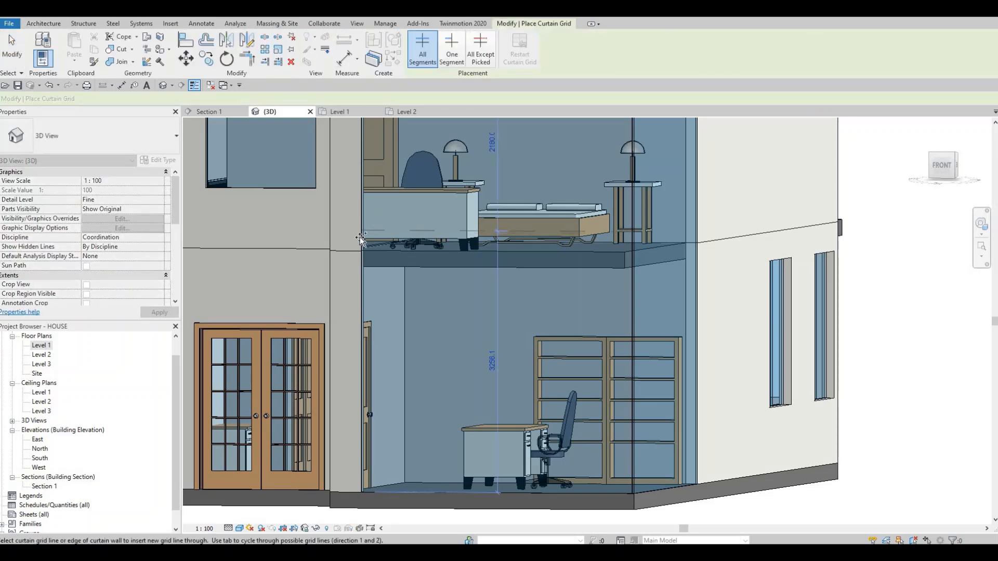
pyautogui.click(361, 240)
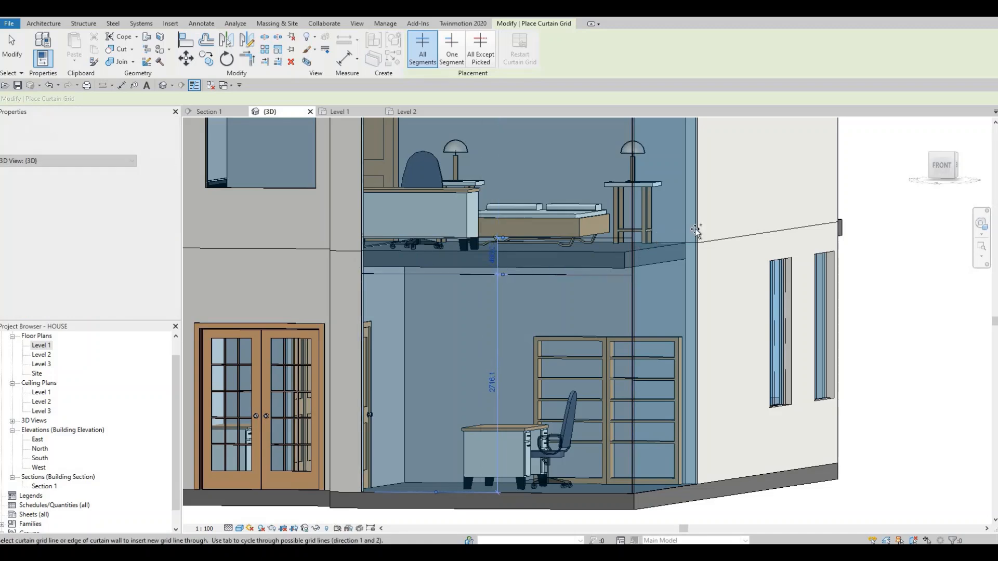
# - Add horizontal grid lines to the side curtain wall at the corner, just above and below the upper floor slab
pyautogui.click(695, 291)
pyautogui.press('Escape')
pyautogui.press('Escape')
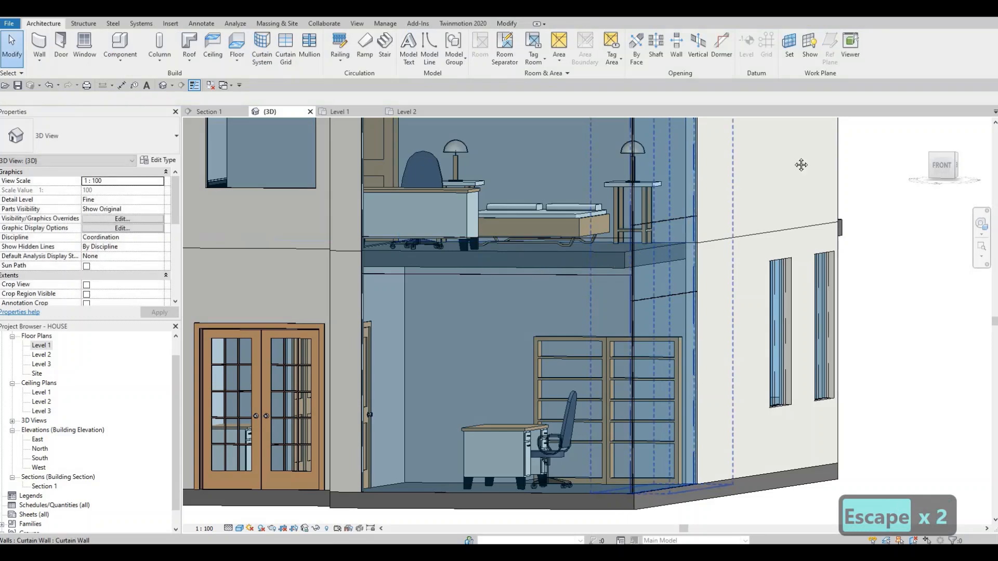
# - Align the side curtain wall's two horizontal grid lines with the front curtain wall's grid lines at the building corner
pyautogui.keyDown('shift'); pyautogui.moveTo(802, 163); pyautogui.dragTo(752, 136, button='middle'); pyautogui.keyUp('shift')
pyautogui.scroll(2, 520, 232)
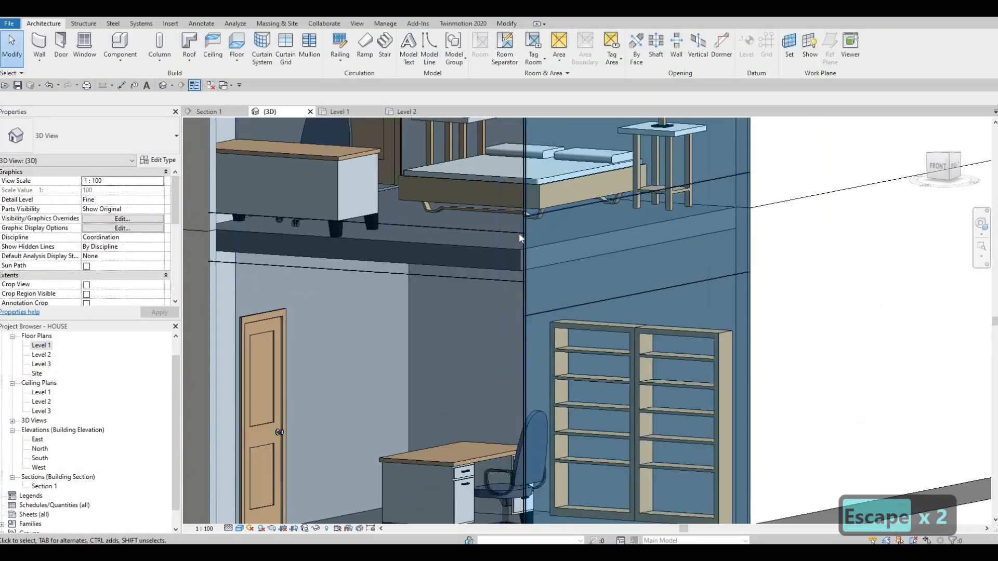
pyautogui.press('a')
pyautogui.press('l')
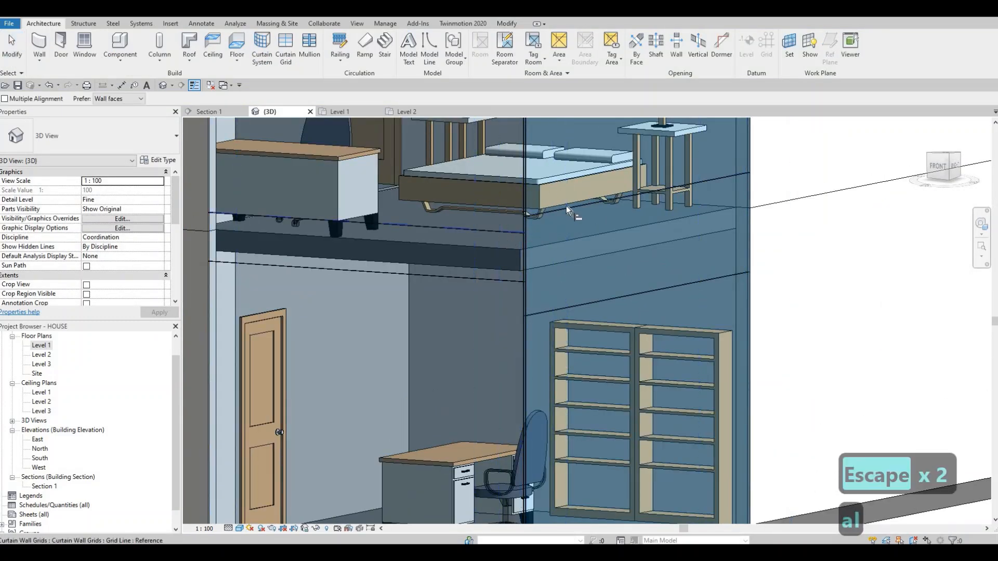
pyautogui.click(489, 274)
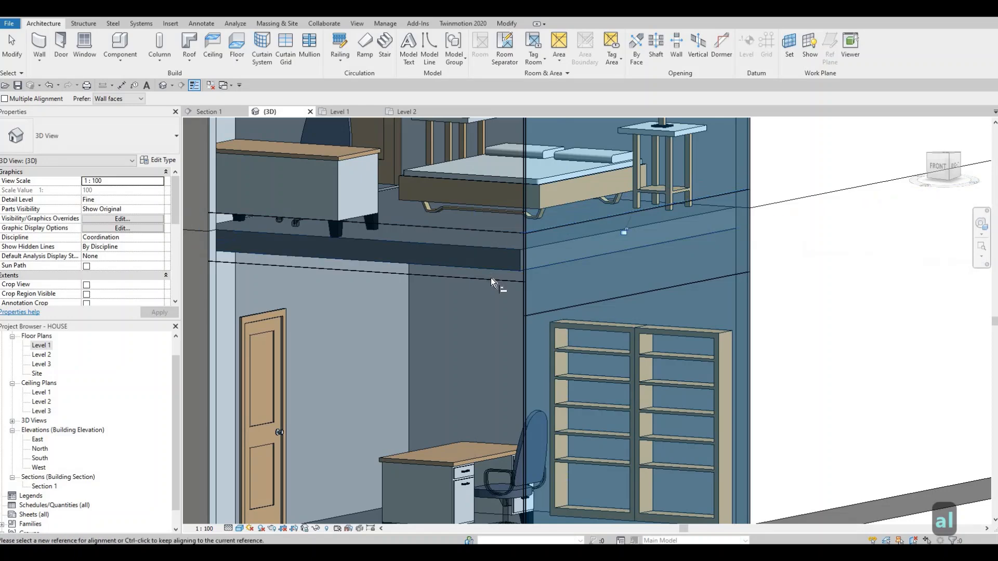
pyautogui.click(545, 307)
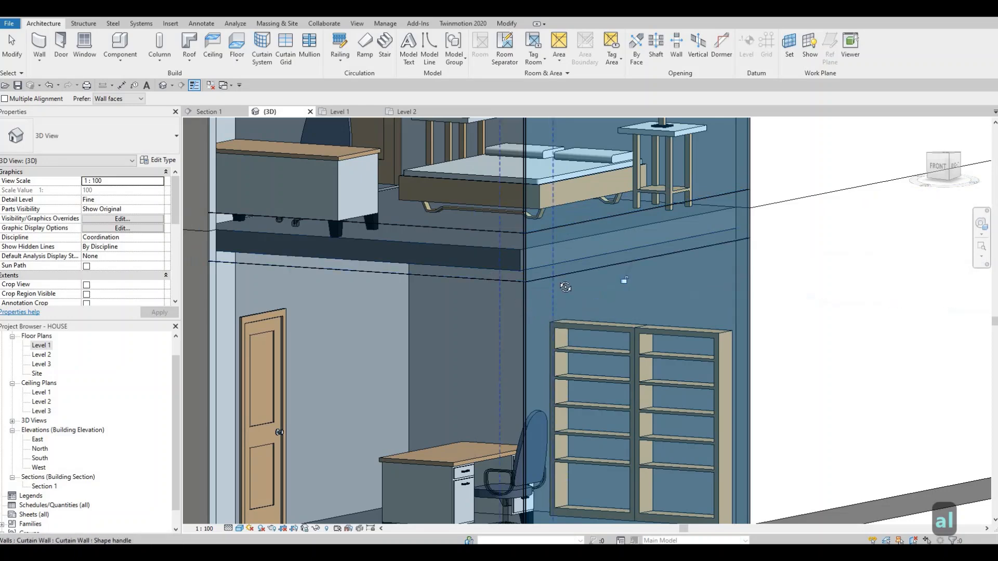
pyautogui.keyDown('shift'); pyautogui.moveTo(566, 283); pyautogui.dragTo(653, 224, button='middle'); pyautogui.keyUp('shift')
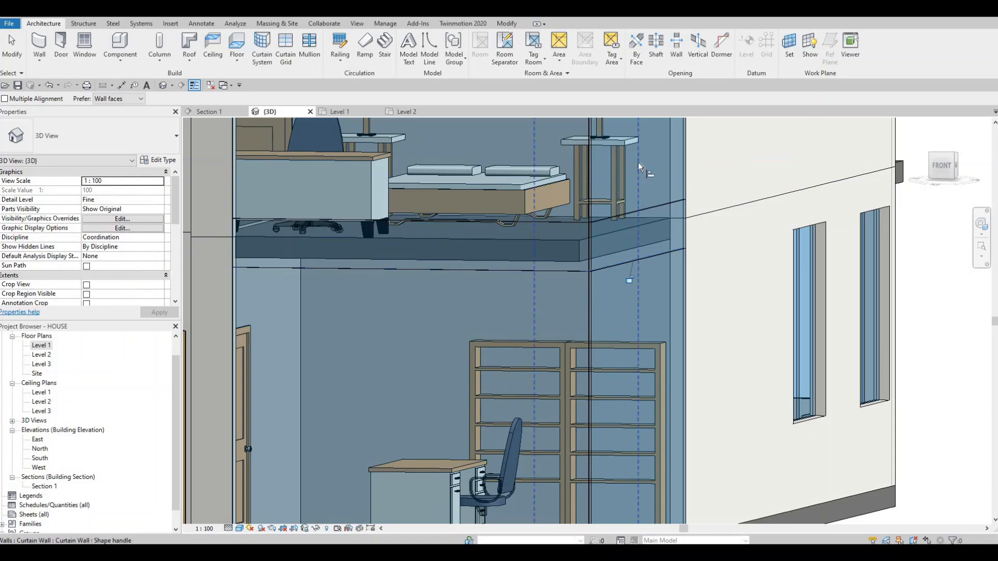
pyautogui.keyDown('shift'); pyautogui.moveTo(604, 236); pyautogui.dragTo(587, 252, button='middle'); pyautogui.keyUp('shift')
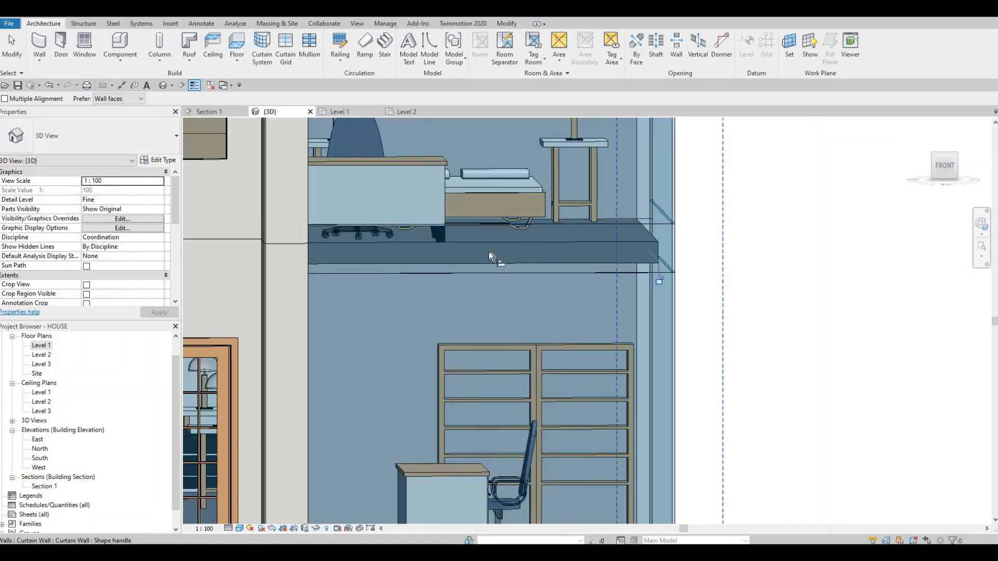
pyautogui.keyDown('shift'); pyautogui.moveTo(488, 252); pyautogui.dragTo(326, 270, button='middle'); pyautogui.keyUp('shift')
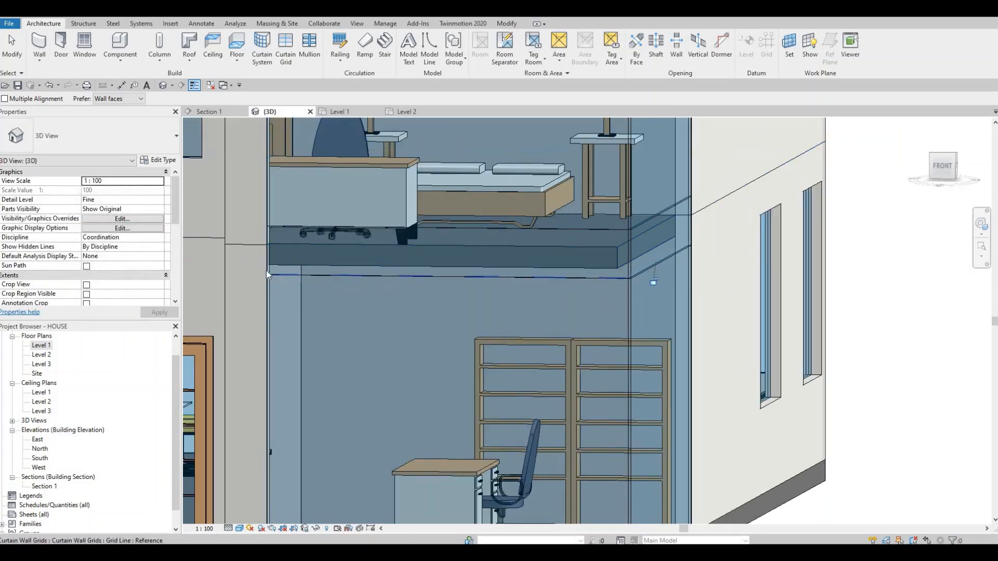
# - Duplicate the panel type of the front curtain wall's slab-level strip as Glazed 2
pyautogui.press('Escape')
pyautogui.press('Escape')
pyautogui.press('Tab')
pyautogui.press('Tab')
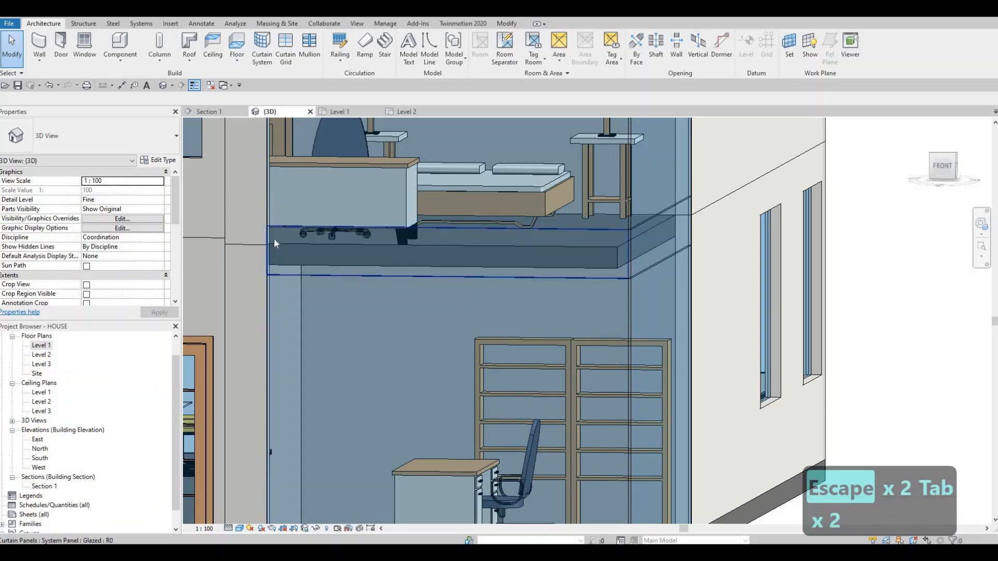
pyautogui.press('Tab')
pyautogui.press('Tab')
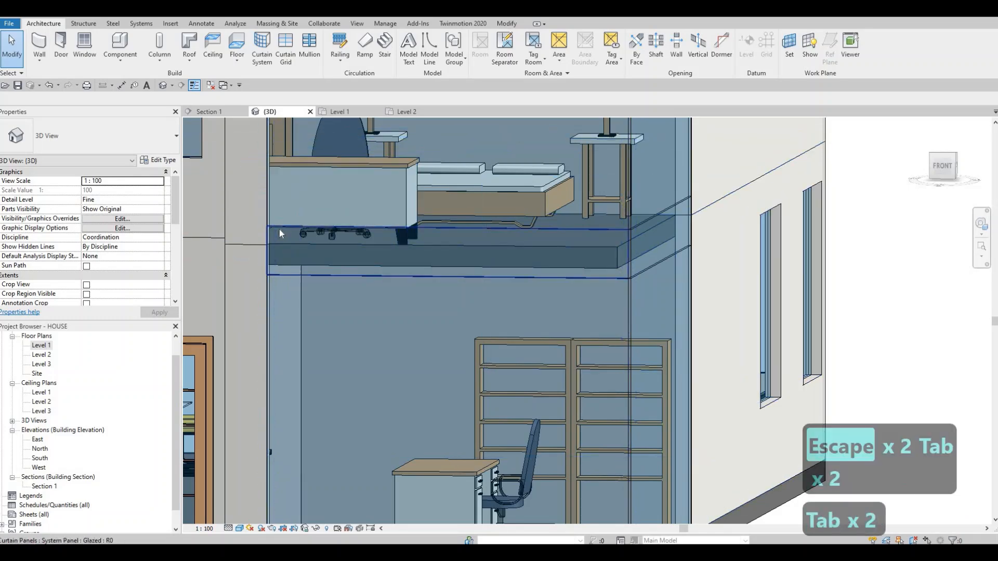
pyautogui.click(280, 230)
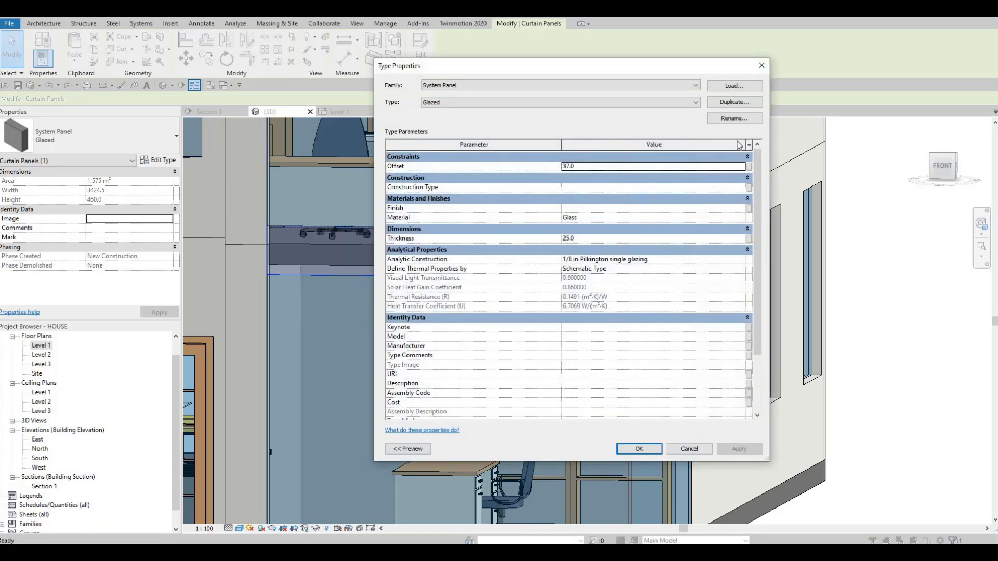
pyautogui.click(734, 103)
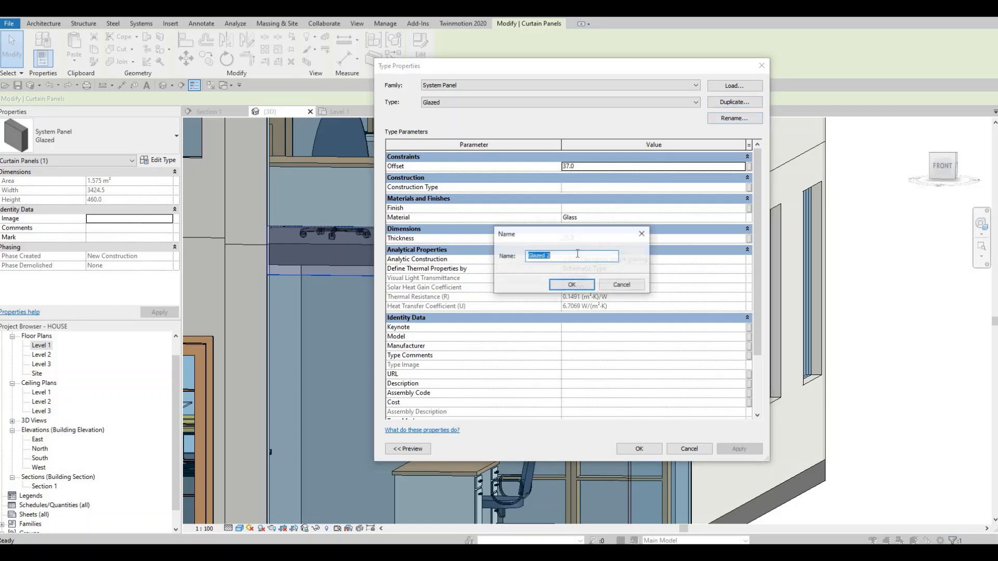
pyautogui.click(562, 285)
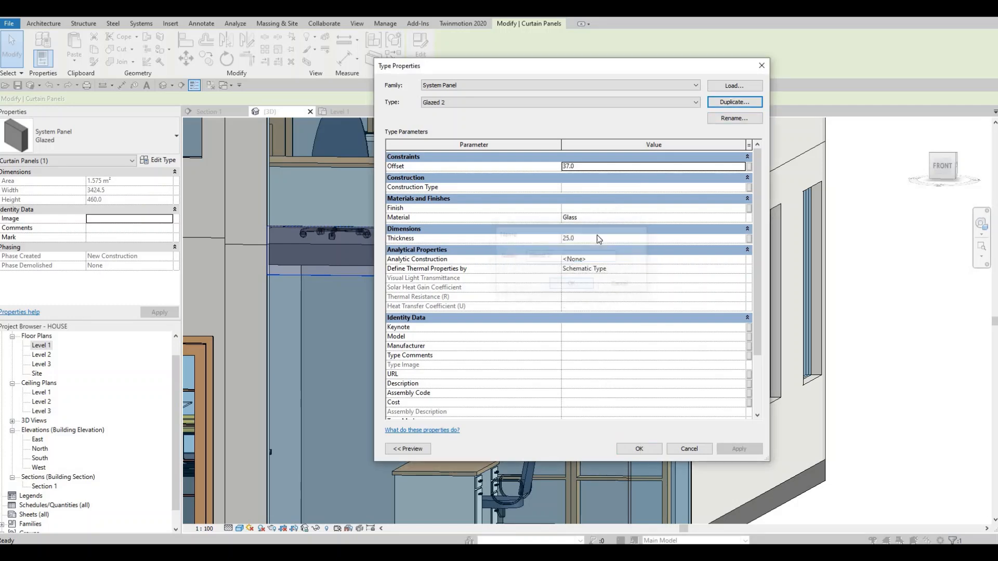
# - Open the Glazed 2 type's material for editing and show the Glass category of the AEC Materials library
pyautogui.click(611, 222)
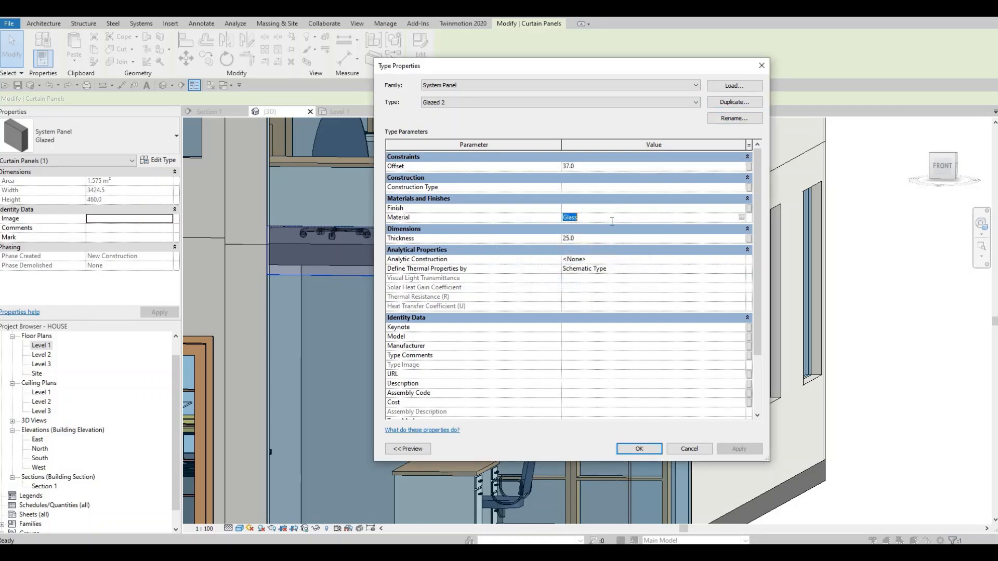
pyautogui.click(741, 217)
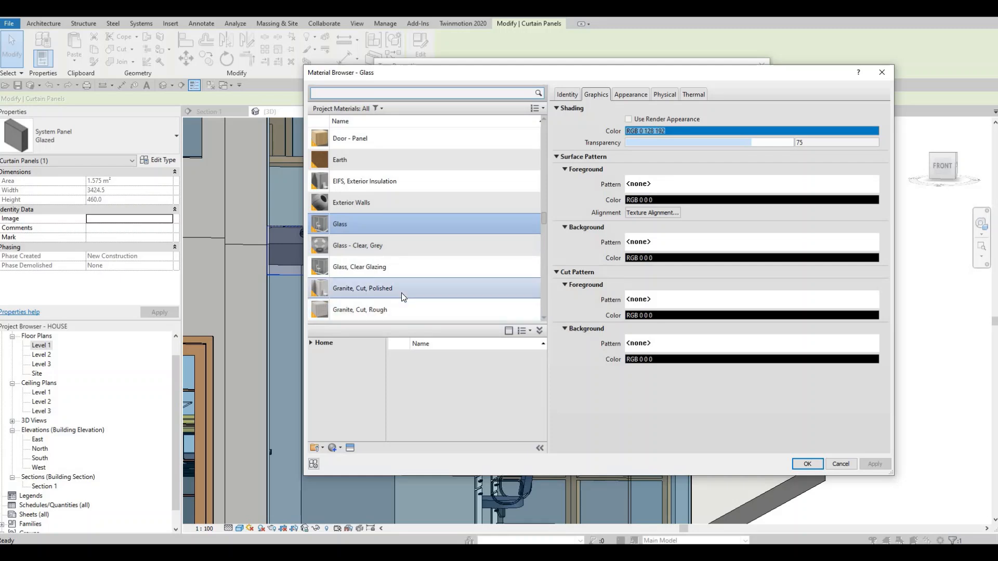
pyautogui.scroll(-1, 401, 292)
pyautogui.scroll(1, 389, 279)
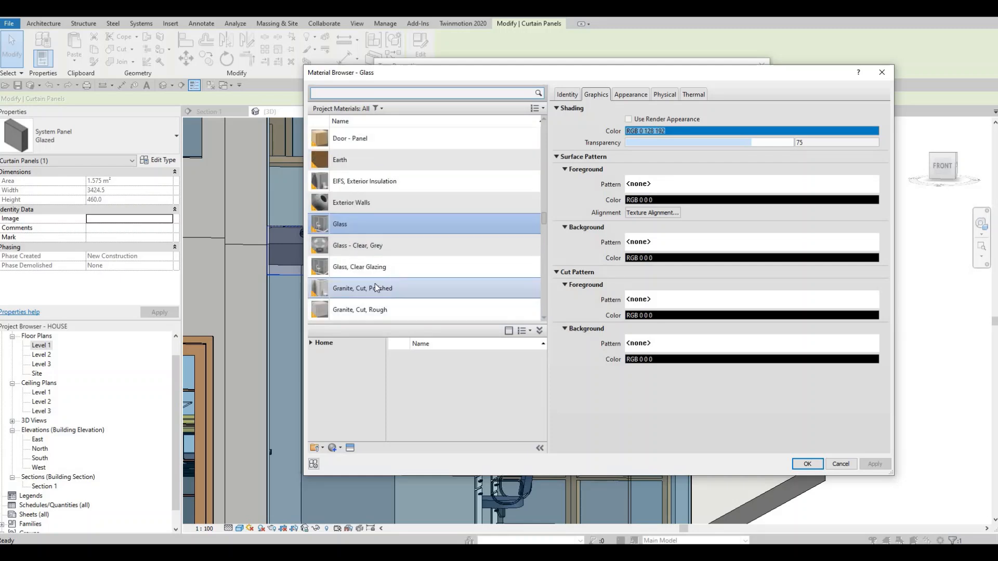
pyautogui.click(310, 342)
pyautogui.click(318, 363)
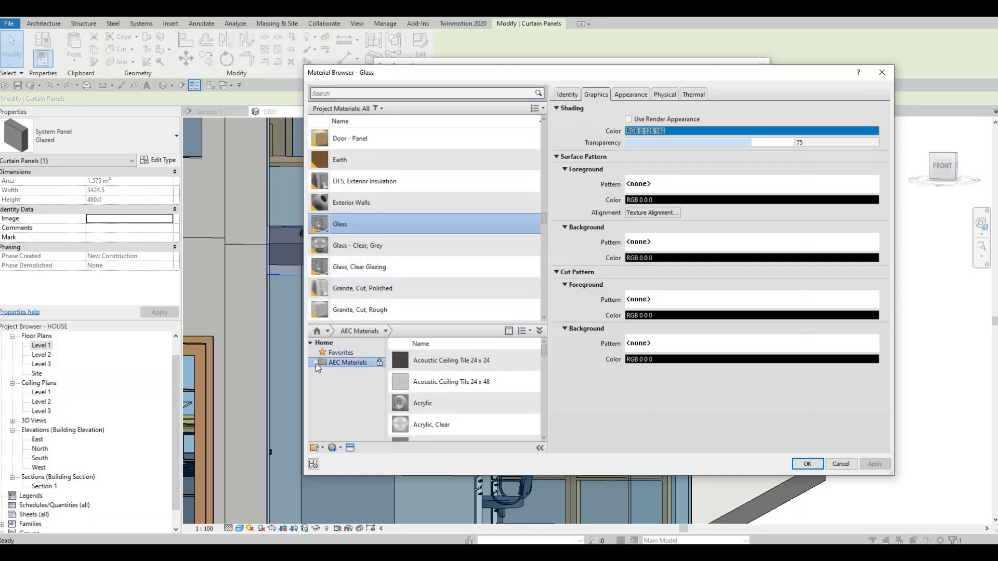
pyautogui.click(314, 363)
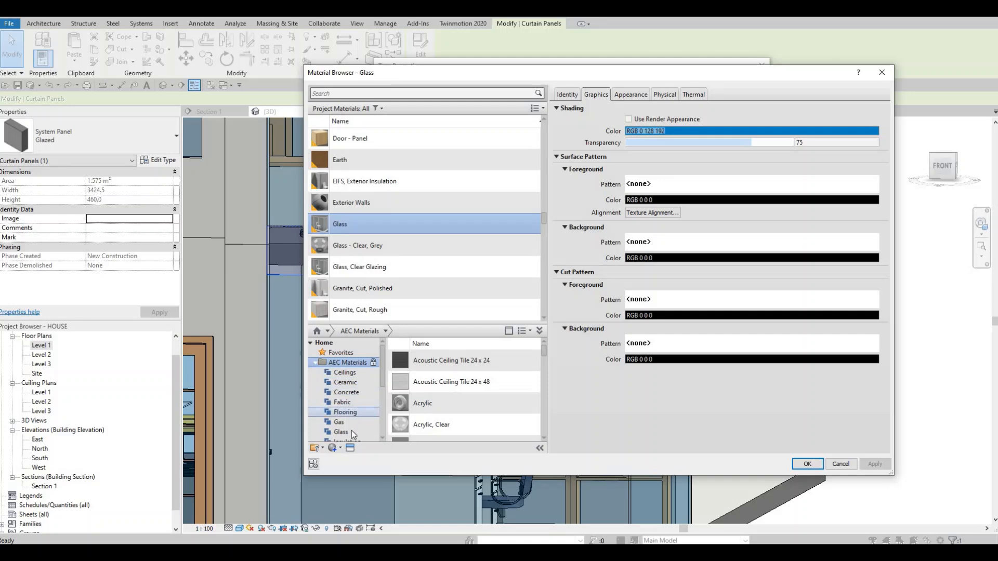
pyautogui.click(373, 430)
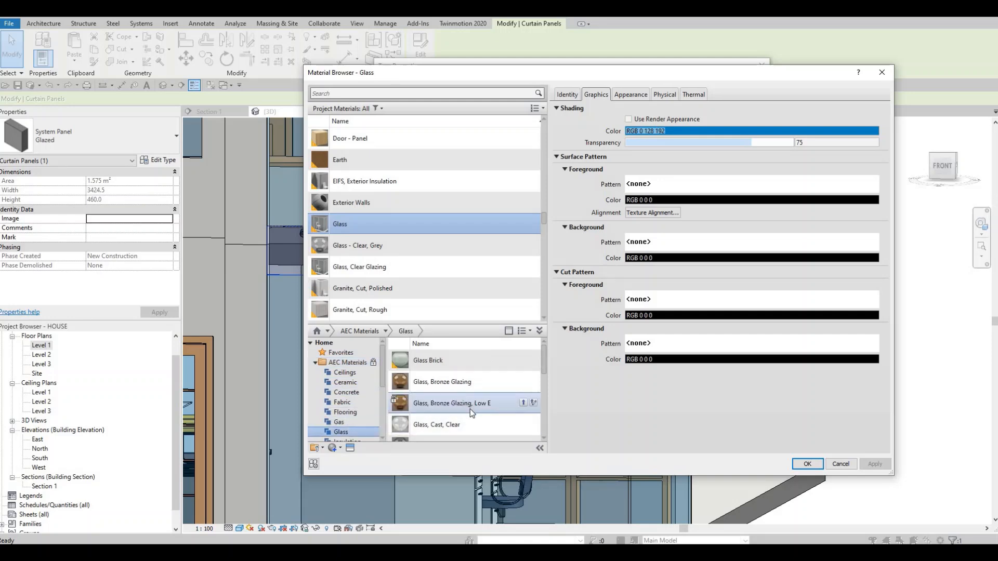
# - Add the material Glass, Cast, Gray to the project and assign it to the Glazed 2 panel type
pyautogui.scroll(-2, 470, 408)
pyautogui.scroll(1, 468, 396)
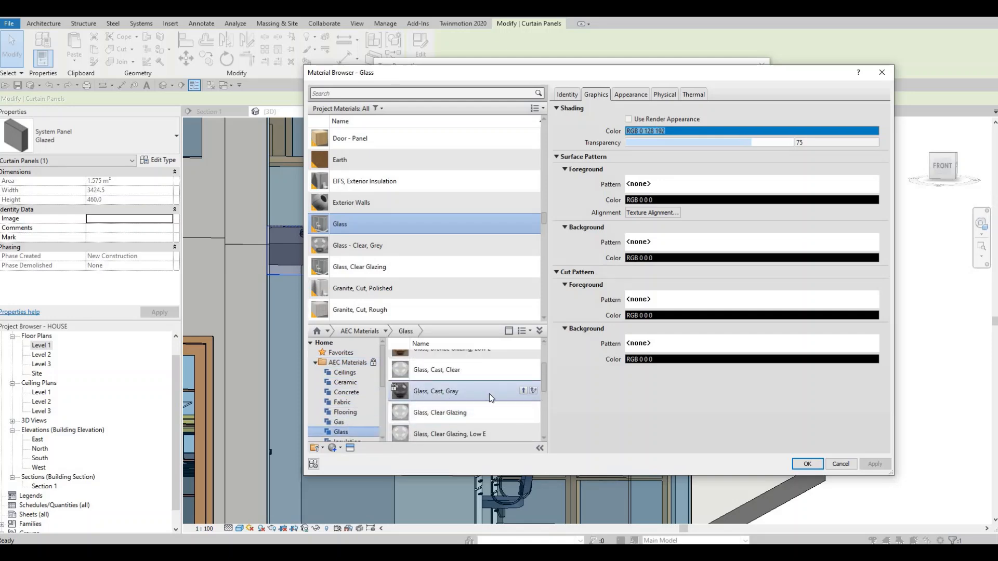
pyautogui.click(523, 391)
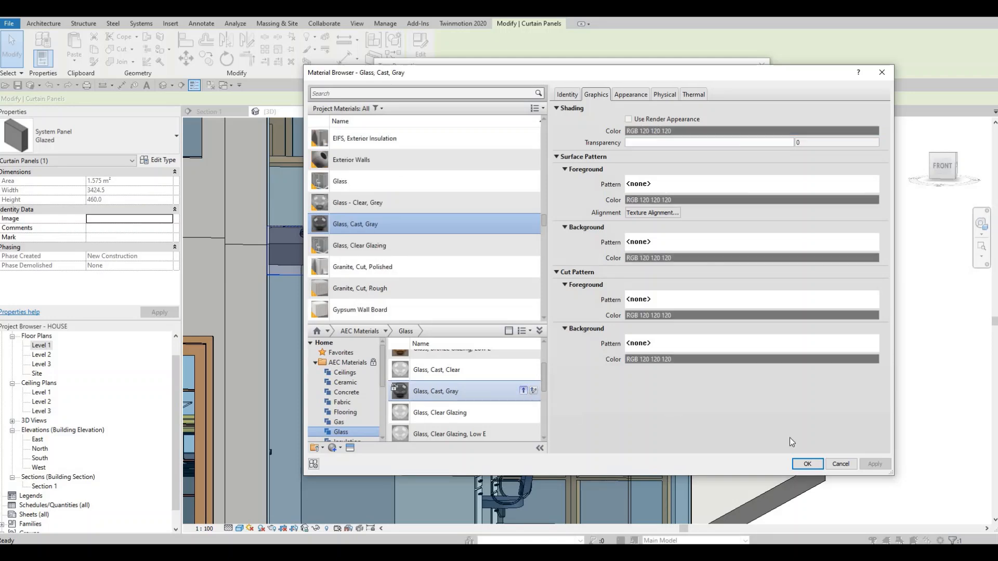
pyautogui.click(794, 465)
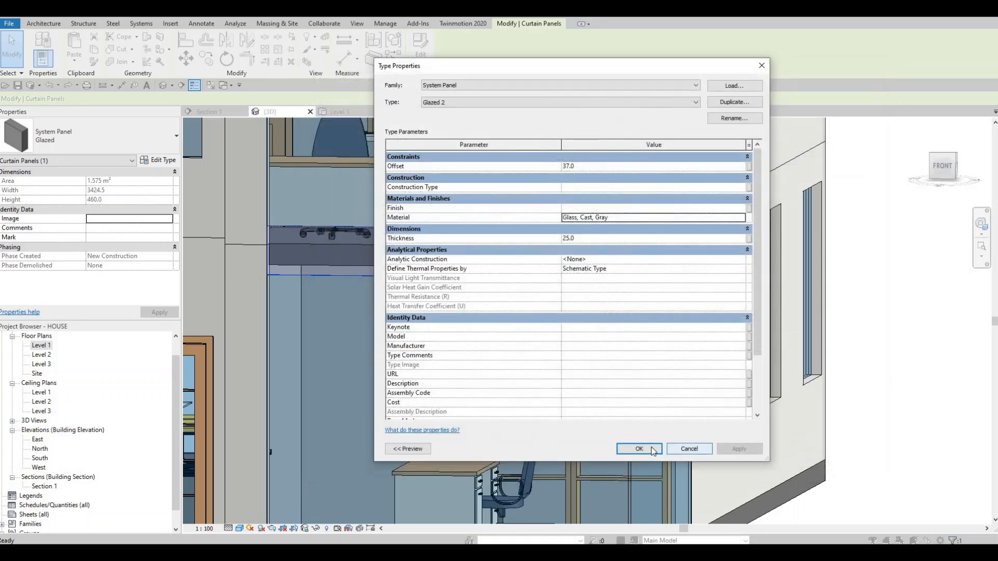
pyautogui.click(650, 447)
pyautogui.press('Escape')
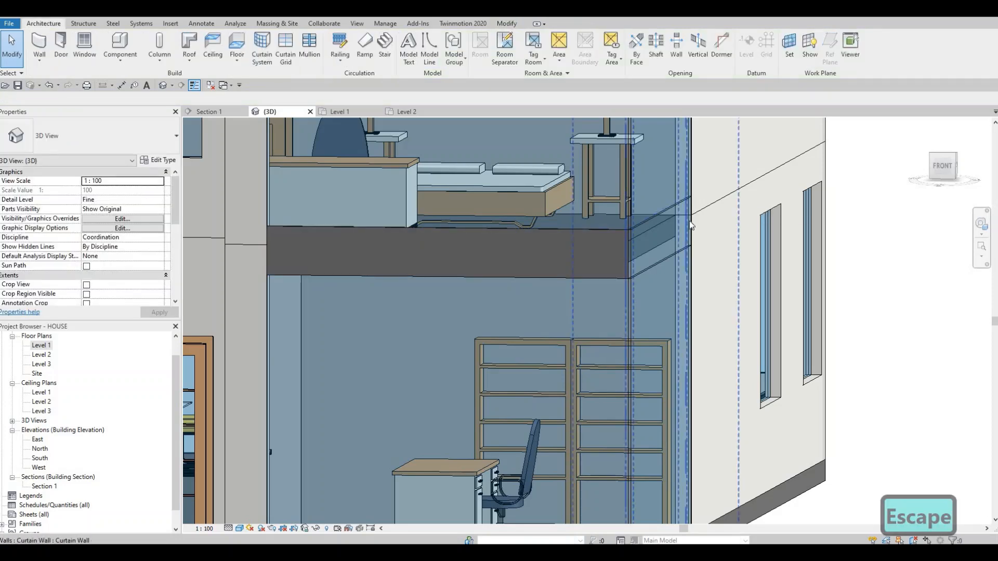
pyautogui.press('Tab')
pyautogui.click(690, 224)
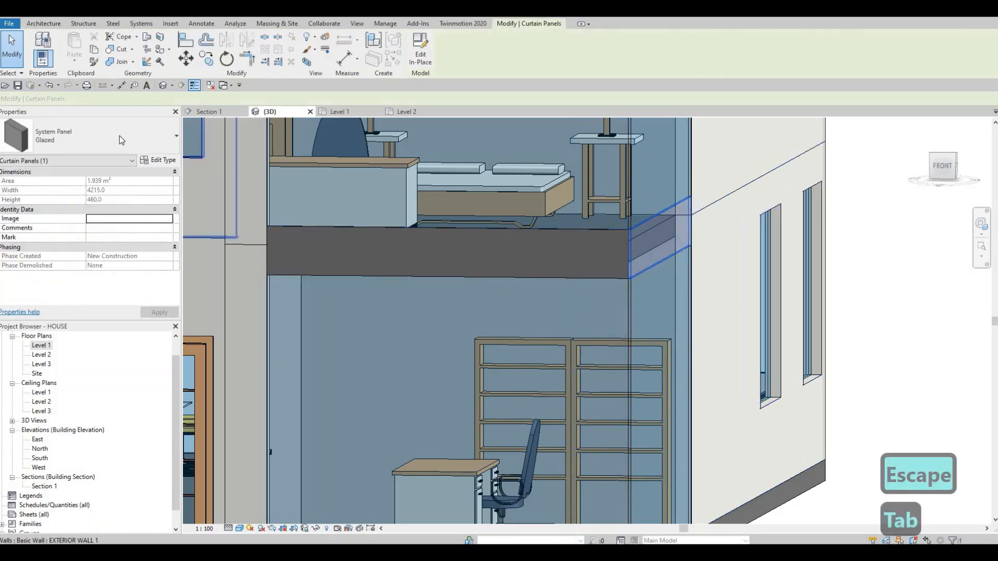
pyautogui.click(73, 140)
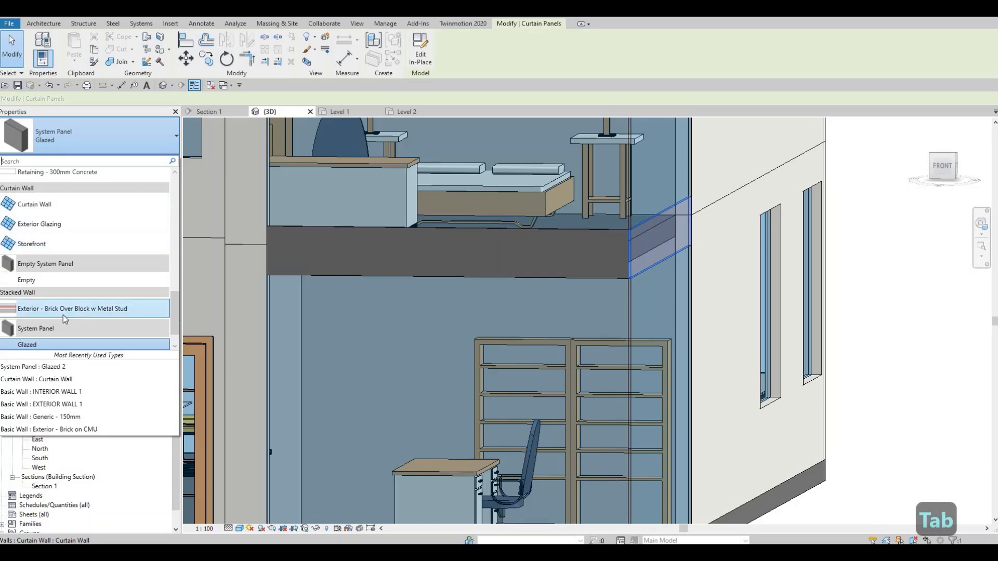
pyautogui.scroll(-1, 62, 316)
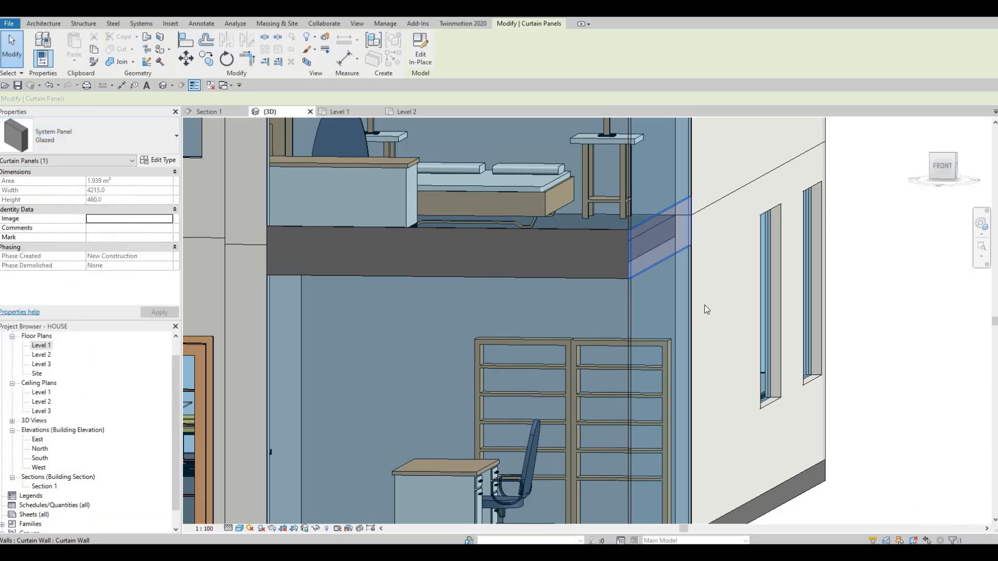
pyautogui.press('Escape')
pyautogui.press('Escape')
# - Change the side curtain wall's slab-level panel to the System Panel type Glazed 2
pyautogui.keyDown('shift'); pyautogui.moveTo(623, 223); pyautogui.dragTo(583, 233, button='middle'); pyautogui.keyUp('shift')
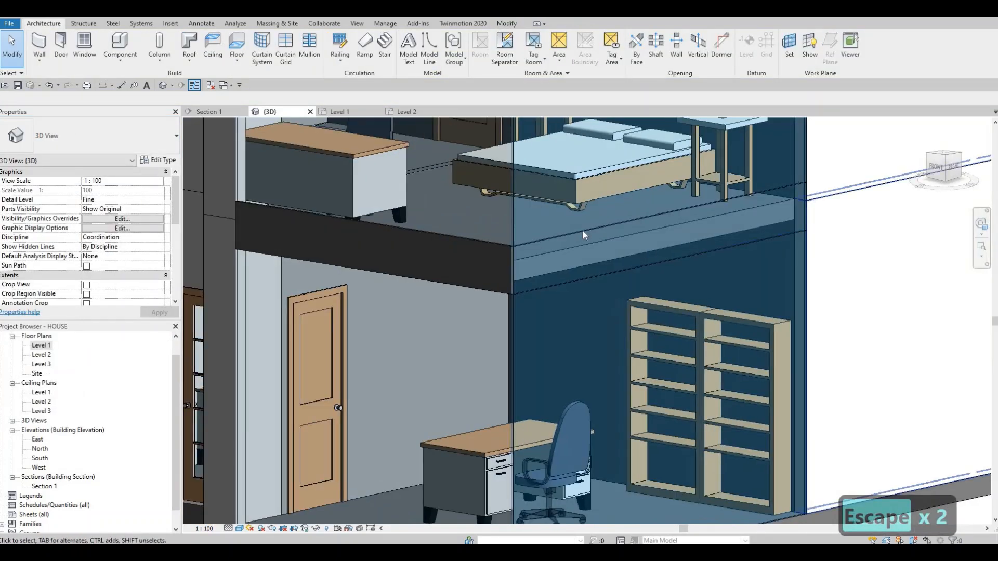
pyautogui.press('Tab')
pyautogui.press('Tab')
pyautogui.press('Tab')
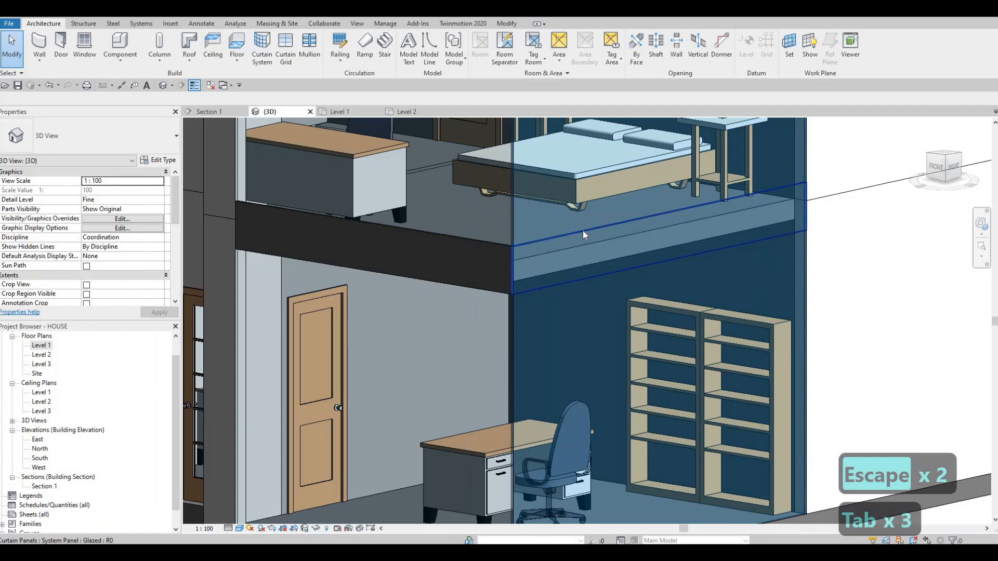
pyautogui.click(111, 141)
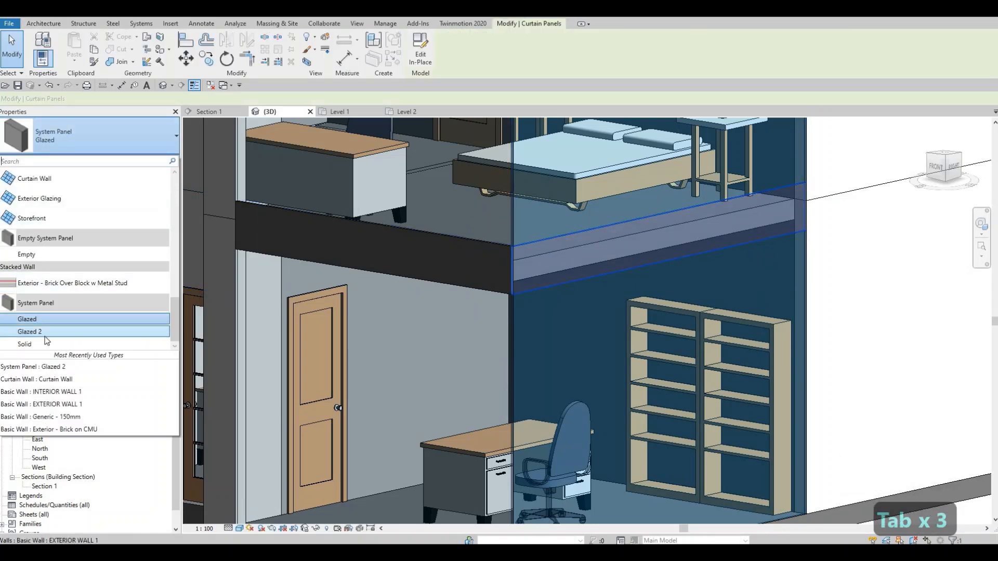
pyautogui.click(43, 336)
pyautogui.press('Escape')
pyautogui.press('Escape')
# - Divide the front corner curtain wall into four equal bays of about 856.1 mm with three vertical grid lines
pyautogui.scroll(-4, 519, 315)
pyautogui.moveTo(554, 311)
pyautogui.keyDown('shift'); pyautogui.mouseDown(button='middle')
pyautogui.moveTo(516, 315)
pyautogui.moveTo(551, 314)
pyautogui.mouseUp(button='middle'); pyautogui.keyUp('shift')
pyautogui.click(287, 49)
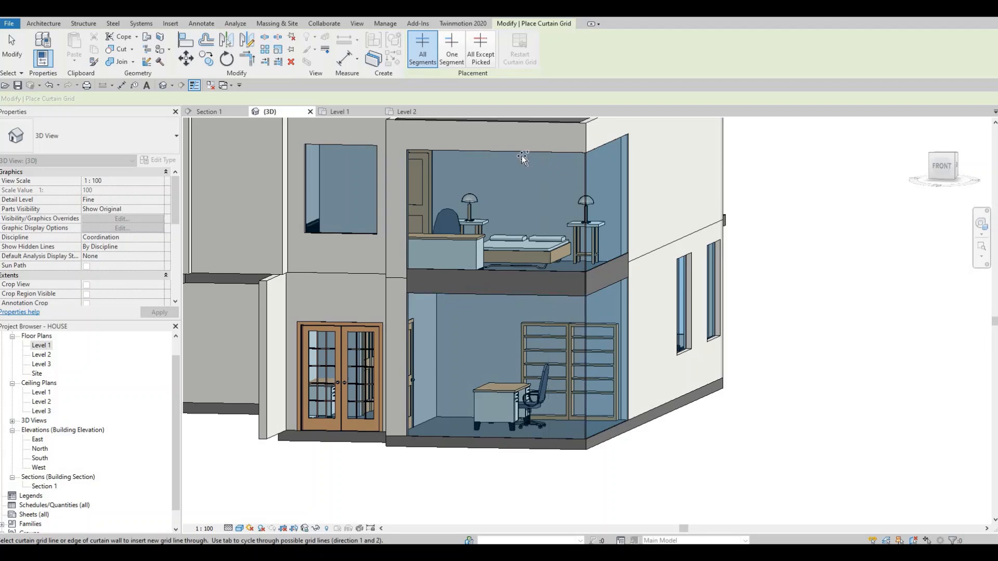
pyautogui.keyDown('shift'); pyautogui.moveTo(558, 168); pyautogui.dragTo(512, 151, button='middle'); pyautogui.keyUp('shift')
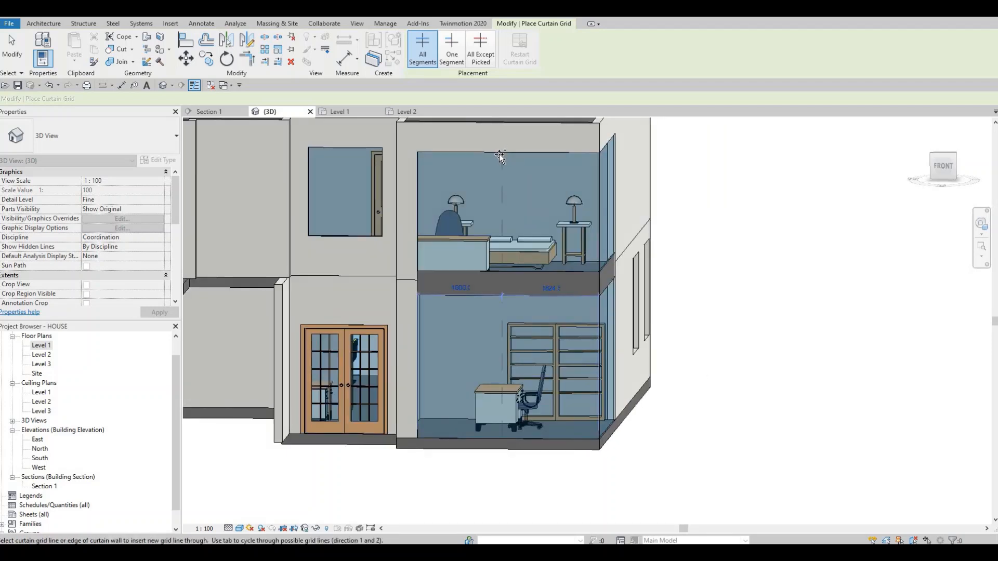
pyautogui.keyDown('shift'); pyautogui.moveTo(500, 155); pyautogui.dragTo(527, 150, button='middle'); pyautogui.keyUp('shift')
pyautogui.scroll(3, 528, 151)
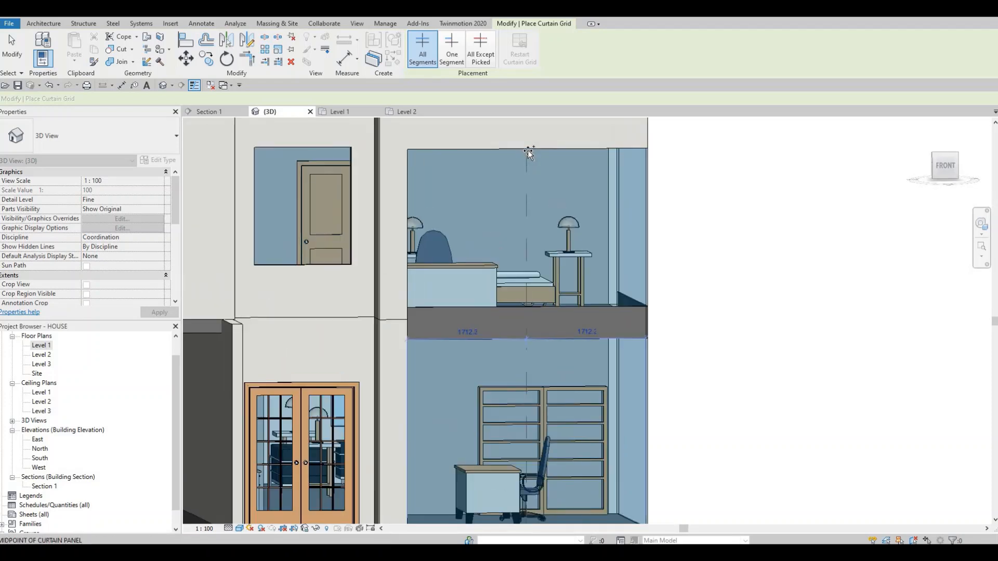
pyautogui.click(582, 146)
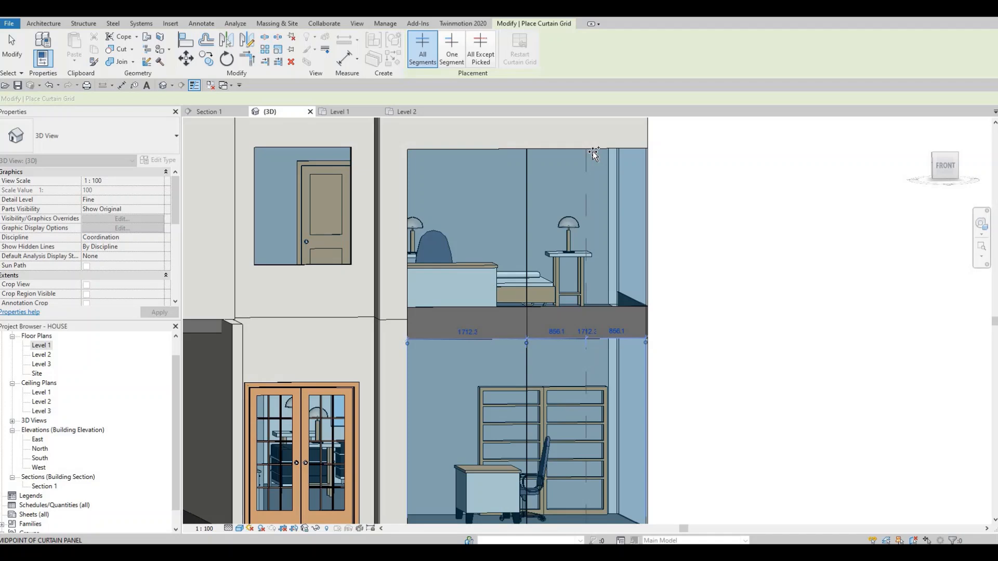
pyautogui.click(593, 151)
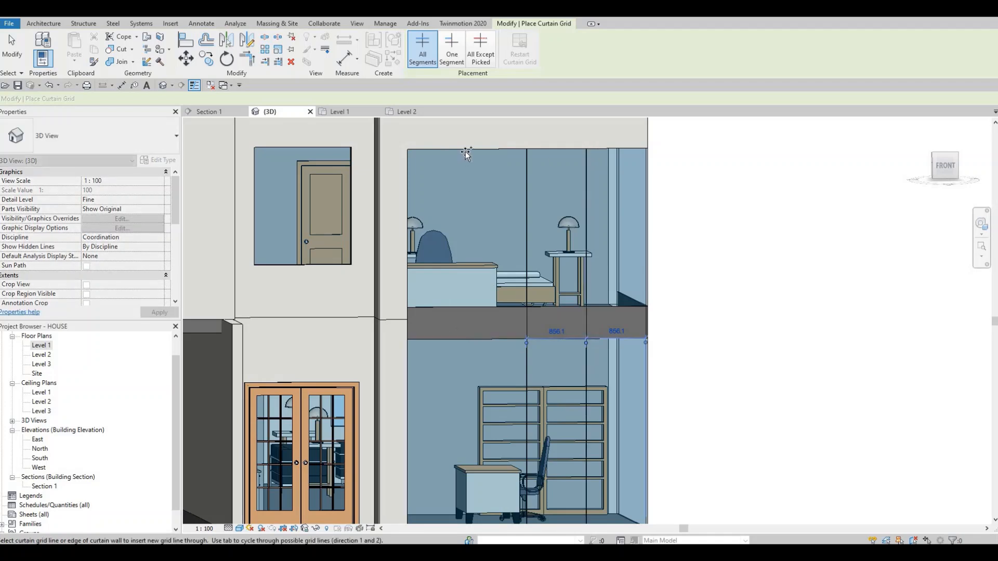
pyautogui.keyDown('shift'); pyautogui.moveTo(537, 300); pyautogui.dragTo(447, 288, button='middle'); pyautogui.keyUp('shift')
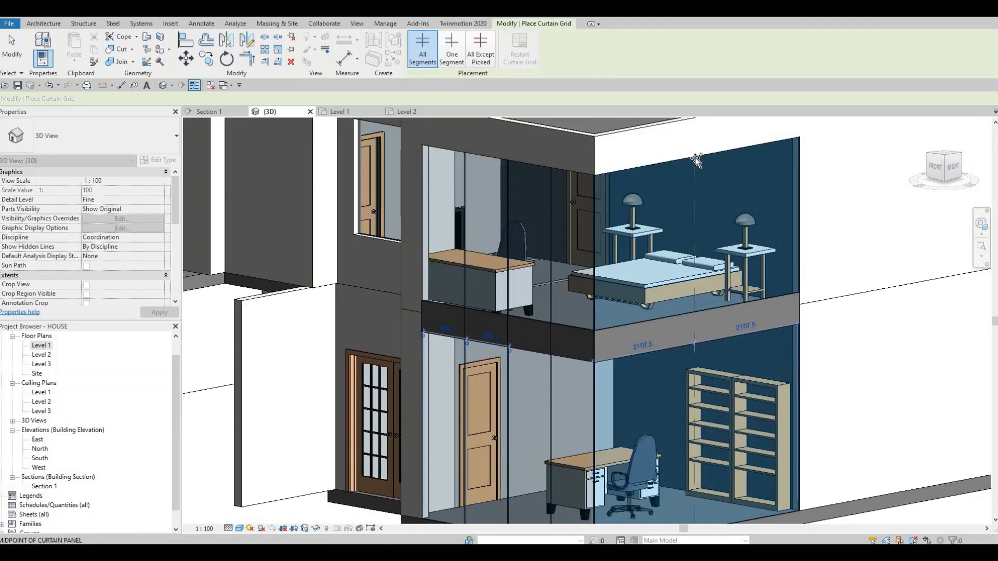
# - Divide the side corner curtain wall into four equal bays of about 1053.8 mm with three vertical grid lines
pyautogui.click(719, 161)
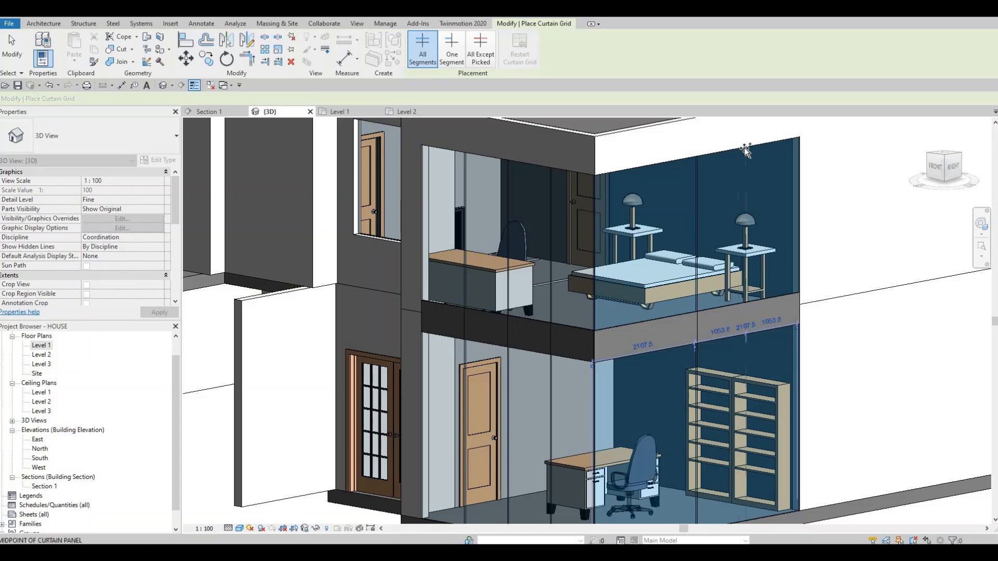
pyautogui.click(673, 162)
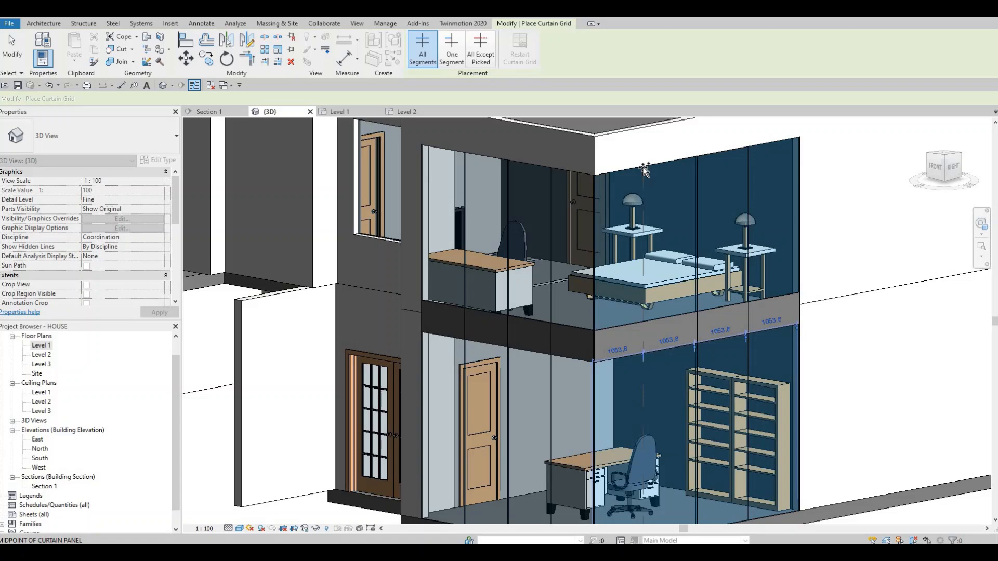
pyautogui.click(643, 249)
# - Split the small upper window above the front entrance into two 700 mm bays with a vertical grid line
pyautogui.keyDown('shift'); pyautogui.moveTo(643, 248); pyautogui.dragTo(591, 342, button='middle'); pyautogui.keyUp('shift')
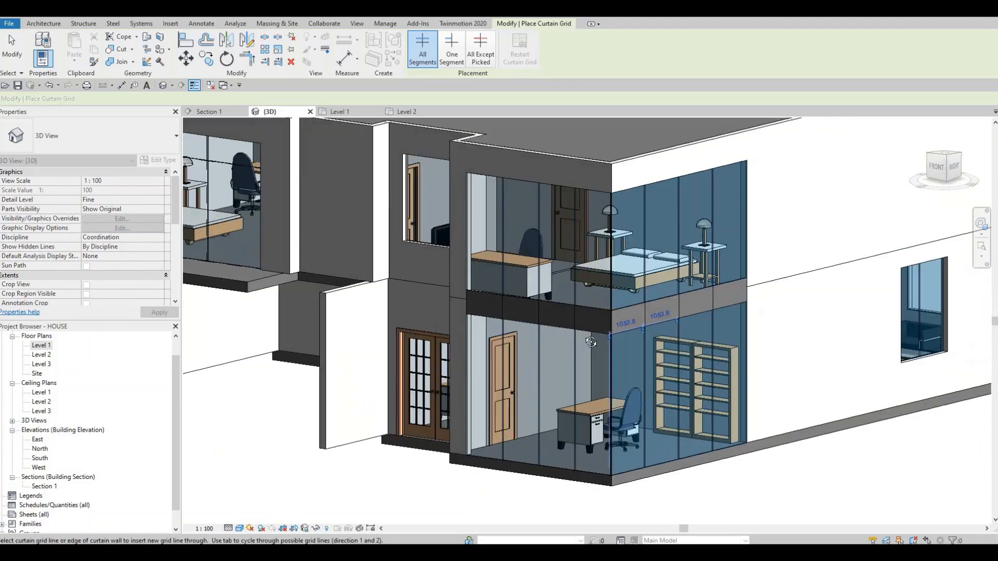
pyautogui.keyDown('shift'); pyautogui.moveTo(525, 321); pyautogui.dragTo(440, 277, button='middle'); pyautogui.keyUp('shift')
pyautogui.keyDown('shift'); pyautogui.moveTo(478, 331); pyautogui.dragTo(531, 231, button='middle'); pyautogui.keyUp('shift')
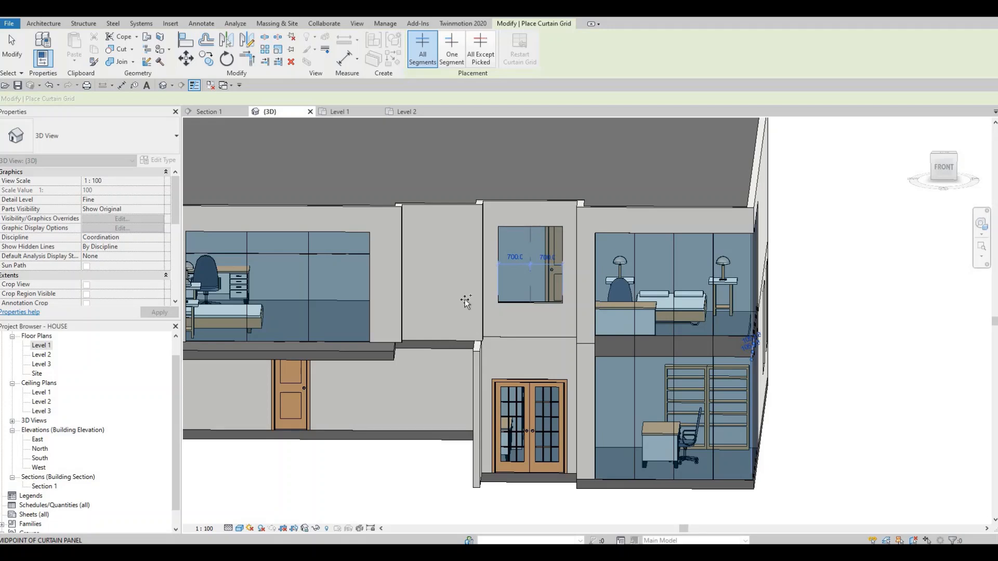
# - Place Rectangular Mullion 50mm x 65mm on all grid lines of the three front curtain walls
pyautogui.click(44, 23)
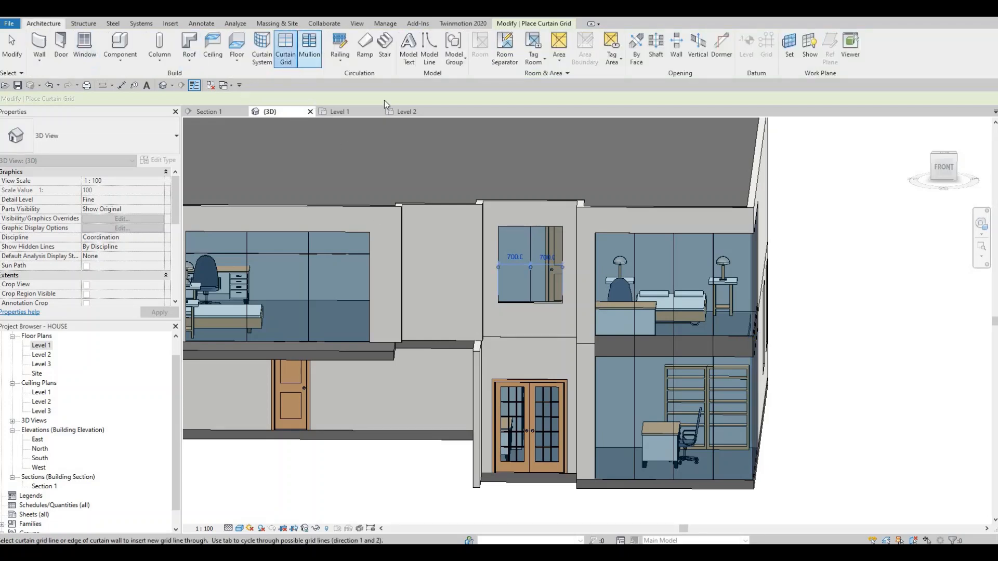
pyautogui.click(309, 48)
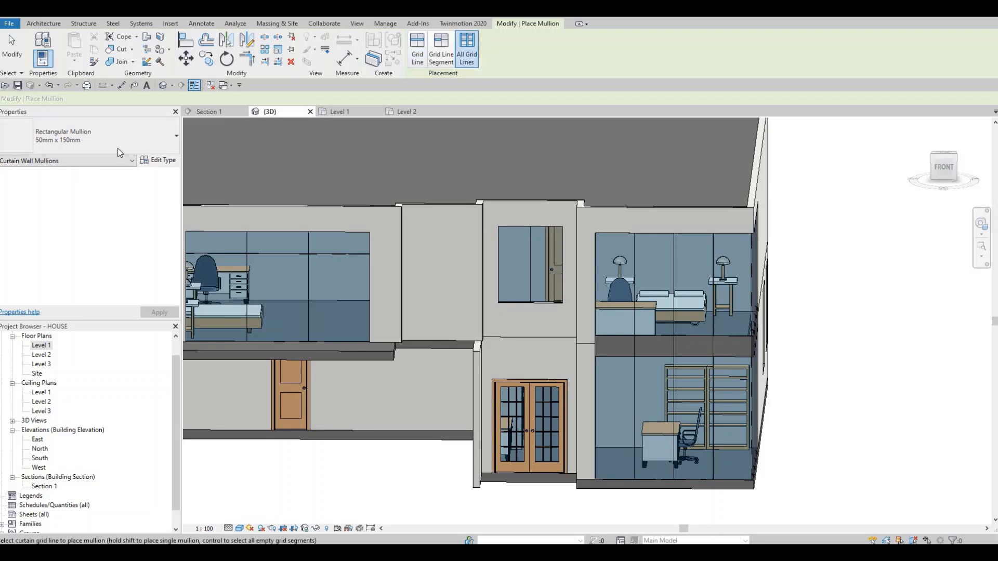
pyautogui.click(101, 139)
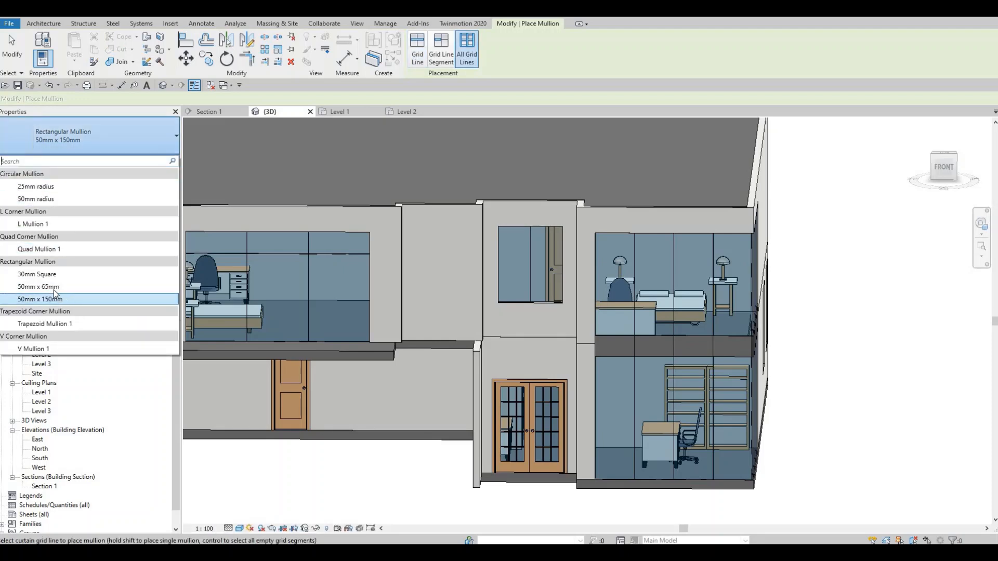
pyautogui.click(48, 287)
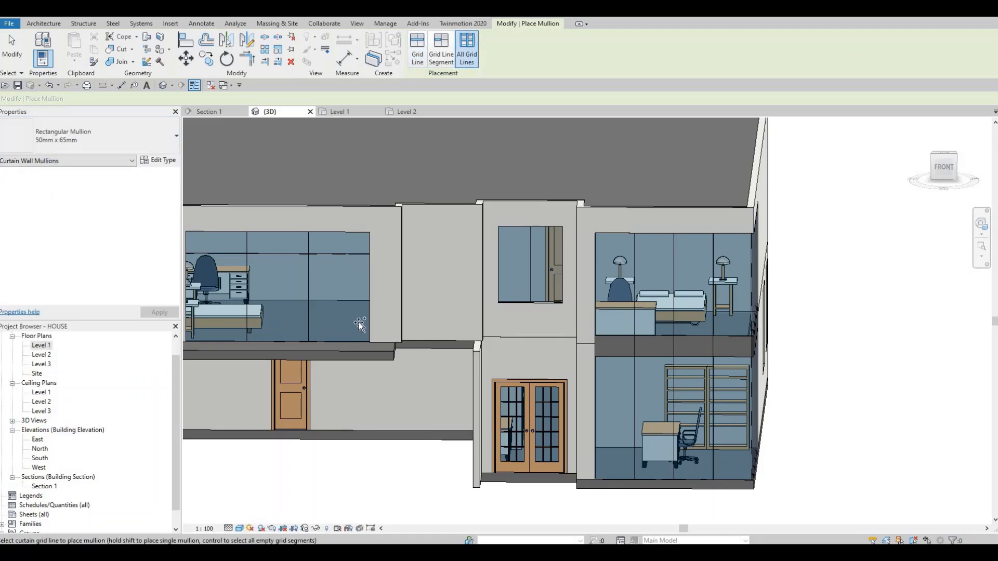
pyautogui.click(370, 295)
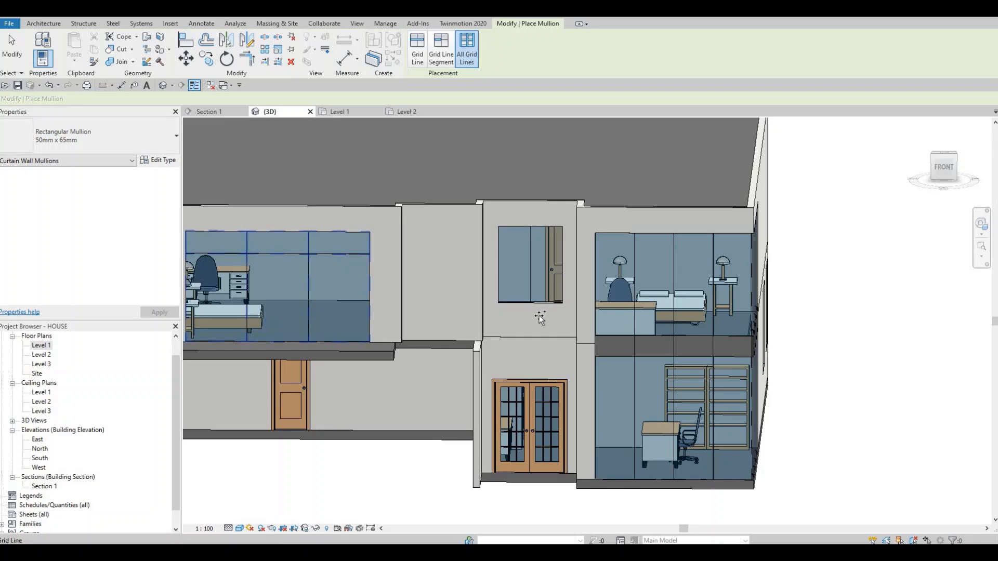
pyautogui.click(635, 313)
# - Place 50mm x 65mm rectangular mullions on the side corner curtain wall and the two ground-floor windows on that side
pyautogui.keyDown('shift'); pyautogui.moveTo(744, 361); pyautogui.dragTo(766, 296, button='middle'); pyautogui.keyUp('shift')
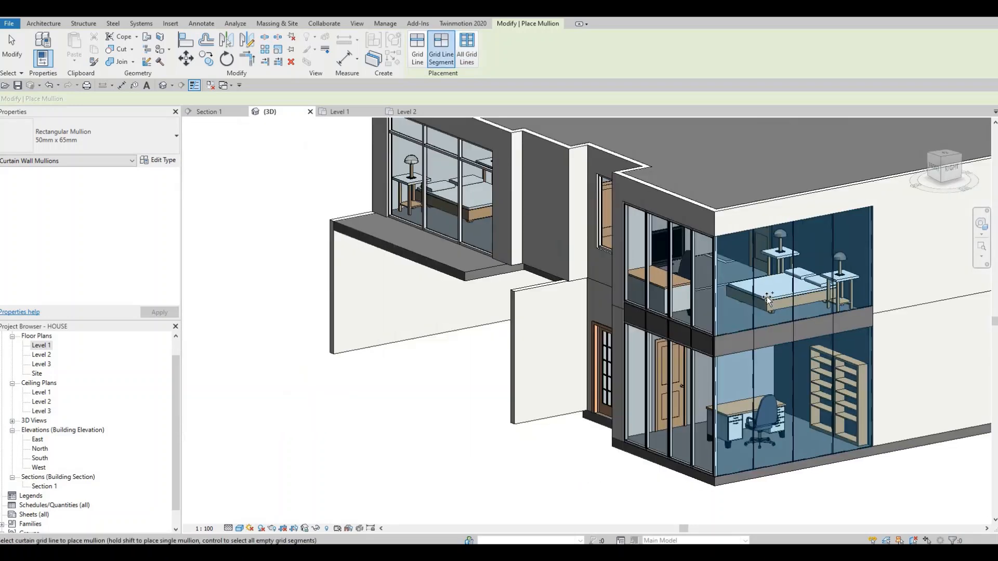
pyautogui.moveTo(650, 371); pyautogui.dragTo(690, 356, button='middle')
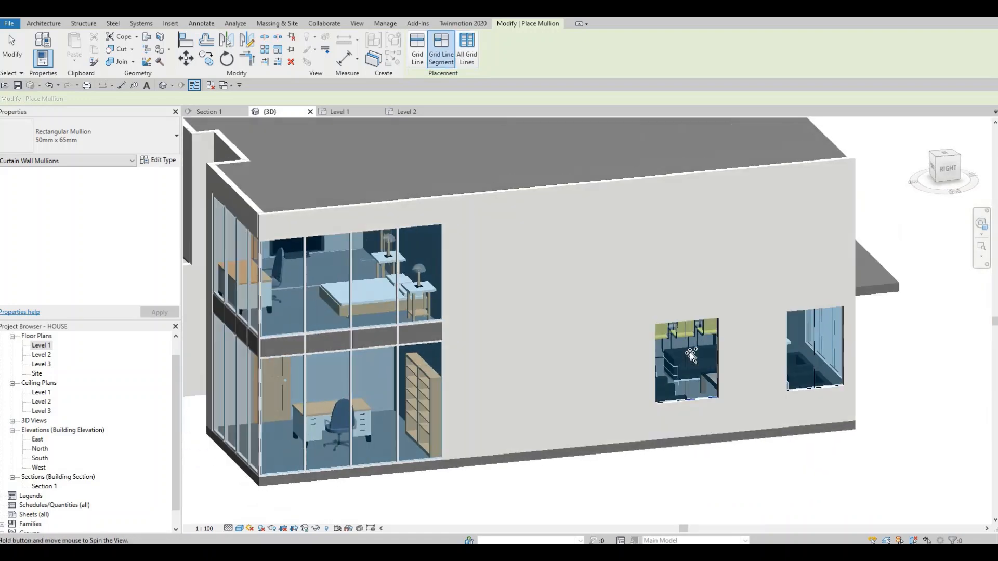
pyautogui.click(817, 357)
# - Place 50mm x 65mm rectangular mullions on the back curtain walls directly above and below the canopy slab
pyautogui.keyDown('shift'); pyautogui.moveTo(625, 372); pyautogui.dragTo(504, 359, button='middle'); pyautogui.keyUp('shift')
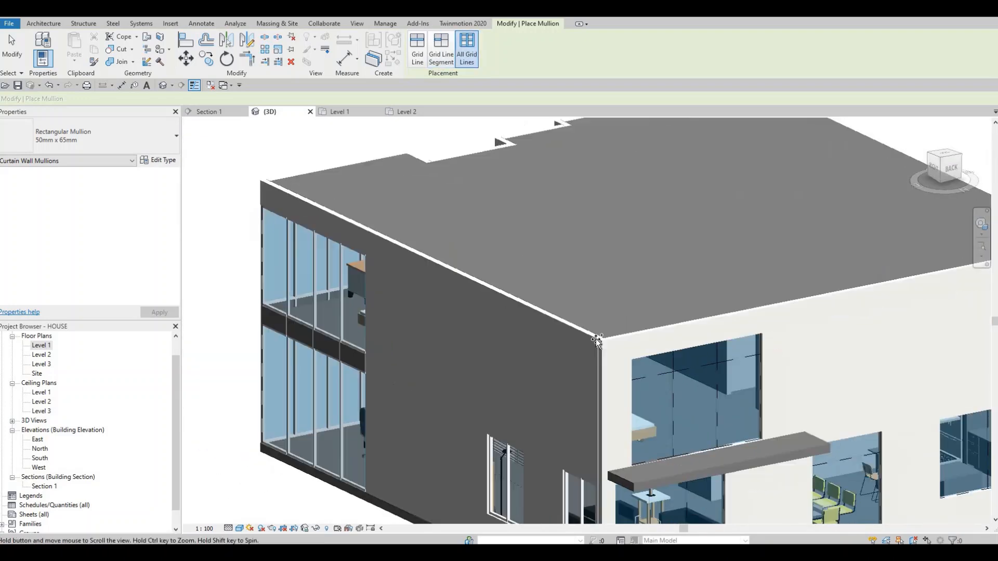
pyautogui.moveTo(668, 402); pyautogui.dragTo(598, 340, button='middle')
pyautogui.click(671, 376)
pyautogui.moveTo(481, 360); pyautogui.dragTo(350, 261, button='middle')
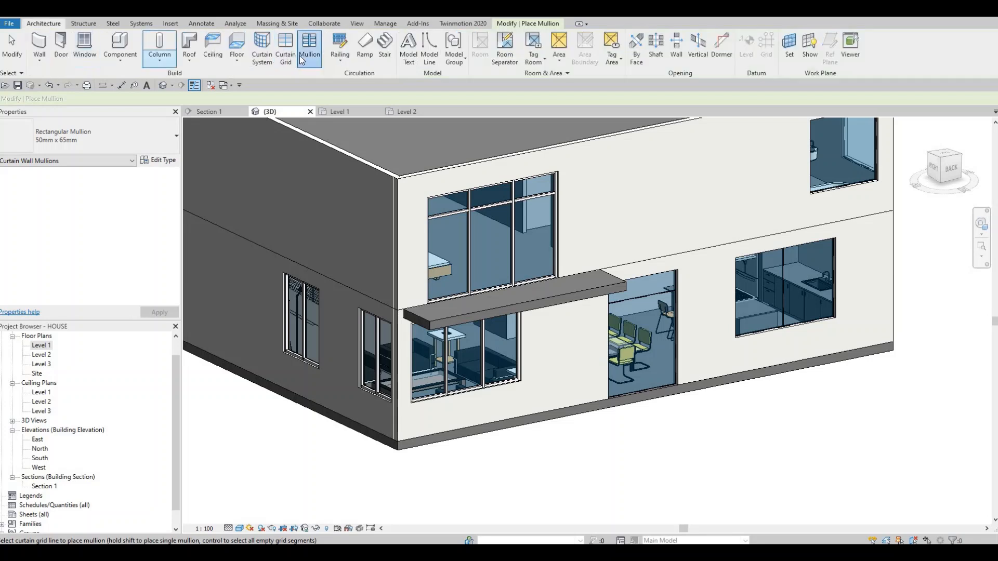
# - Split the tall glazed opening at the back dining area with a middle vertical grid line and place mullions on all its grid lines
pyautogui.click(301, 56)
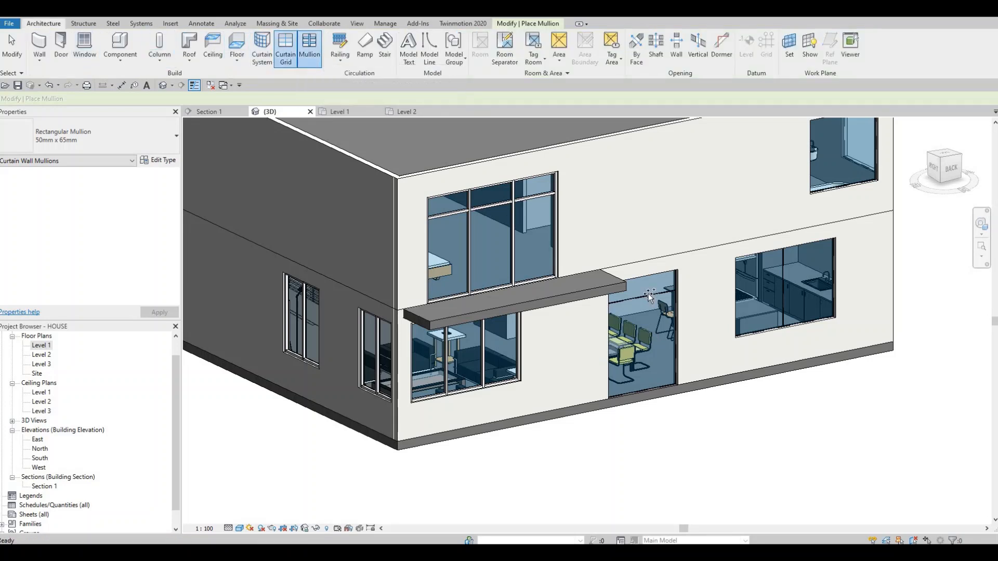
pyautogui.click(286, 50)
pyautogui.click(640, 282)
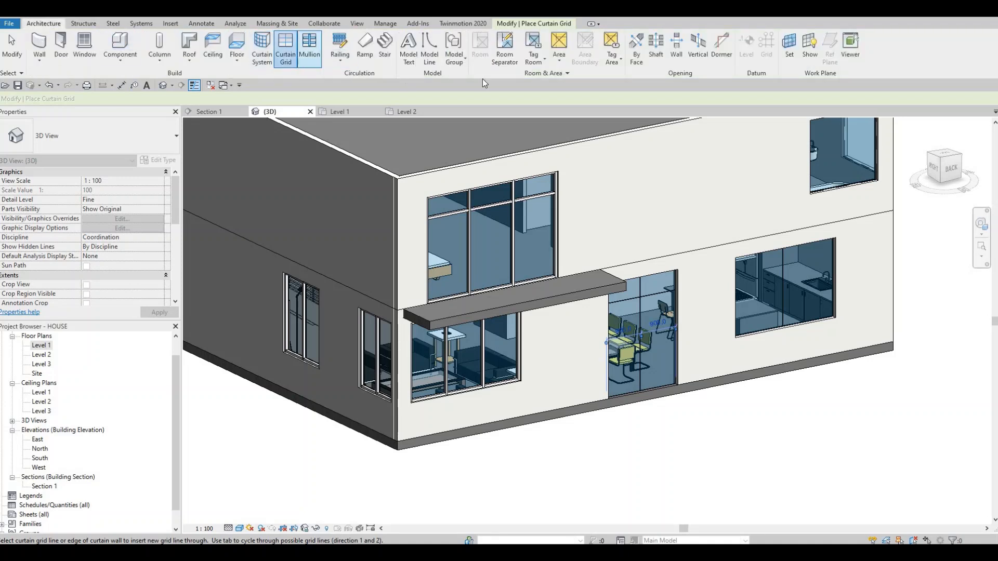
pyautogui.click(309, 51)
pyautogui.click(467, 49)
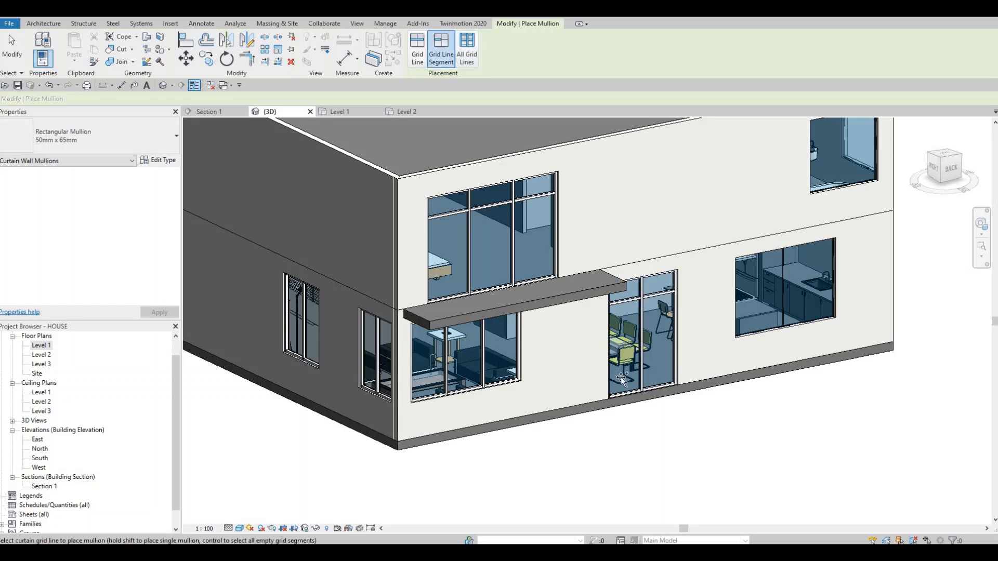
# - Place 50mm x 65mm rectangular mullions on the kitchen window, the upper back corner window and the windows of the adjoining side wall
pyautogui.keyDown('shift'); pyautogui.moveTo(657, 310); pyautogui.dragTo(485, 427, button='middle'); pyautogui.keyUp('shift')
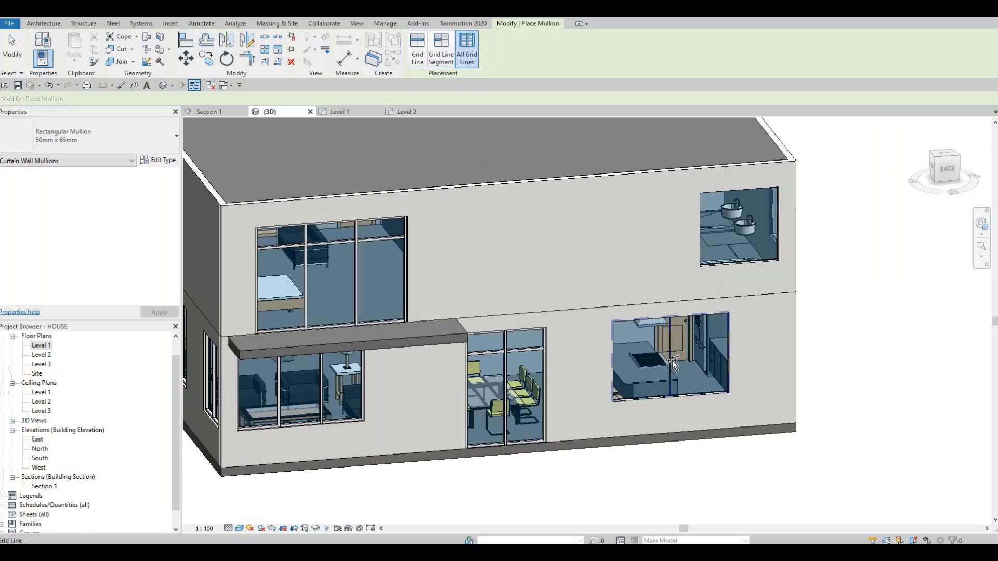
pyautogui.click(731, 344)
pyautogui.moveTo(727, 258); pyautogui.dragTo(667, 289, button='middle')
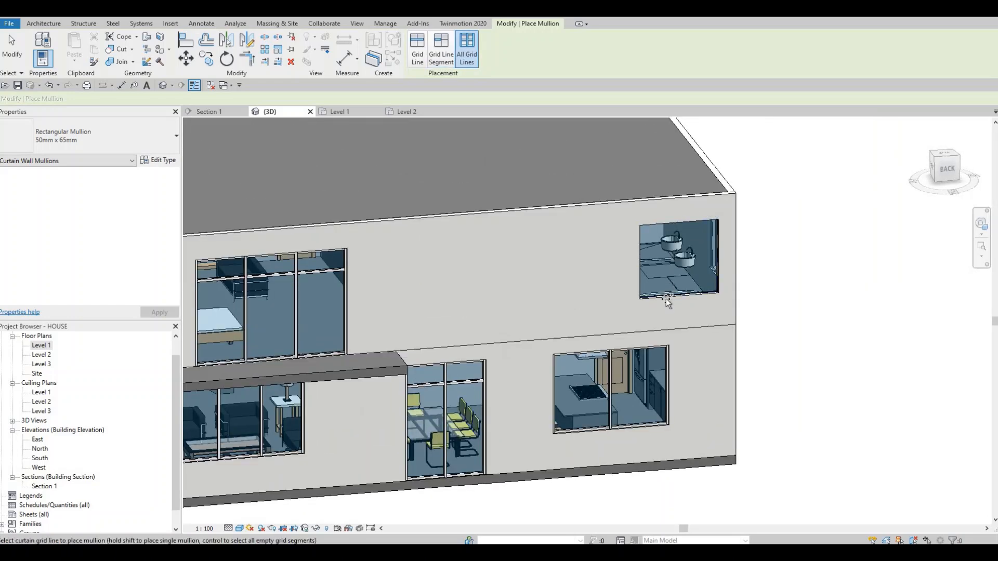
pyautogui.keyDown('shift'); pyautogui.moveTo(560, 333); pyautogui.dragTo(811, 299, button='middle'); pyautogui.keyUp('shift')
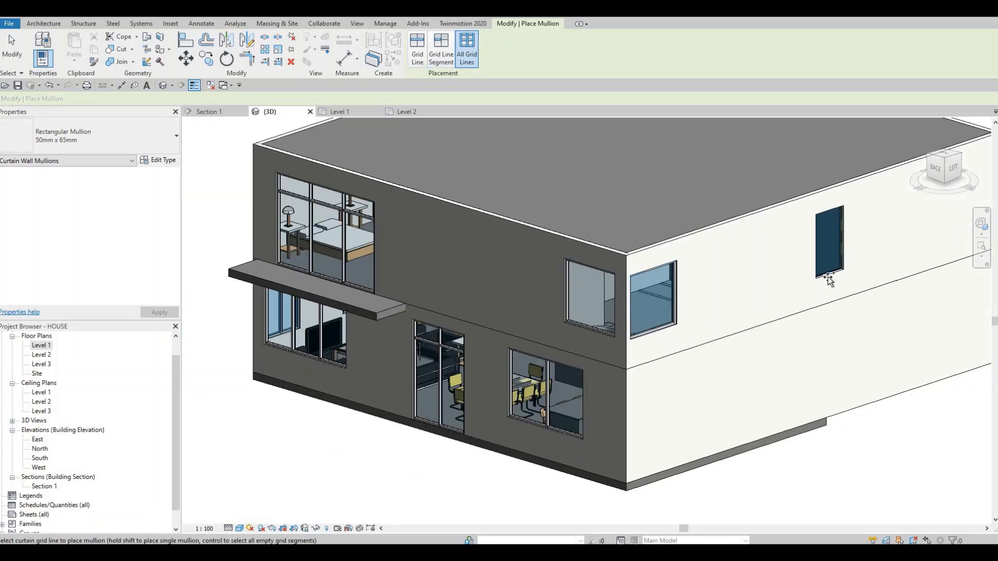
pyautogui.keyDown('shift'); pyautogui.moveTo(552, 301); pyautogui.dragTo(557, 327, button='middle'); pyautogui.keyUp('shift')
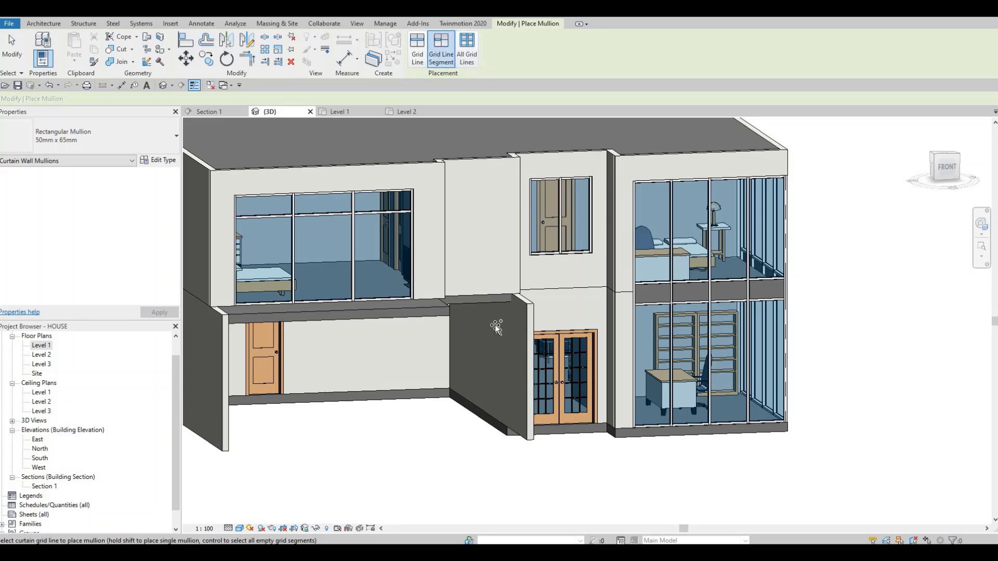
pyautogui.keyDown('shift'); pyautogui.moveTo(495, 324); pyautogui.dragTo(521, 309, button='middle'); pyautogui.keyUp('shift')
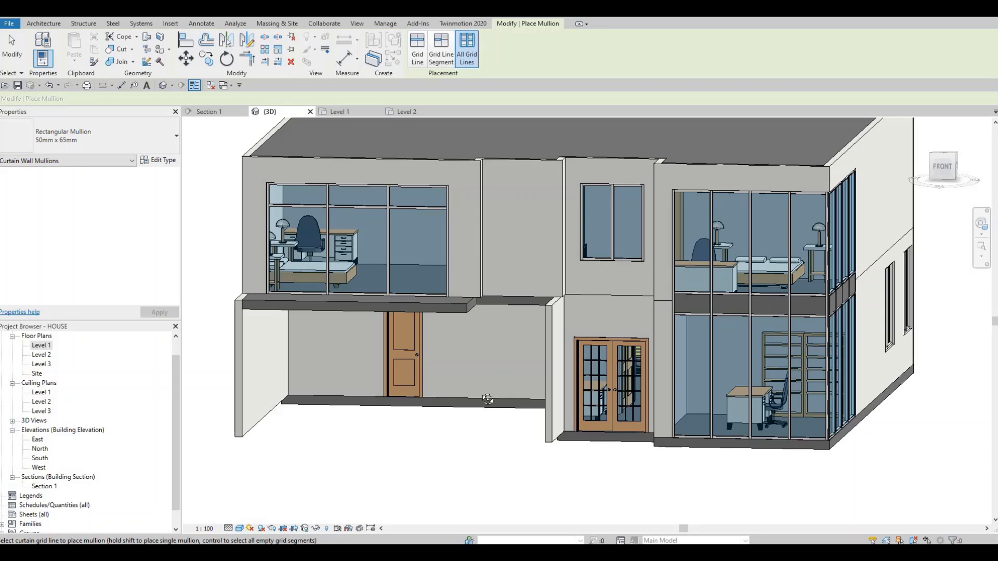
# - Try to load the door family M_Door-Curtain-Wall-Single-Glass from the Canada library's Doors folder, and leave the mullion command
pyautogui.keyDown('shift'); pyautogui.moveTo(488, 399); pyautogui.dragTo(216, 118, button='middle'); pyautogui.keyUp('shift')
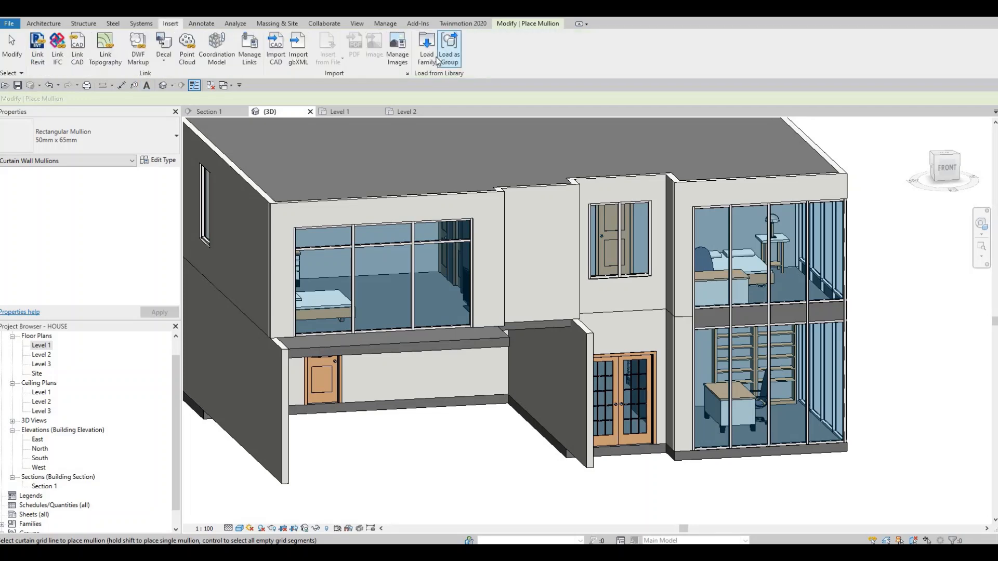
pyautogui.click(428, 54)
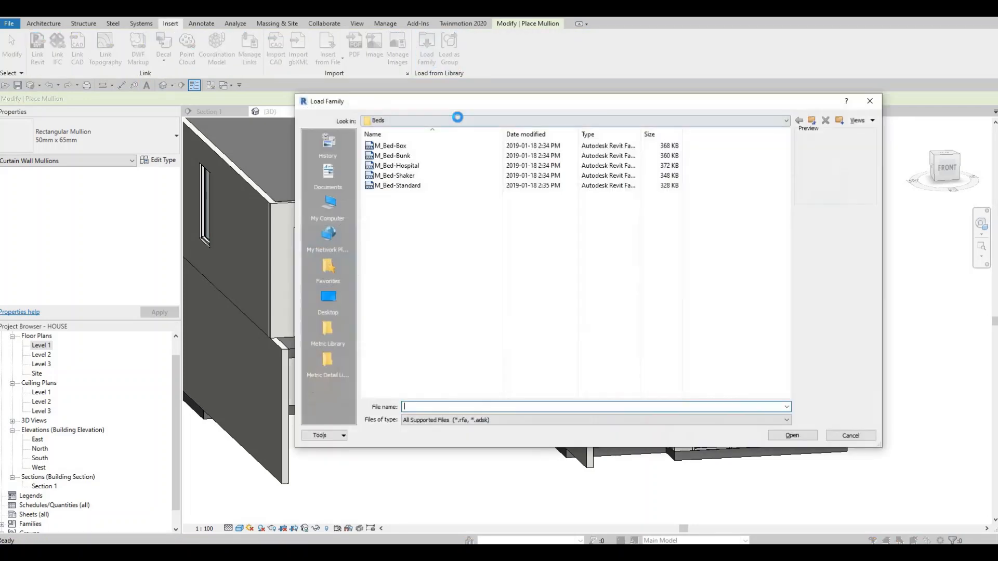
pyautogui.click(456, 120)
pyautogui.scroll(2, 448, 179)
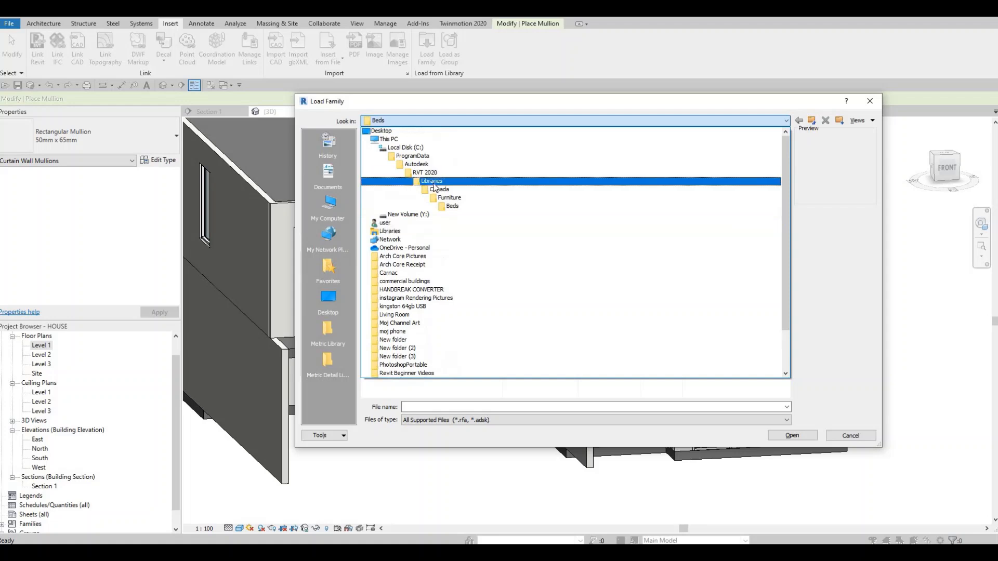
pyautogui.click(439, 189)
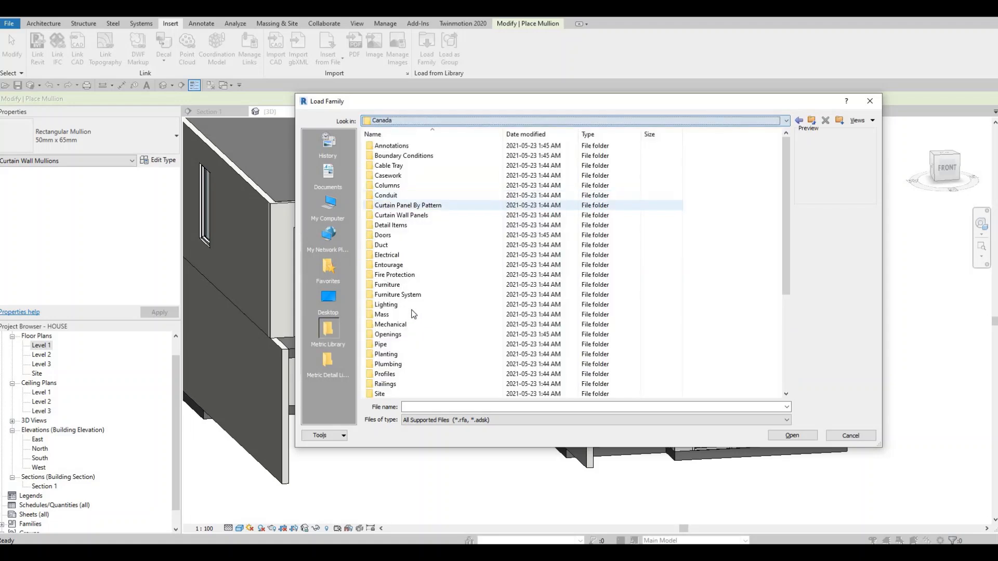
pyautogui.doubleClick(388, 235)
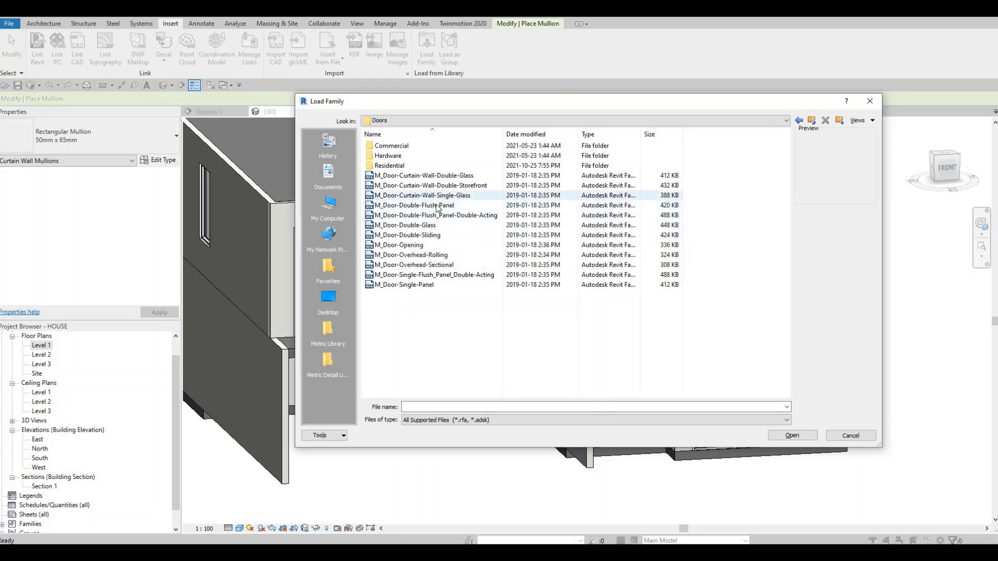
pyautogui.click(416, 195)
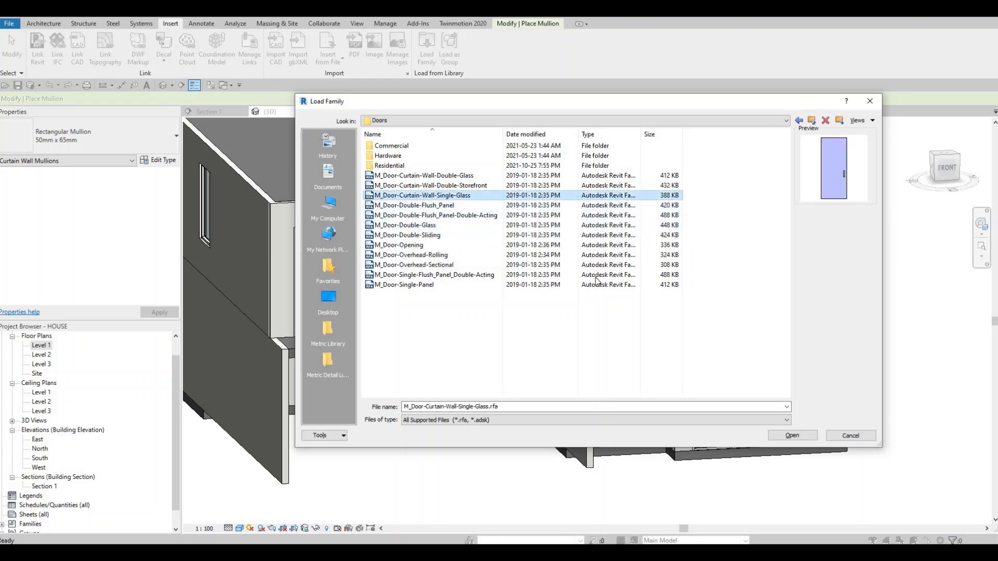
pyautogui.click(791, 435)
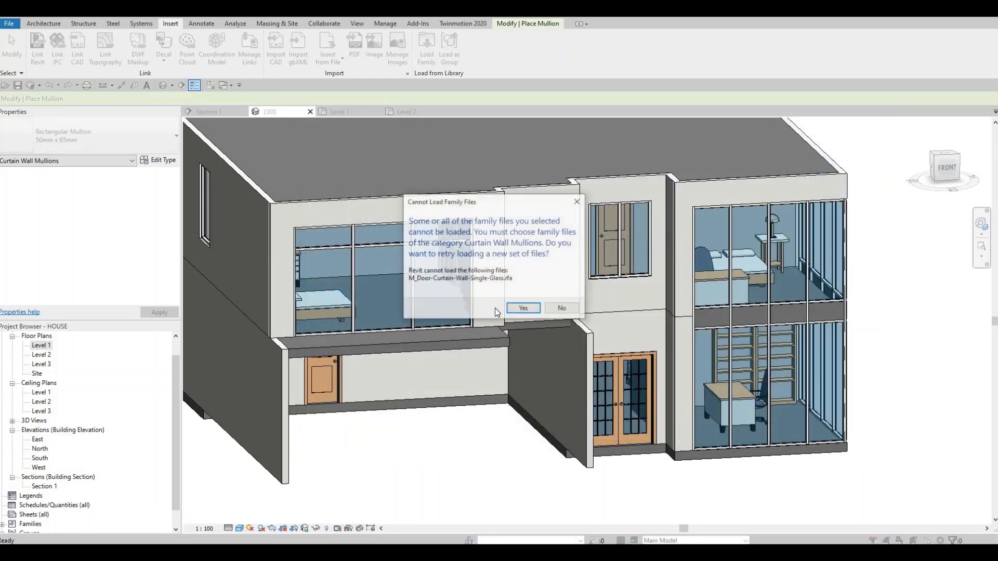
pyautogui.click(523, 308)
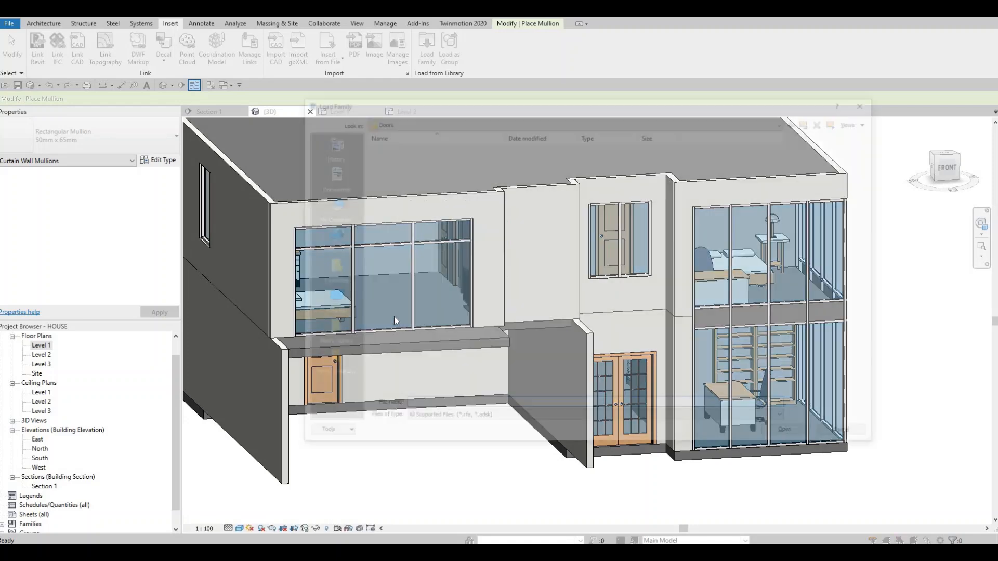
pyautogui.press('Escape')
pyautogui.press('Tab')
pyautogui.press('Tab')
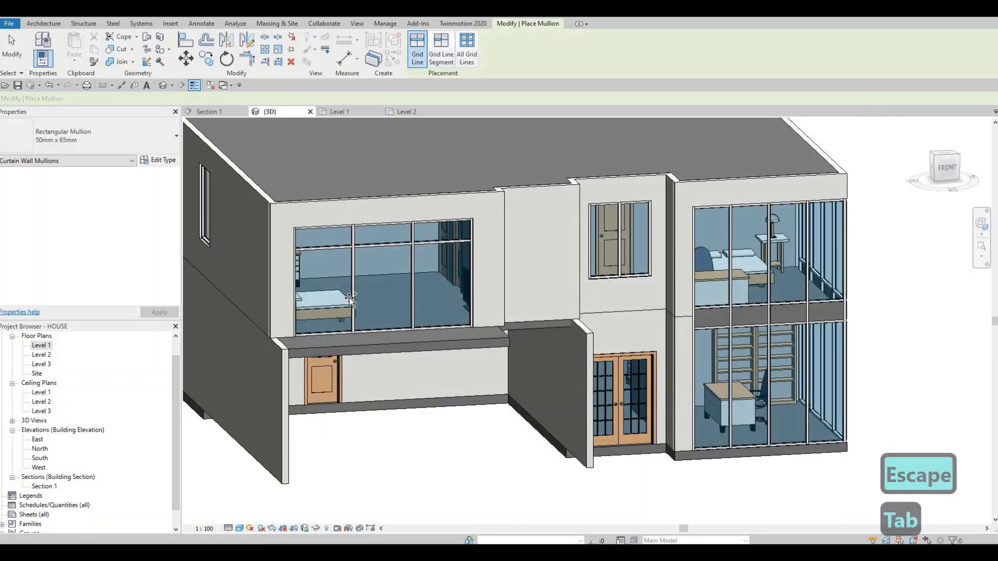
pyautogui.press('Escape')
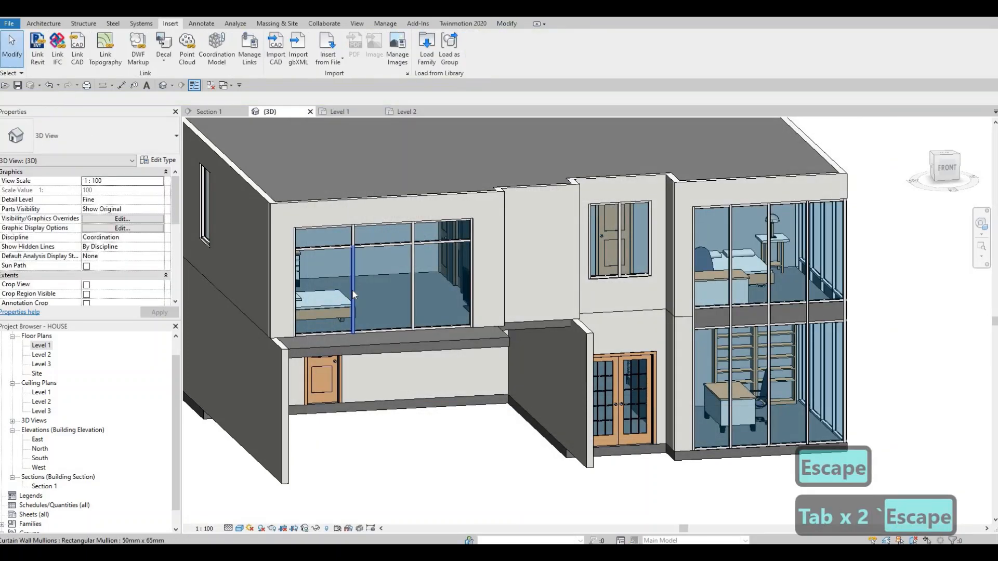
pyautogui.press('Tab')
pyautogui.press('Tab')
pyautogui.press('Tab')
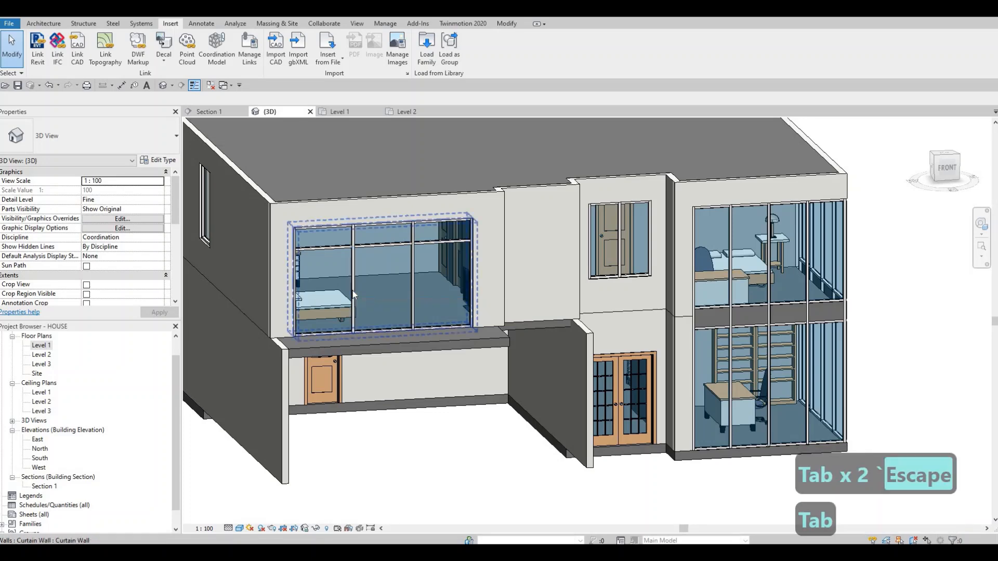
pyautogui.click(353, 294)
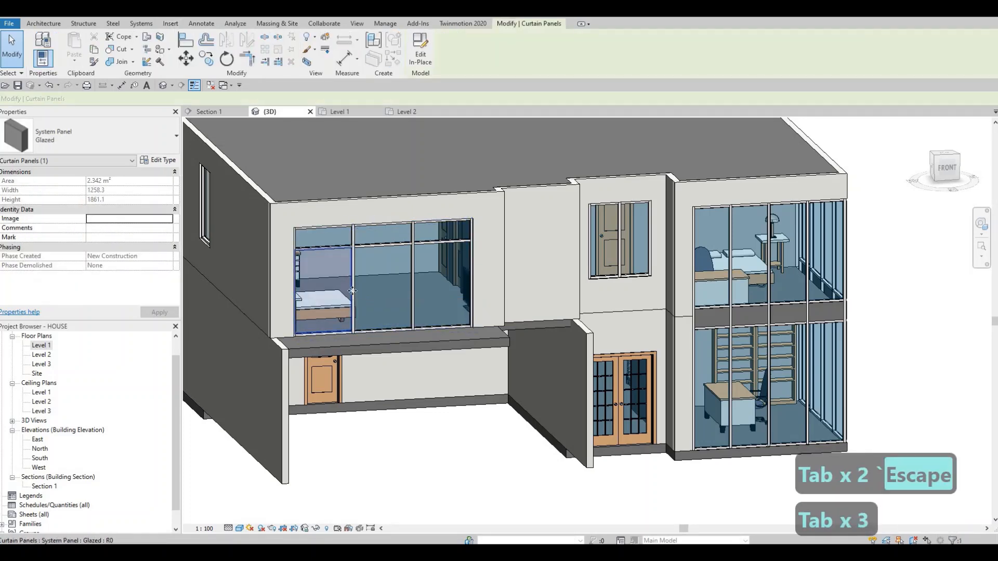
pyautogui.press('Escape')
pyautogui.press('Tab')
pyautogui.press('Tab')
pyautogui.click(416, 288)
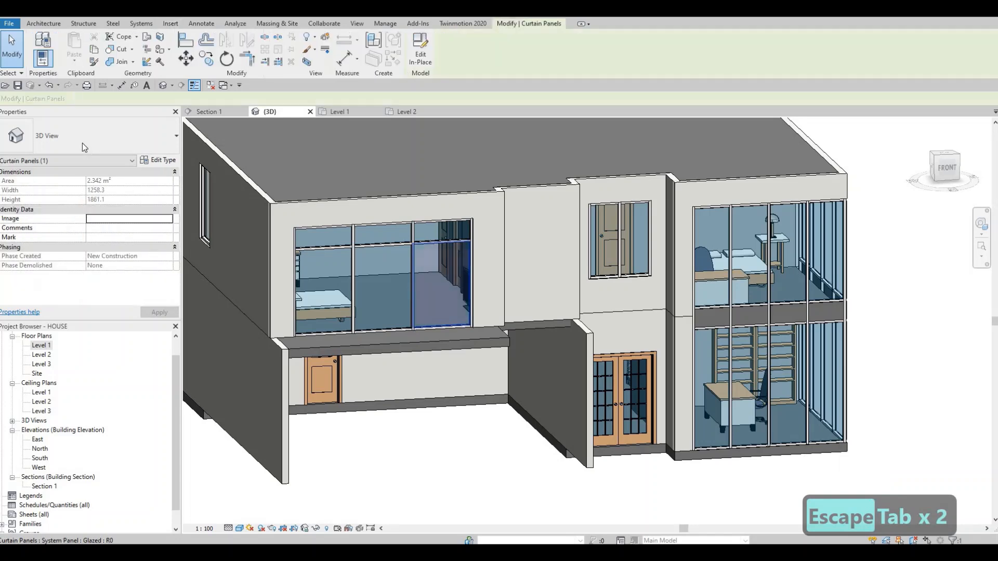
pyautogui.click(82, 142)
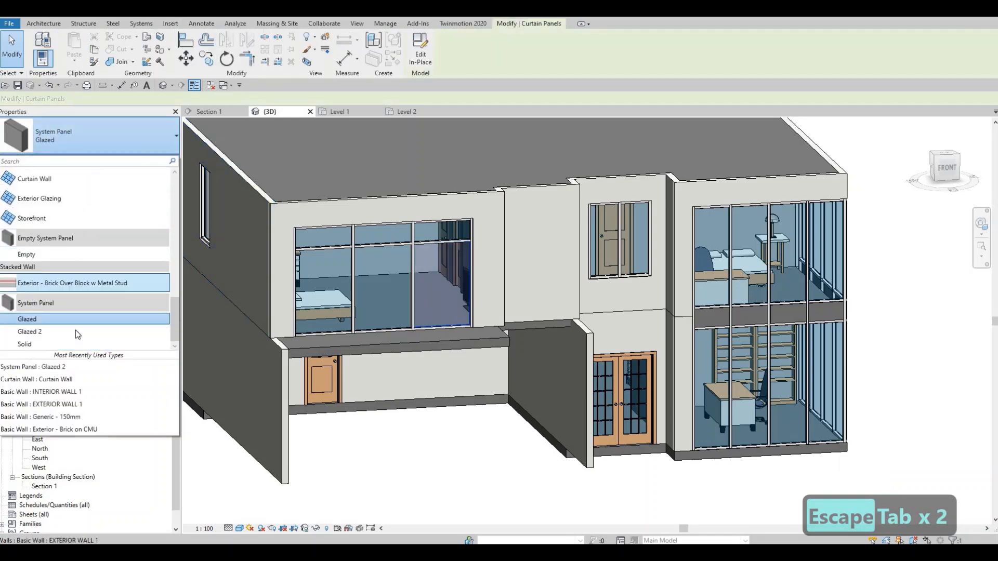
pyautogui.scroll(4, 61, 304)
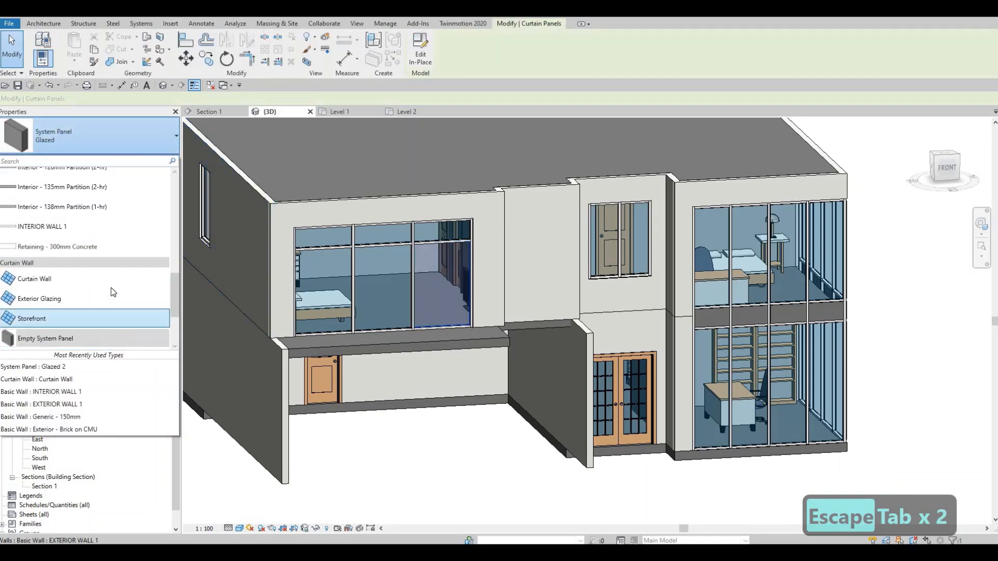
pyautogui.press('Escape')
pyautogui.press('Escape')
pyautogui.press('Escape')
pyautogui.press('Escape')
# - Load the door family M_Door-Curtain-Wall-Single-Glass from the Doors library folder into the project
pyautogui.click(421, 56)
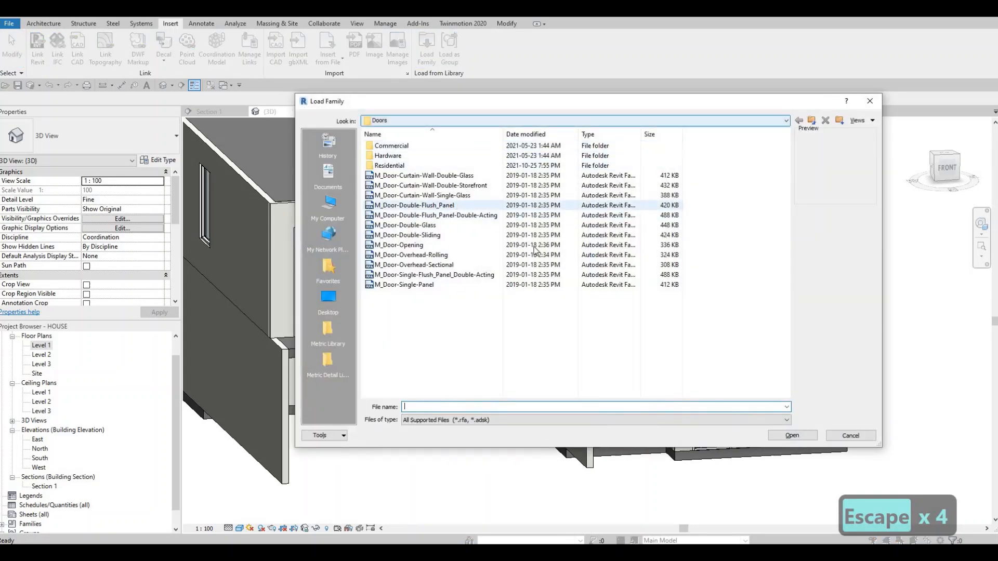
pyautogui.click(520, 196)
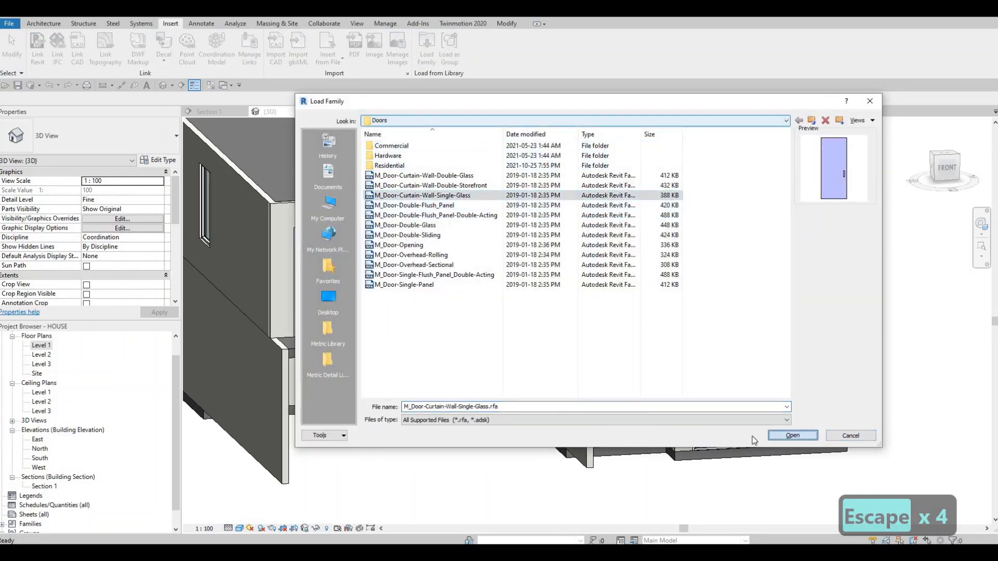
pyautogui.click(790, 436)
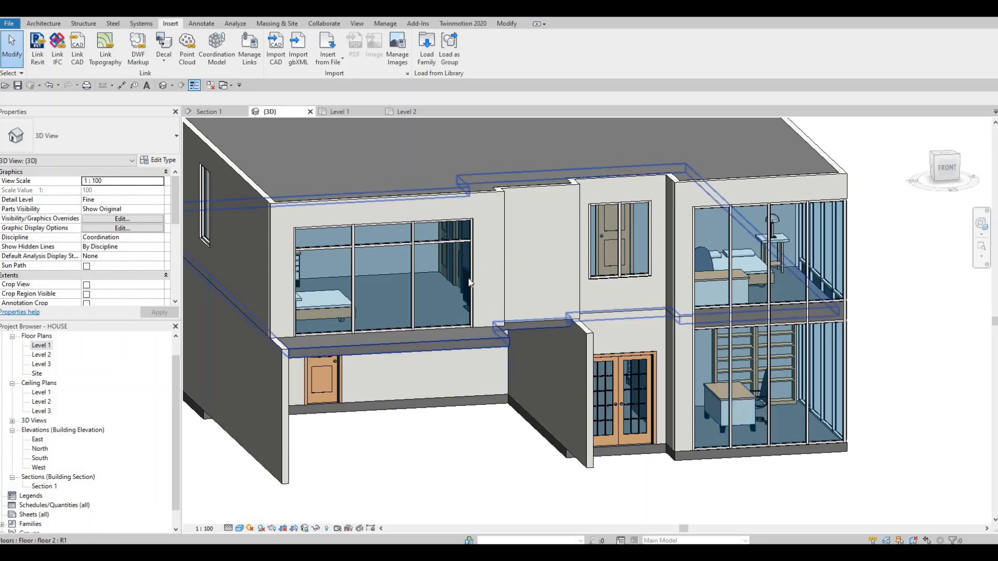
pyautogui.press('Escape')
# - Replace the large right-hand glazed panel of the upper front bedroom's curtain wall with the M_Door-Curtain-Wall-Single-Glass door
pyautogui.press('Tab')
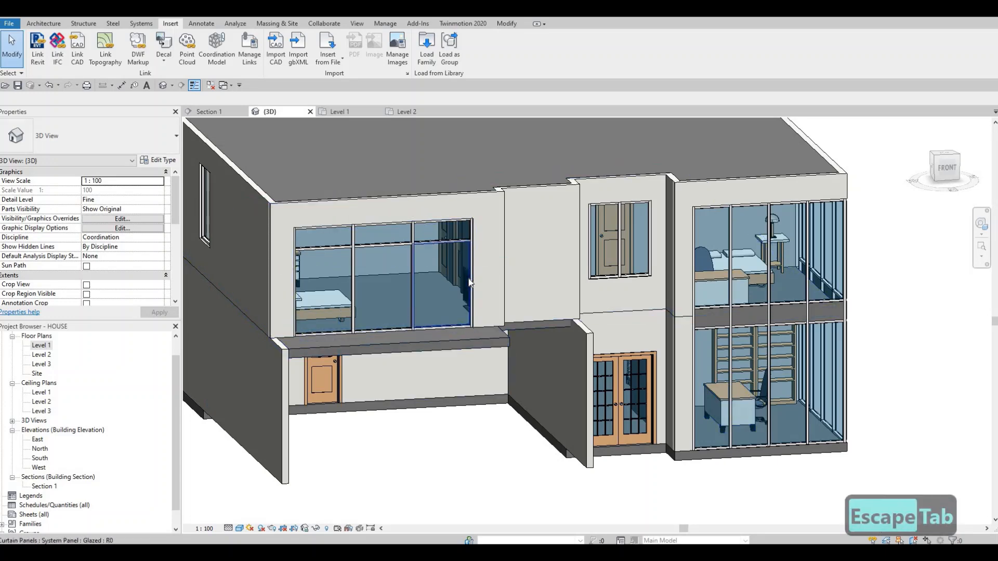
pyautogui.click(436, 271)
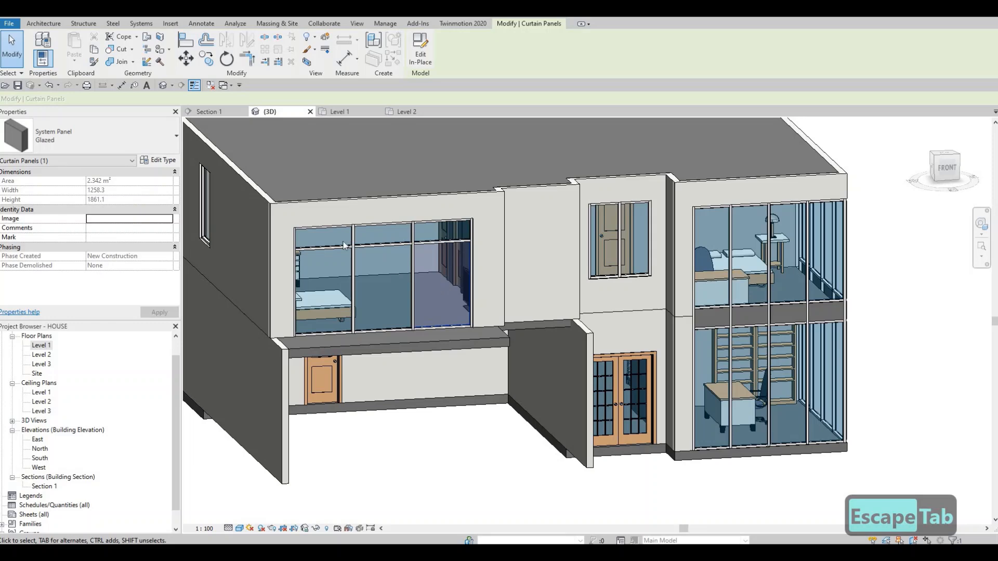
pyautogui.click(153, 149)
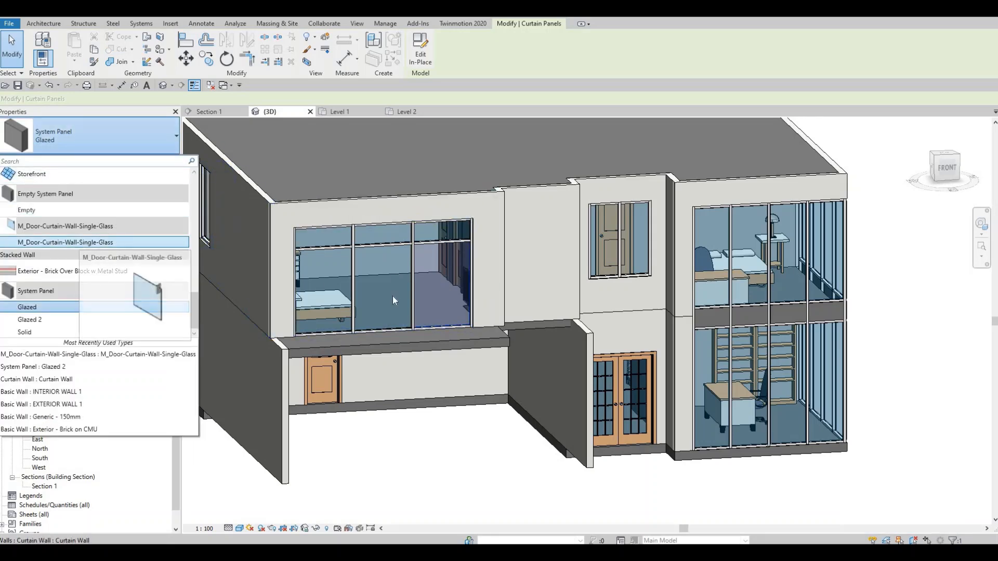
pyautogui.click(80, 242)
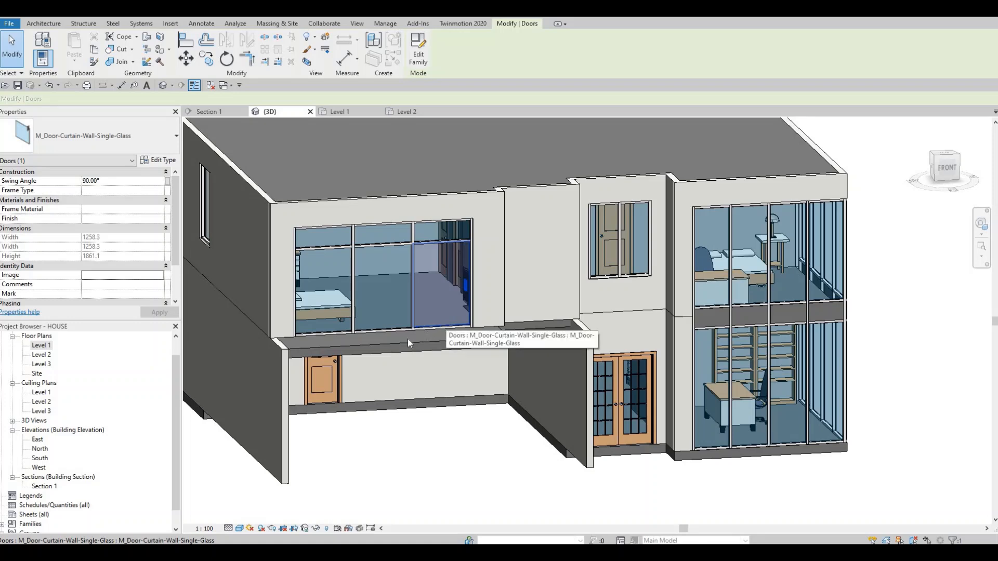
# - Change the large right-hand panel of the upper back curtain wall above the canopy to M_Door-Curtain-Wall-Single-Glass
pyautogui.keyDown('shift'); pyautogui.moveTo(623, 358); pyautogui.dragTo(572, 342, button='middle'); pyautogui.keyUp('shift')
pyautogui.scroll(3, 572, 342)
pyautogui.moveTo(652, 353); pyautogui.dragTo(575, 317, button='middle')
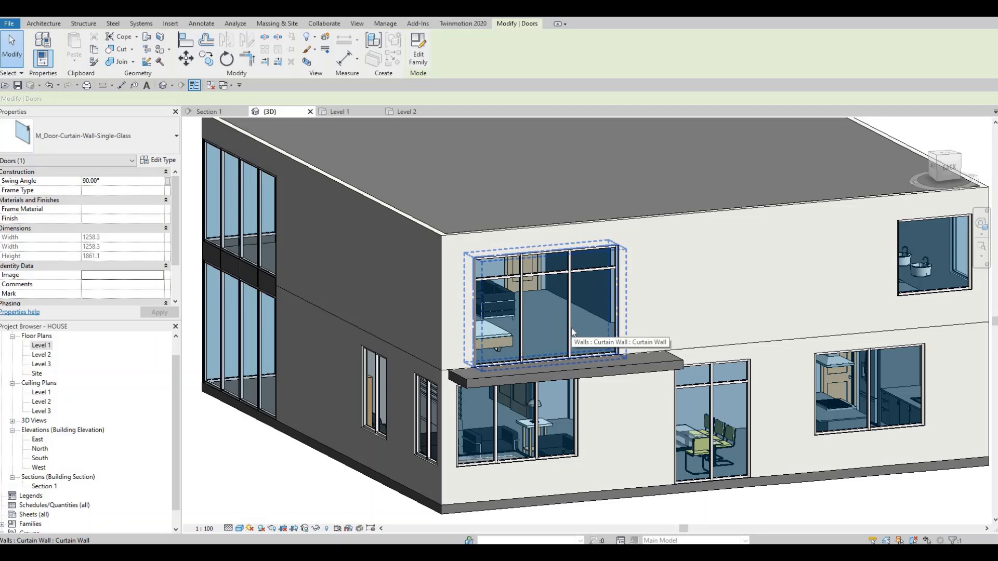
pyautogui.press('Tab')
pyautogui.press('Tab')
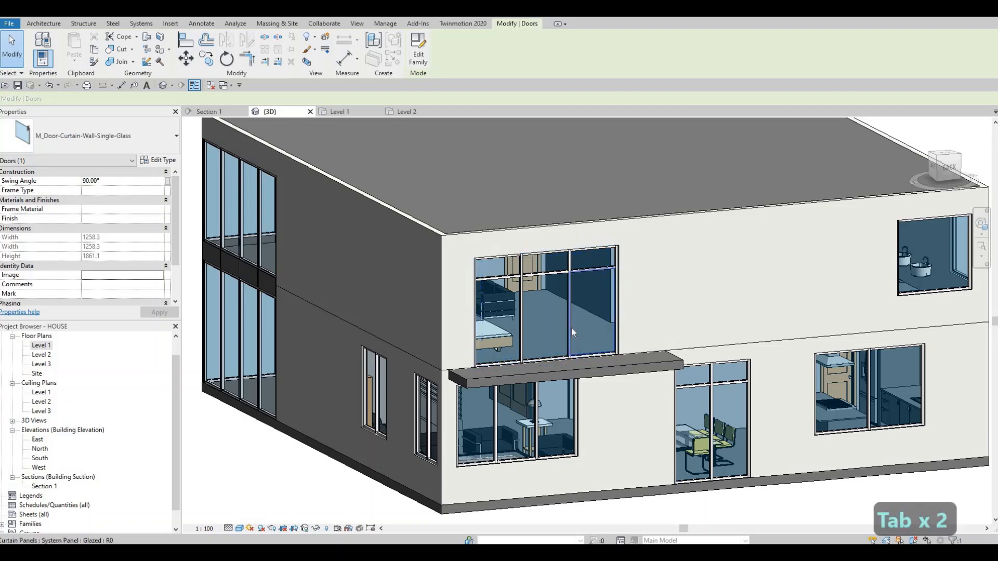
pyautogui.click(571, 326)
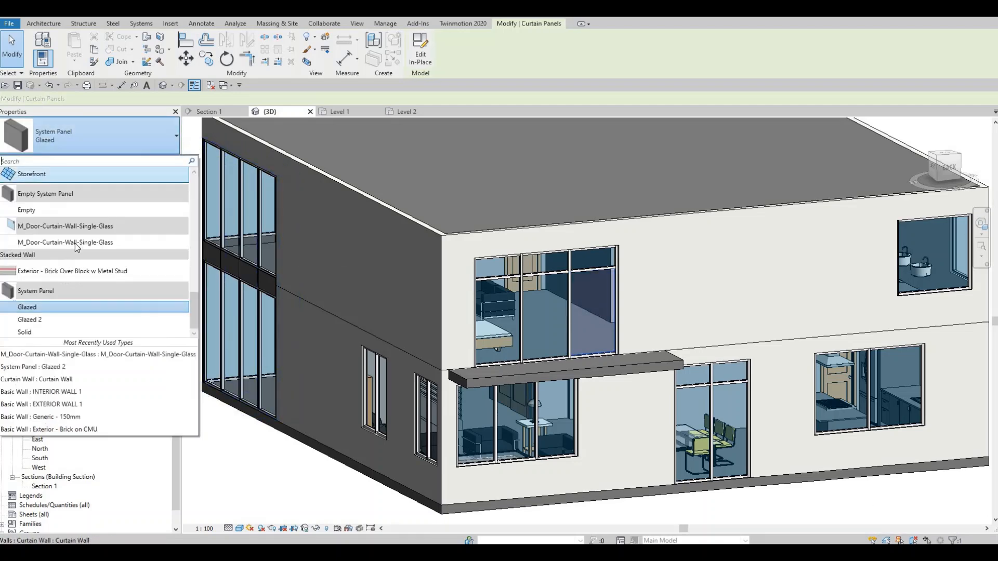
pyautogui.click(92, 251)
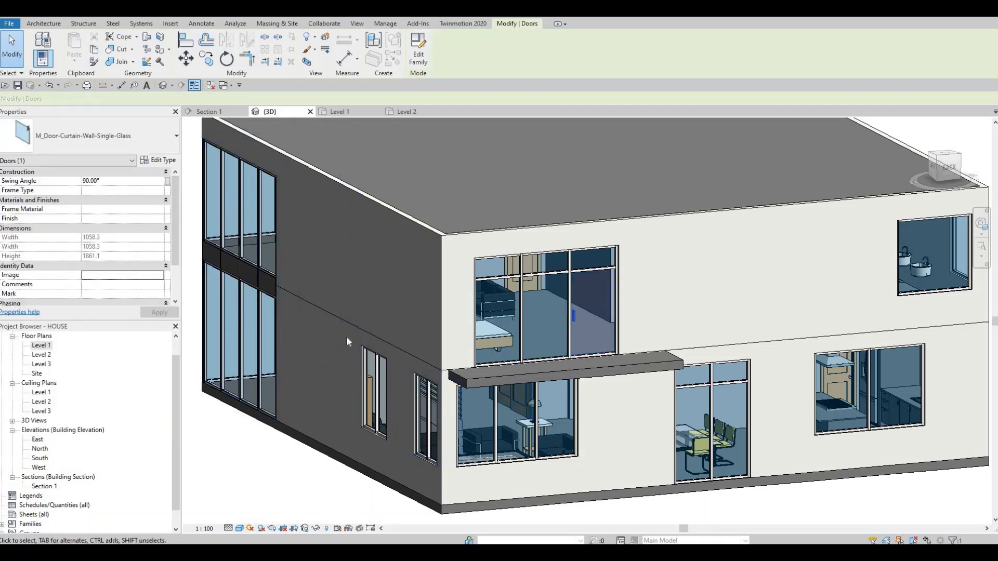
# - Change the lower right-hand panel of the tall glazed opening at the back dining area to M_Door-Curtain-Wall-Single-Glass
pyautogui.moveTo(718, 425); pyautogui.dragTo(420, 334, button='middle')
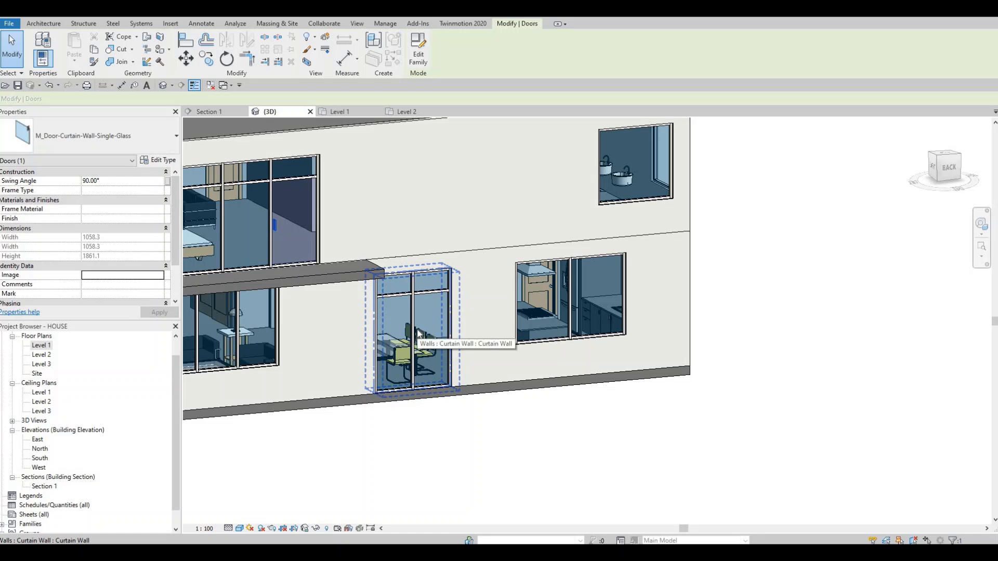
pyautogui.press('Tab')
pyautogui.press('Tab')
pyautogui.press('Tab')
pyautogui.press('Tab')
pyautogui.press('Tab')
pyautogui.press('Tab')
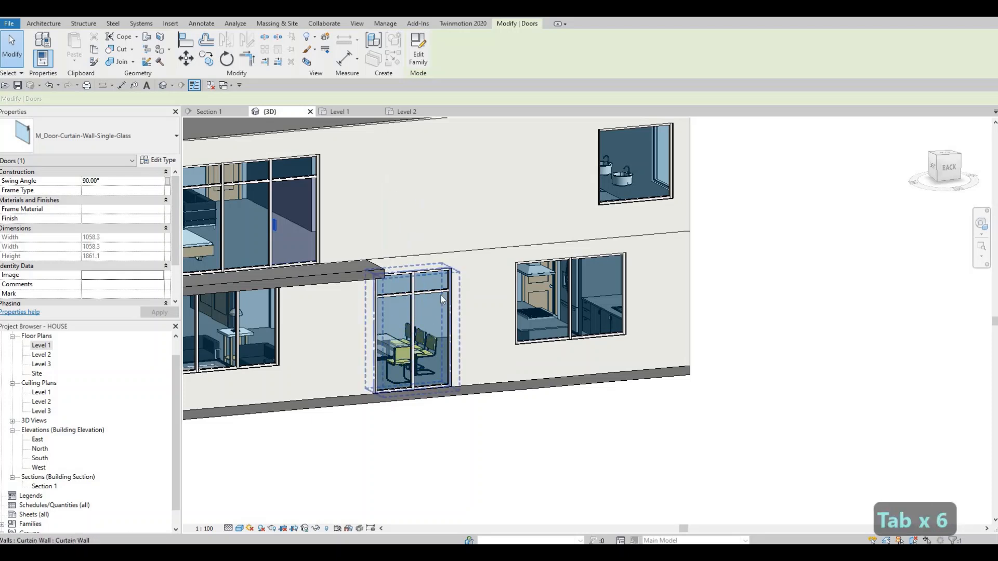
pyautogui.press('Tab')
pyautogui.press('Tab')
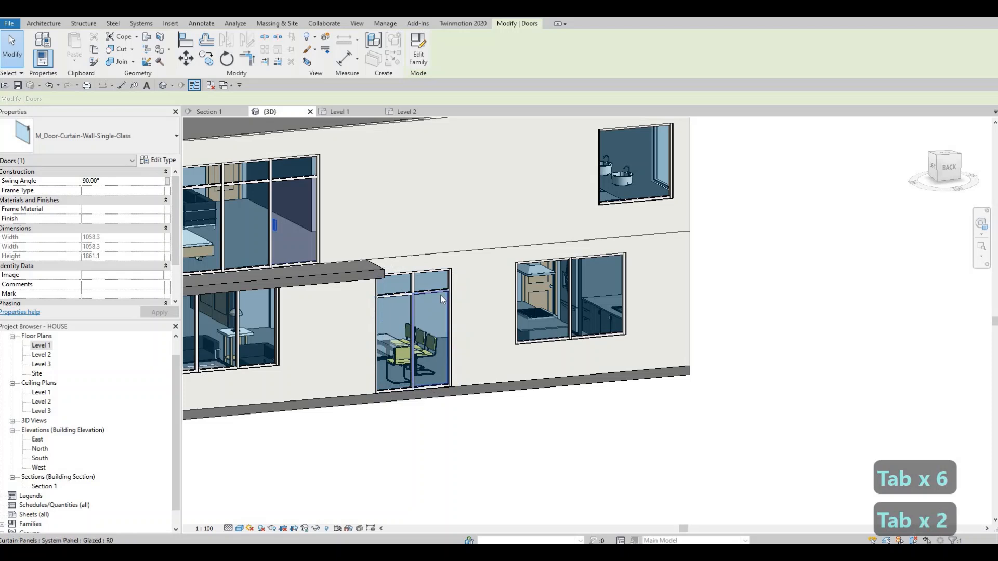
pyautogui.click(441, 299)
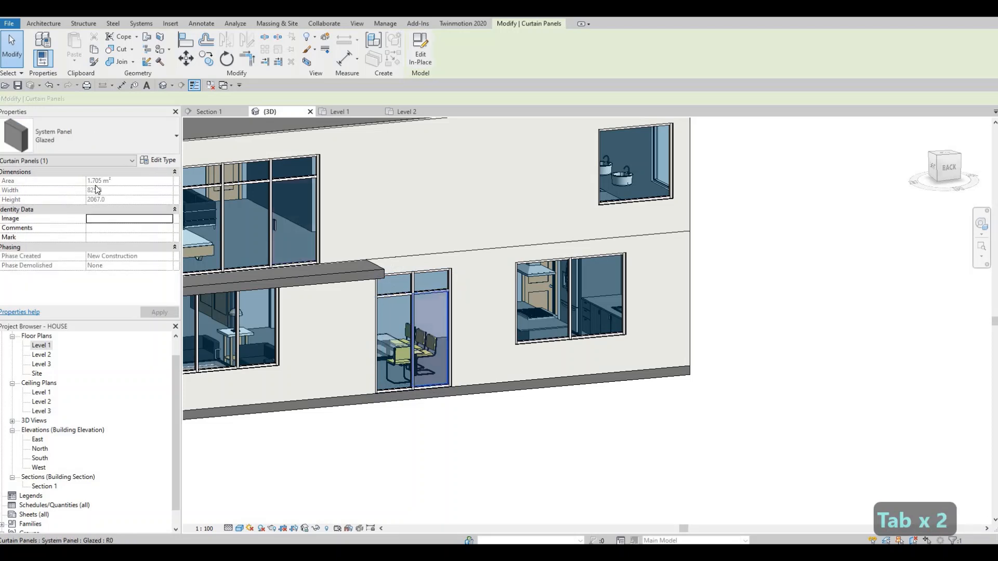
pyautogui.click(104, 136)
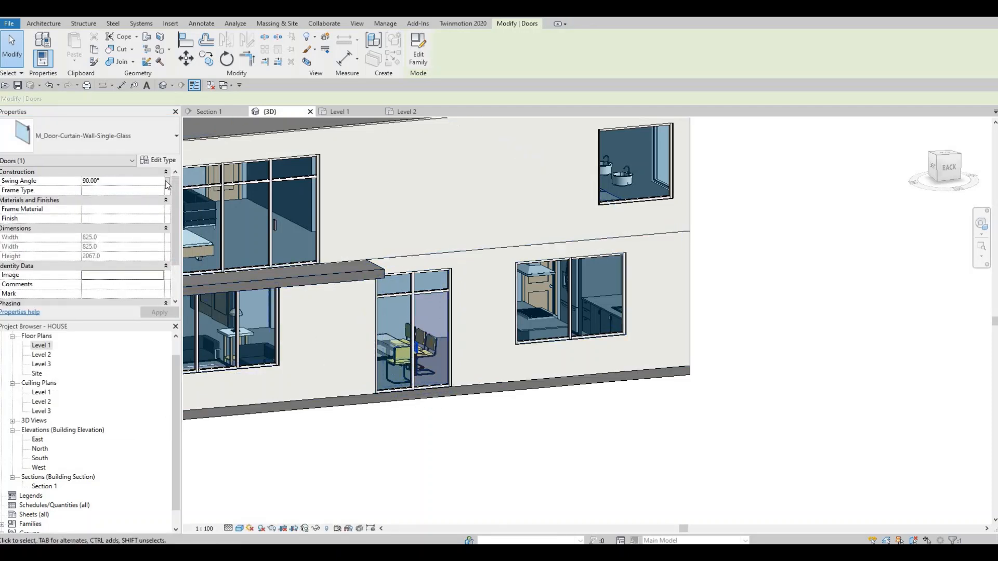
# - Open the Level 1 floor plan and flip the dining area's glass door to swing outward
pyautogui.scroll(-2, 419, 354)
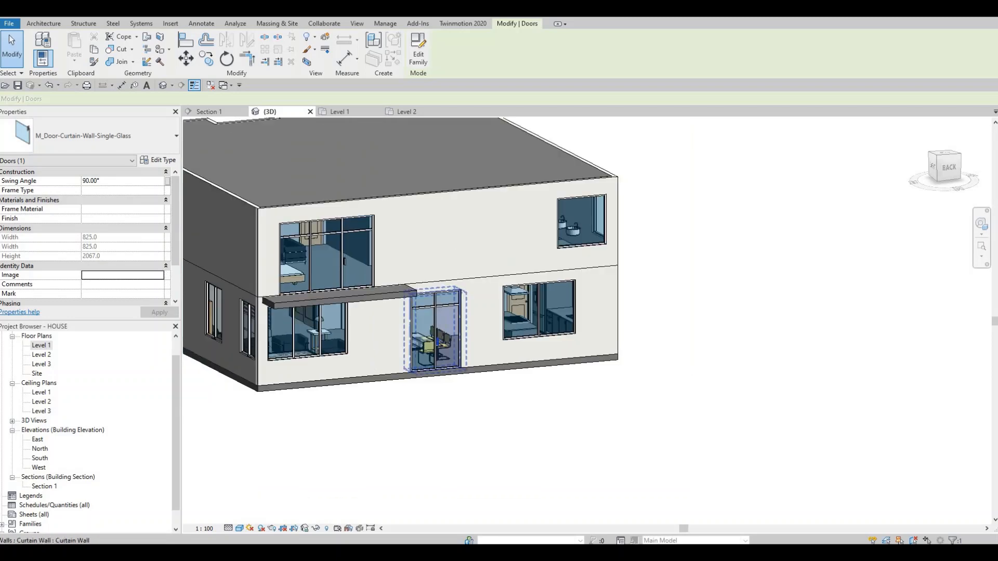
pyautogui.keyDown('shift'); pyautogui.moveTo(422, 352); pyautogui.dragTo(65, 347, button='middle'); pyautogui.keyUp('shift')
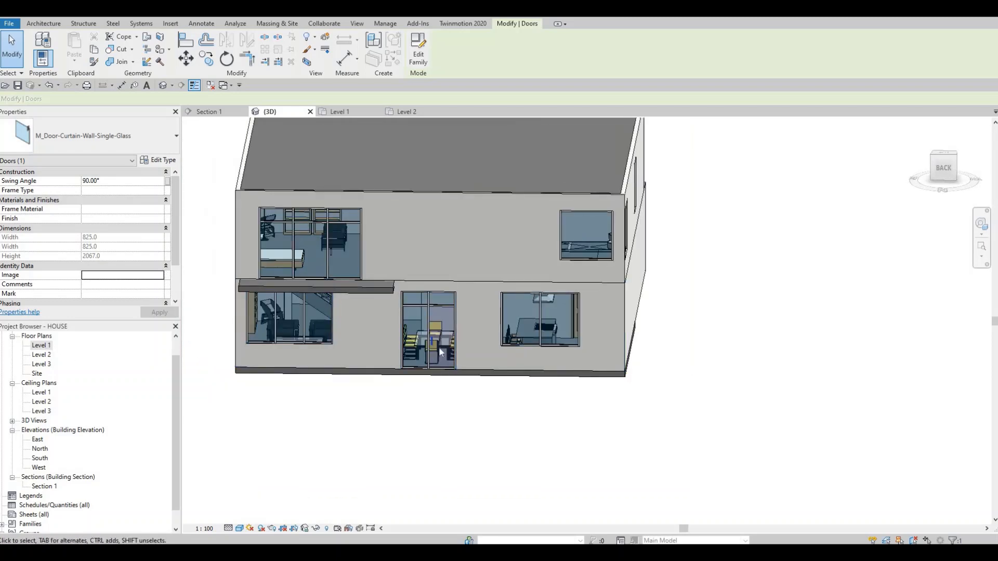
pyautogui.doubleClick(41, 346)
pyautogui.moveTo(488, 270); pyautogui.dragTo(598, 262, button='middle')
pyautogui.scroll(-2, 598, 262)
pyautogui.scroll(-2, 382, 249)
pyautogui.moveTo(387, 250); pyautogui.dragTo(460, 286, button='middle')
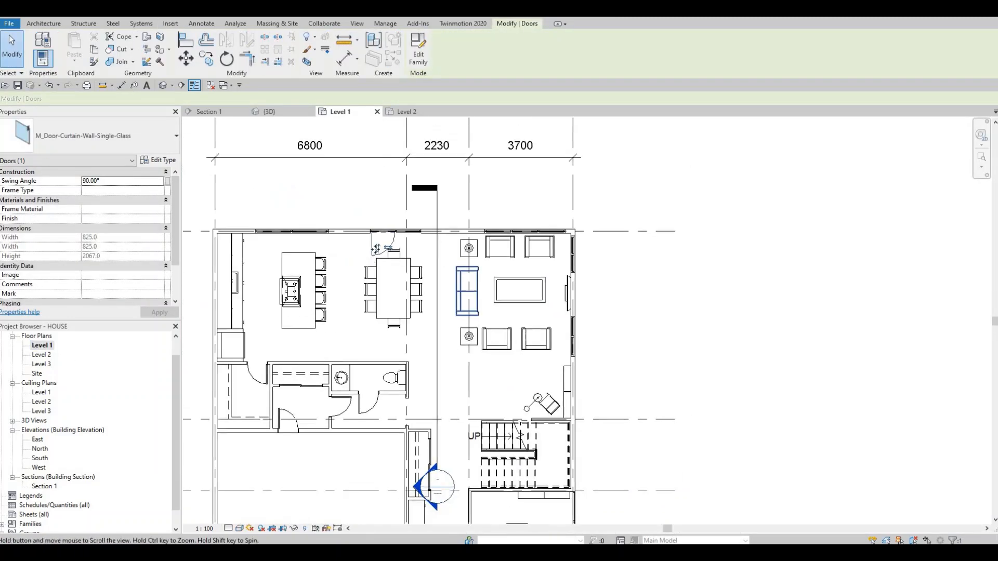
pyautogui.scroll(2, 375, 250)
pyautogui.click(386, 269)
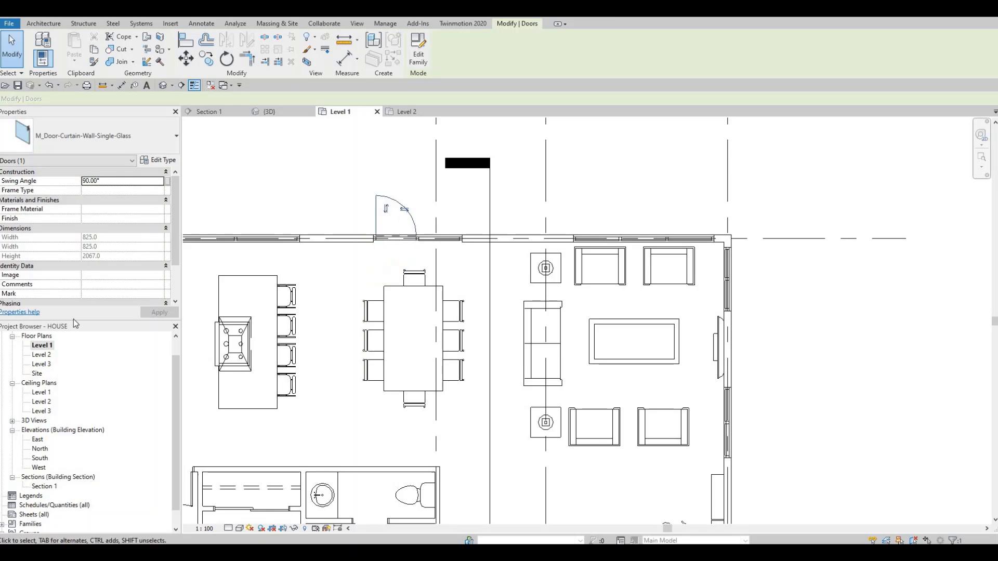
# - On the Level 2 floor plan, flip the front bedroom's glass door to hinge on its right jamb and swing into the room
pyautogui.moveTo(372, 269); pyautogui.dragTo(406, 216, button='middle')
pyautogui.scroll(-2, 407, 214)
pyautogui.moveTo(306, 434); pyautogui.dragTo(457, 305, button='middle')
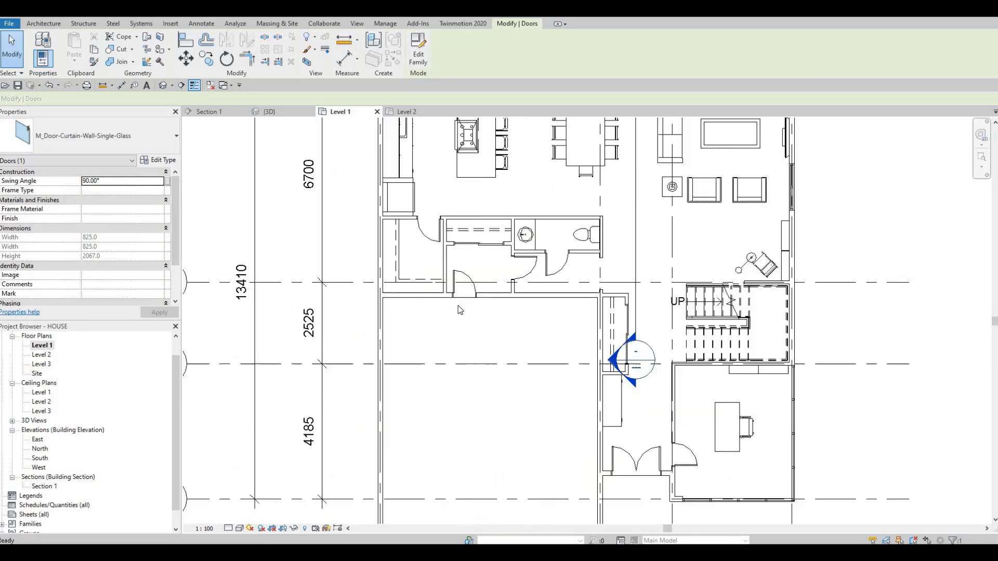
pyautogui.scroll(-2, 448, 291)
pyautogui.doubleClick(39, 356)
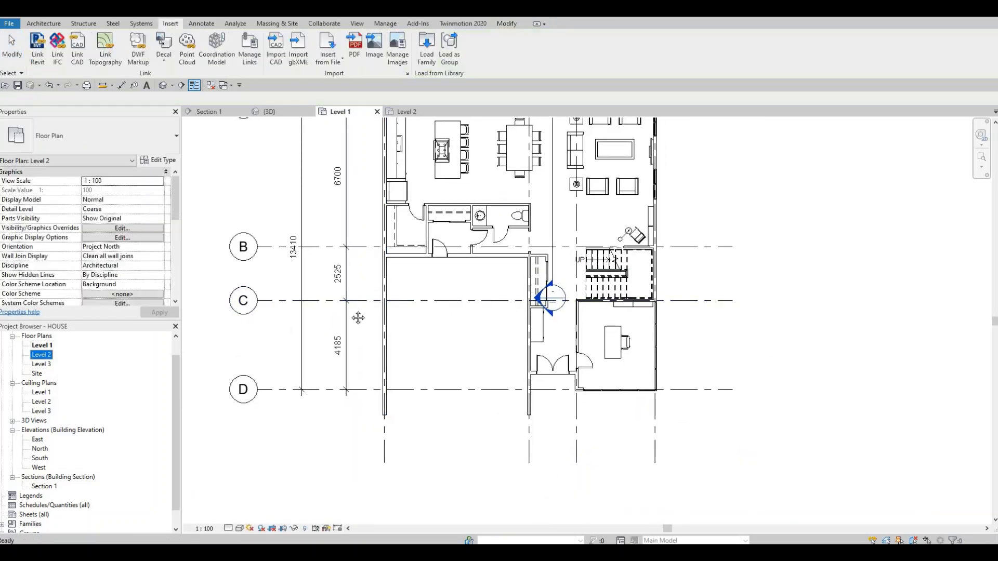
pyautogui.moveTo(372, 276); pyautogui.dragTo(349, 302, button='middle')
pyautogui.scroll(-2, 350, 302)
pyautogui.moveTo(439, 259); pyautogui.dragTo(439, 278, button='middle')
pyautogui.scroll(-1, 440, 282)
pyautogui.moveTo(232, 389); pyautogui.dragTo(446, 268, button='middle')
pyautogui.scroll(1, 445, 268)
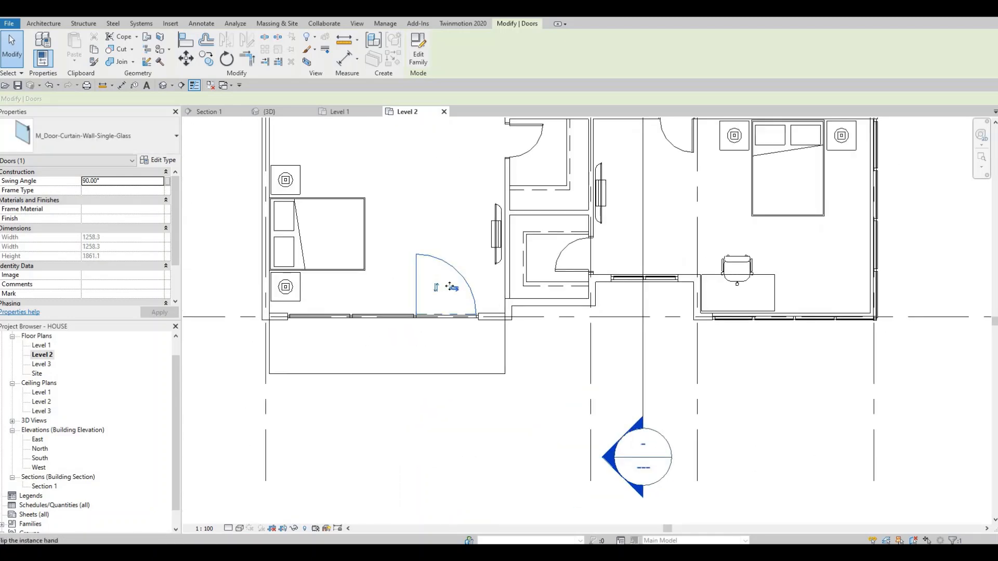
pyautogui.click(454, 290)
pyautogui.click(457, 289)
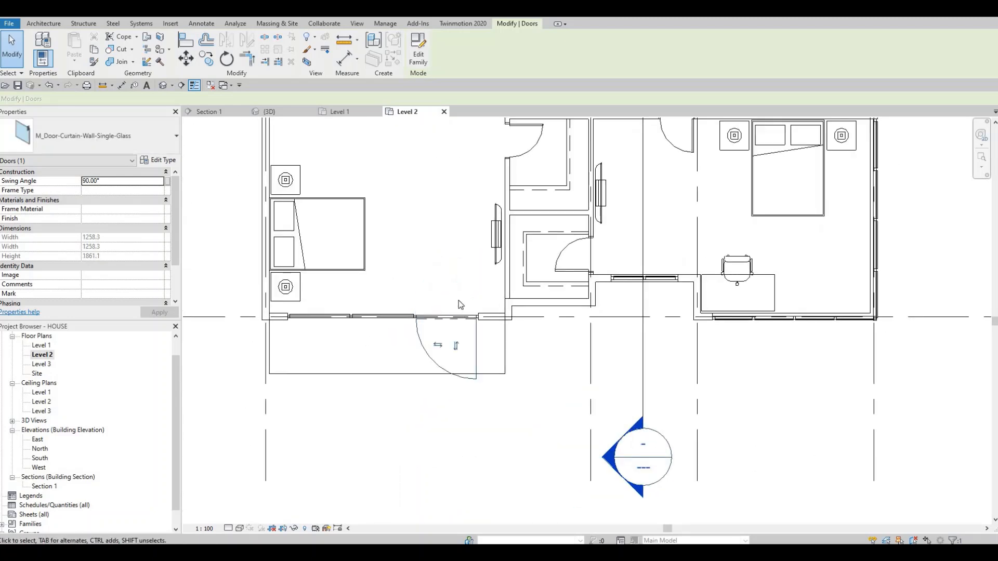
pyautogui.click(457, 345)
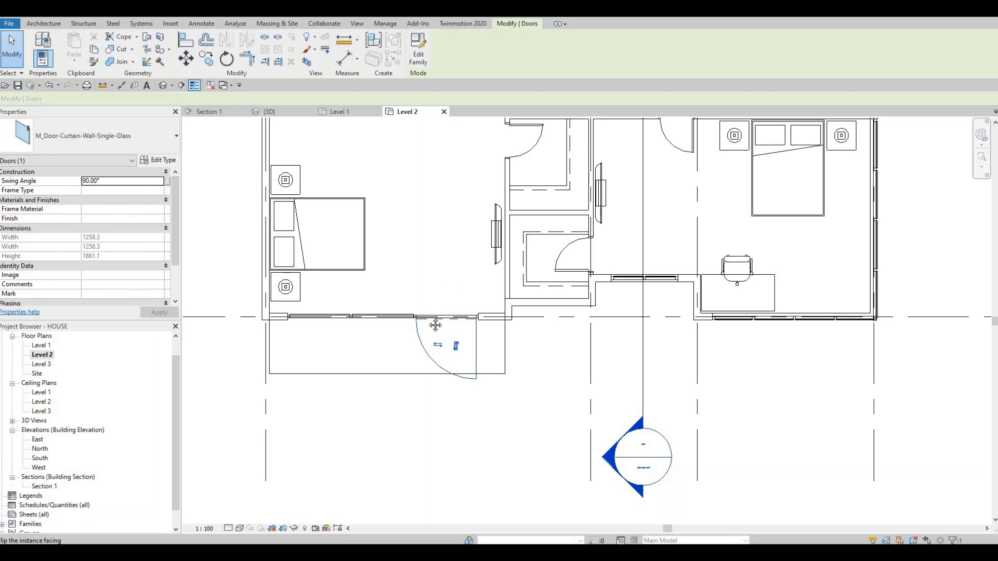
# - Examine the back bedroom's glass door swing and the overall Level 2 floor plan
pyautogui.moveTo(524, 208); pyautogui.dragTo(475, 305, button='middle')
pyautogui.scroll(-3, 475, 305)
pyautogui.scroll(-1, 422, 268)
pyautogui.moveTo(538, 163); pyautogui.dragTo(421, 384, button='middle')
pyautogui.scroll(-1, 423, 272)
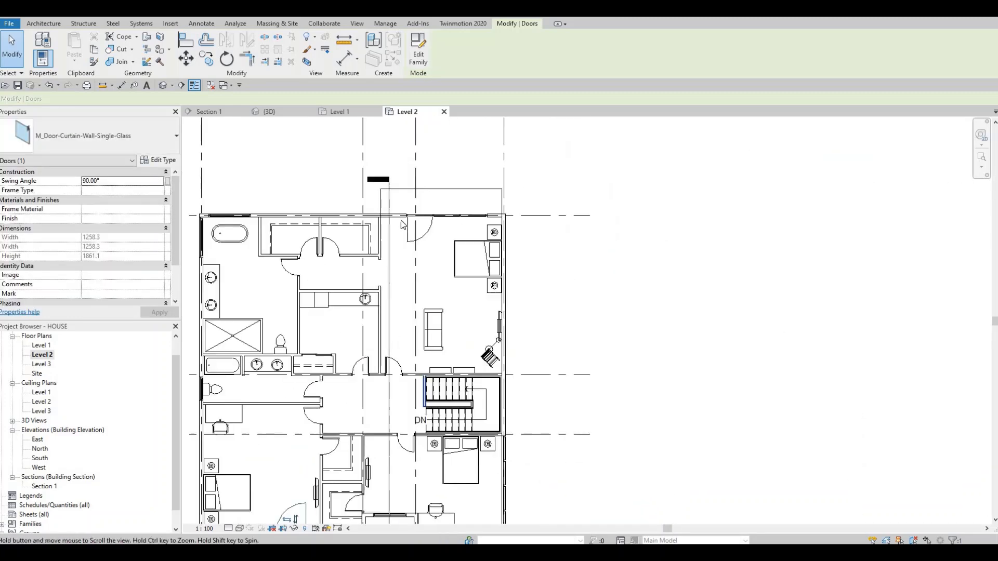
pyautogui.scroll(5, 409, 217)
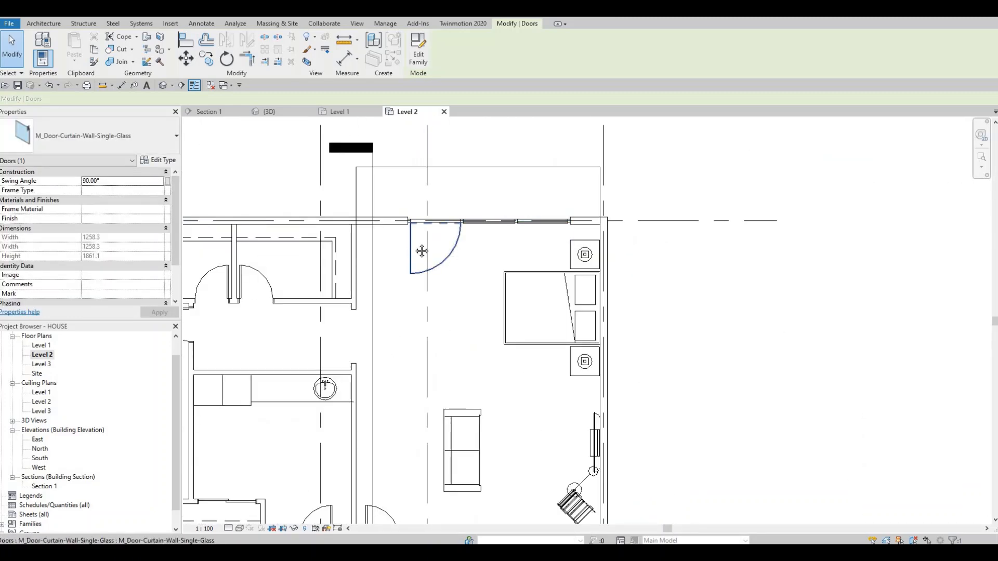
pyautogui.press('Escape')
pyautogui.scroll(-4, 411, 247)
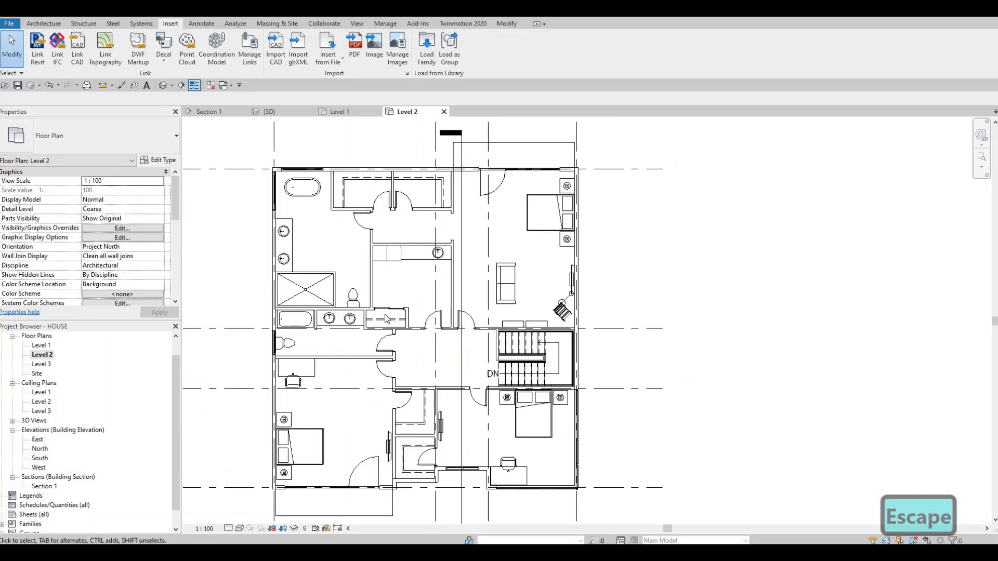
pyautogui.moveTo(395, 371); pyautogui.dragTo(437, 323, button='middle')
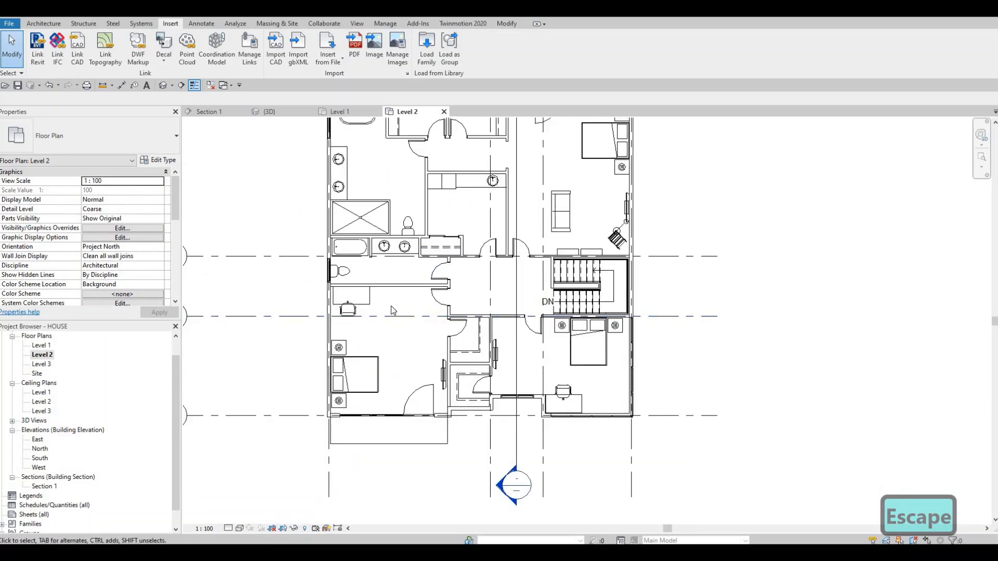
pyautogui.moveTo(406, 388); pyautogui.dragTo(412, 357, button='middle')
pyautogui.scroll(-3, 412, 357)
pyautogui.scroll(2, 447, 390)
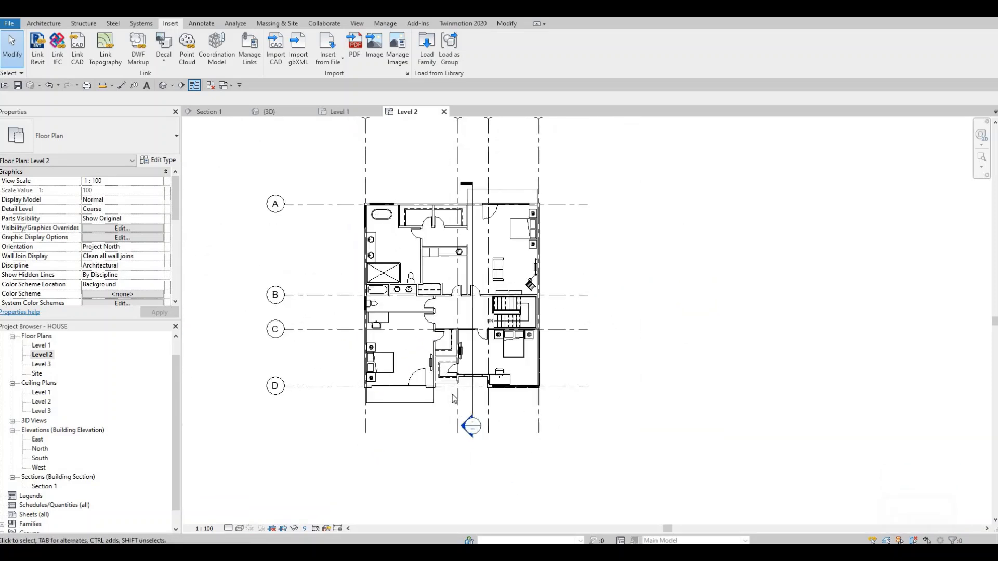